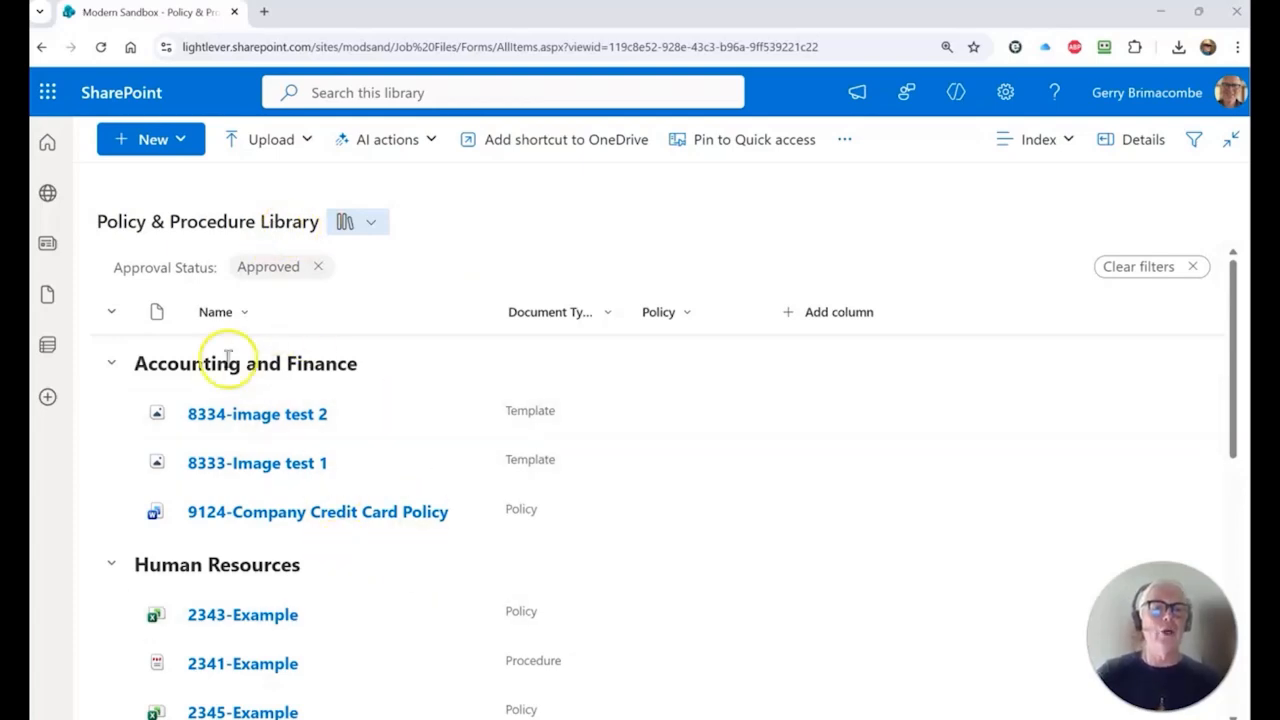
Step: Collapse and re-expand the Accounting and Finance group in the Policy & Procedure Library
left_click(112, 365)
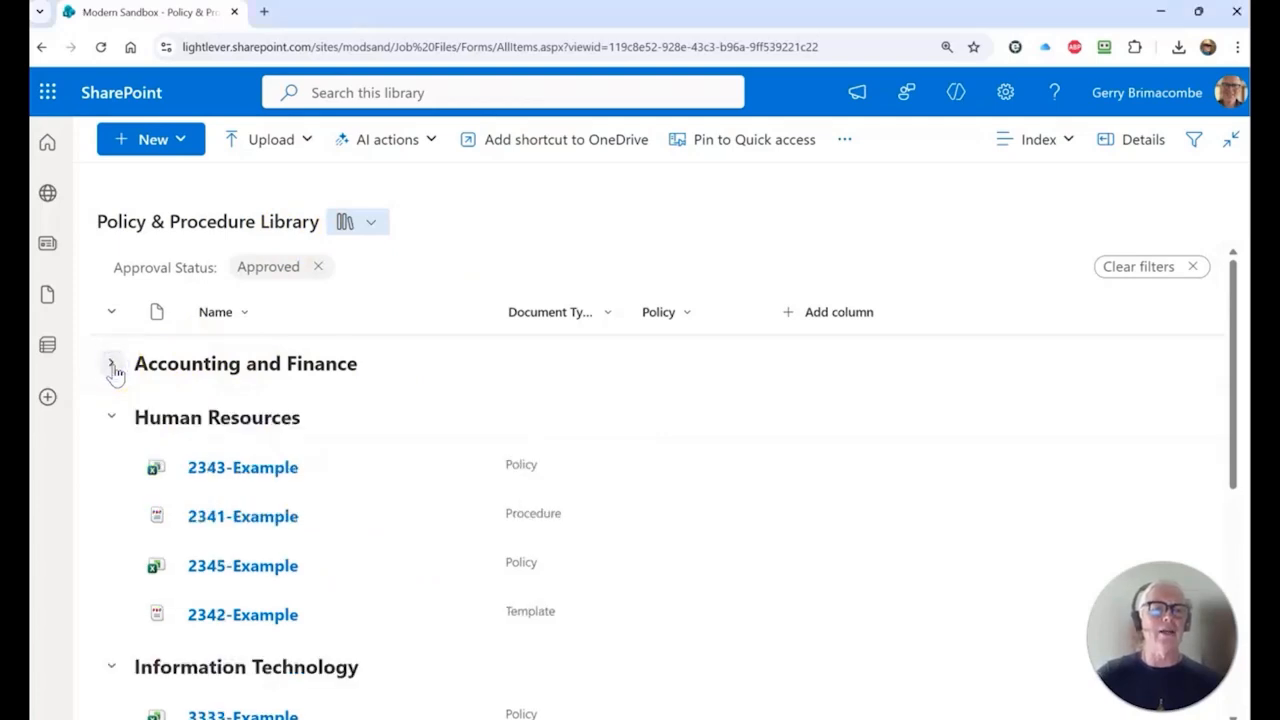
left_click(112, 366)
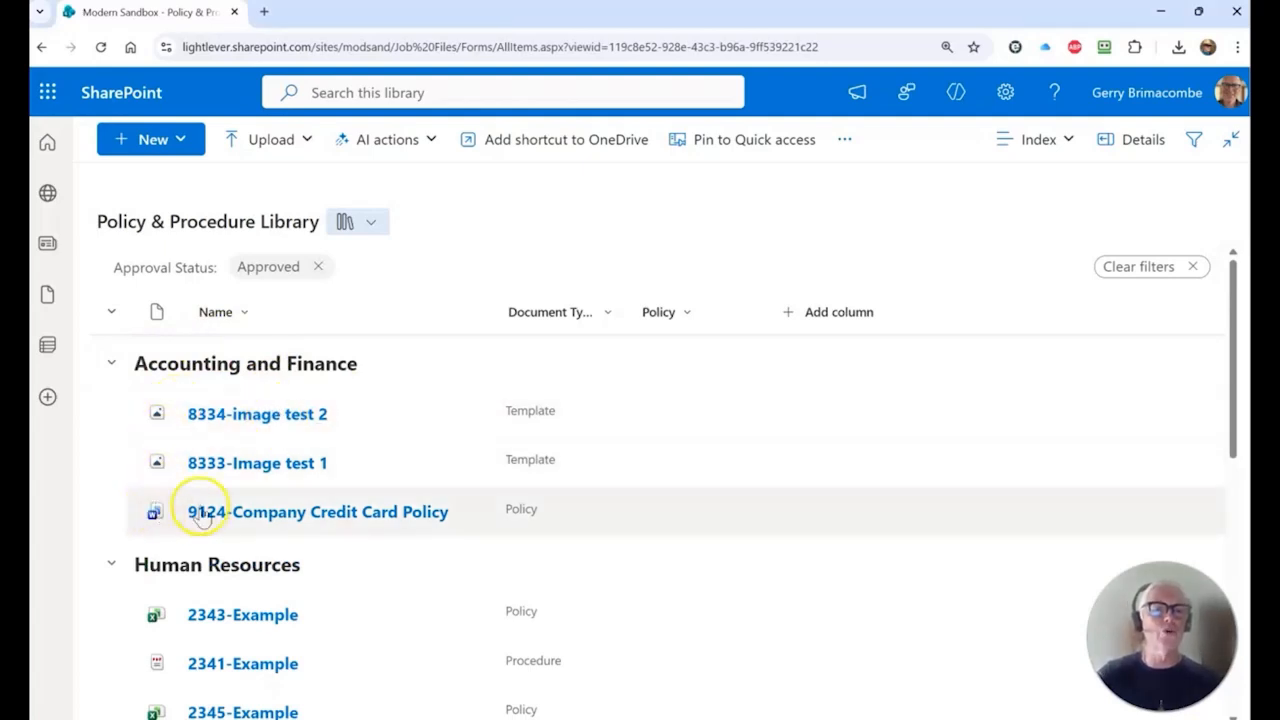
scroll(205, 512, "down", 1)
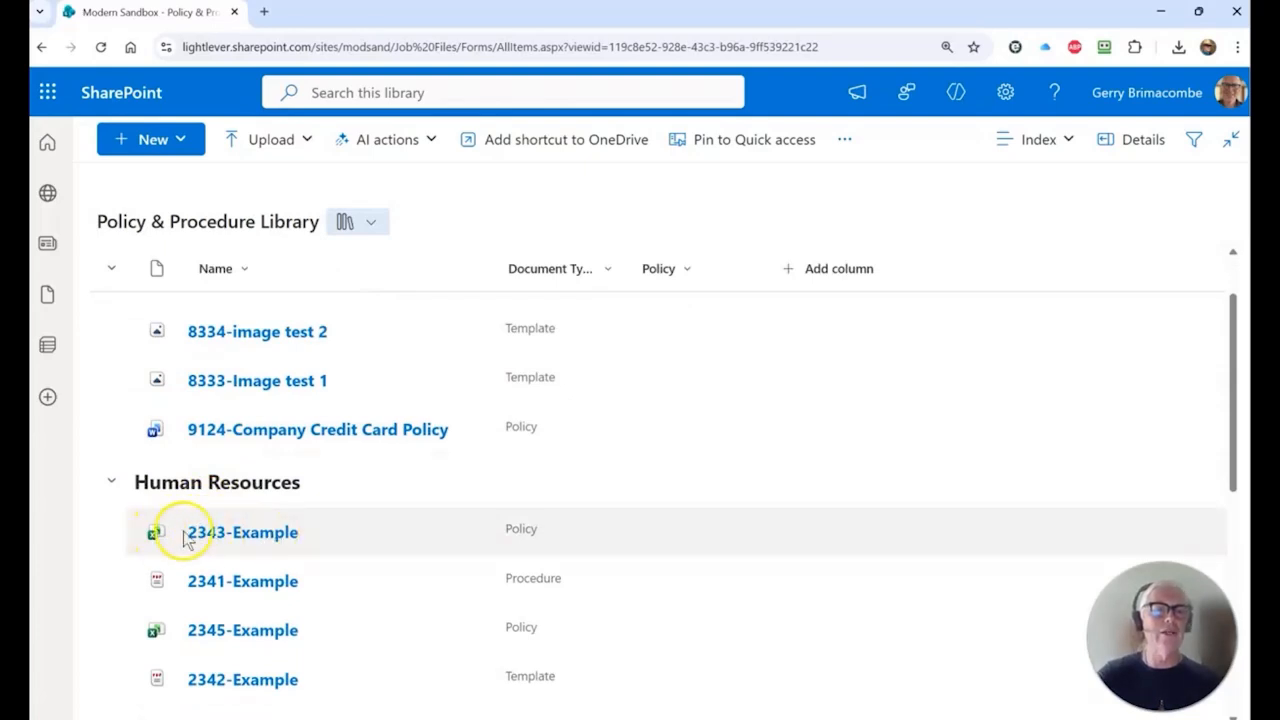
Step: Open 9124-Company Credit Card Policy, inspect the owner, classification and publication date fields in its header table, and close the document
left_click(251, 432)
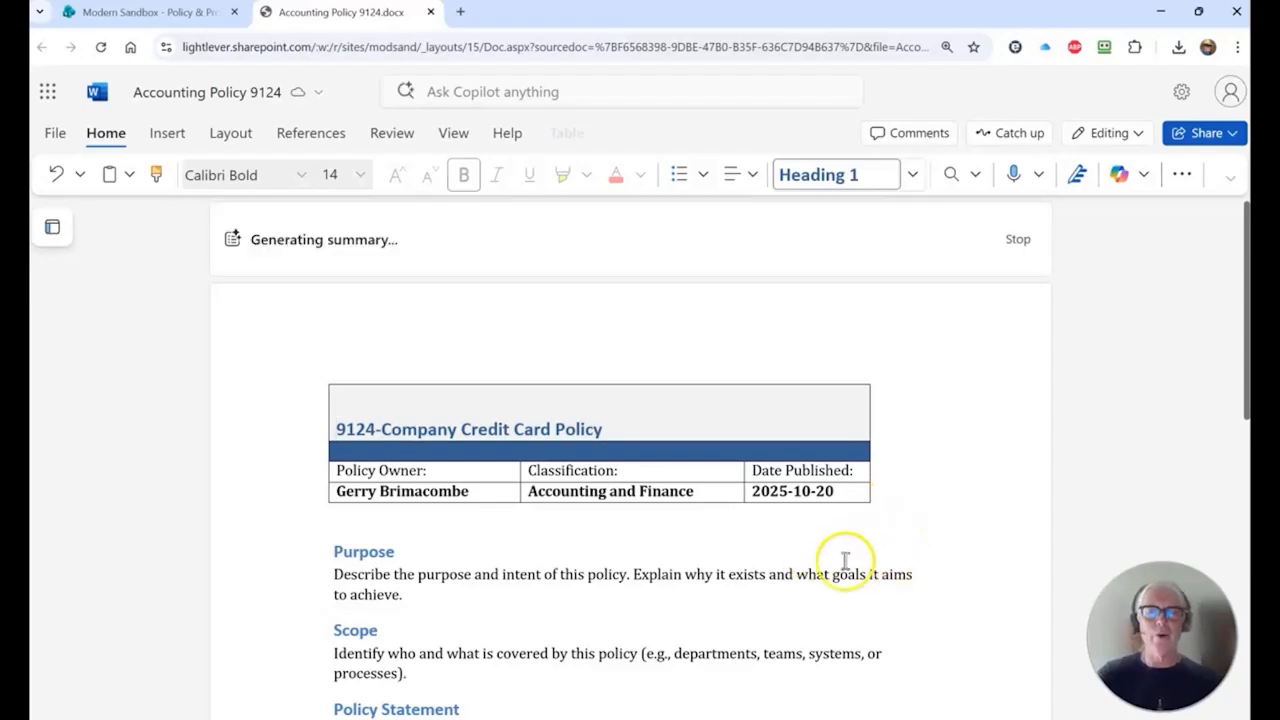
scroll(838, 544, "down", 2)
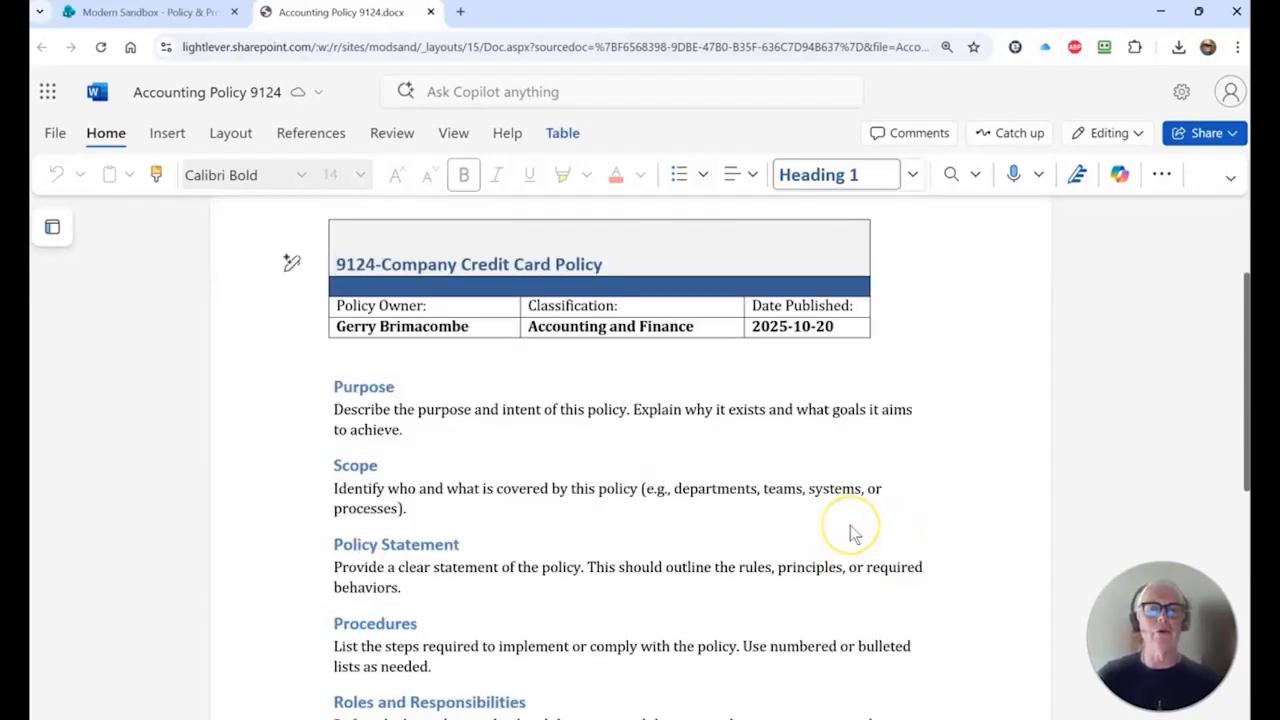
left_click(337, 330)
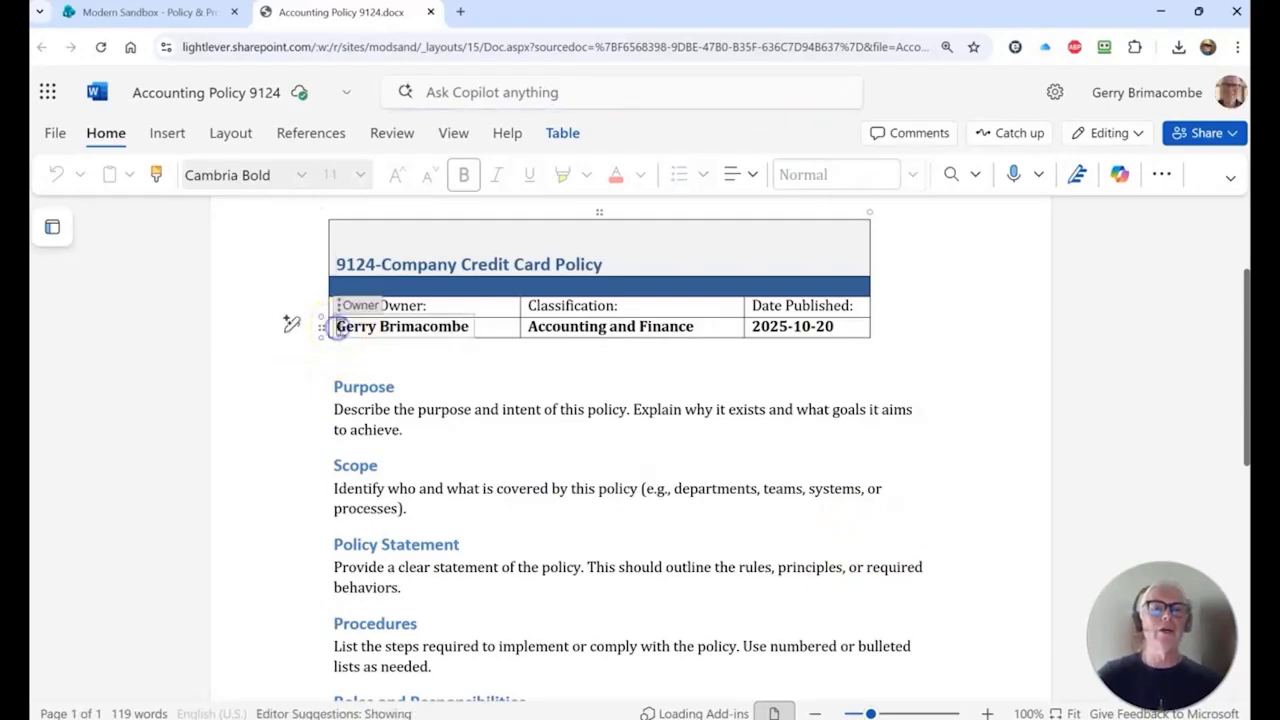
left_click(555, 328)
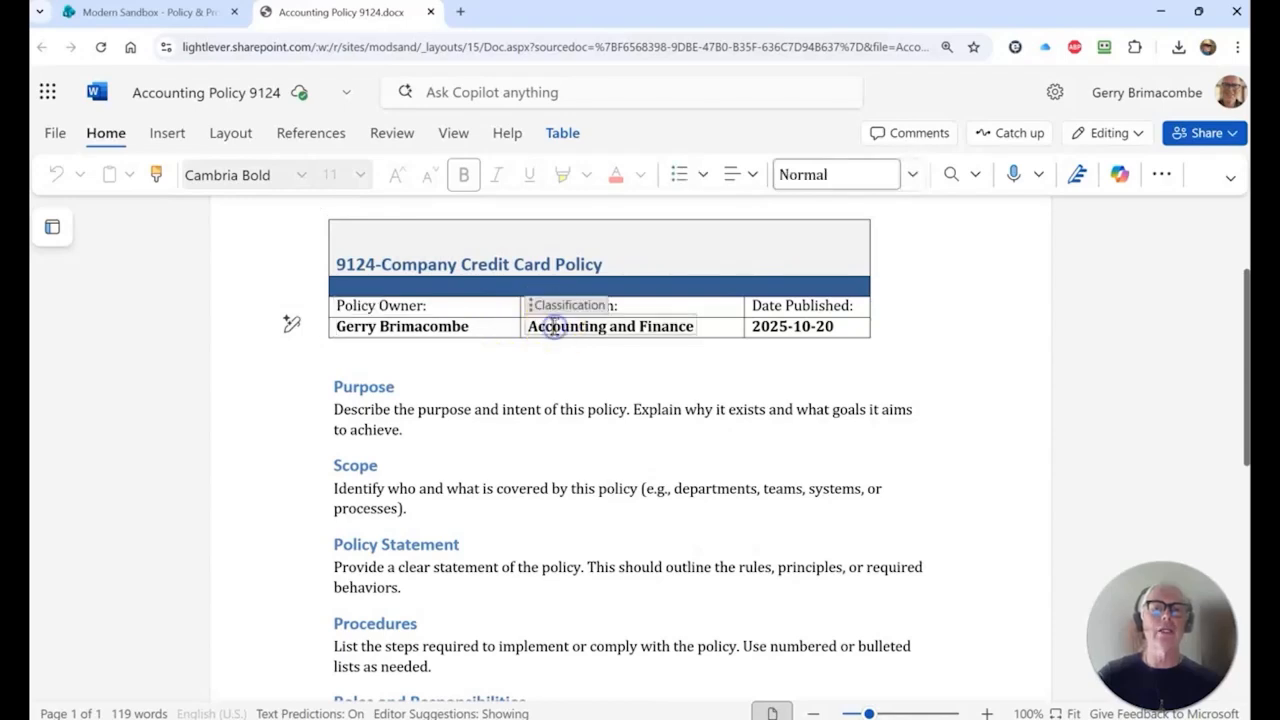
left_click(811, 324)
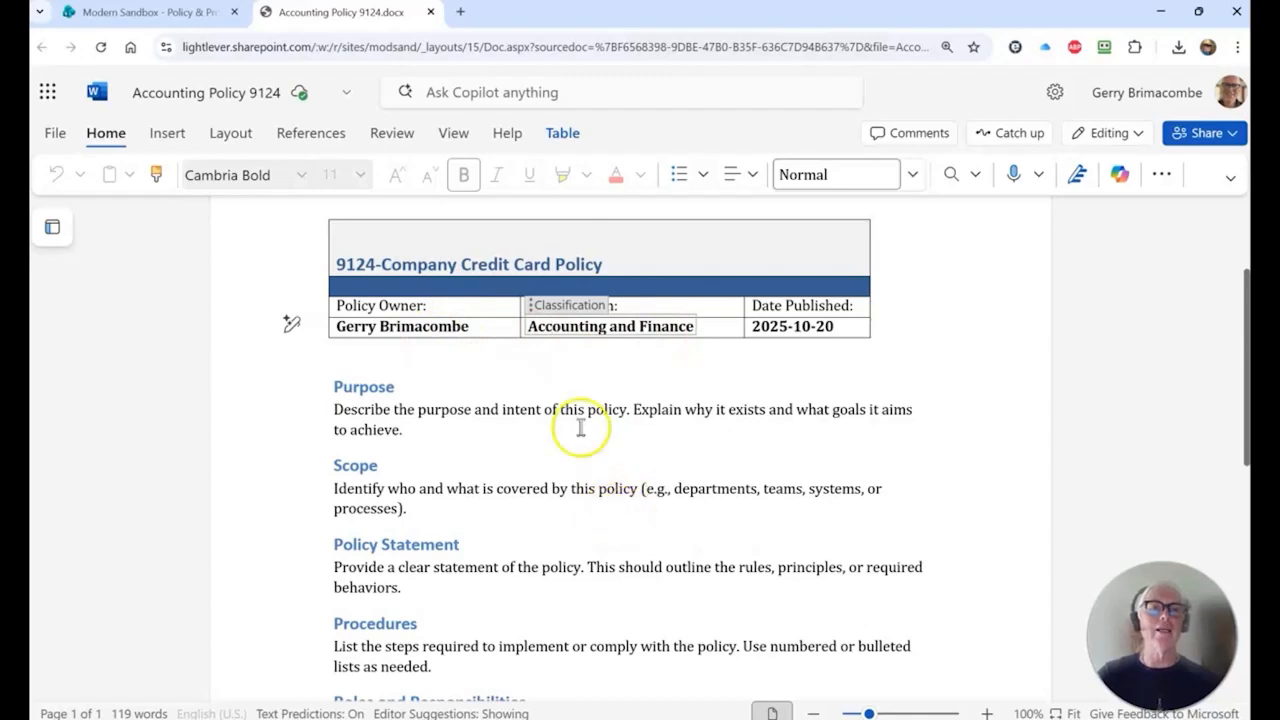
left_click(431, 12)
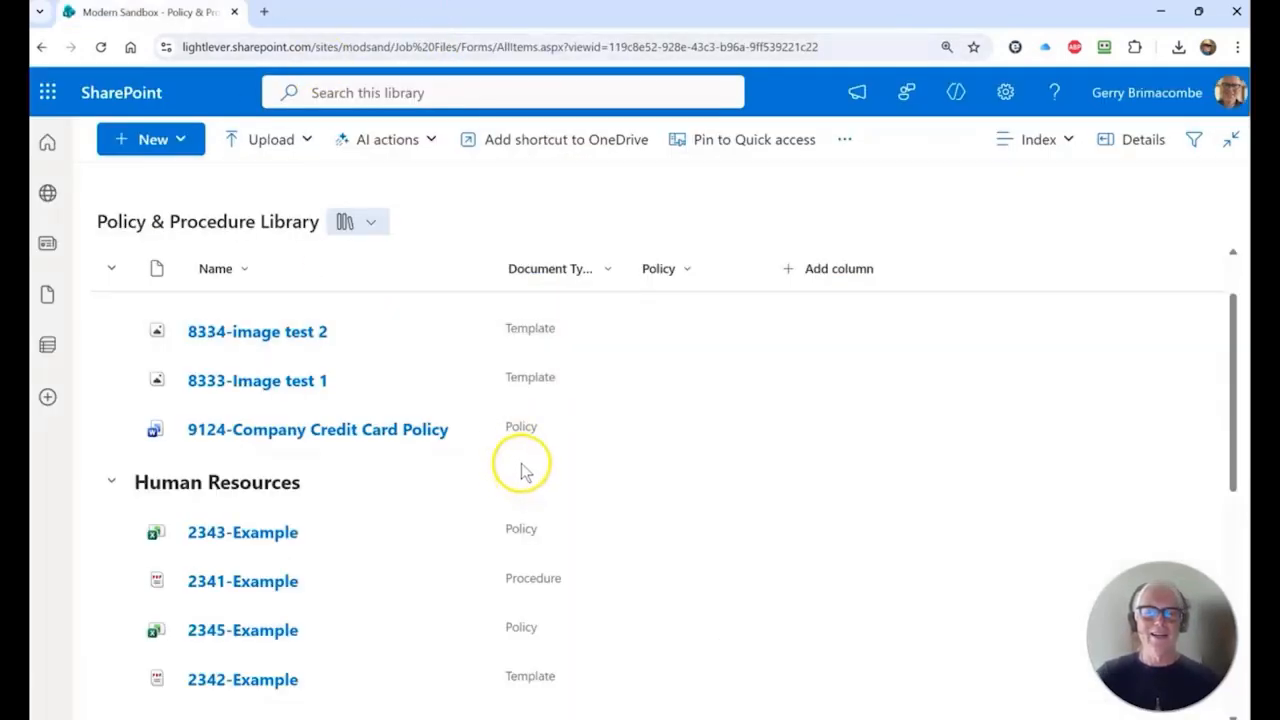
Step: From the Modern Sandbox home page, create a blank document library named KnowledgeBase with the description "Knowledge Base", shown in site navigation
left_click(1231, 139)
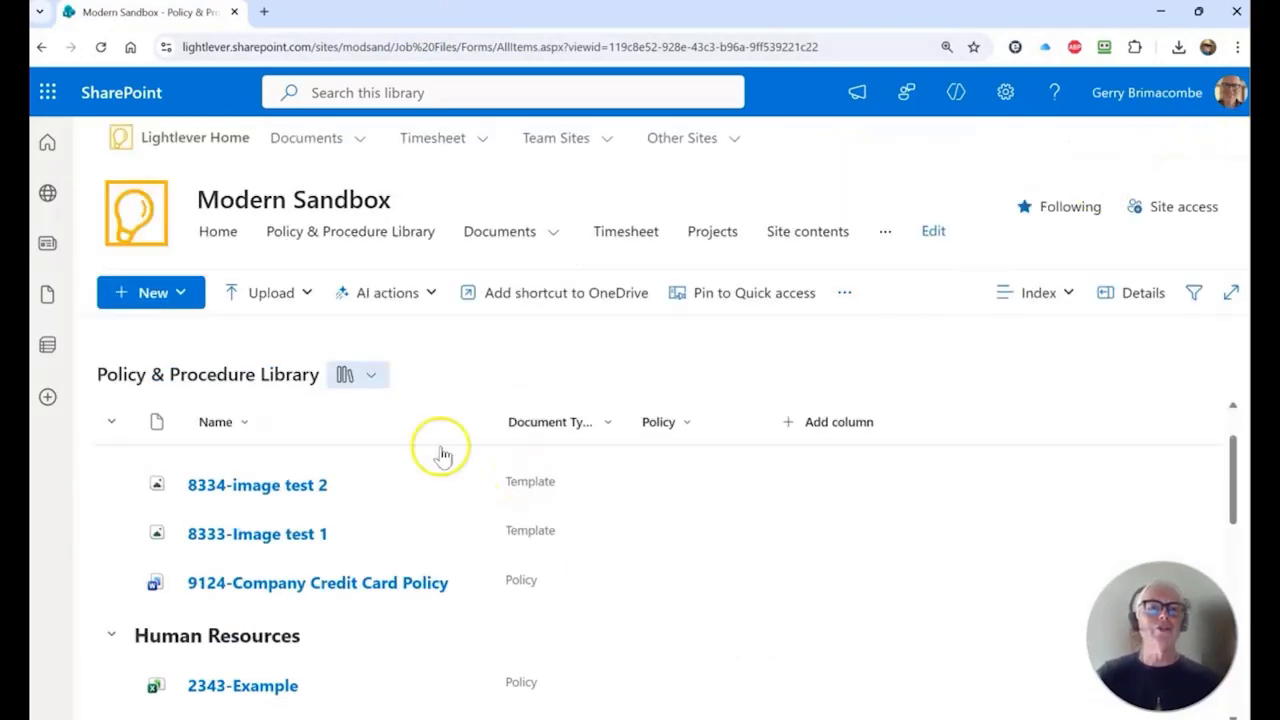
left_click(148, 215)
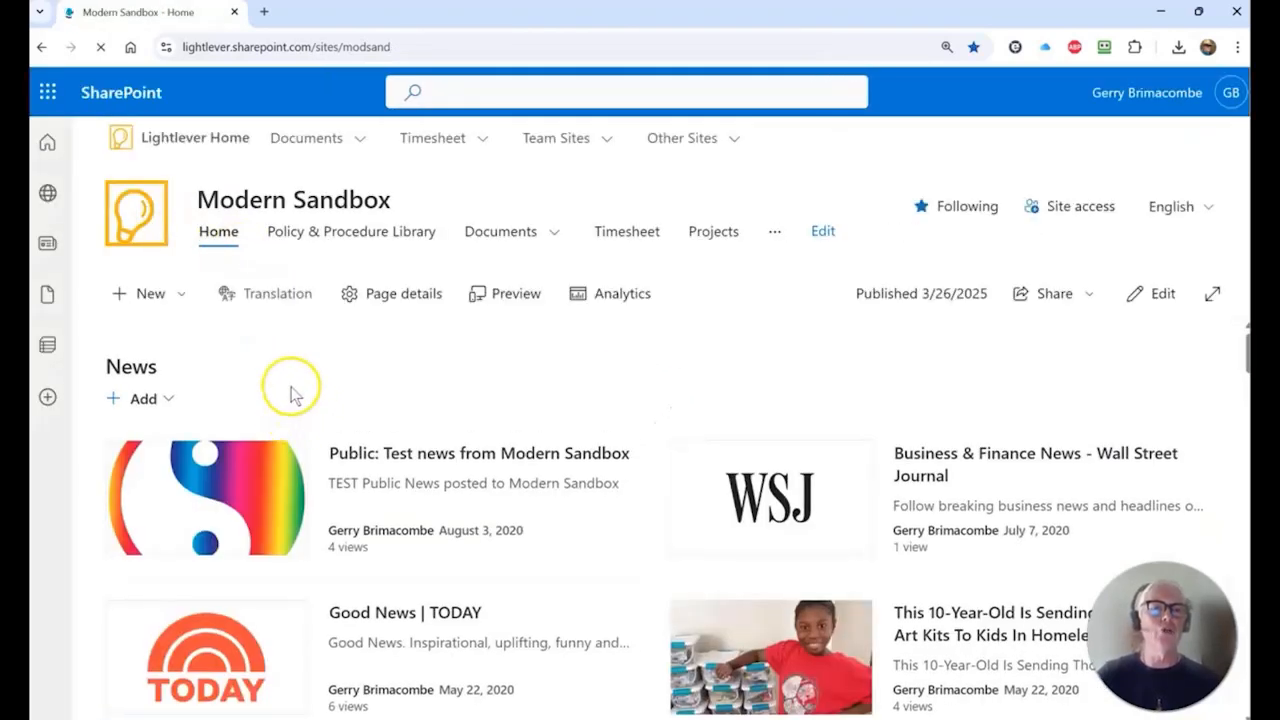
left_click(183, 298)
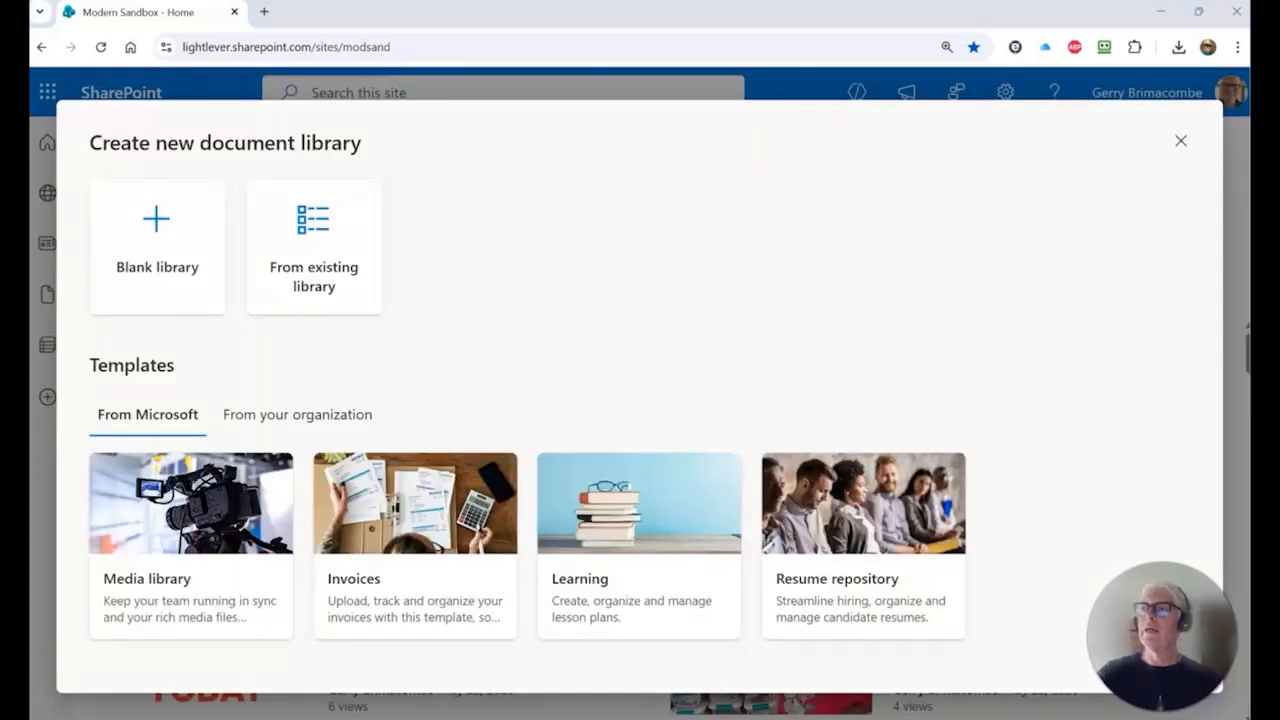
left_click(95, 282)
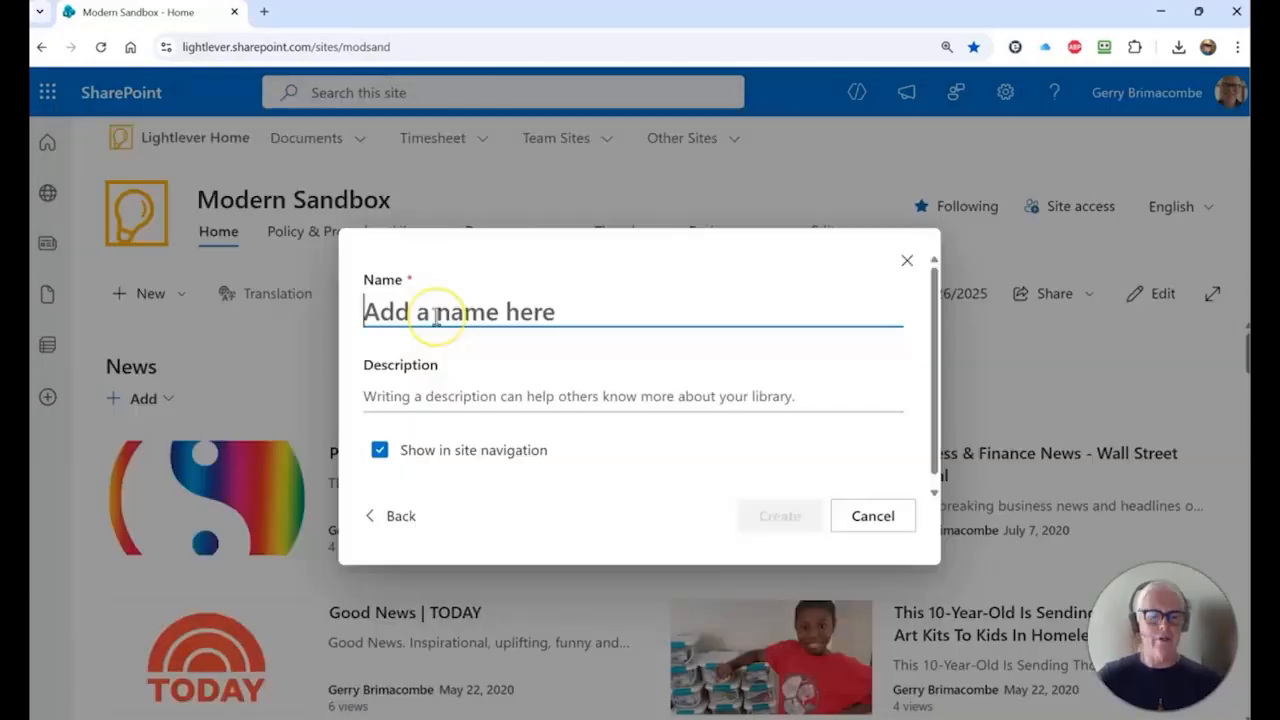
type("Knowledge Base")
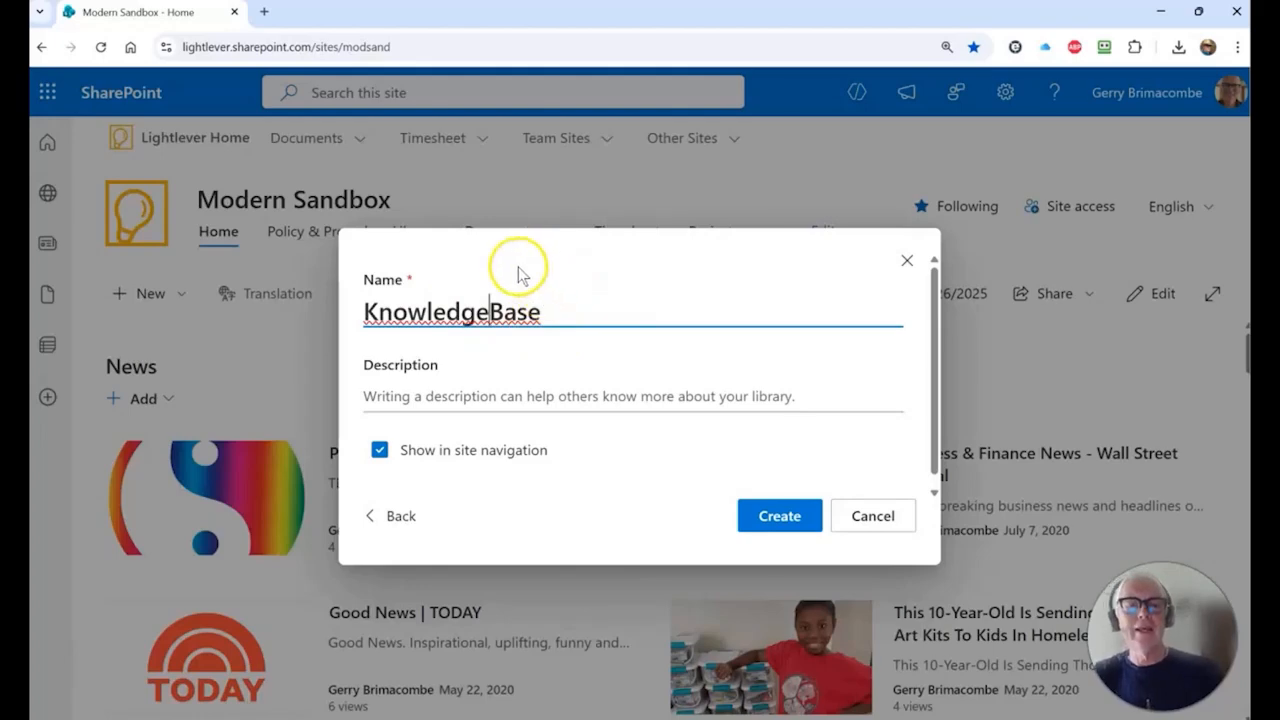
left_click(399, 401)
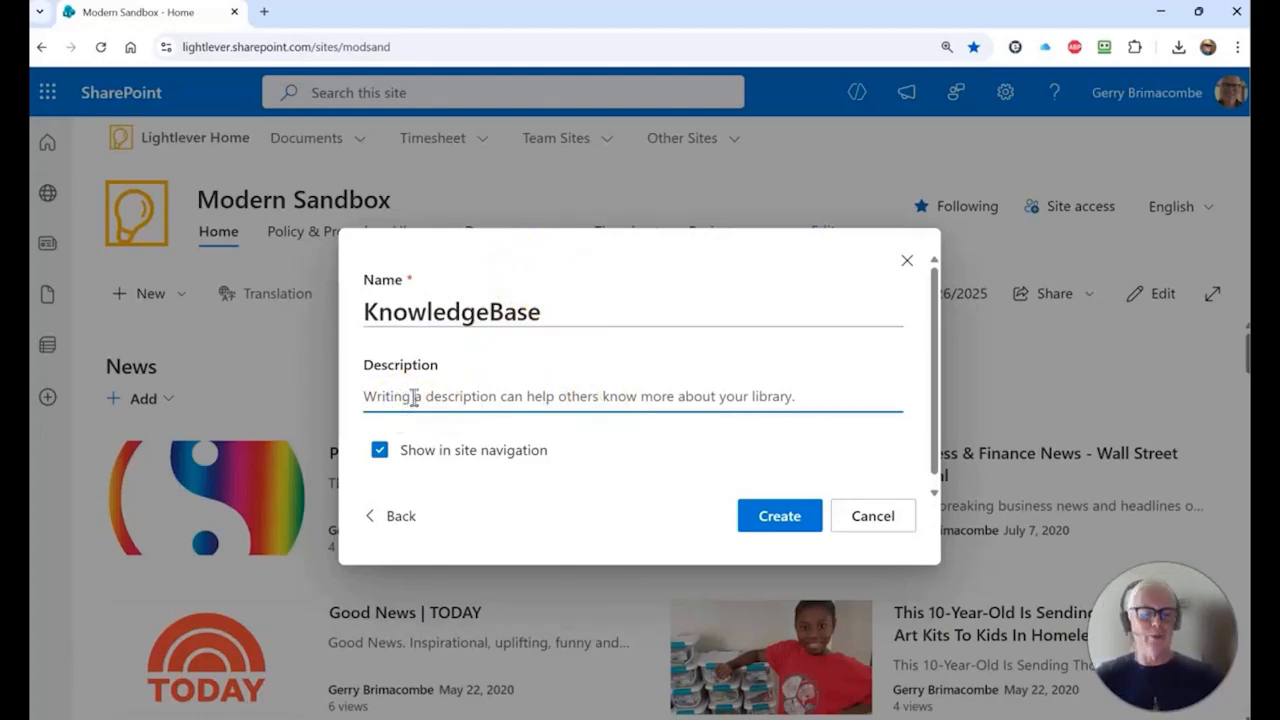
type("Knowledge Base")
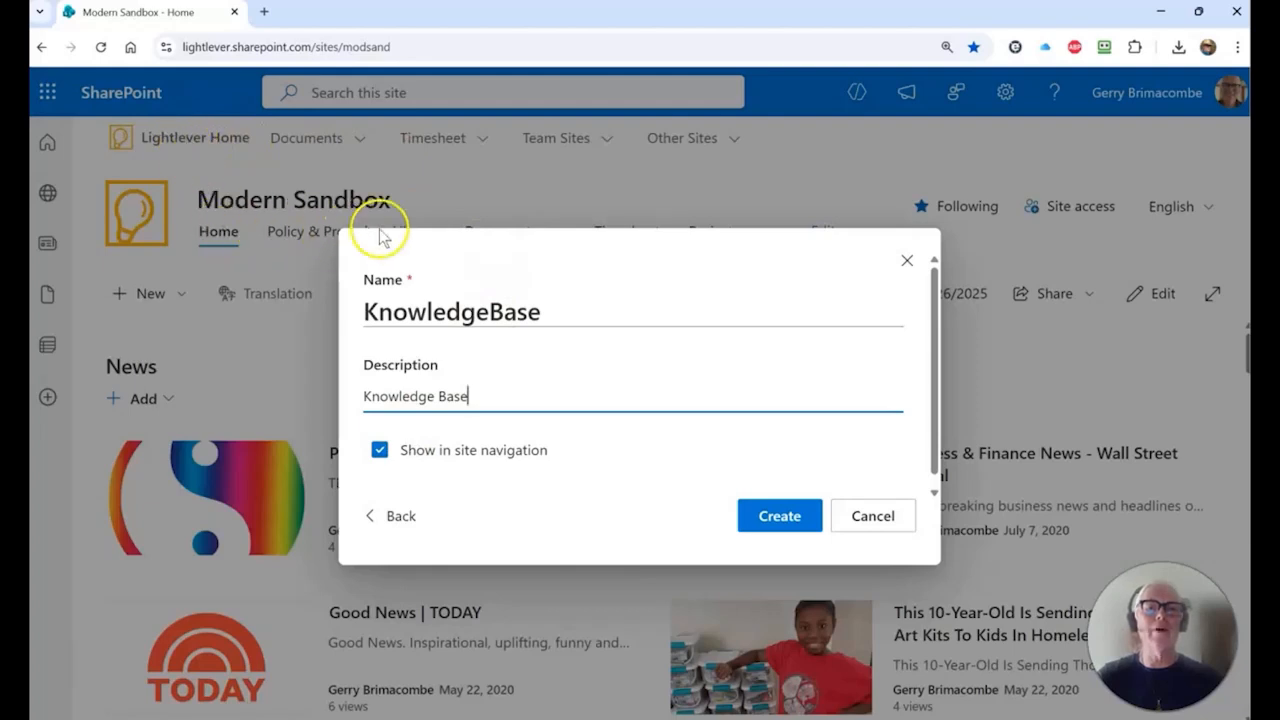
left_click(718, 291)
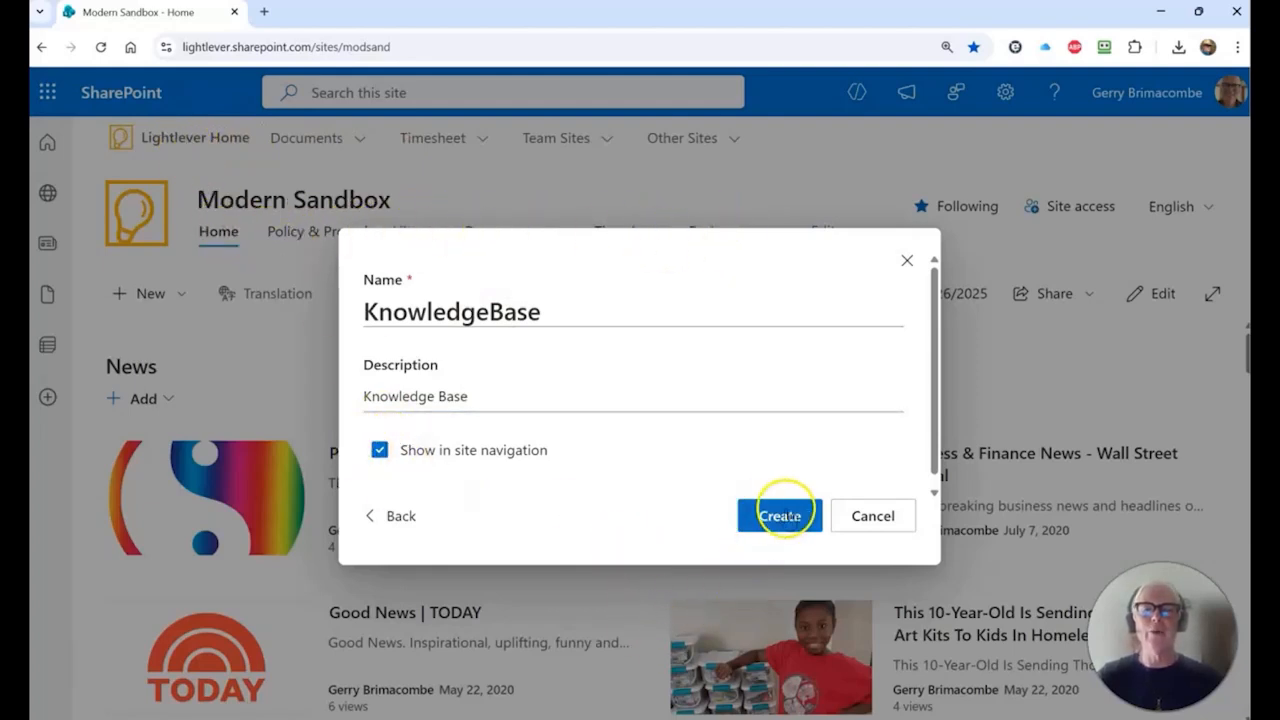
left_click(782, 514)
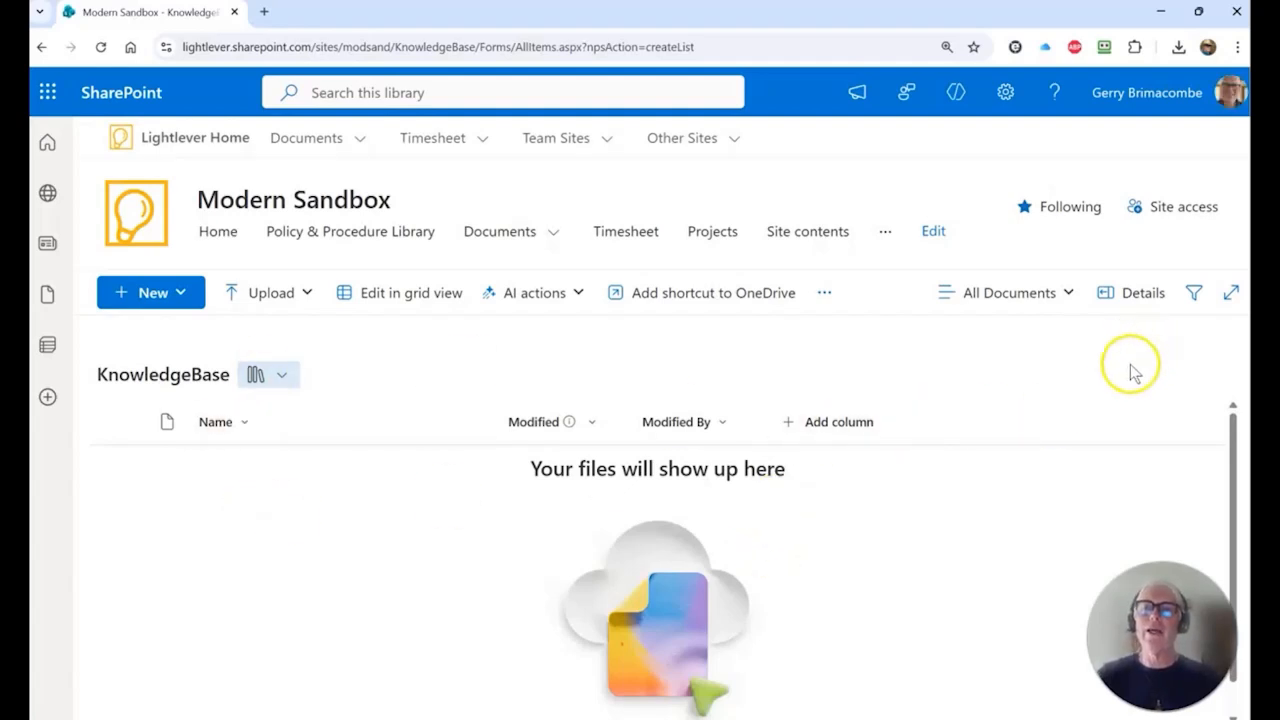
Step: Change the new library's display name to "Knowledge Base" in its full library settings and save
left_click(1012, 100)
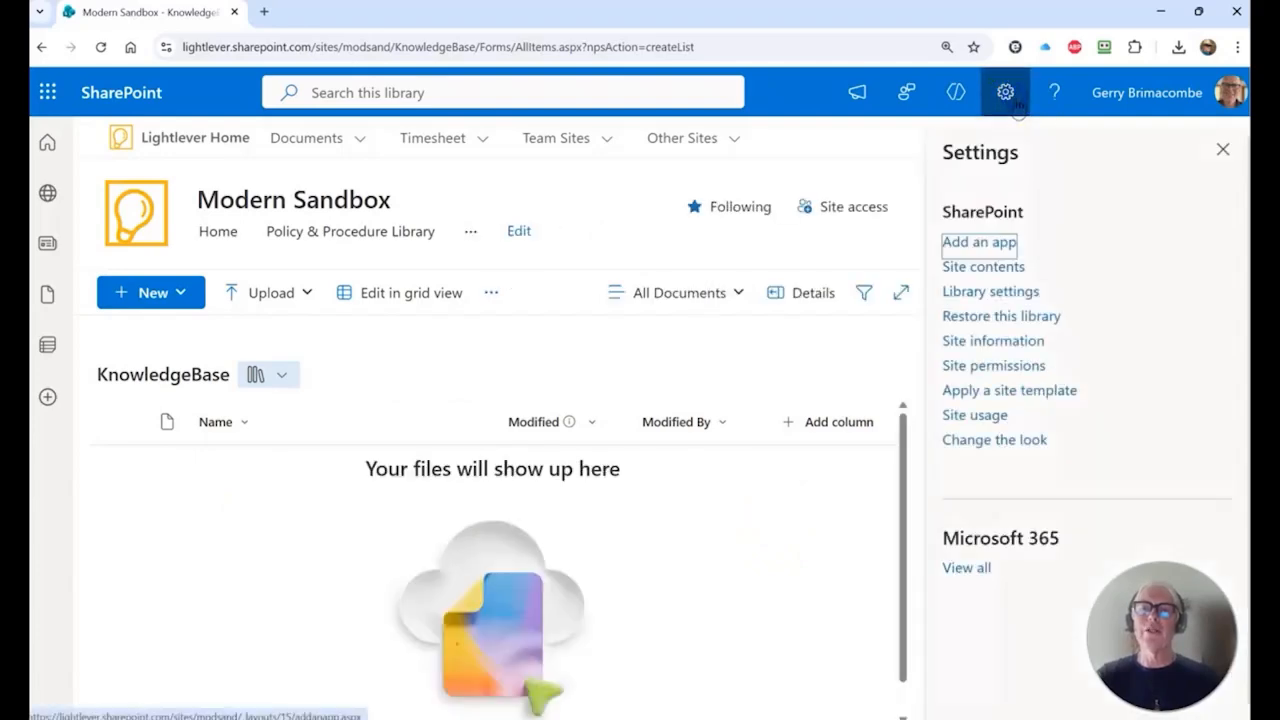
left_click(1014, 292)
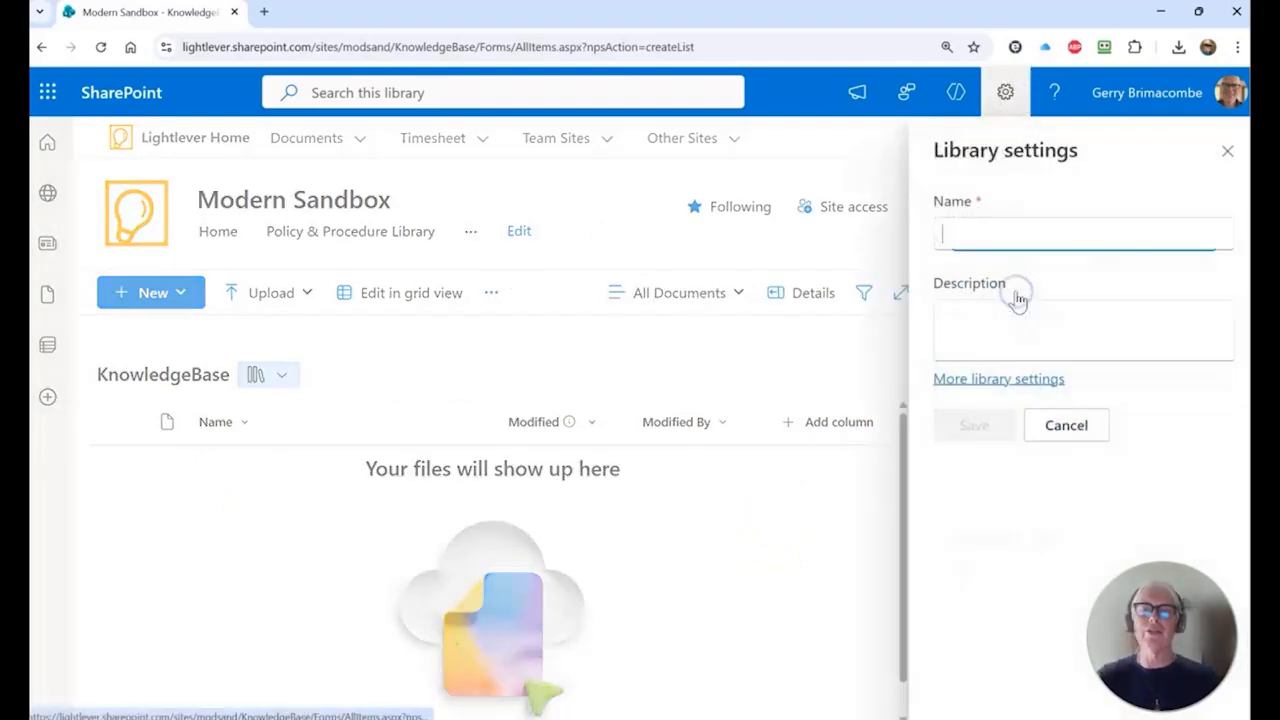
left_click(1033, 390)
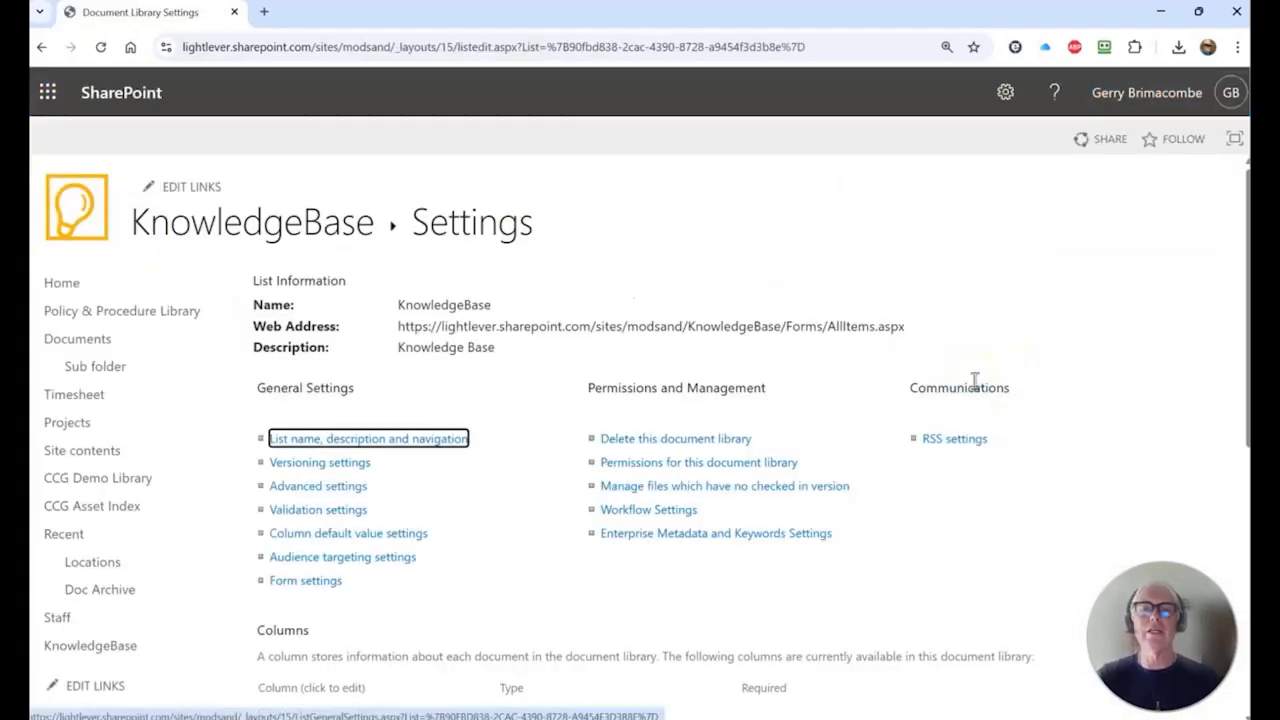
left_click(364, 440)
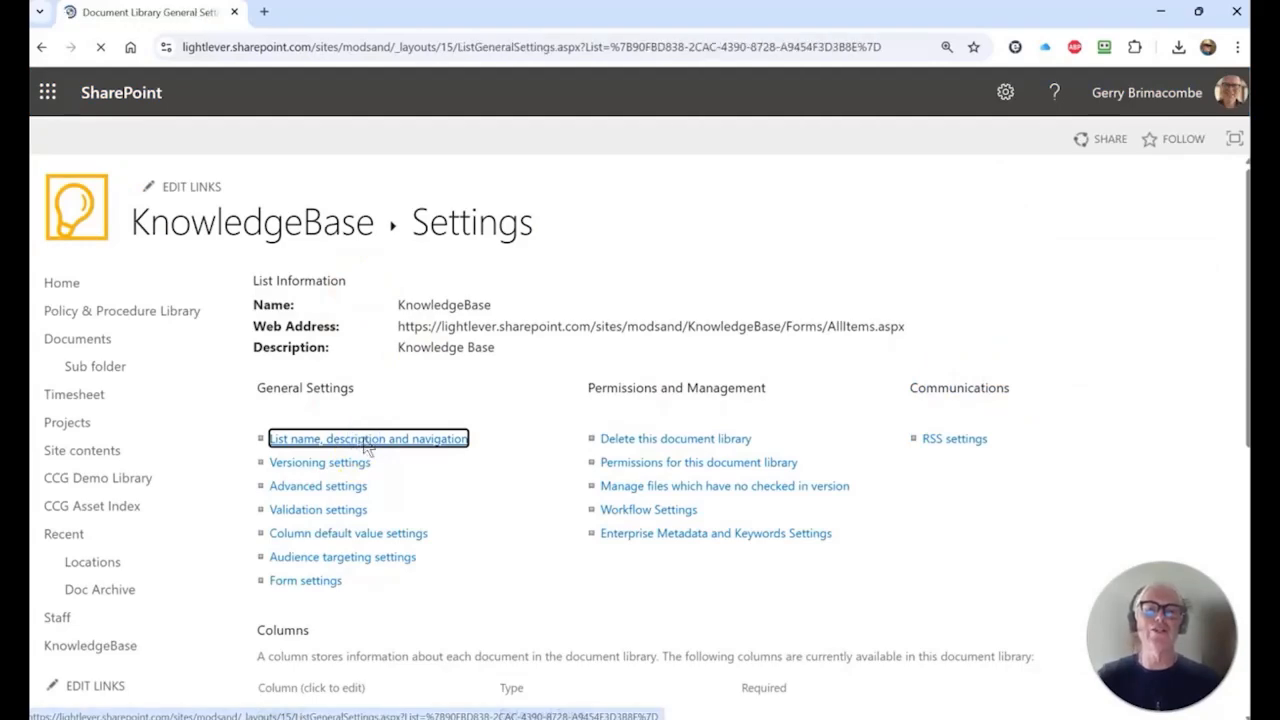
left_click(549, 319)
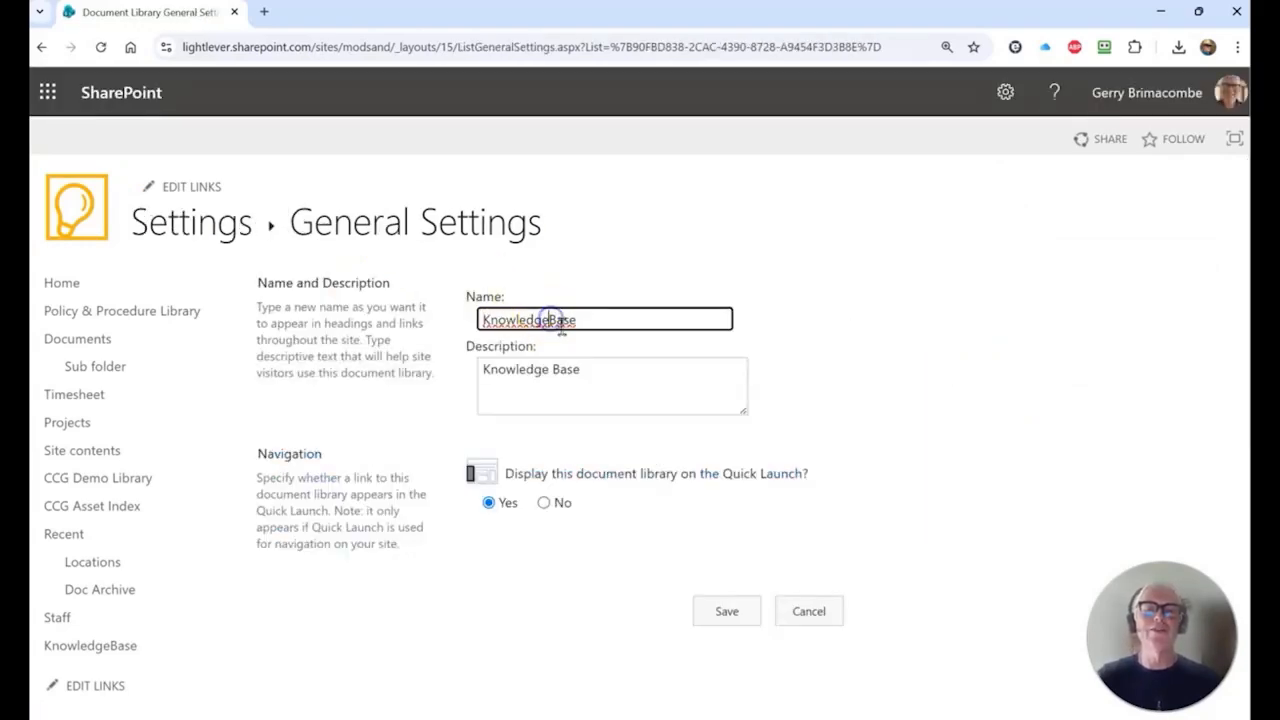
left_click(714, 612)
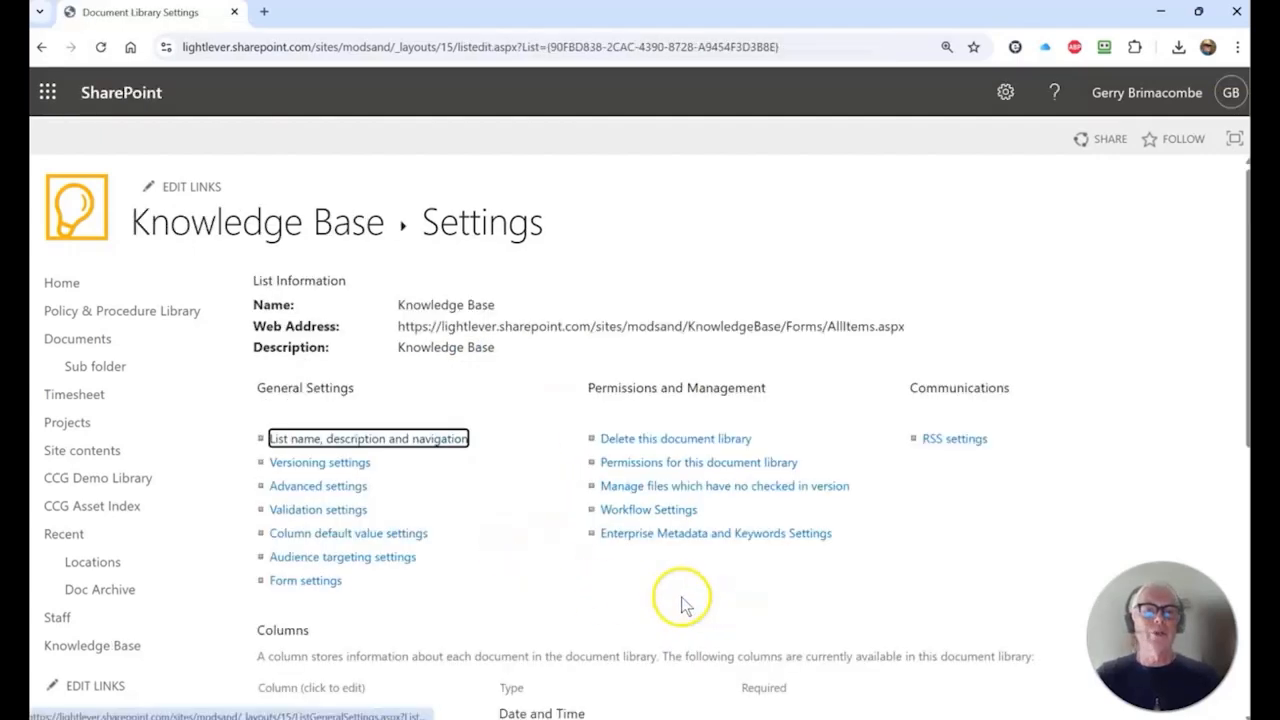
Step: Rename the library's Title column to "Article Name", check the internal field name in the page address, save, and return to the column list
scroll(540, 483, "down", 3)
scroll(540, 485, "down", 3)
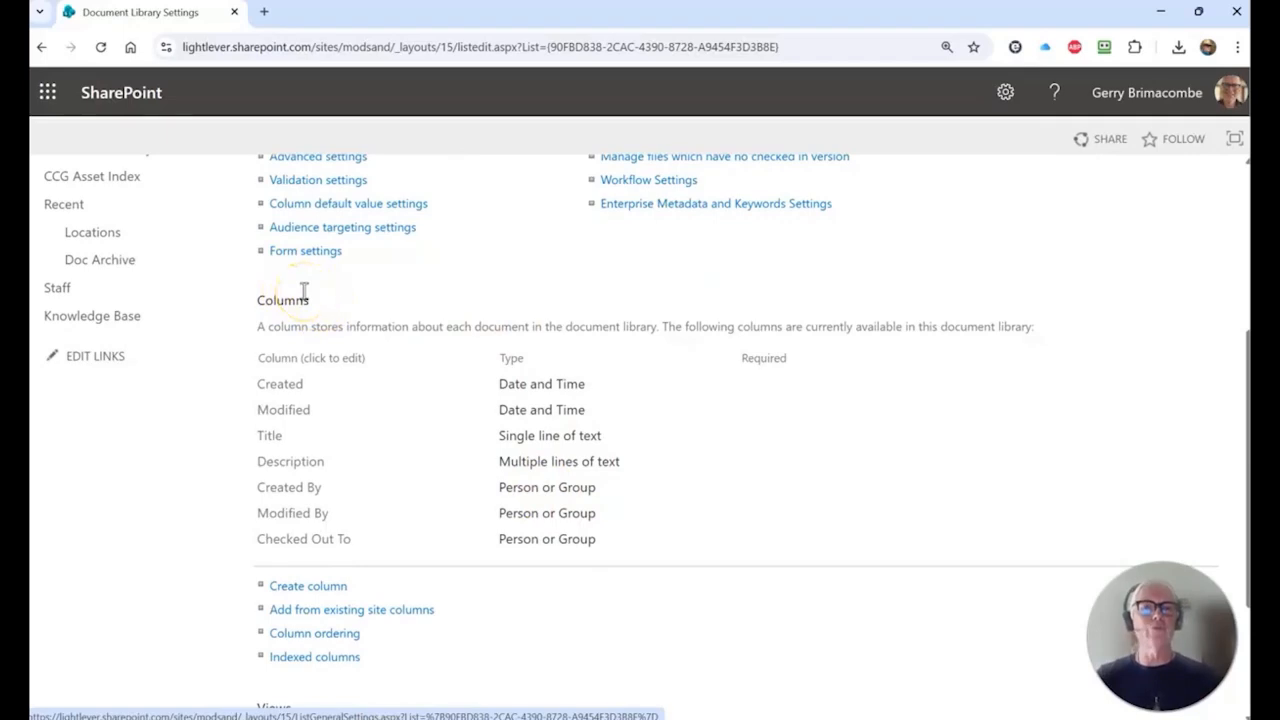
scroll(304, 290, "up", 2)
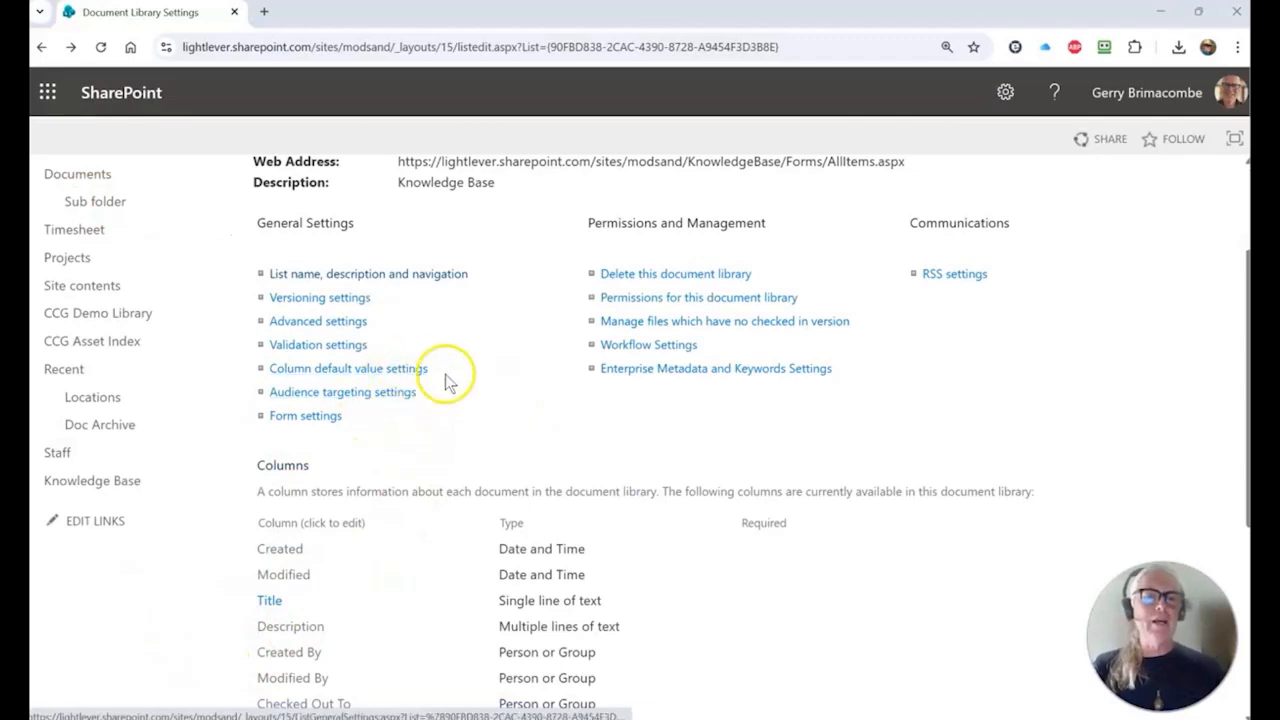
scroll(300, 420, "down", 1)
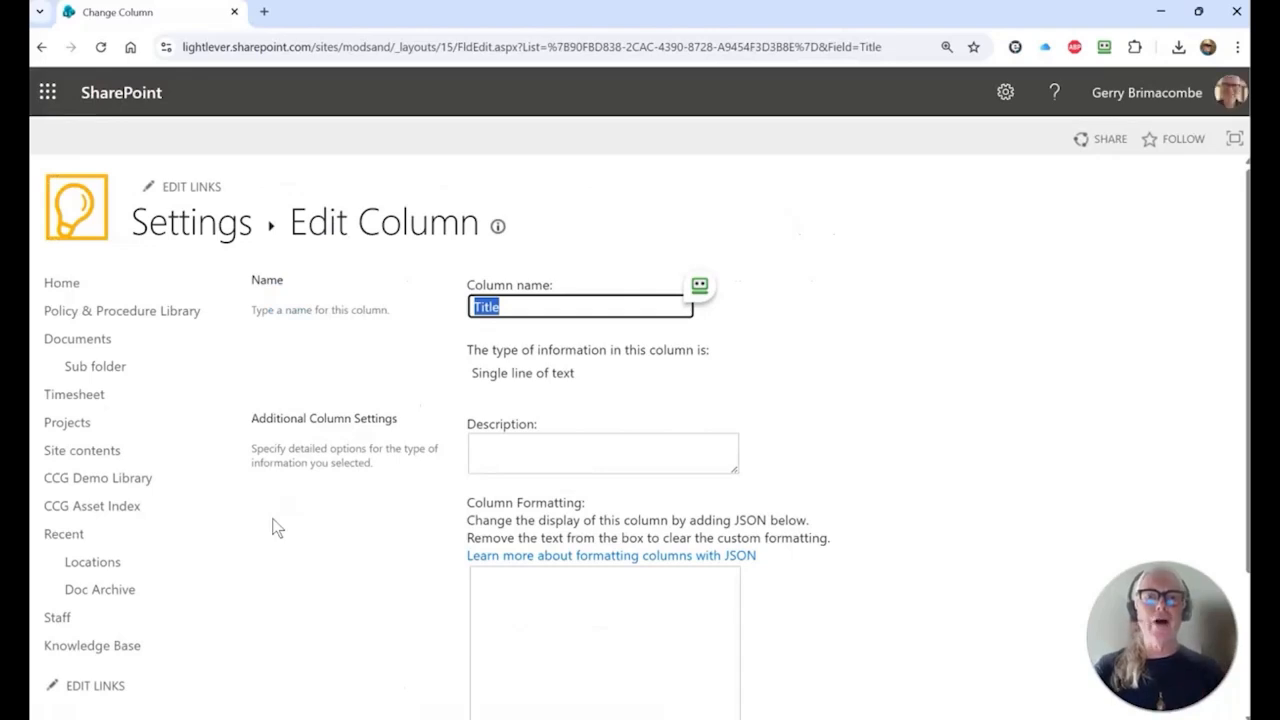
left_click(287, 522)
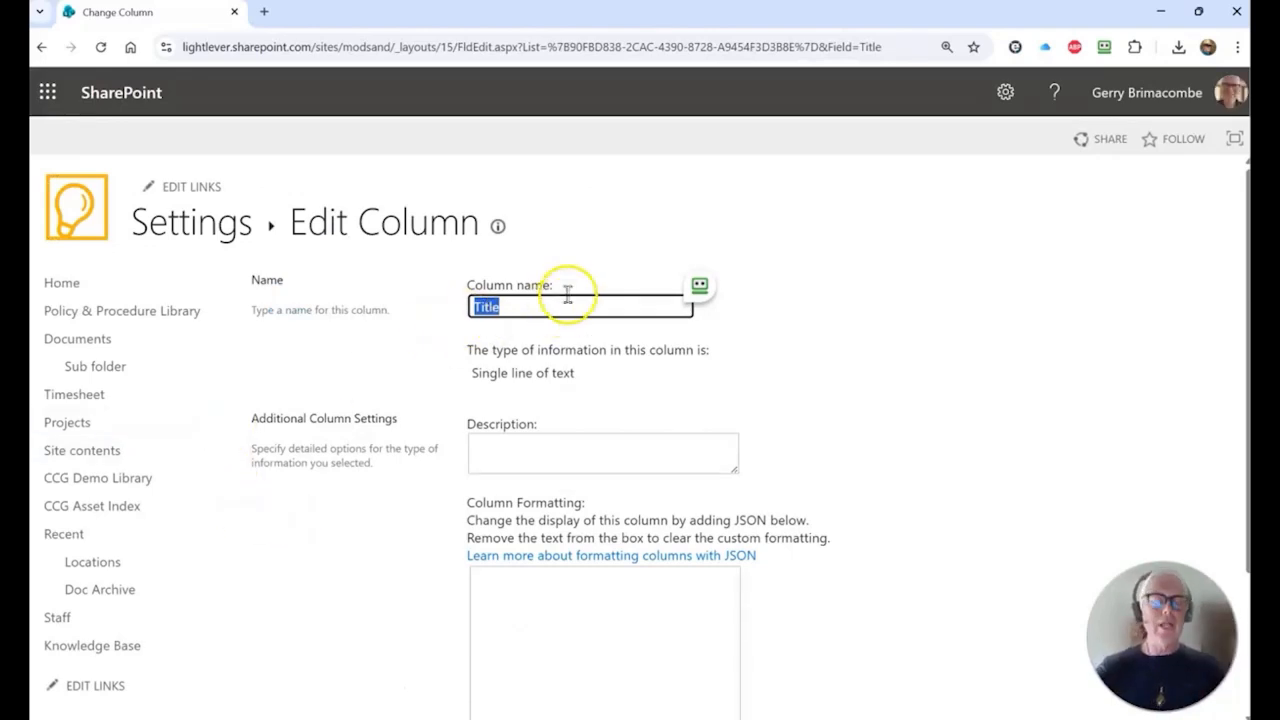
type("Article Name")
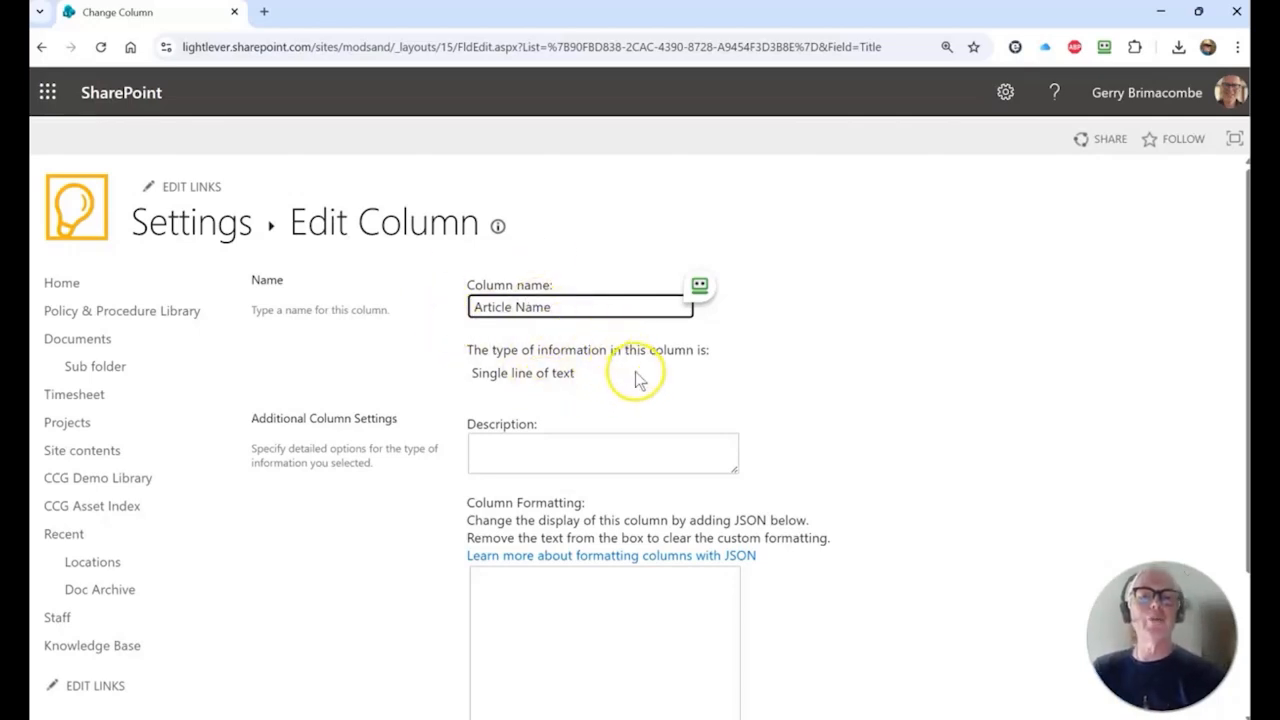
left_click(899, 46)
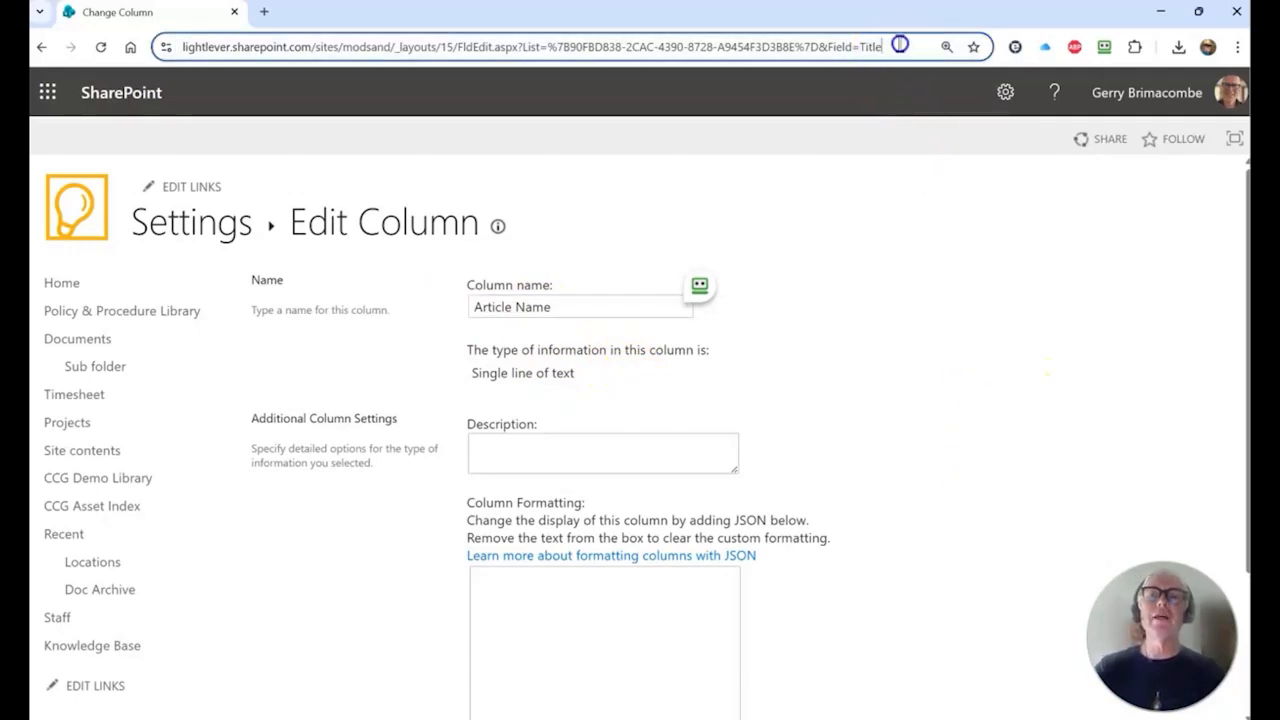
left_click_drag(830, 46, 819, 46)
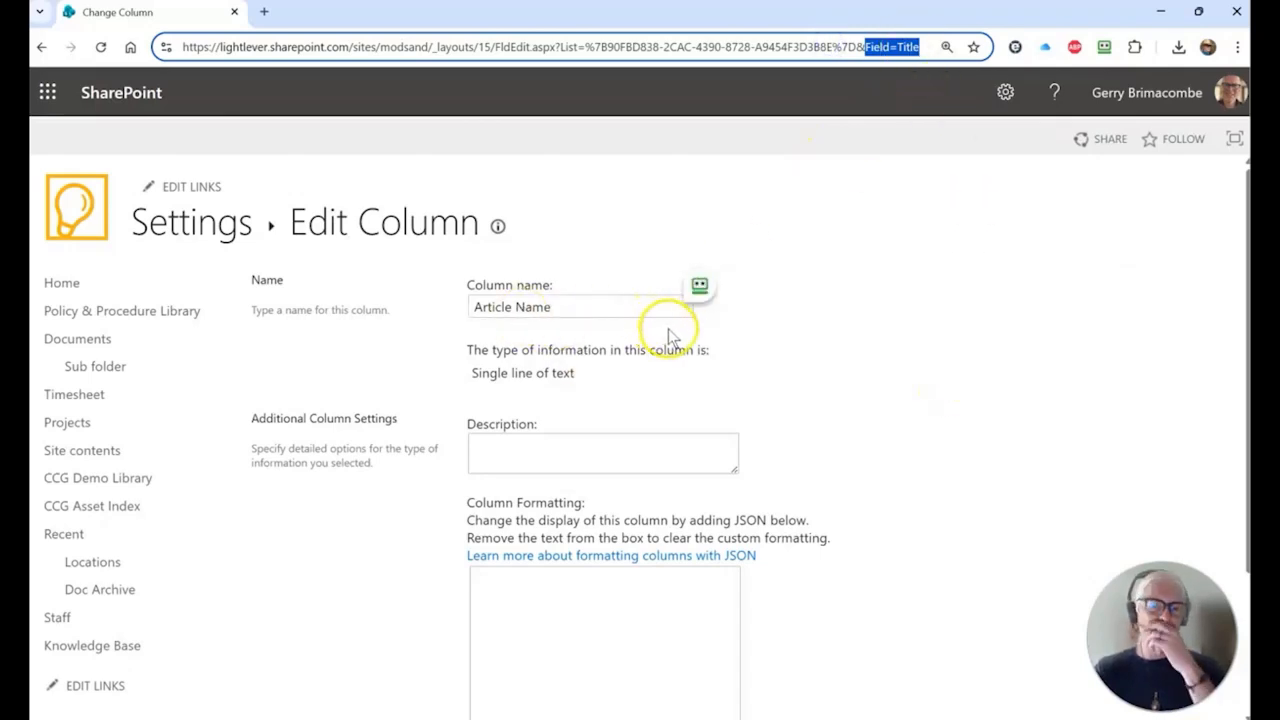
scroll(954, 349, "down", 2)
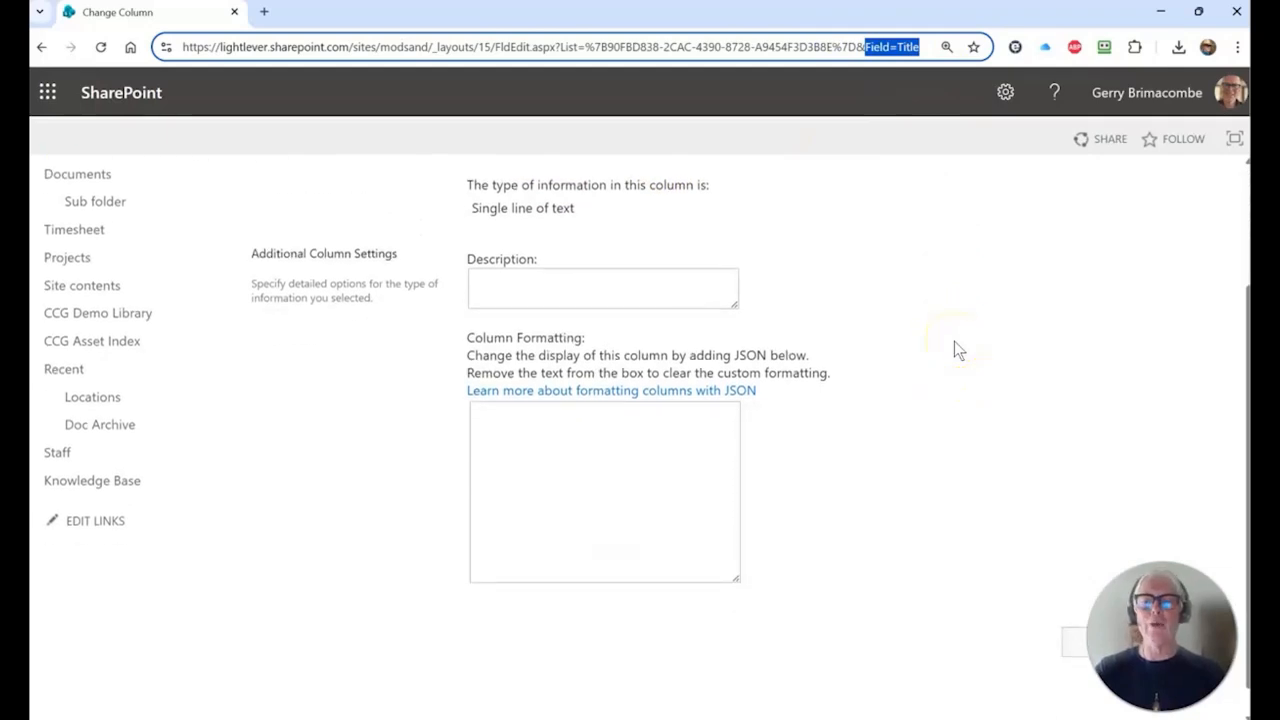
scroll(954, 349, "down", 1)
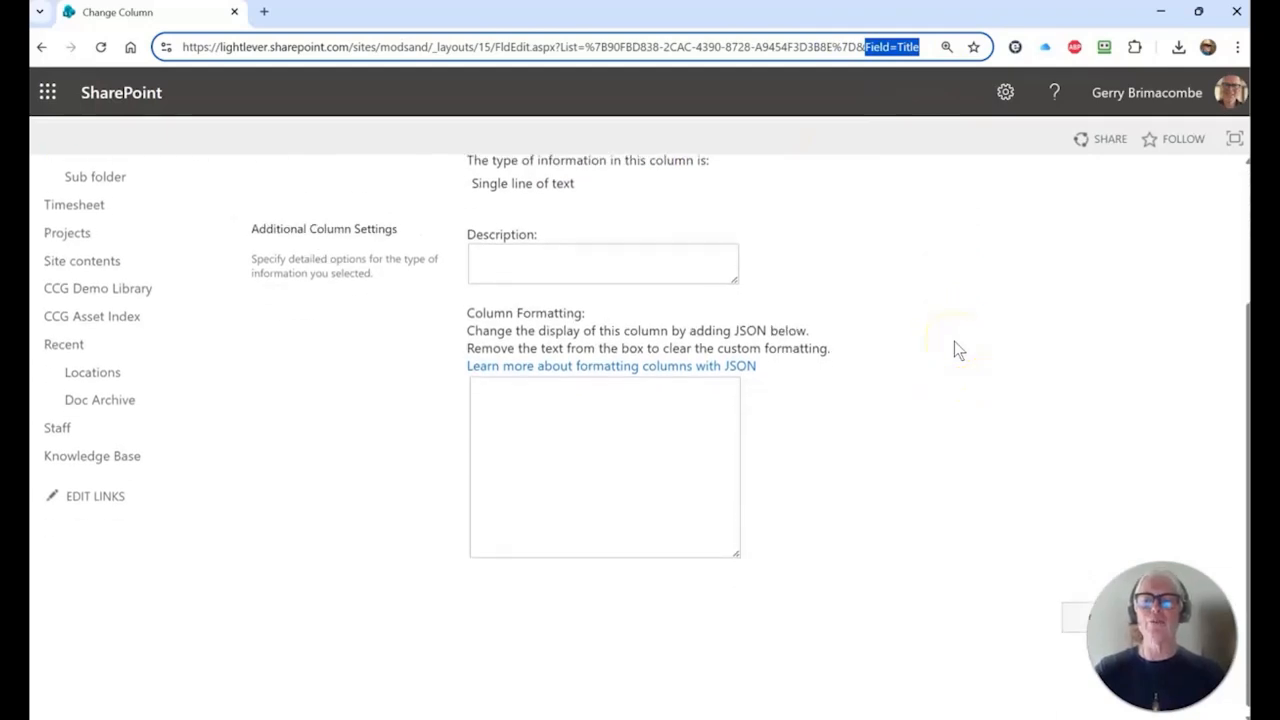
left_click(1073, 620)
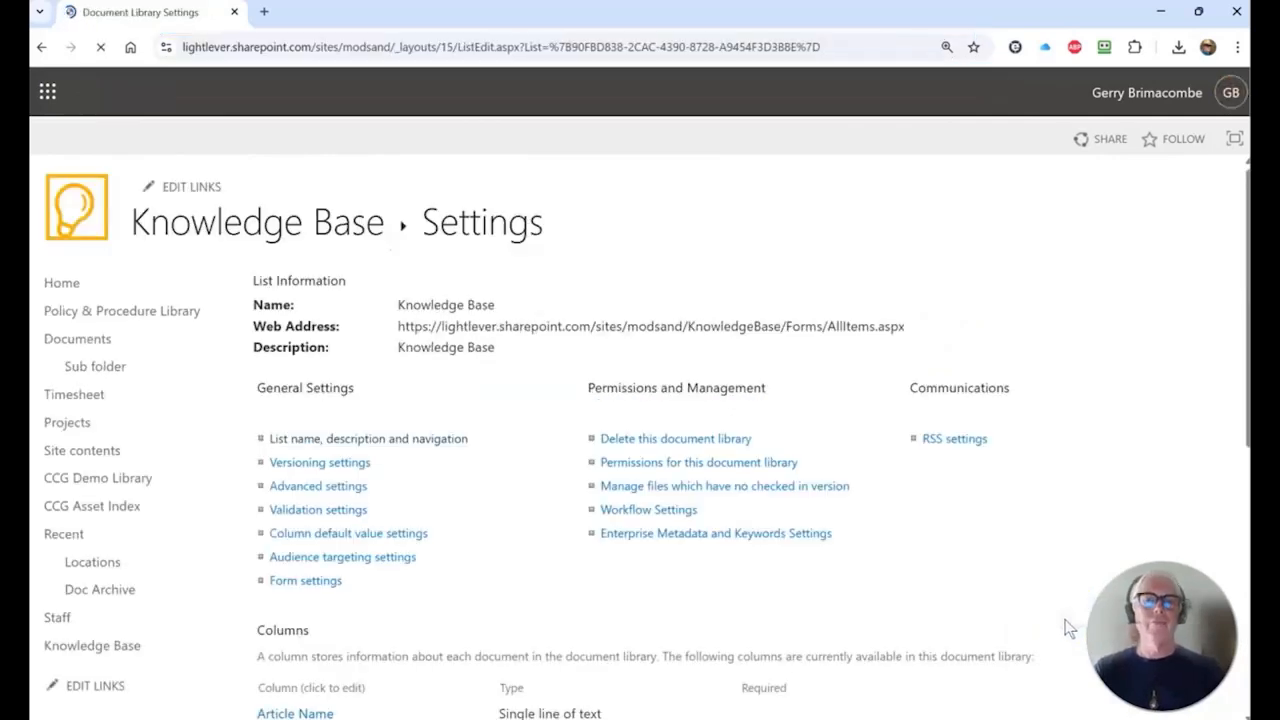
scroll(503, 470, "down", 3)
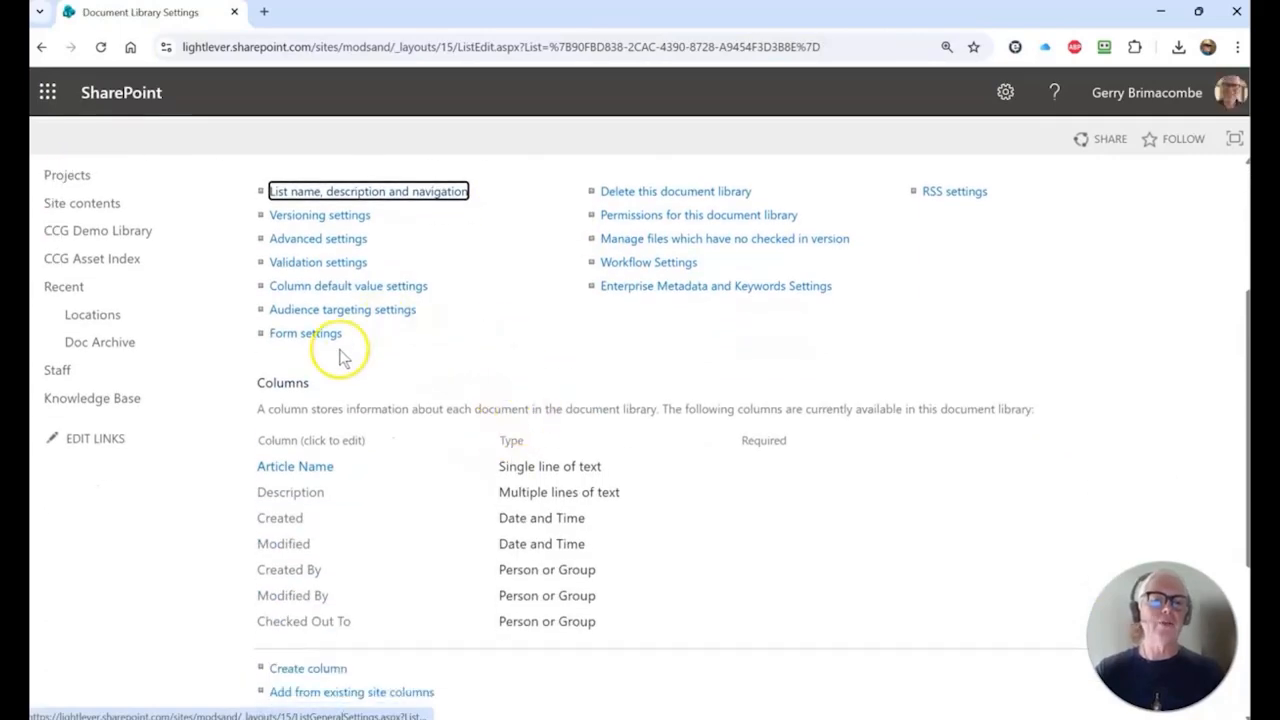
Step: Create a required single-line-of-text column named "ArticleNo" in the Knowledge Base library and save it
left_click(322, 670)
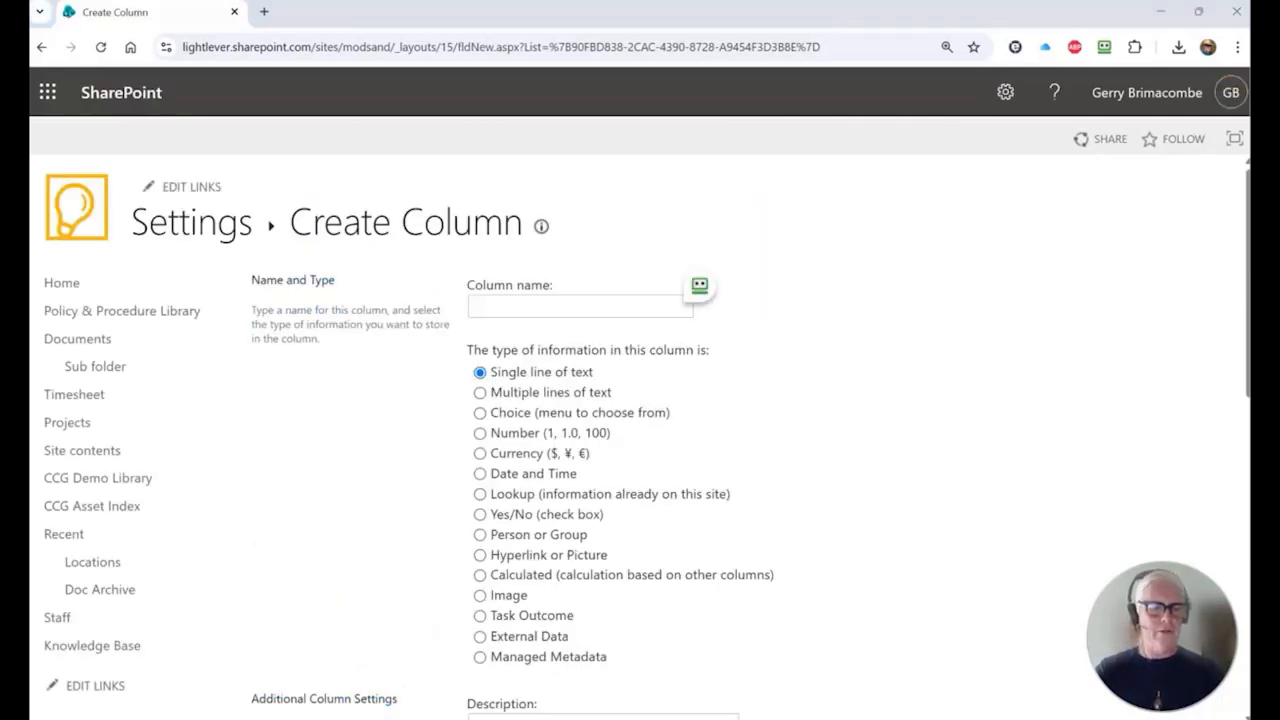
left_click(507, 306)
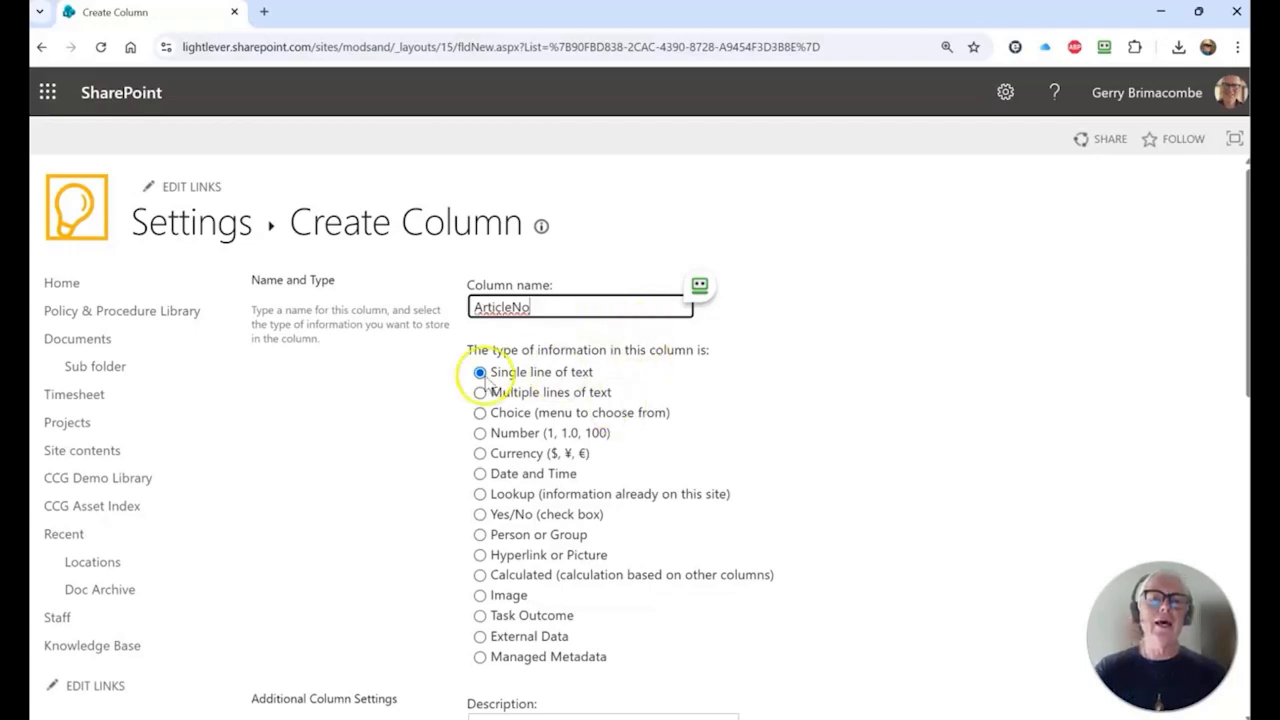
scroll(588, 413, "down", 4)
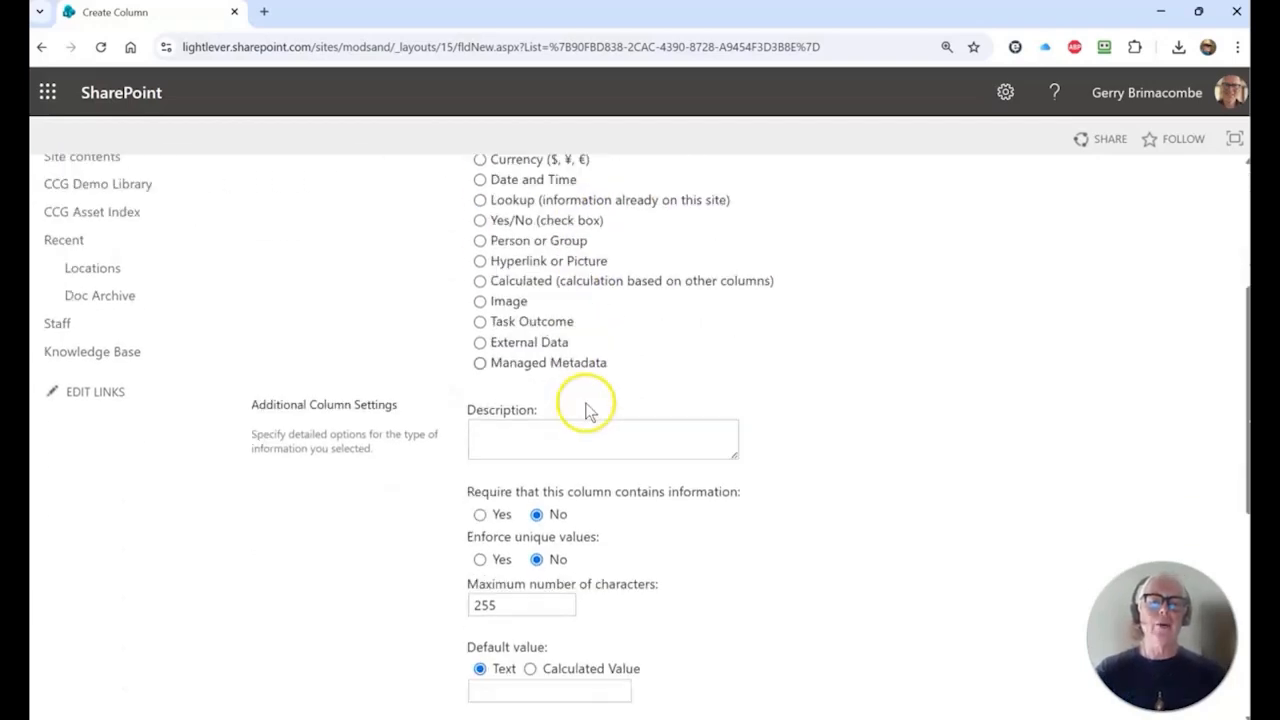
left_click(480, 397)
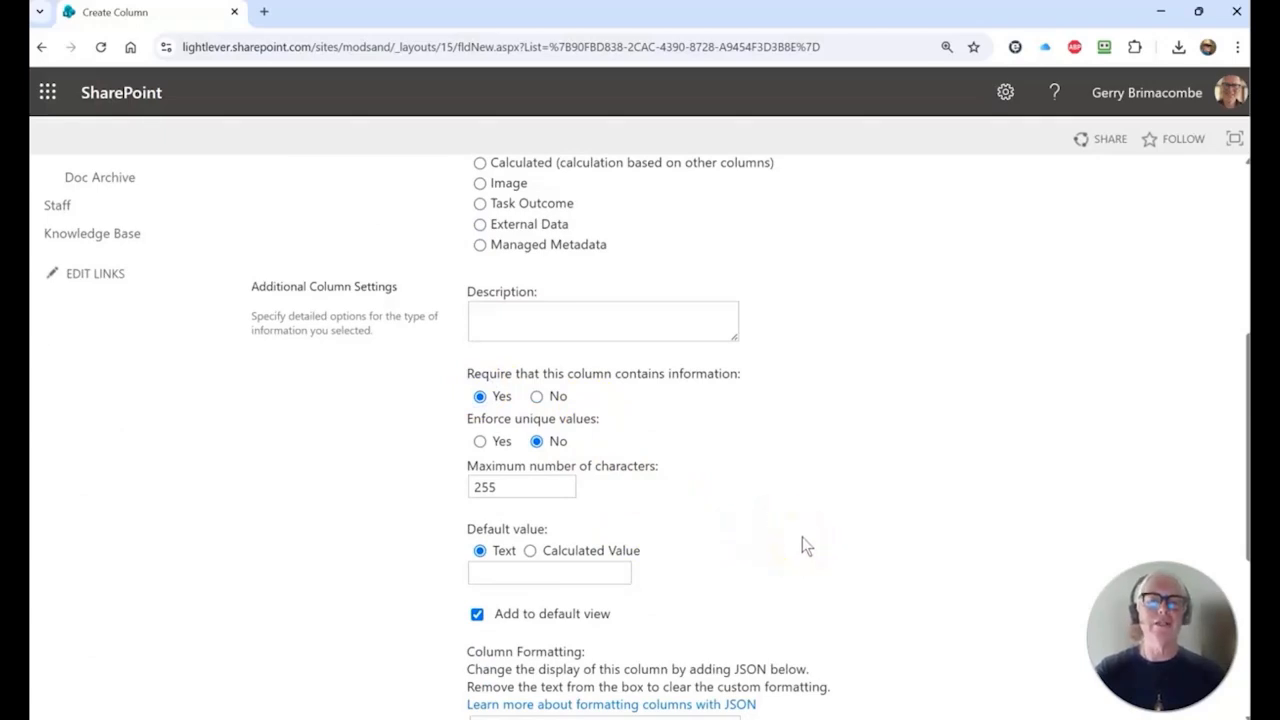
scroll(802, 537, "down", 4)
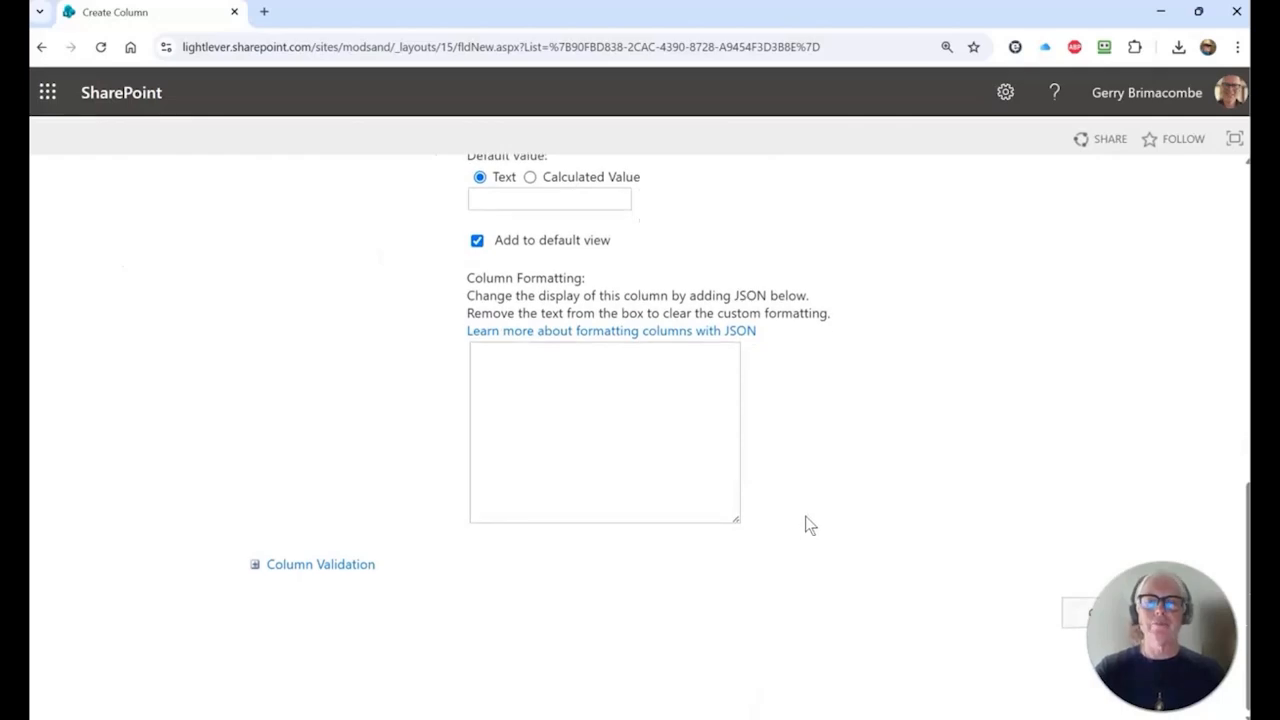
scroll(806, 522, "up", 2)
scroll(780, 450, "up", 1)
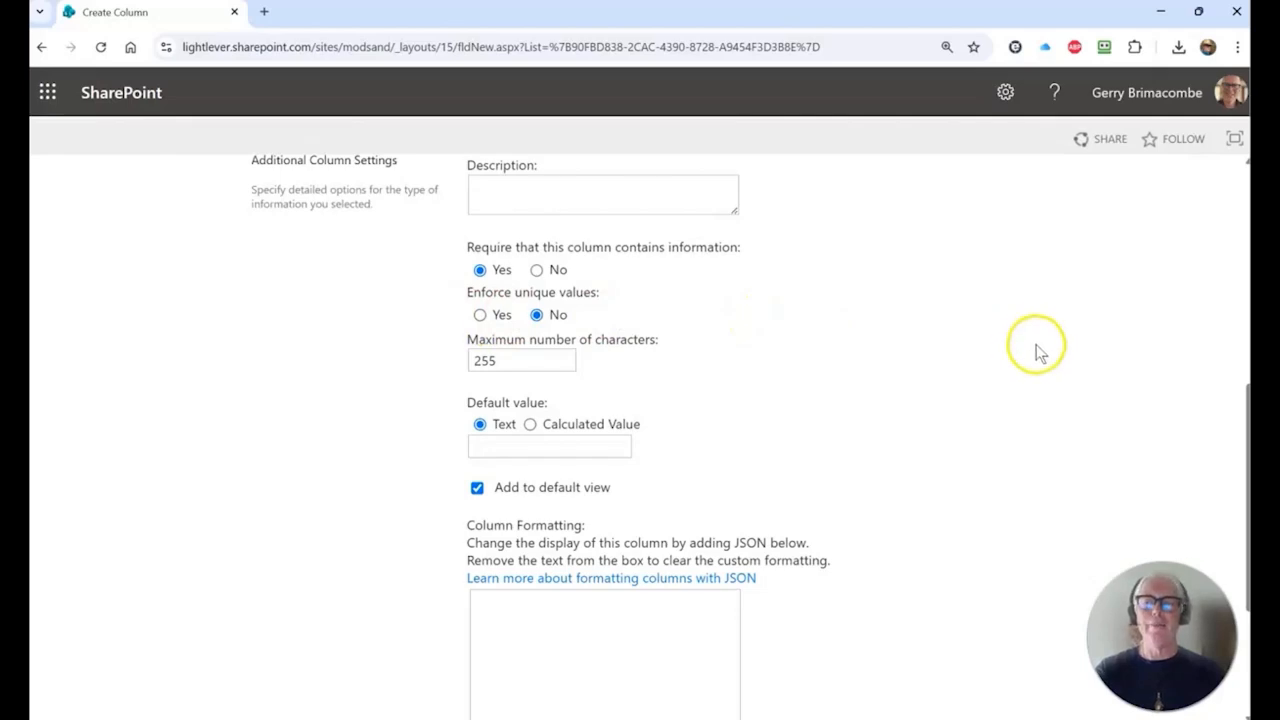
scroll(862, 330, "down", 2)
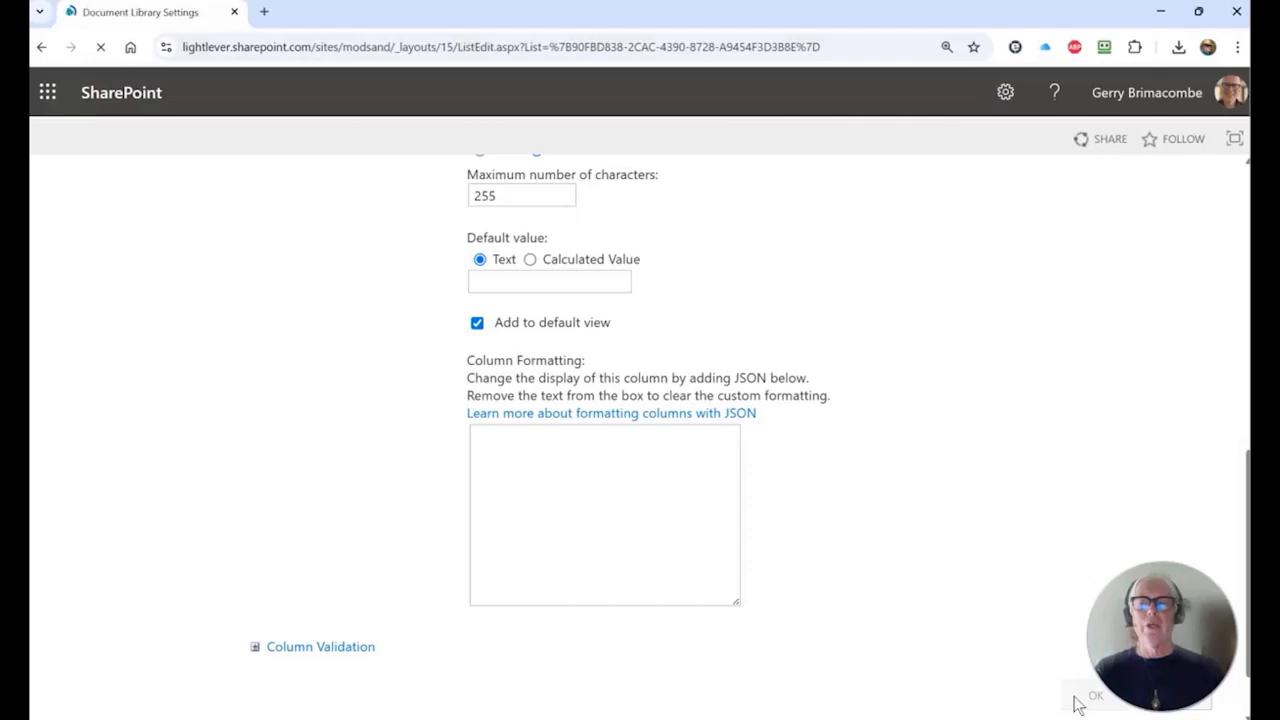
Step: Reopen the ArticleNo column, check its internal field name in the page address, rename it "Article No" and save
scroll(605, 488, "down", 3)
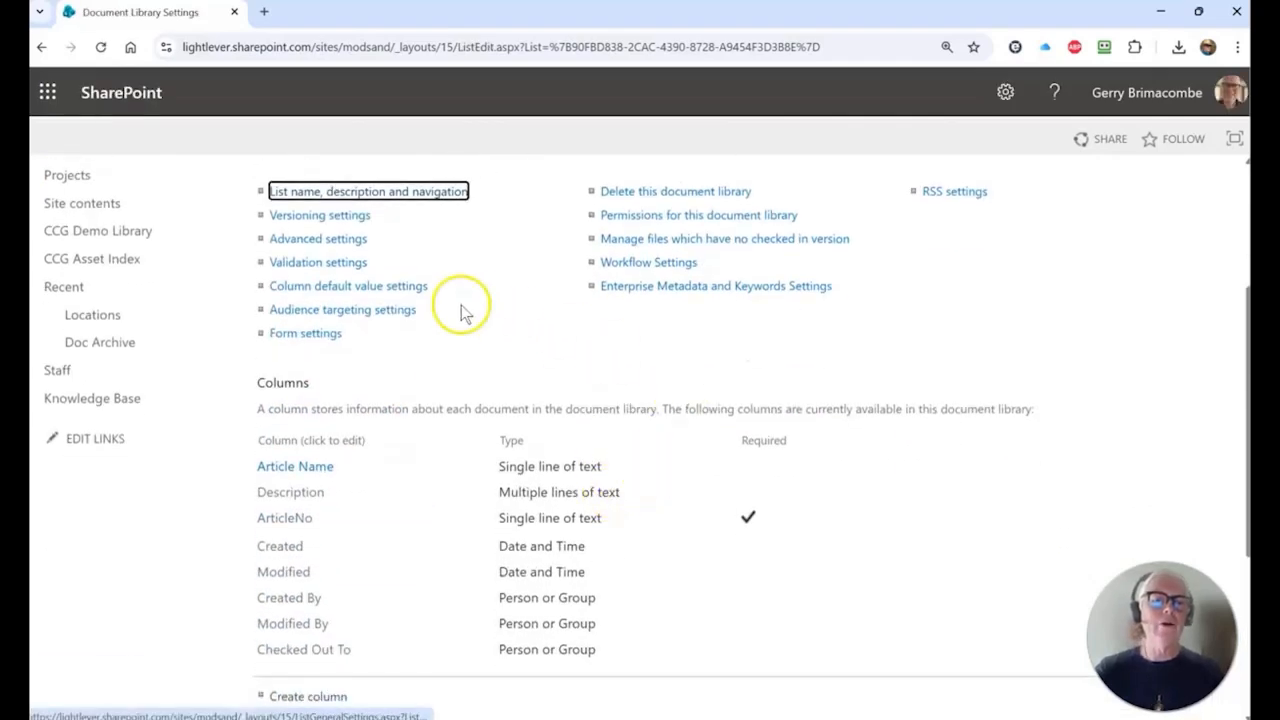
left_click(285, 519)
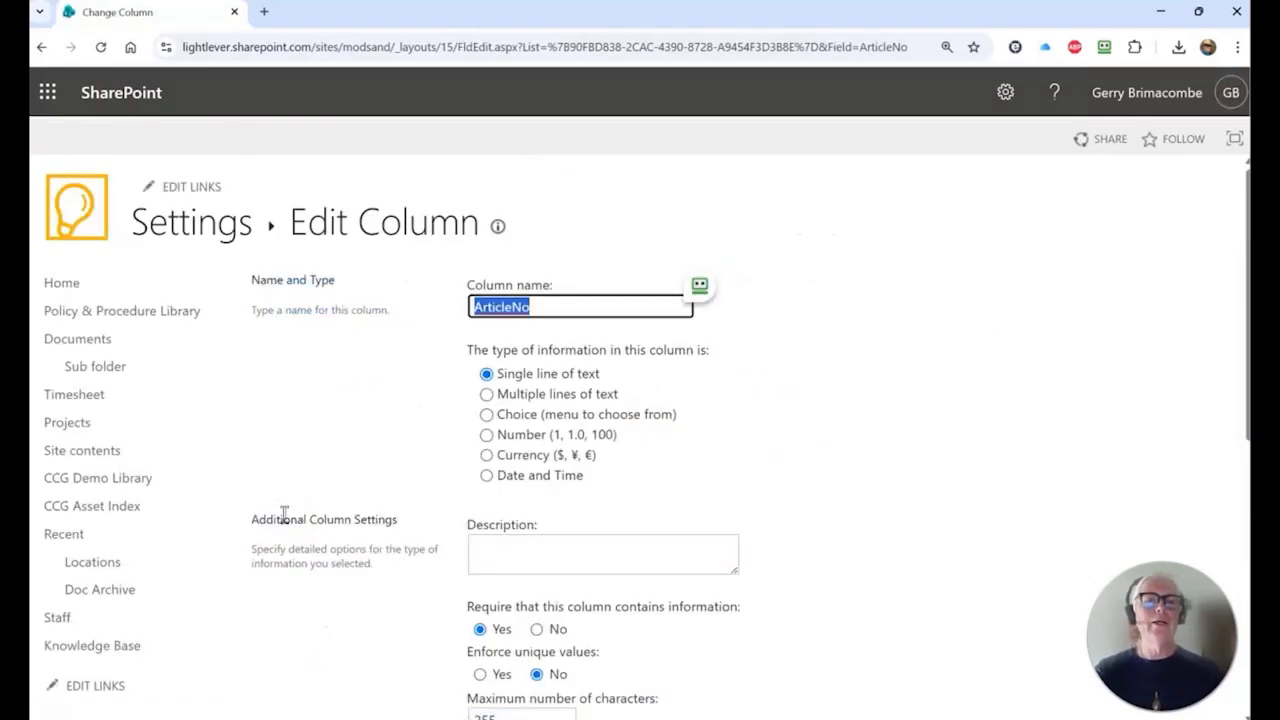
left_click_drag(930, 47, 873, 47)
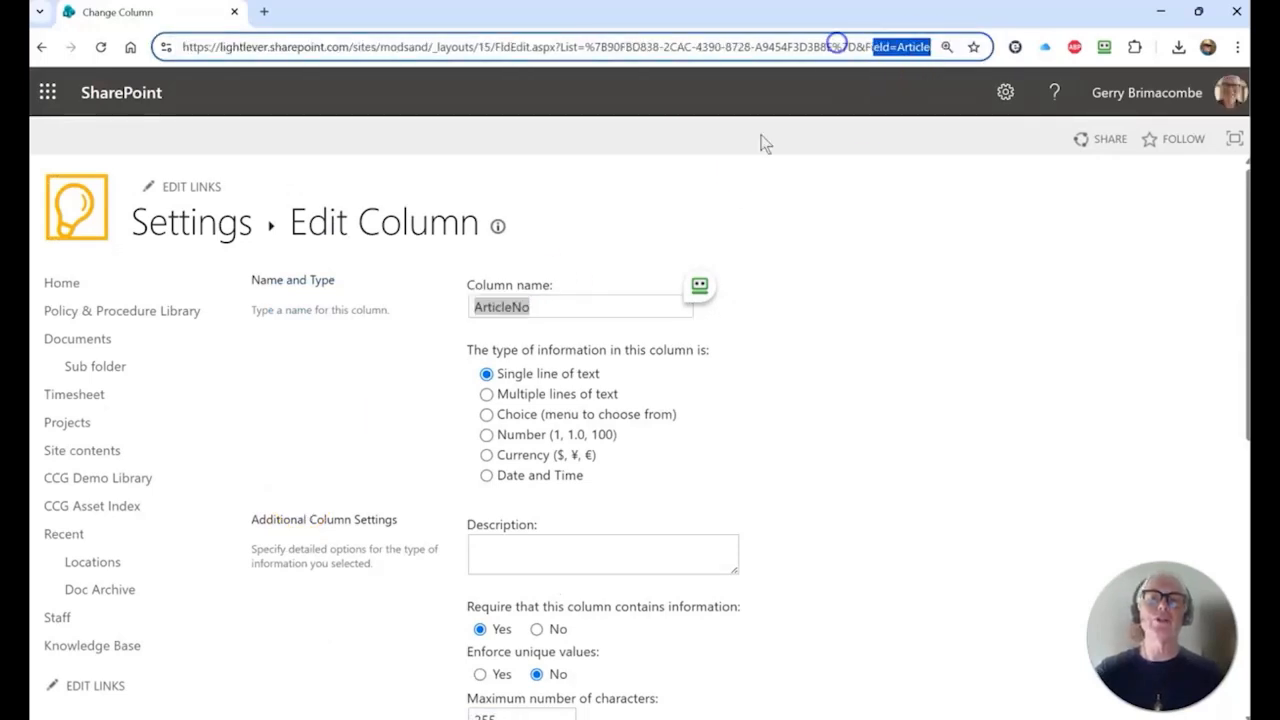
left_click(509, 307)
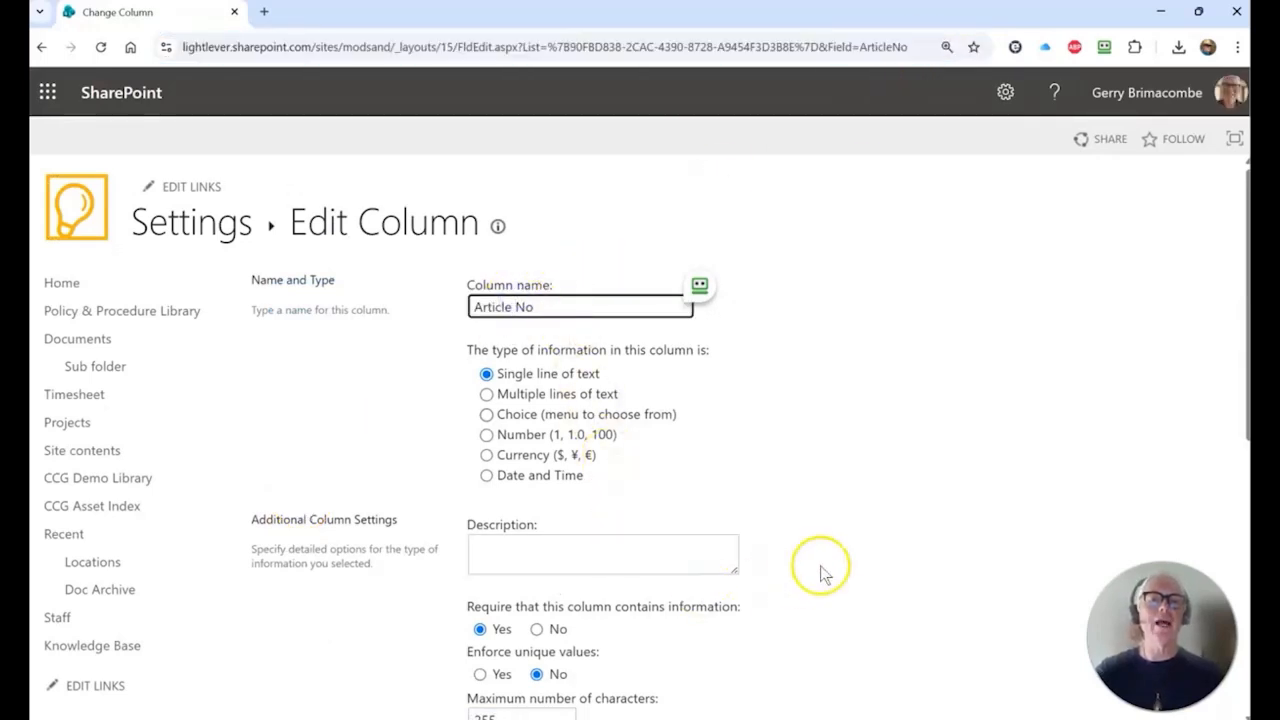
scroll(966, 415, "down", 2)
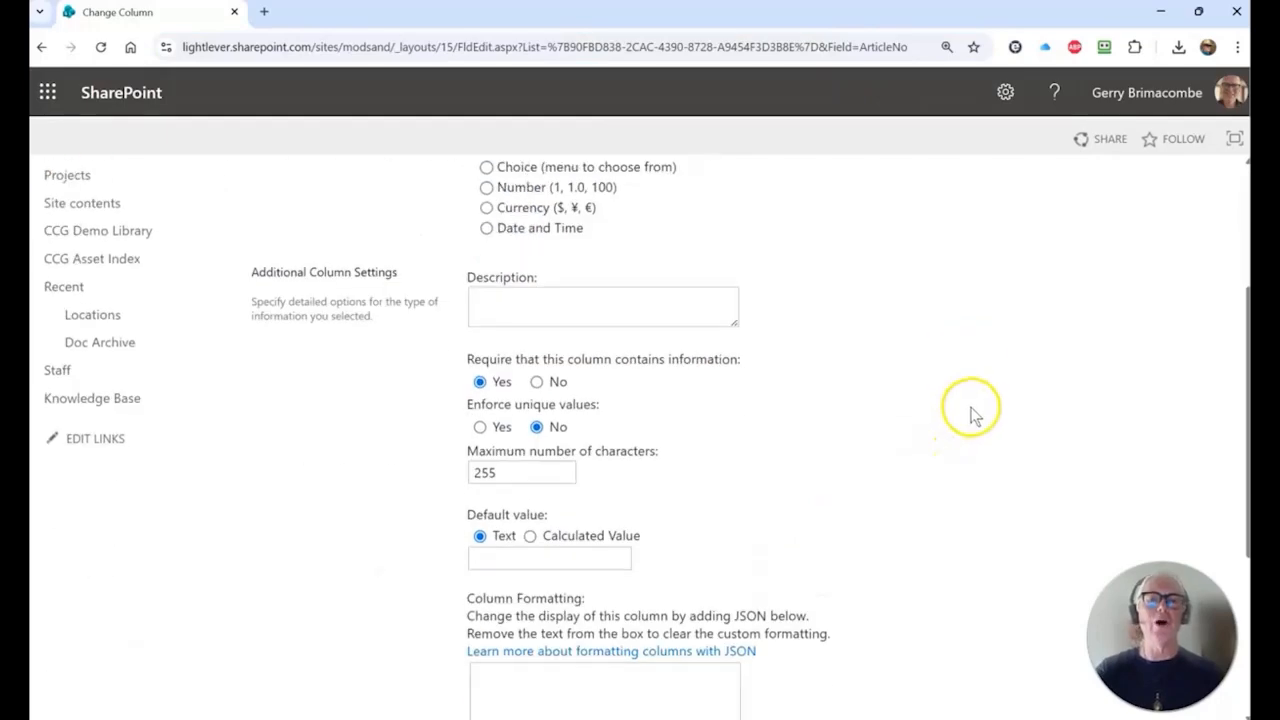
scroll(980, 405, "down", 3)
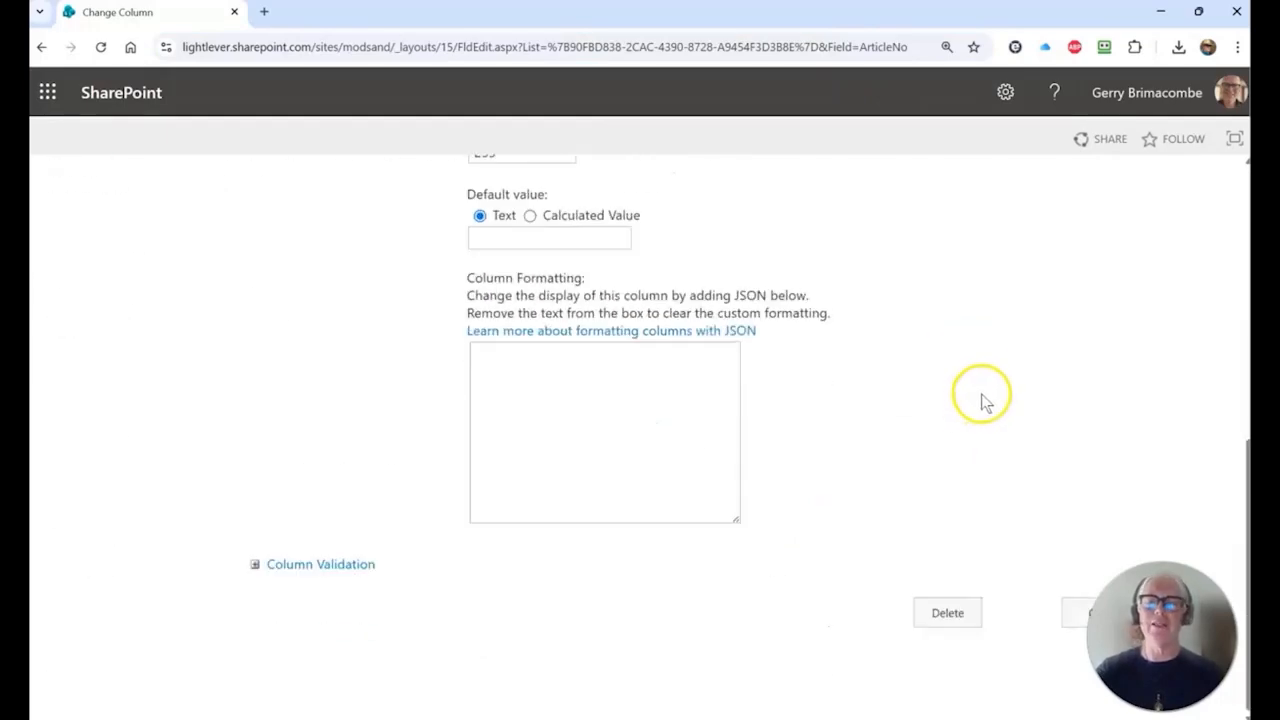
left_click(1082, 612)
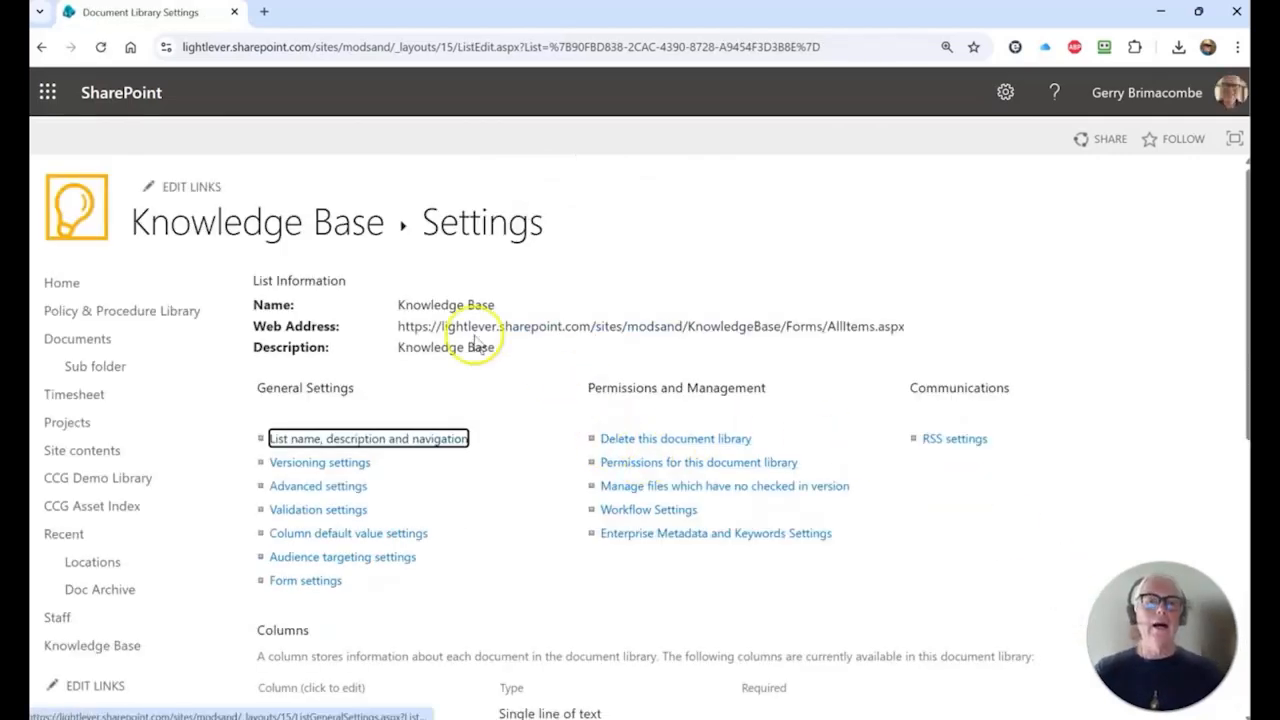
Step: Start a new library column named "Classification" with the Choice type
scroll(445, 360, "down", 2)
scroll(440, 372, "down", 3)
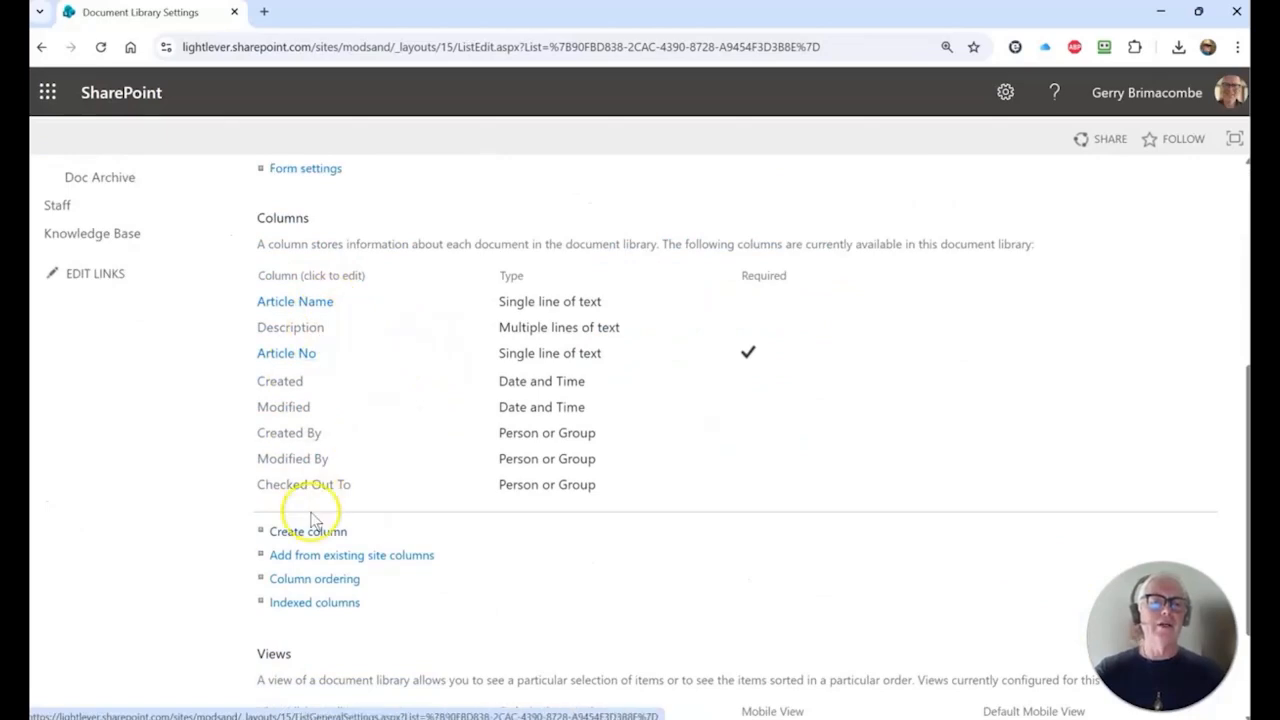
left_click(310, 533)
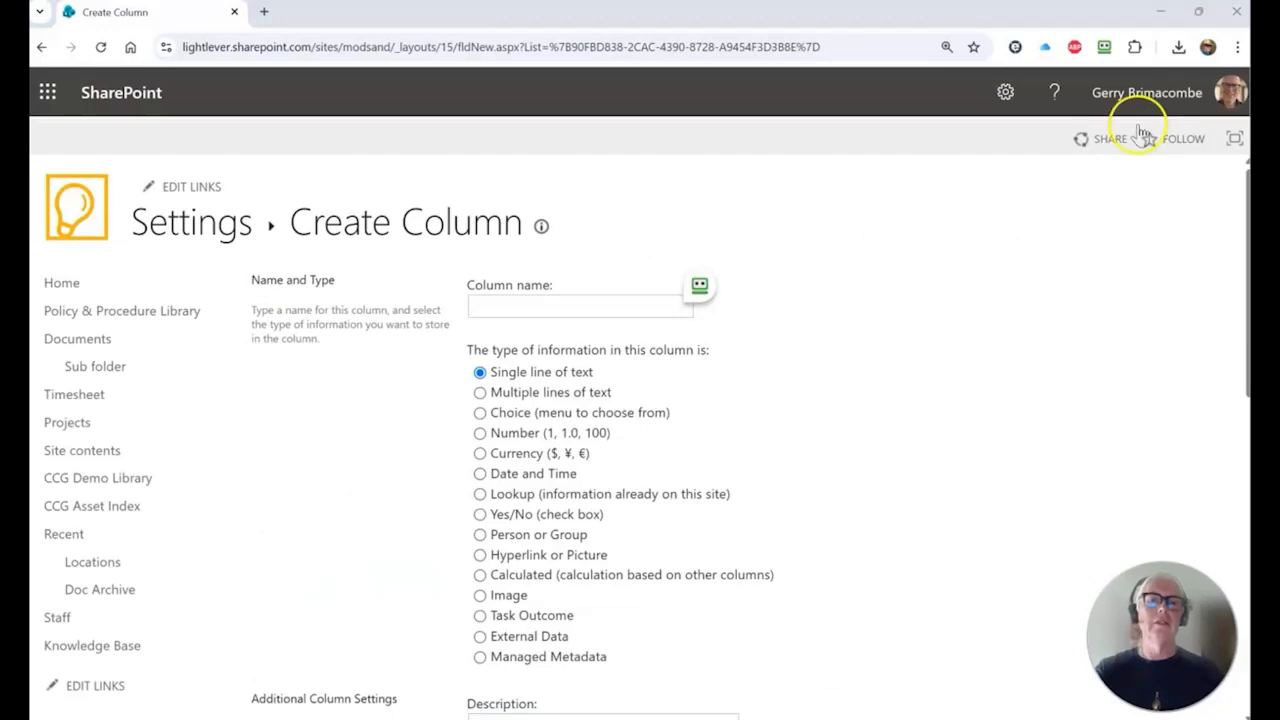
left_click(517, 307)
type("Classification")
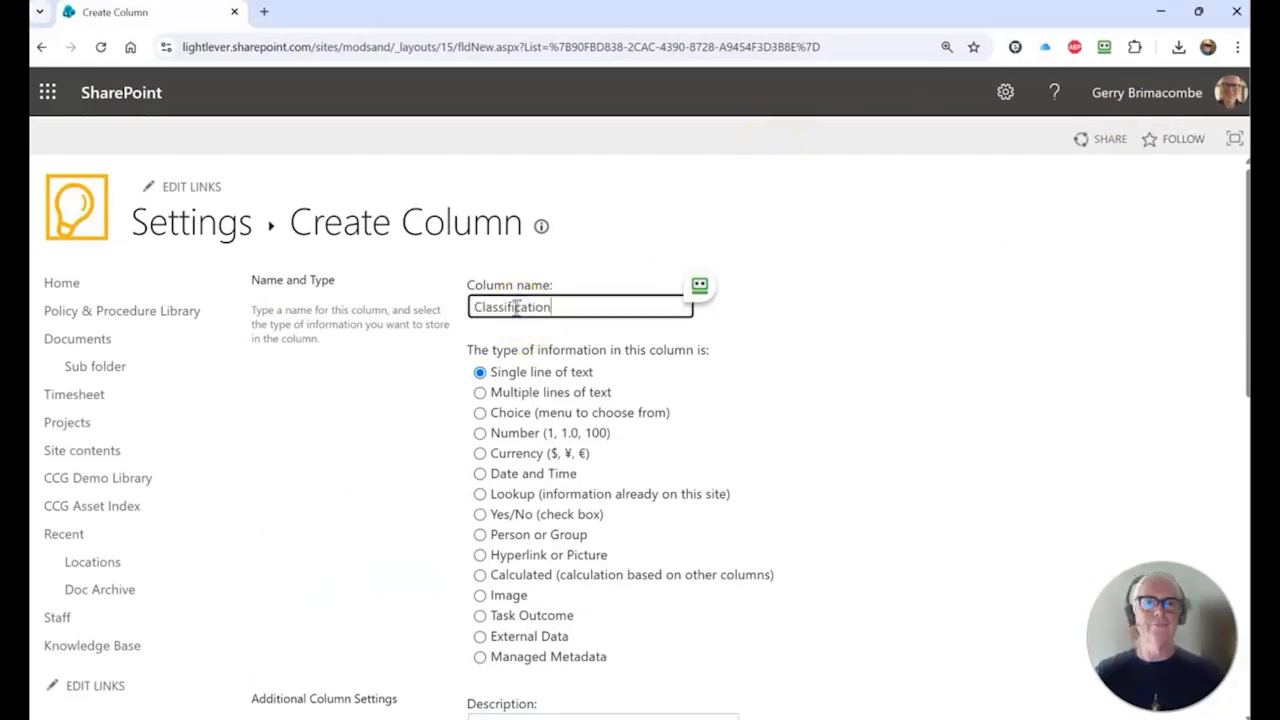
left_click(480, 413)
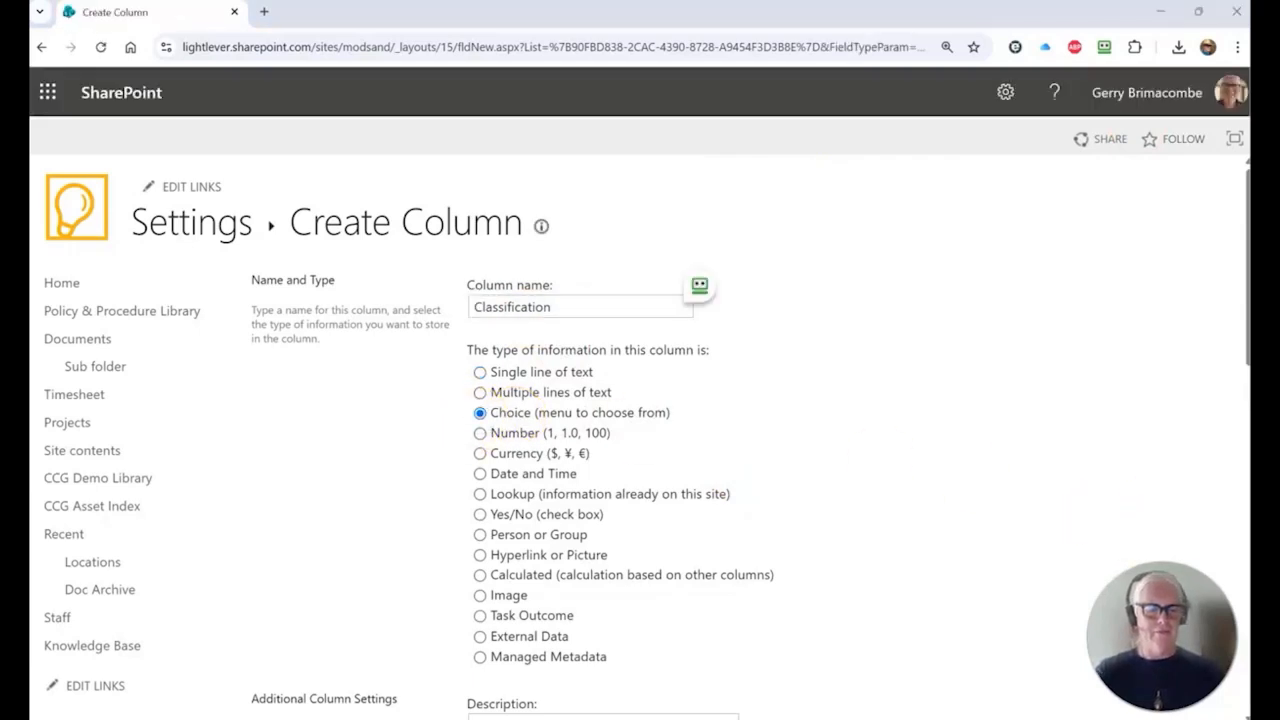
Step: Replace the placeholder choices with 1-Human Resources, 2-Information Technology, 3-Finance, 4-Marketing and 5-Legal, one per line, and review the list
scroll(749, 457, "down", 3)
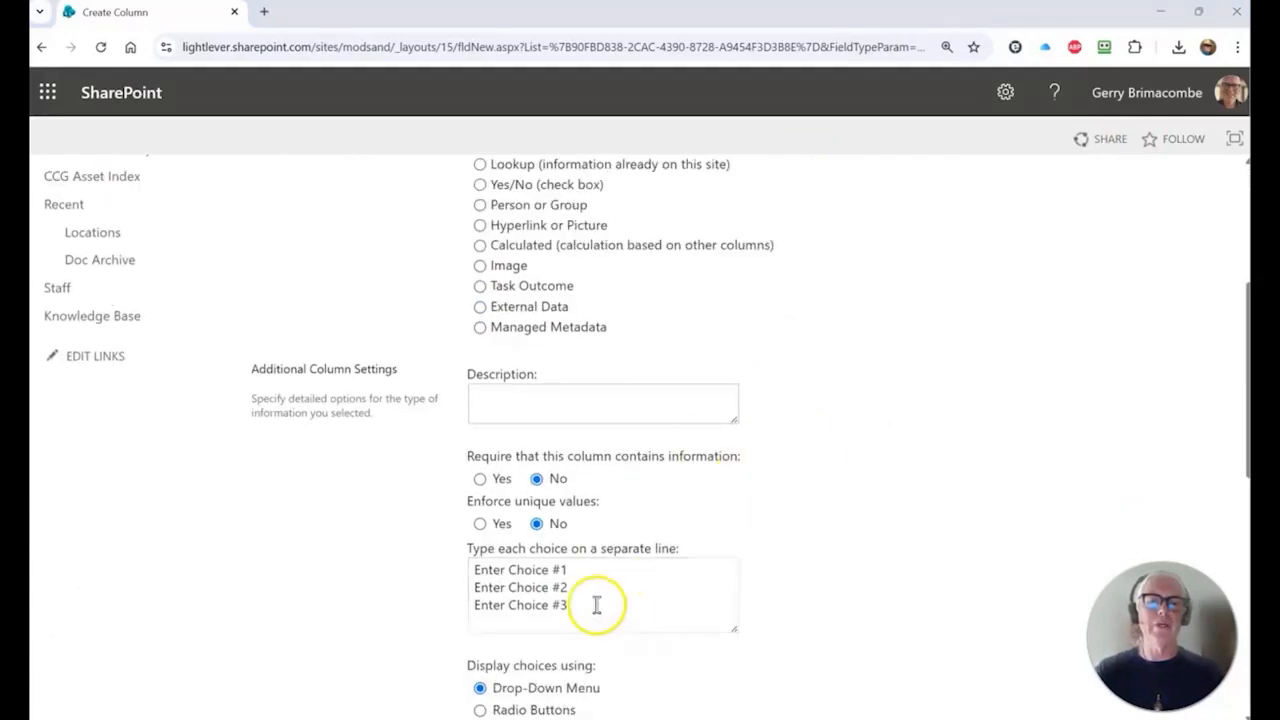
left_click_drag(594, 605, 476, 564)
type("2-Information Technology 3-Finance 4-Marketing 5-Legal")
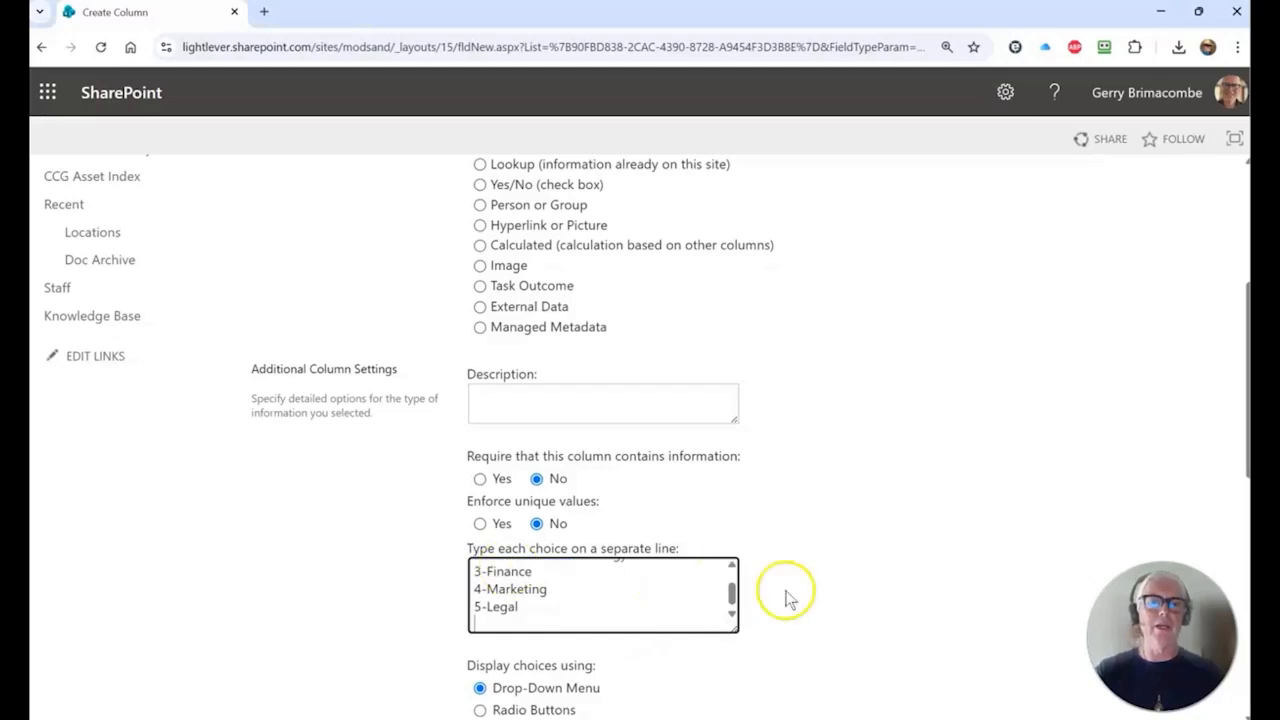
key("BackSpace")
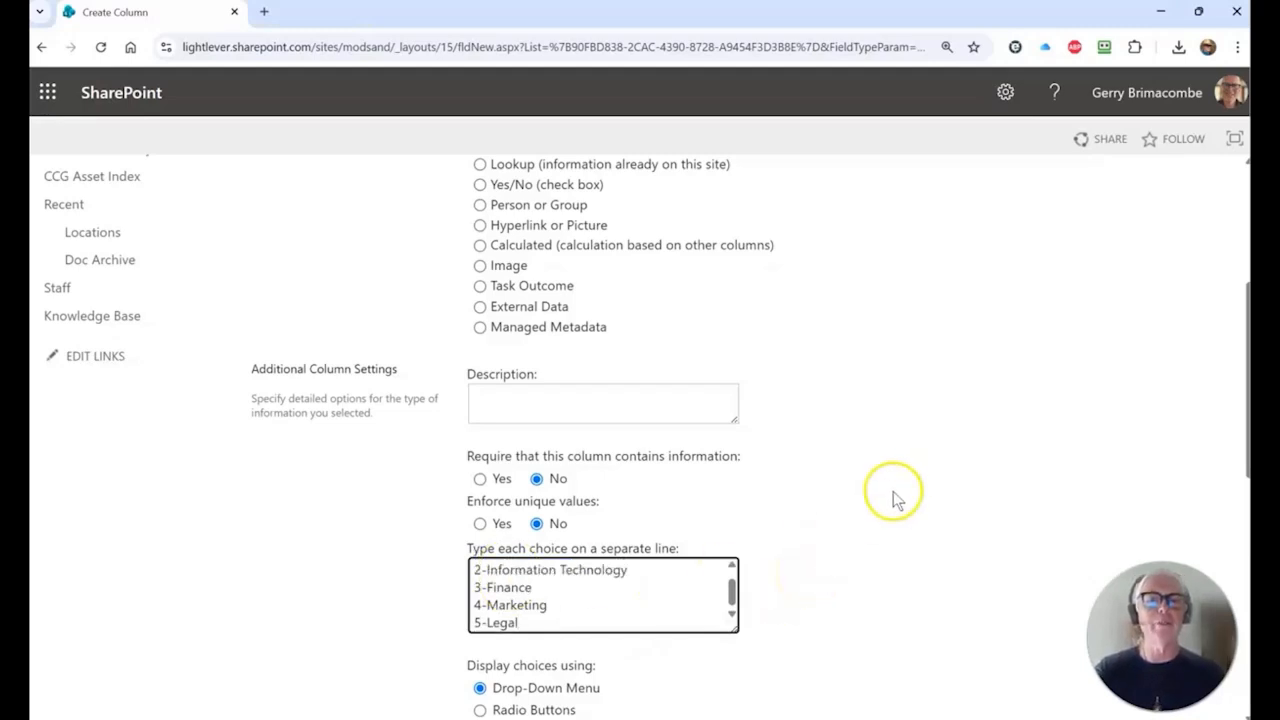
scroll(650, 595, "up", 2)
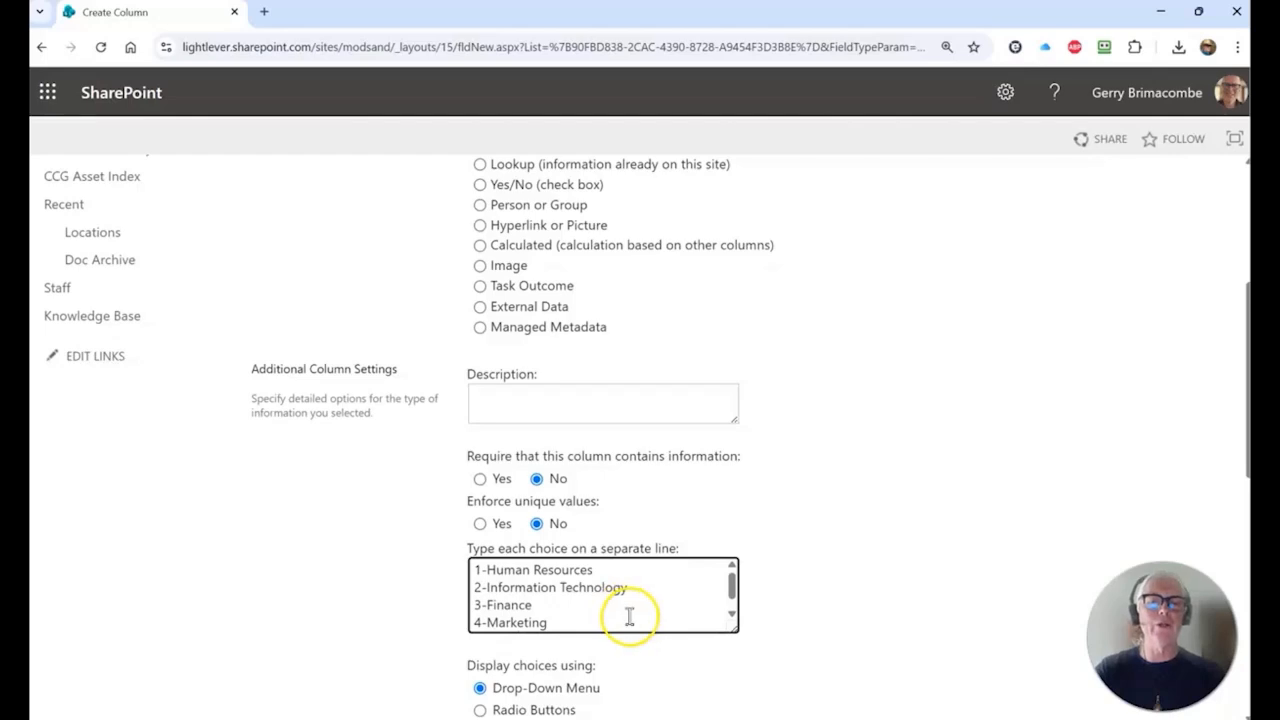
scroll(624, 604, "down", 1)
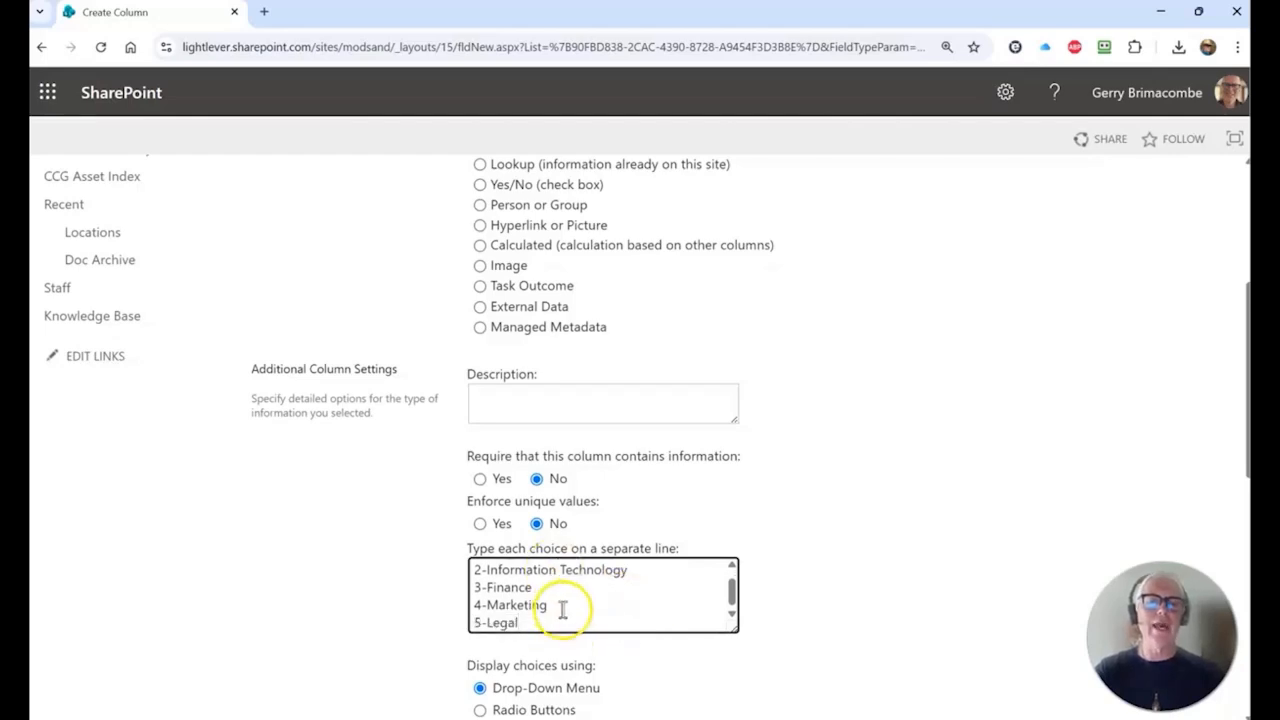
scroll(564, 610, "up", 1)
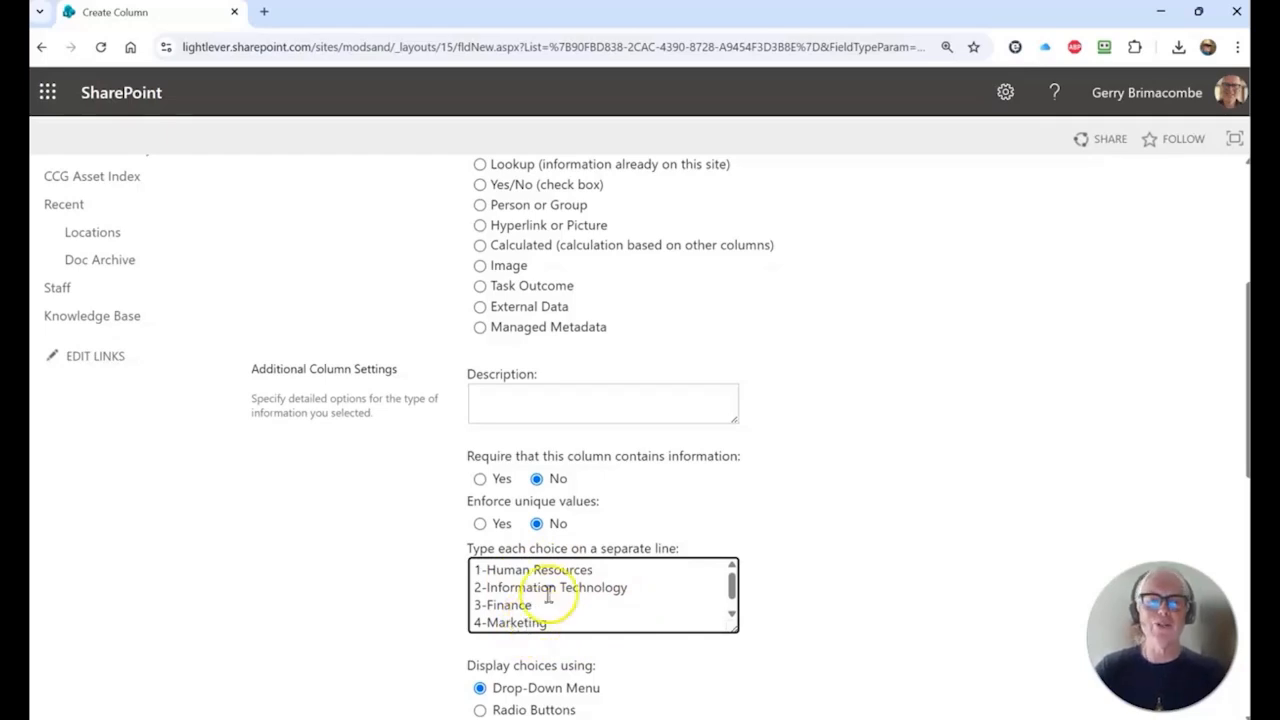
scroll(549, 596, "down", 1)
scroll(800, 472, "down", 2)
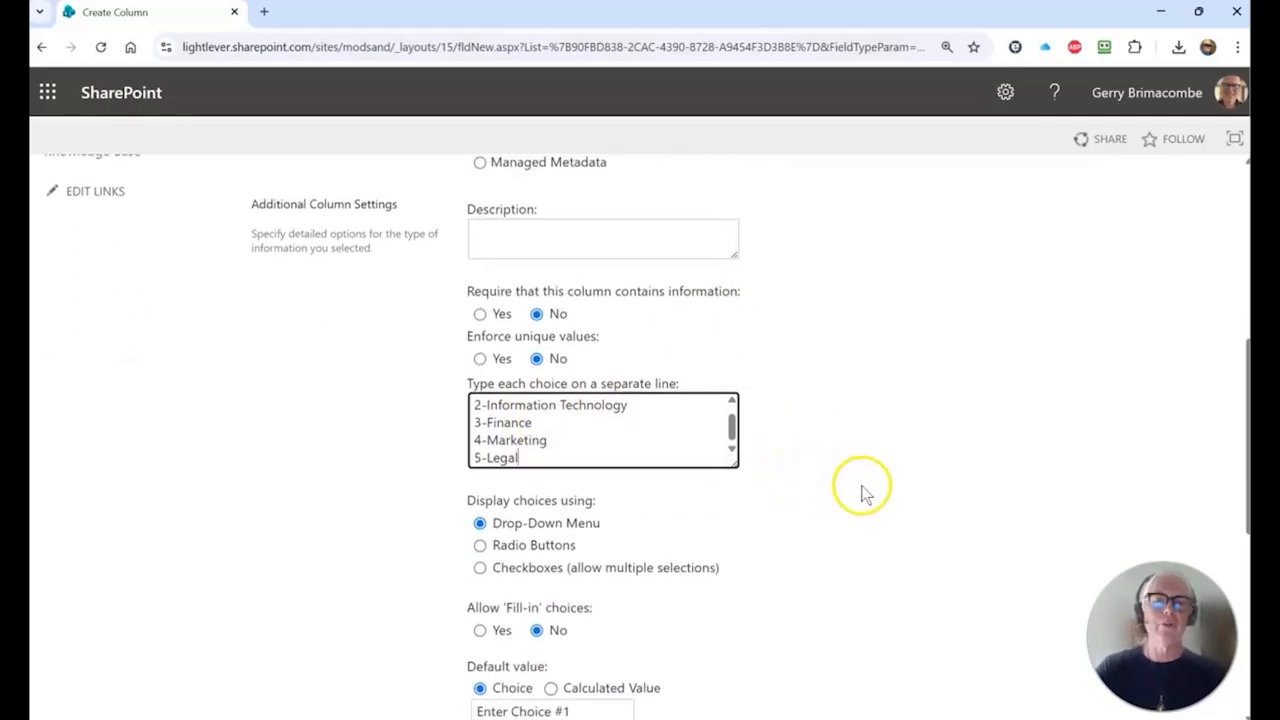
scroll(865, 492, "down", 1)
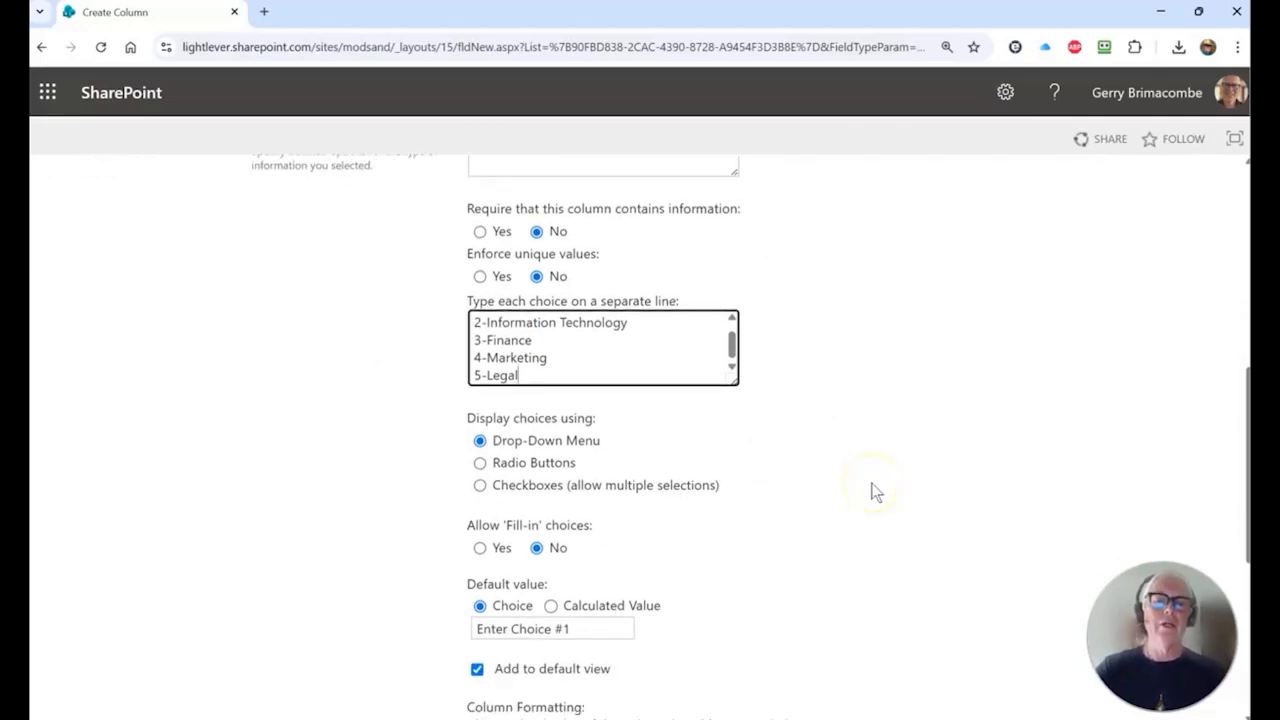
Step: Clear the Classification column's default value, make the column required and save it
left_click(608, 628)
left_click_drag(606, 628, 466, 627)
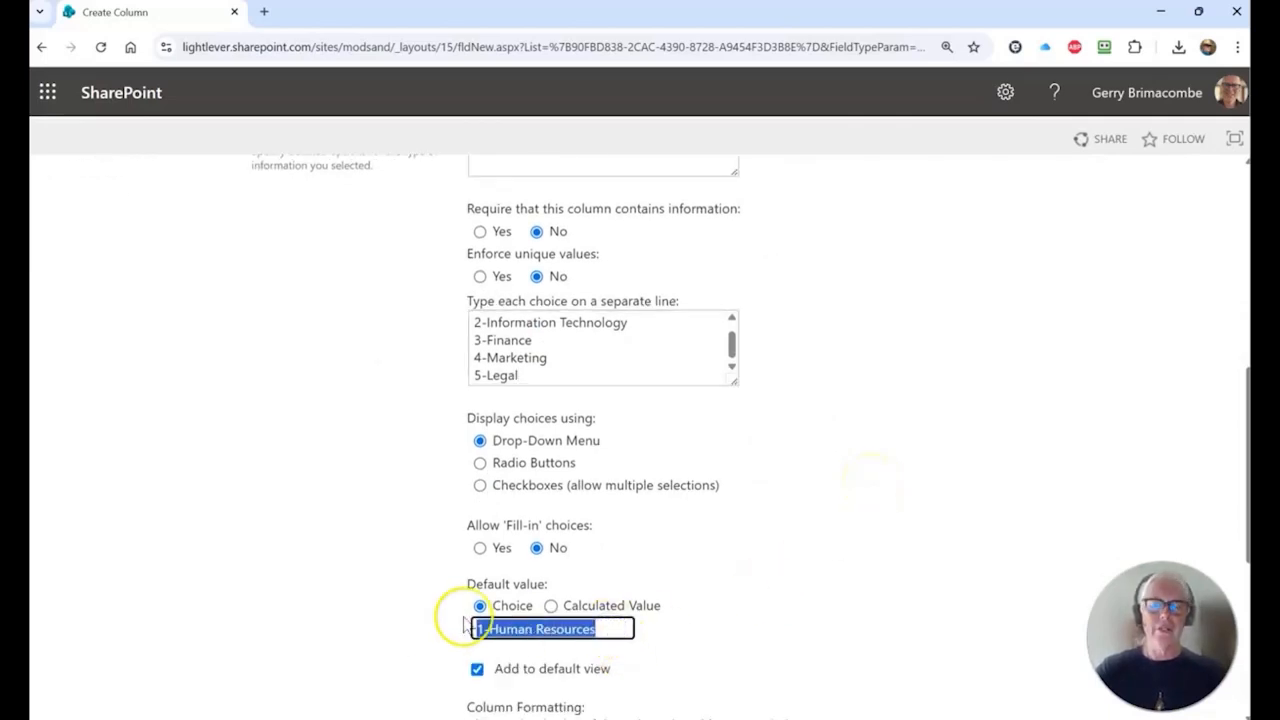
key("Delete")
scroll(800, 565, "up", 1)
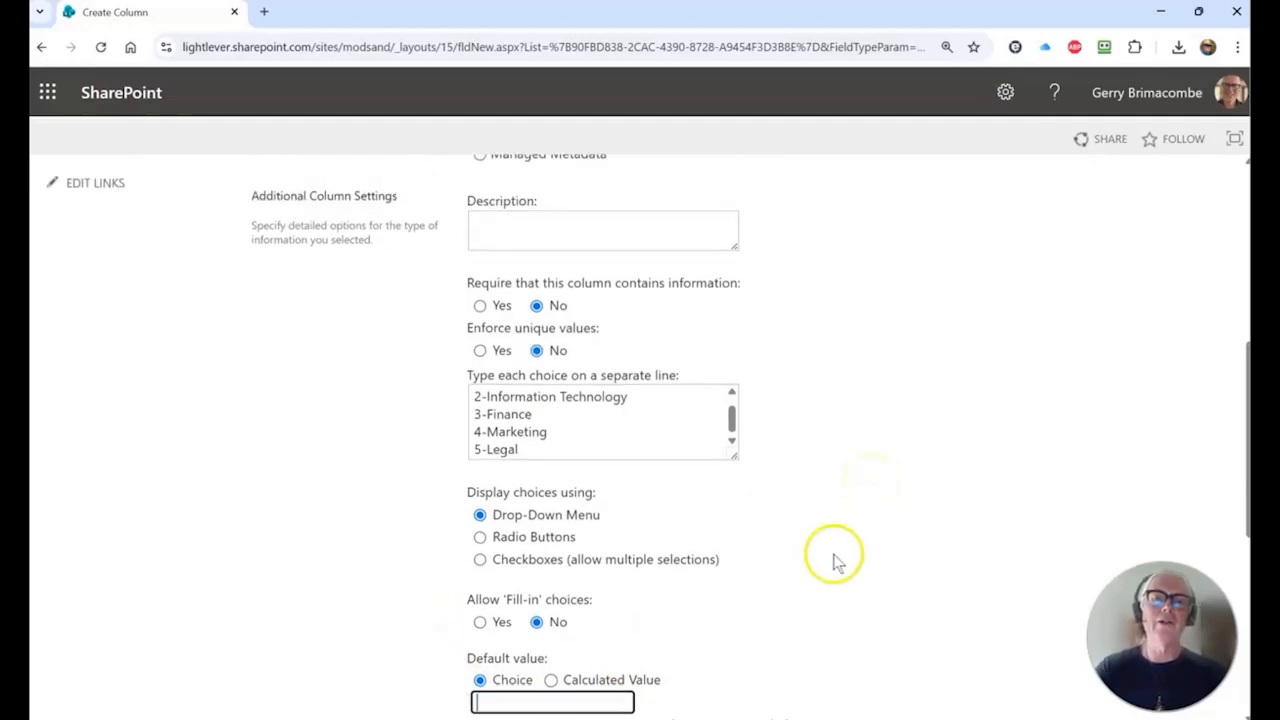
left_click(481, 316)
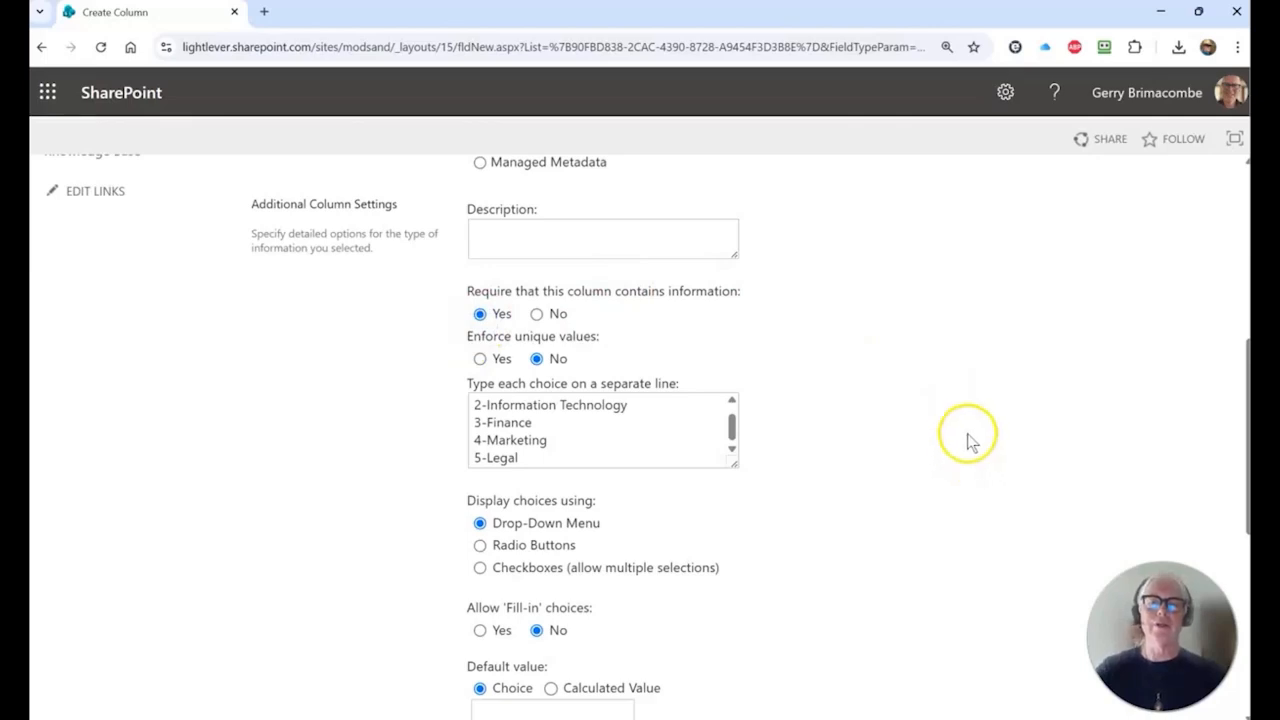
scroll(971, 414, "down", 5)
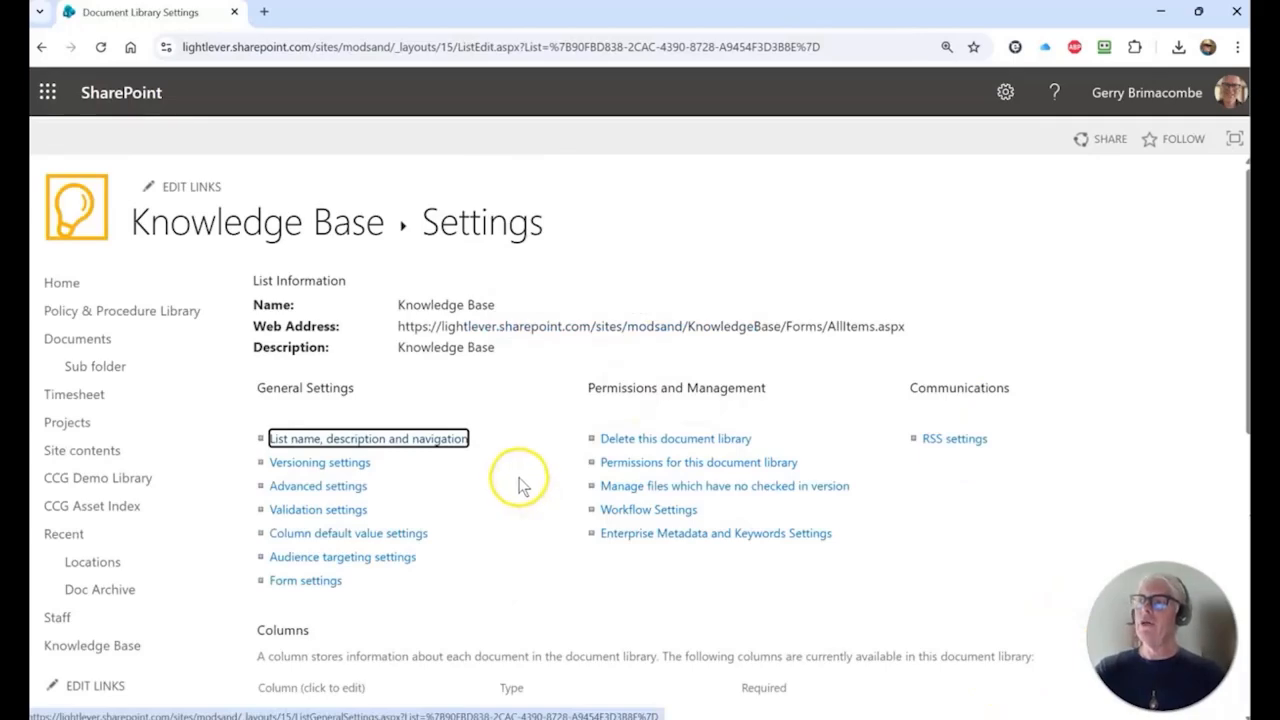
Step: Start a new library column named "Article" with the Calculated type
scroll(511, 434, "down", 3)
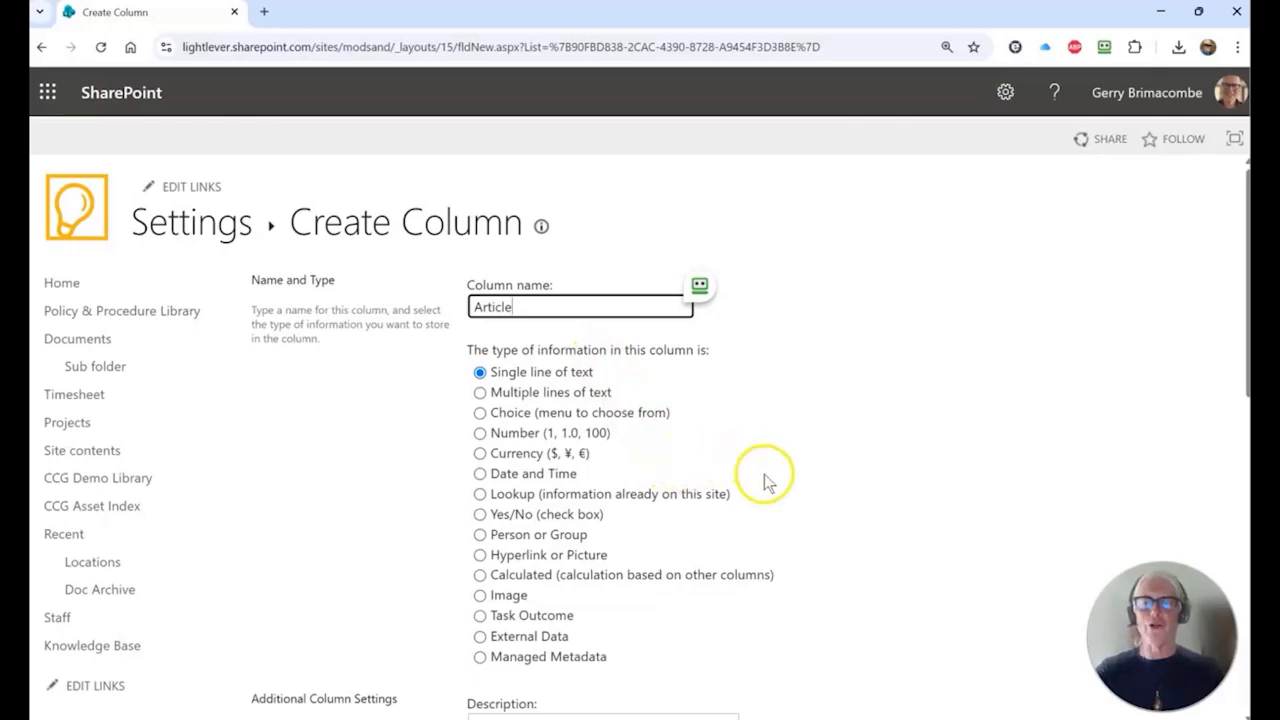
left_click(480, 575)
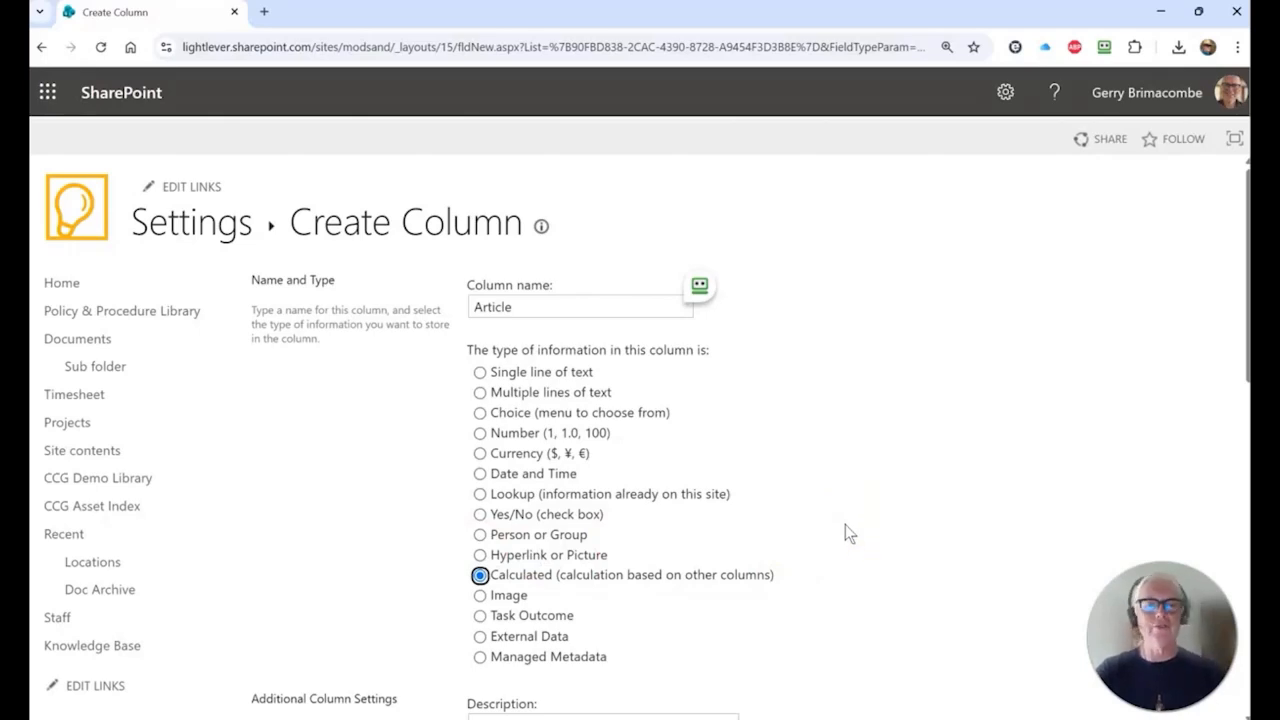
scroll(845, 531, "down", 3)
left_click_drag(600, 245, 718, 245)
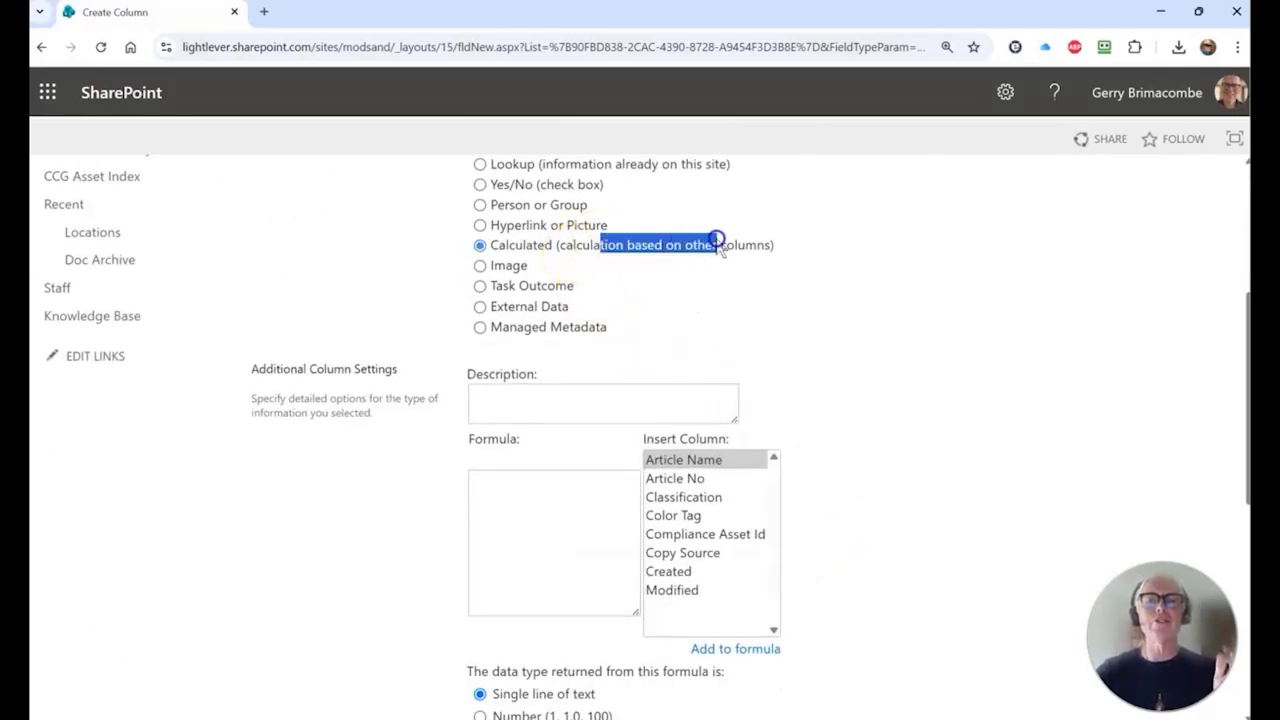
Step: Set the Article column's formula to [Article No]&"-"&[Article Name] and save the column
left_click(503, 491)
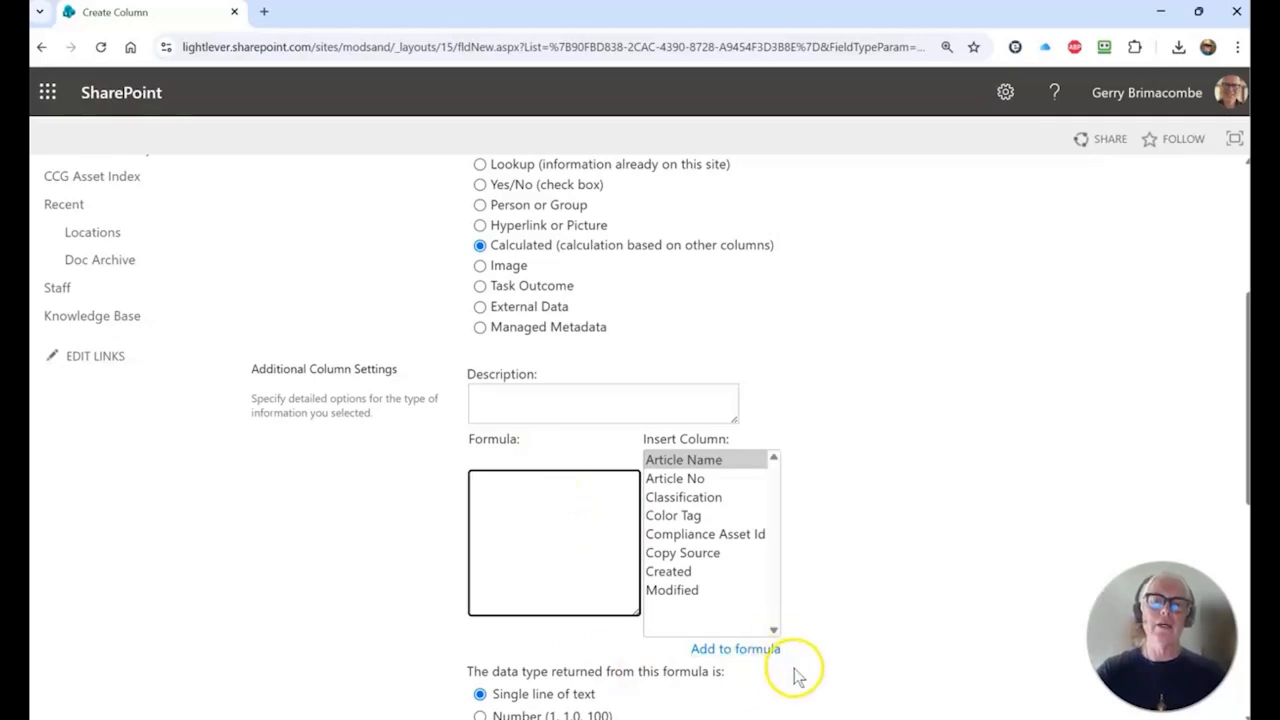
double_click(678, 481)
left_click(573, 483)
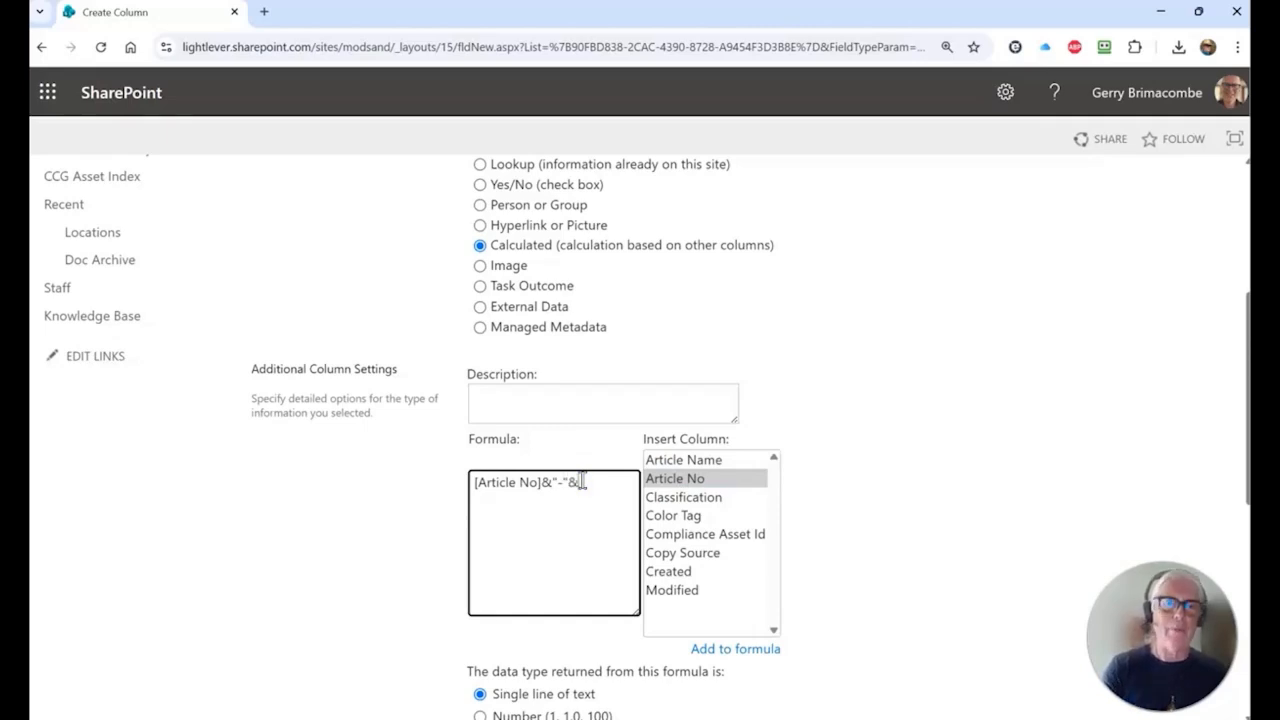
double_click(698, 461)
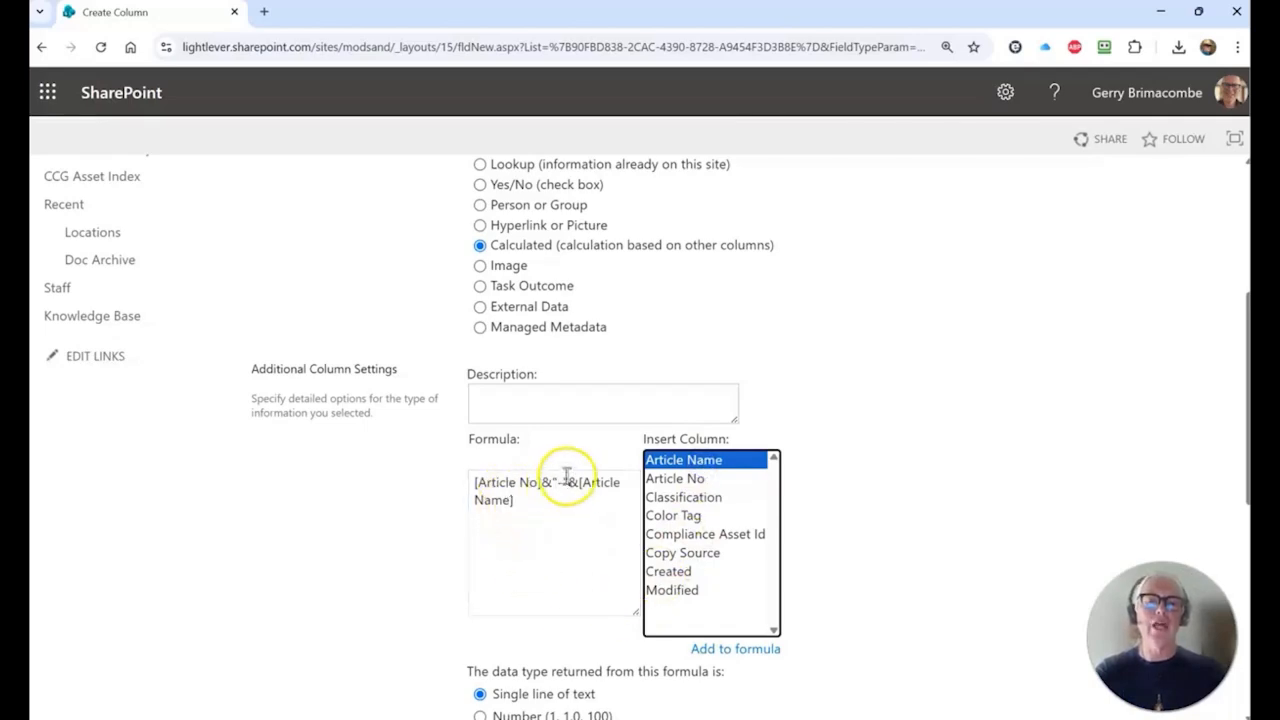
left_click_drag(517, 503, 450, 482)
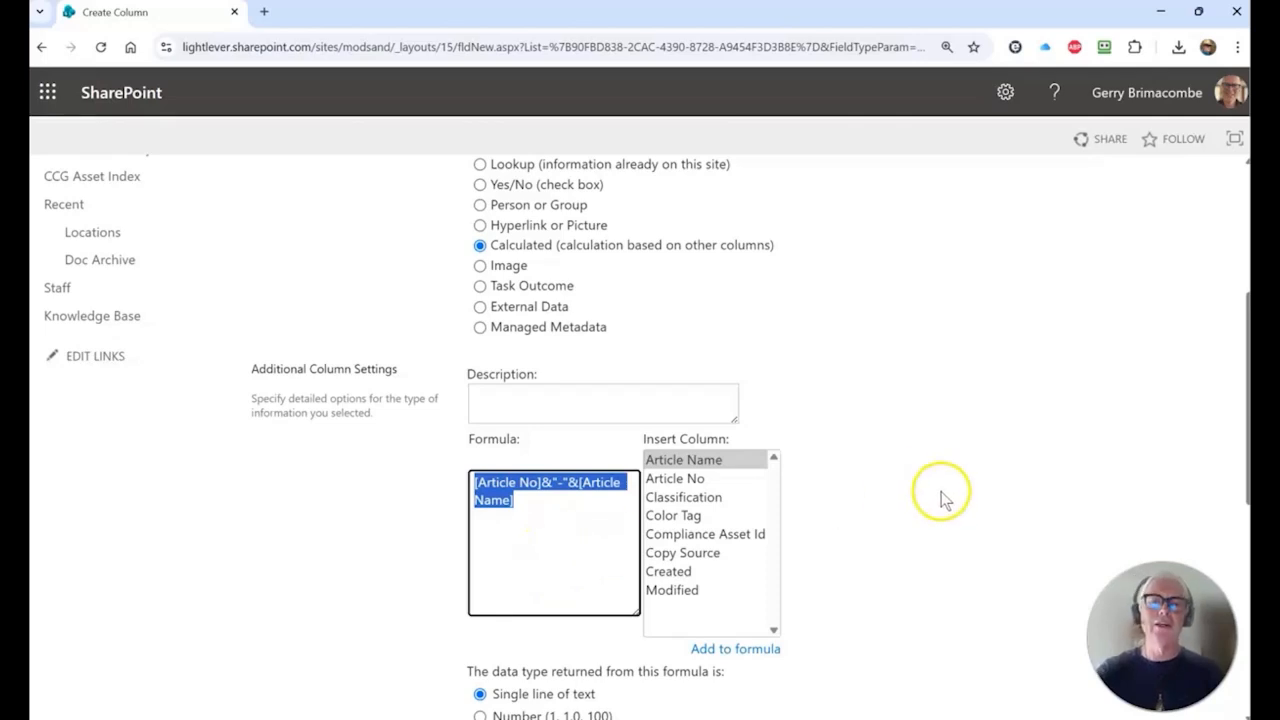
scroll(945, 492, "down", 1)
scroll(945, 492, "down", 2)
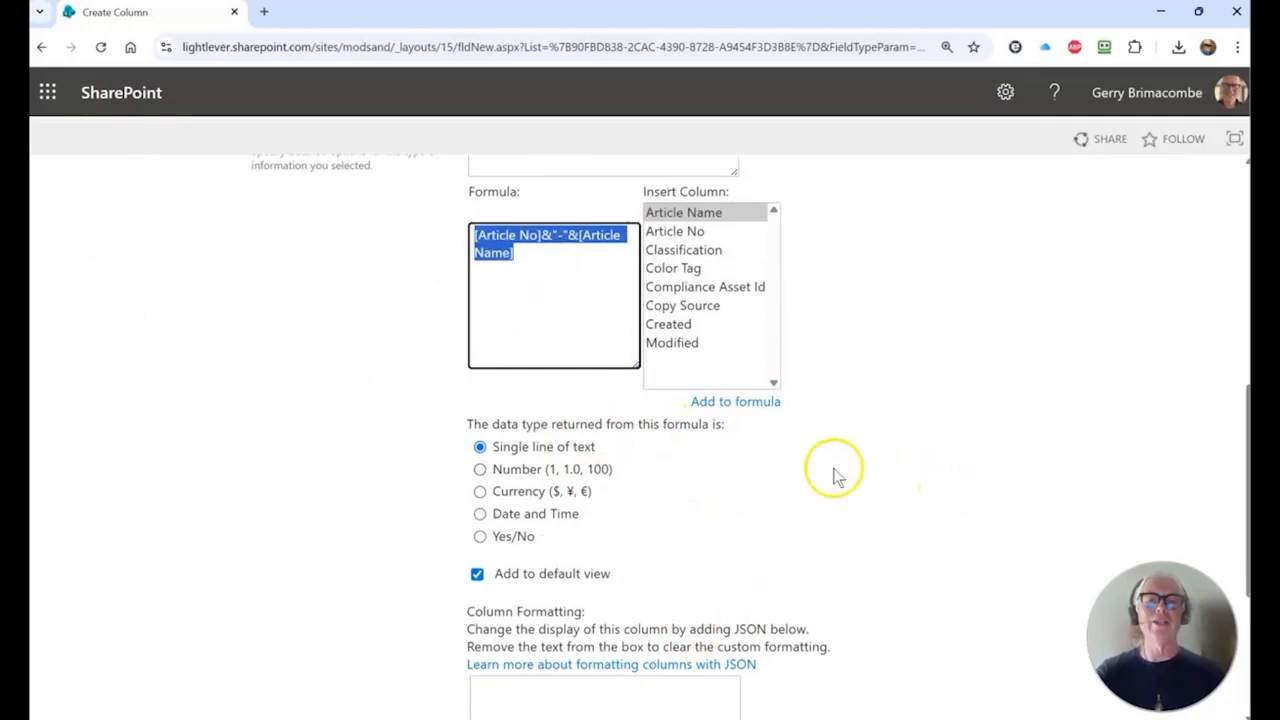
scroll(926, 434, "down", 2)
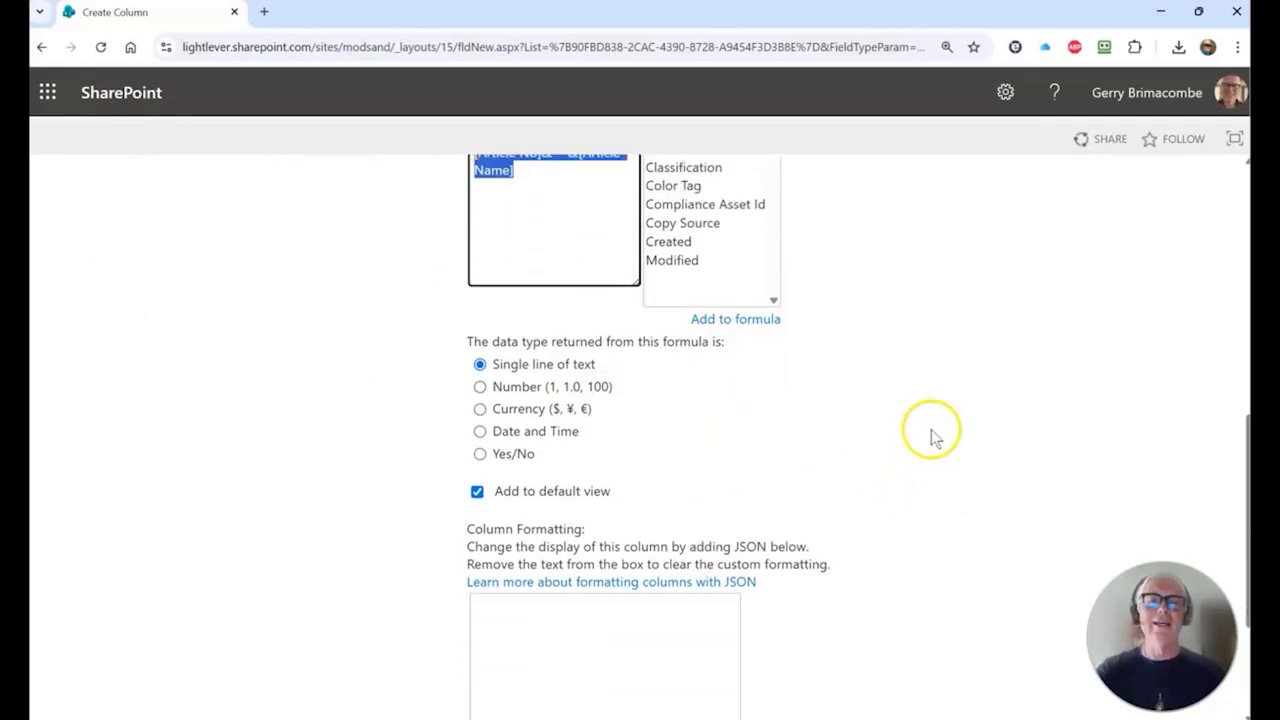
scroll(934, 436, "down", 1)
scroll(934, 436, "down", 1)
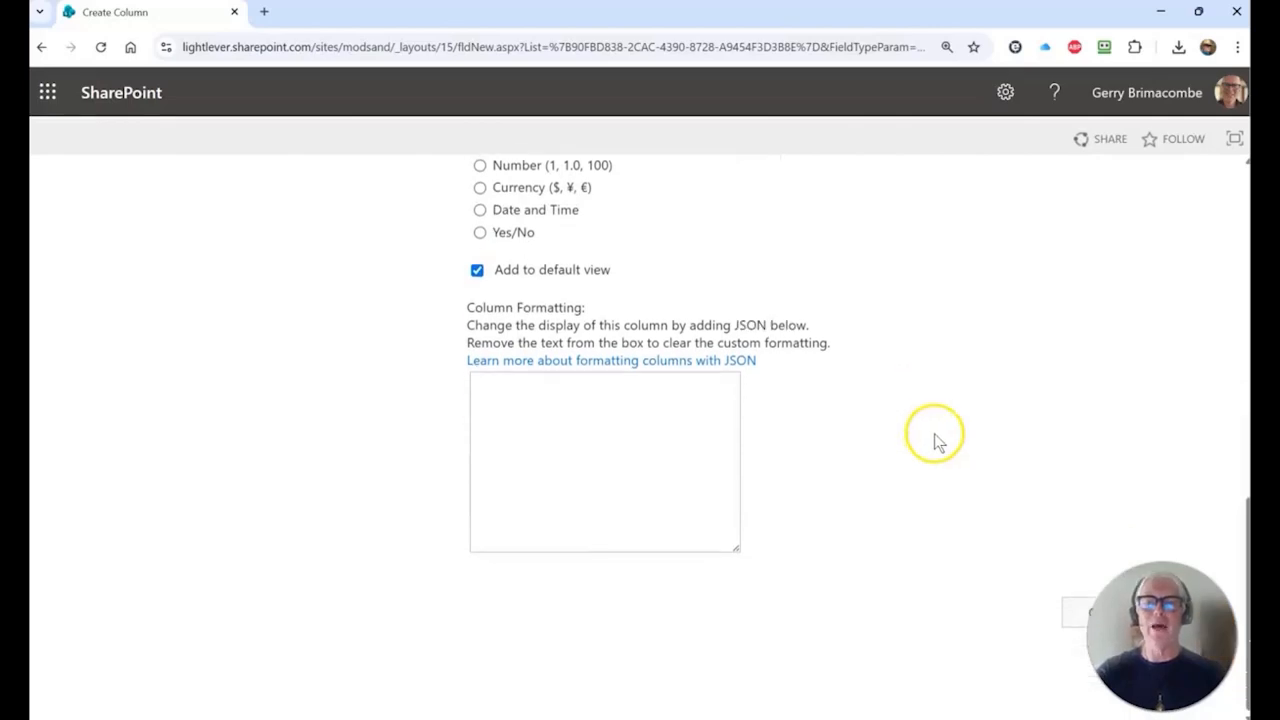
left_click(1063, 605)
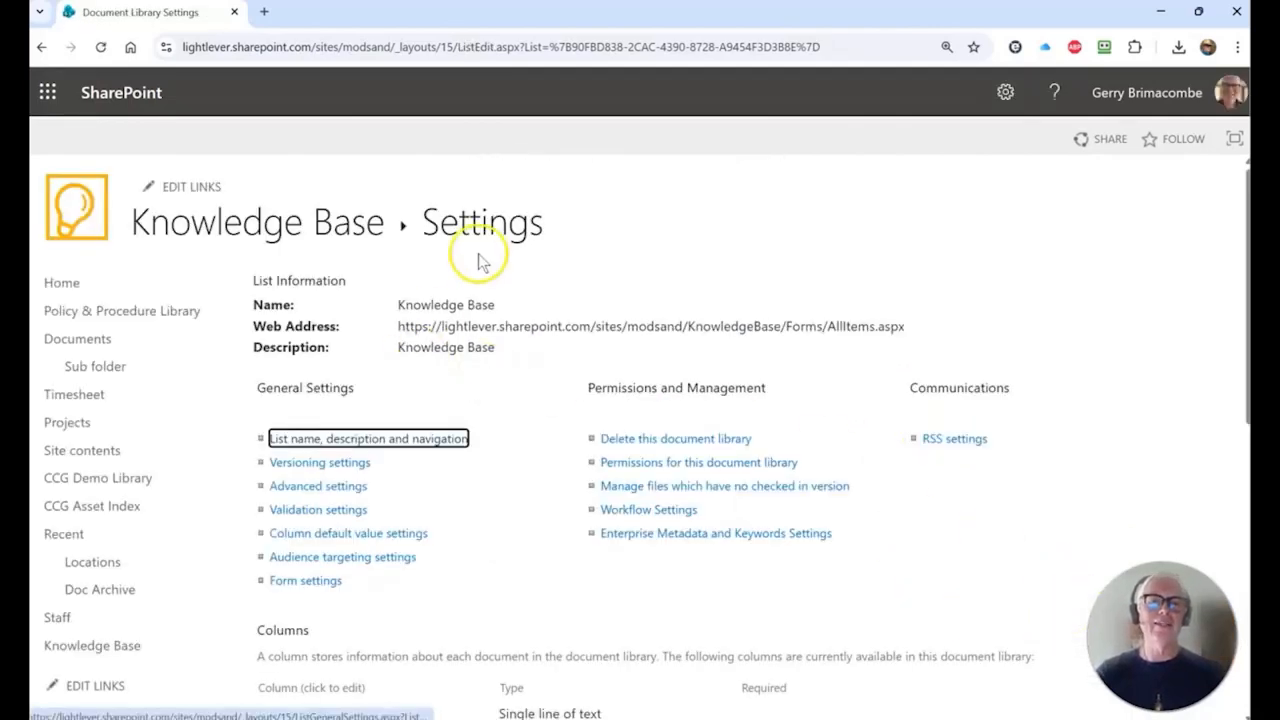
Step: Return to the Knowledge Base library and upload Policy Template.docx from the computer
scroll(530, 482, "down", 2)
scroll(540, 470, "down", 5)
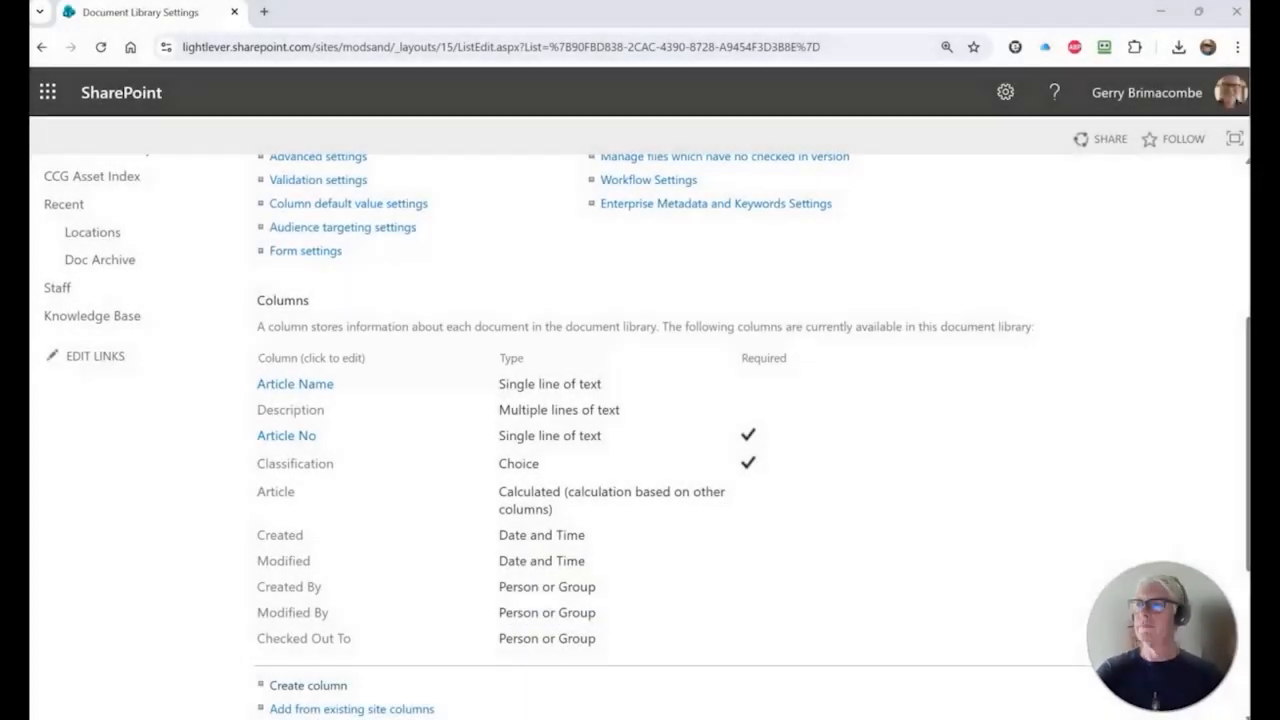
scroll(686, 563, "up", 3)
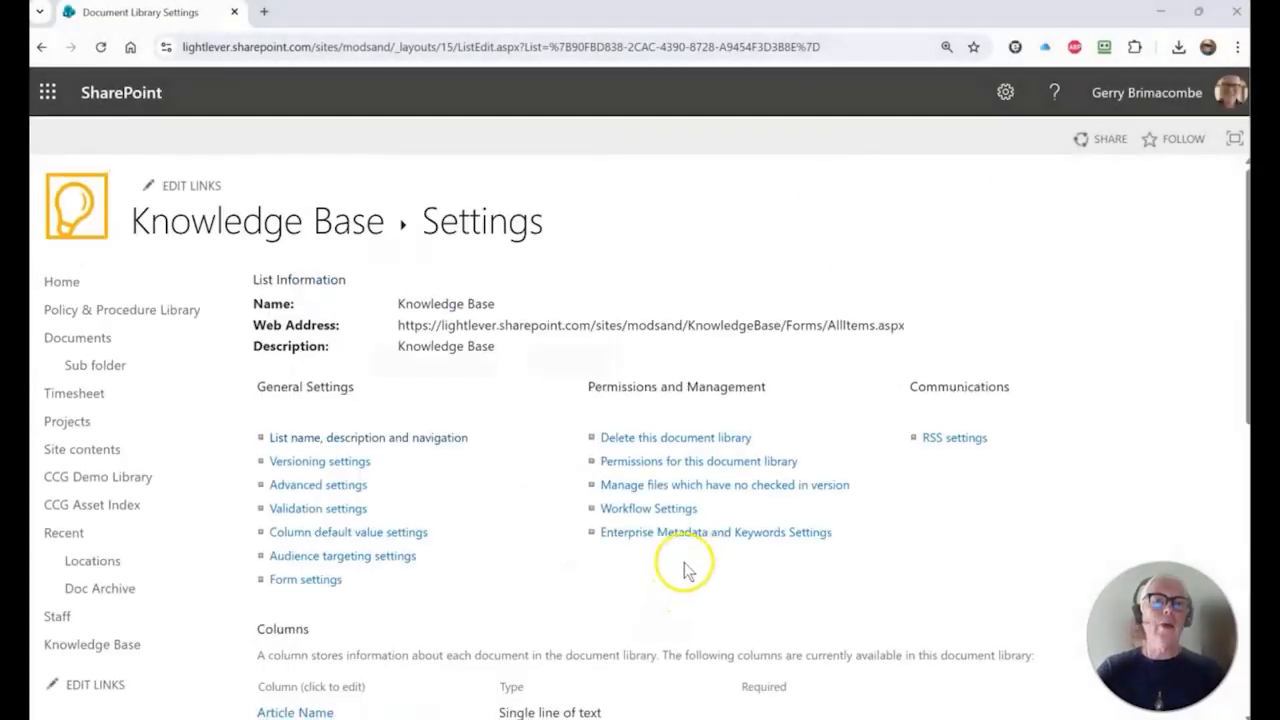
left_click(283, 236)
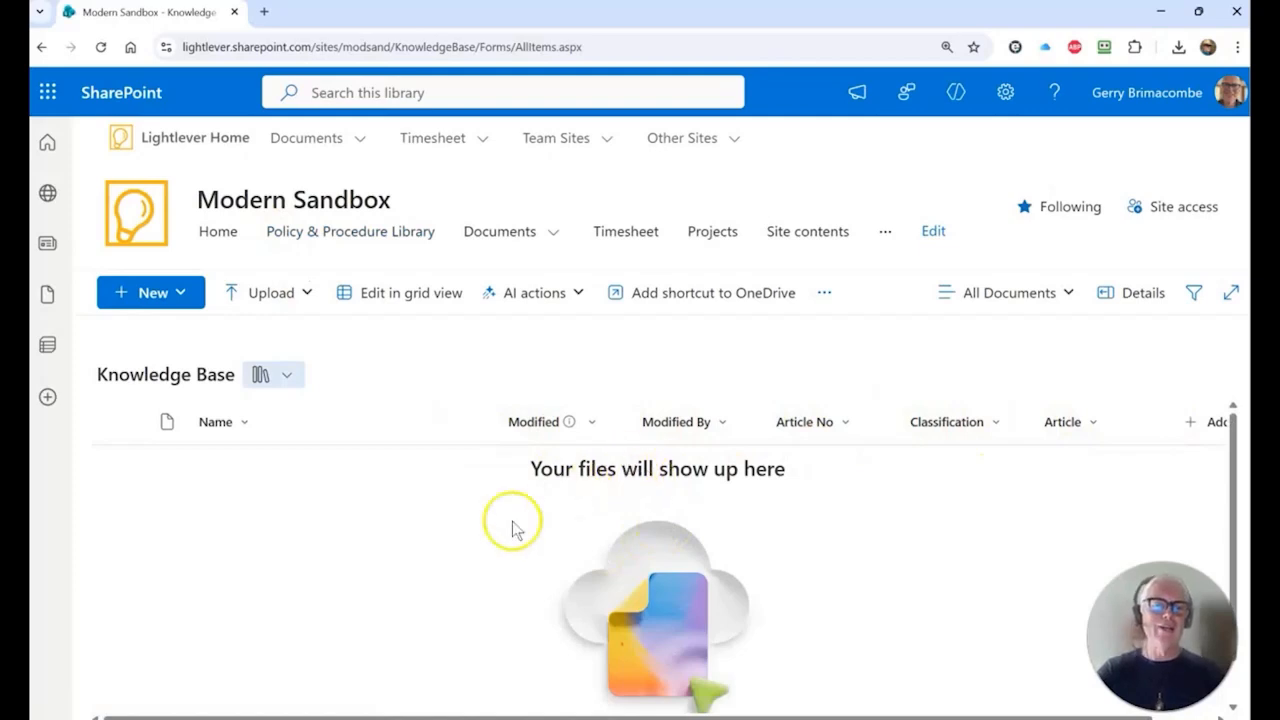
left_click(418, 718)
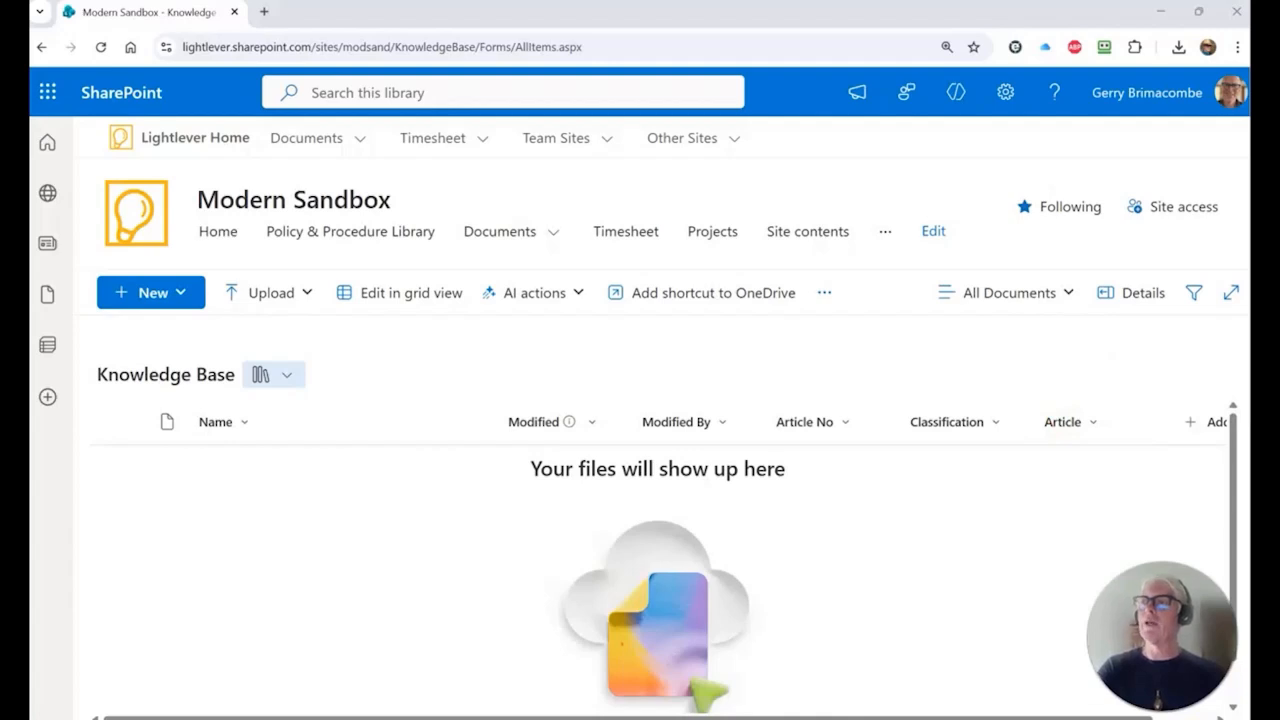
left_click_drag(1250, 330, 260, 530)
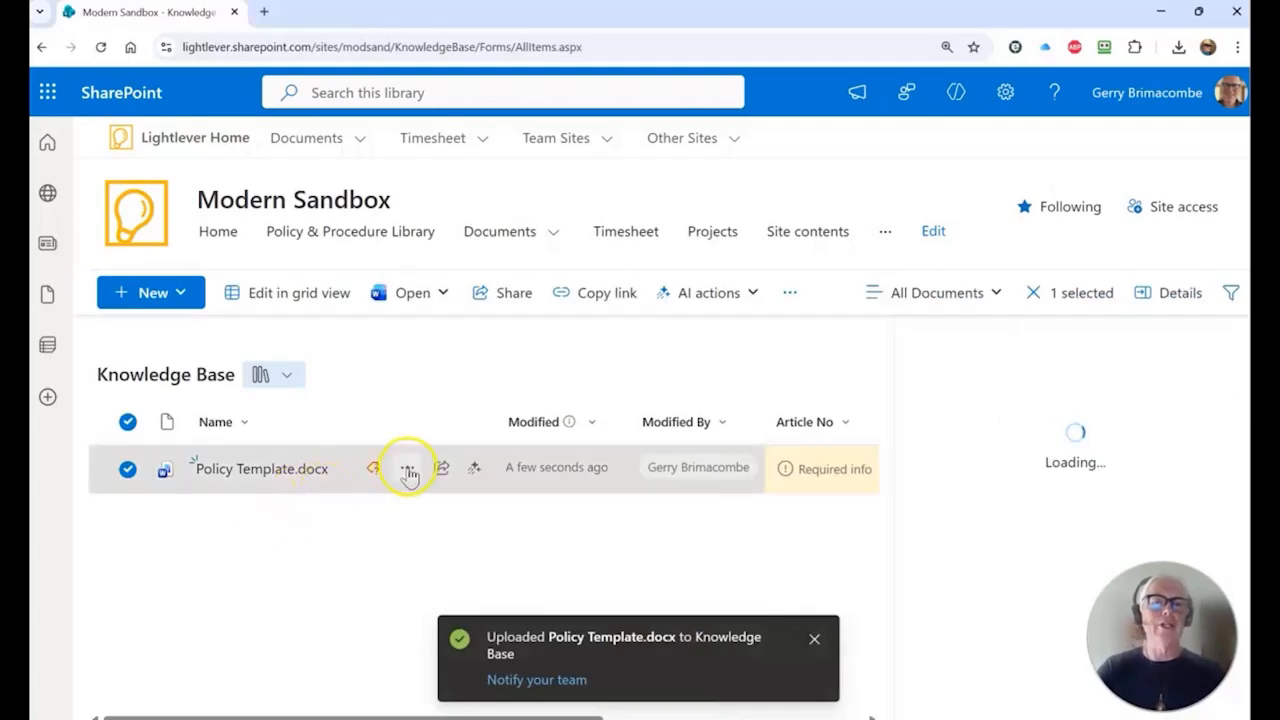
Step: Rename the uploaded Policy Template.docx file as "Article Template" and close its details
left_click(409, 470)
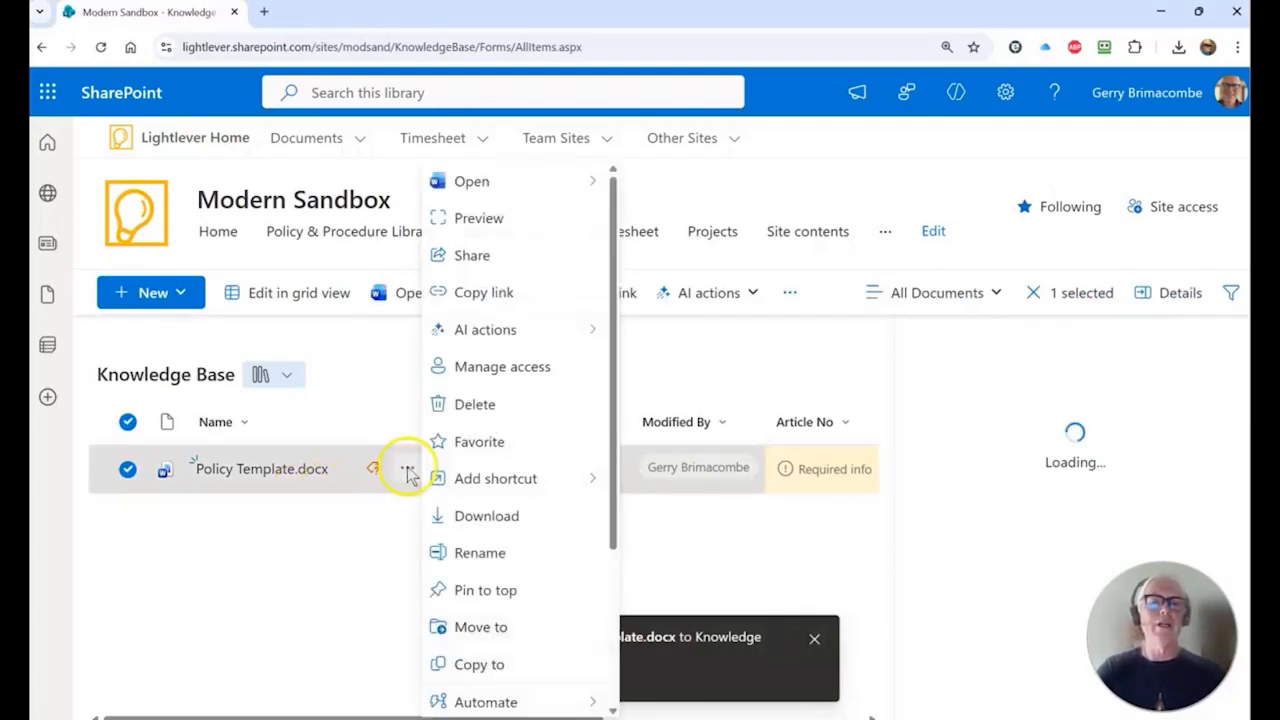
left_click(484, 550)
double_click(472, 384)
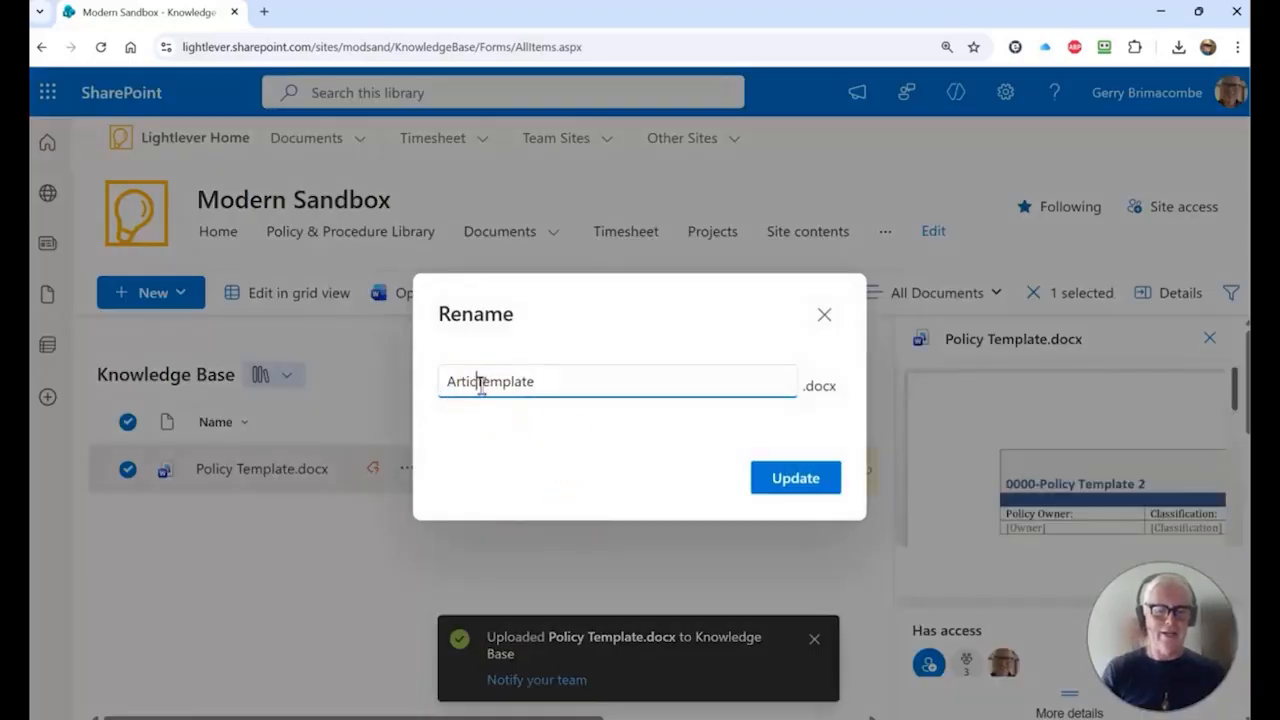
type("Article")
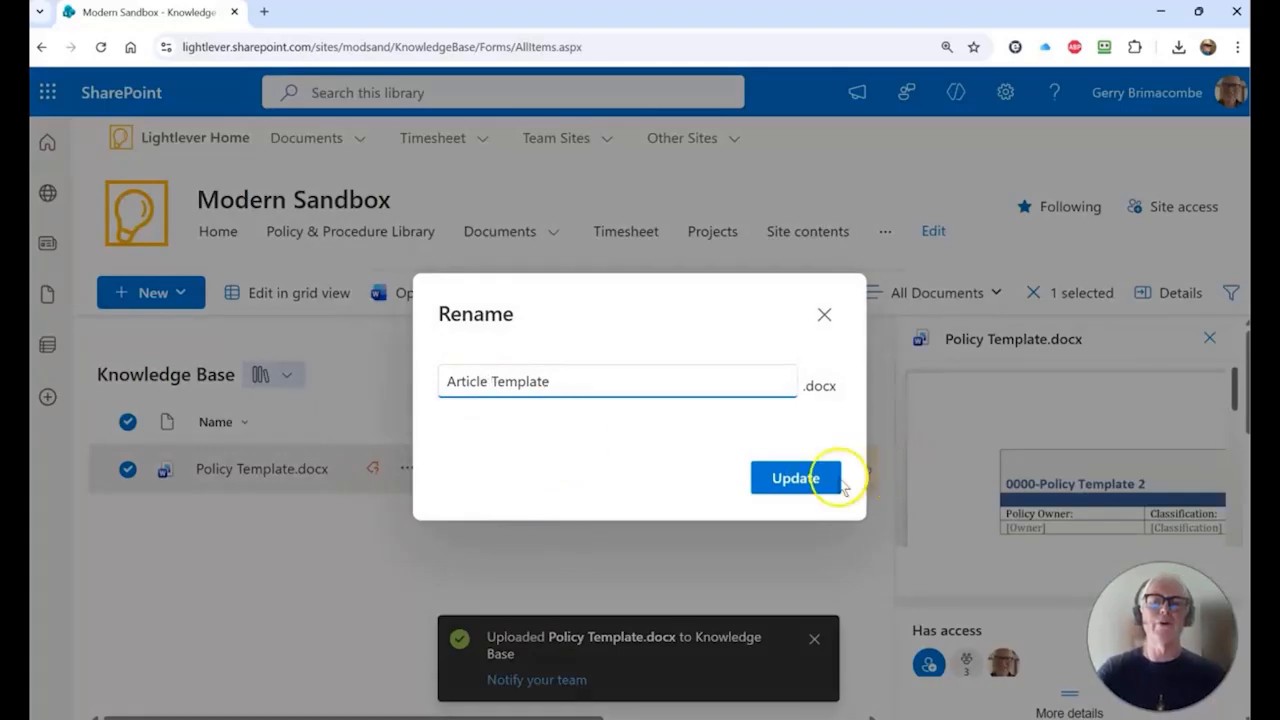
left_click(815, 484)
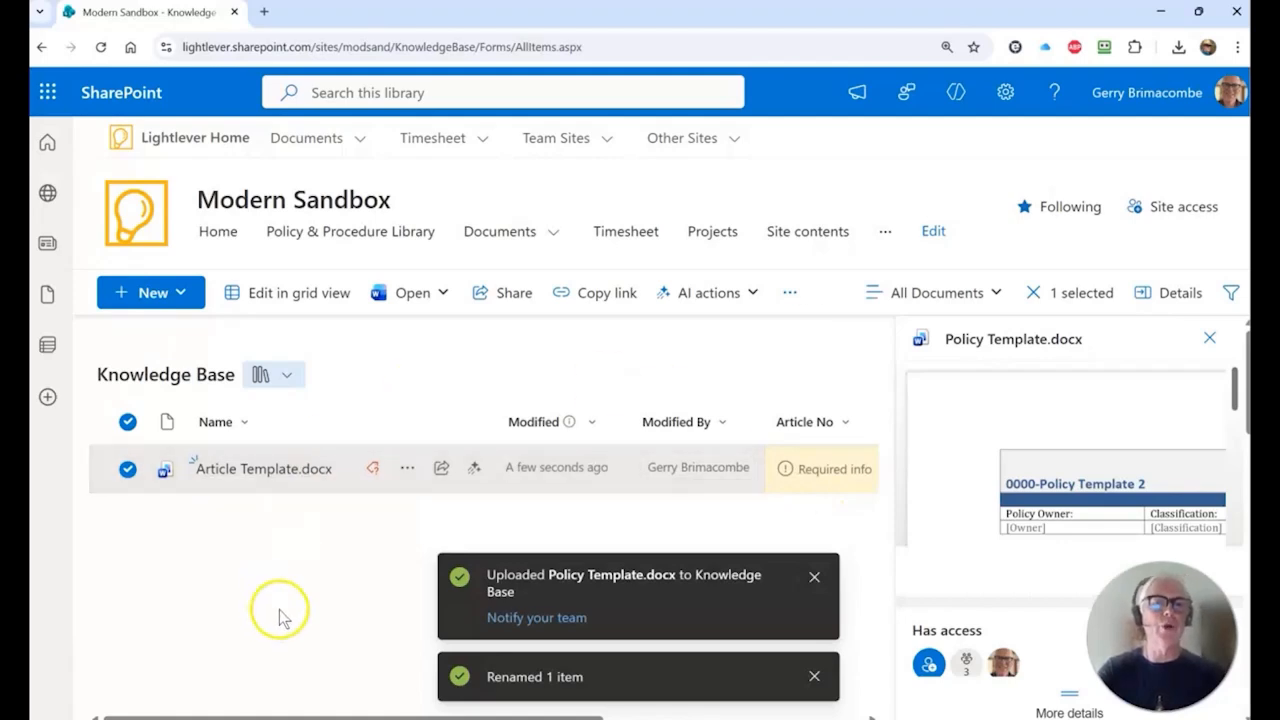
left_click(1210, 339)
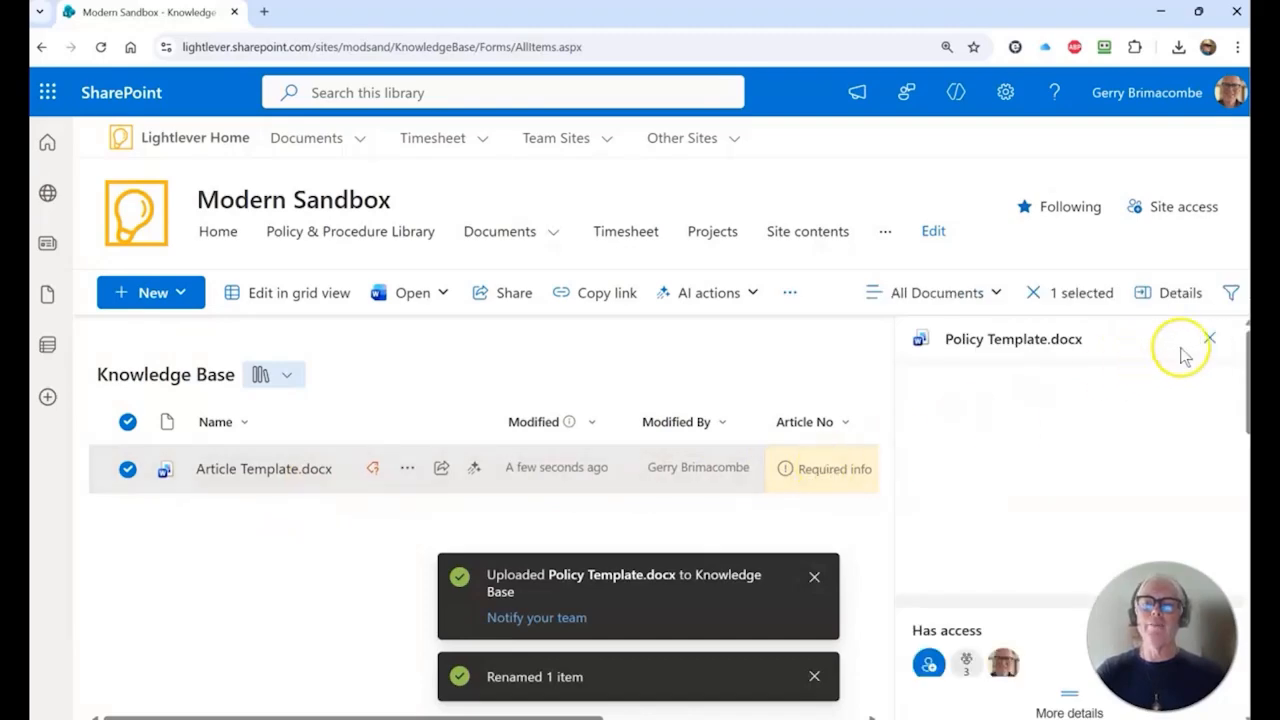
left_click(1208, 339)
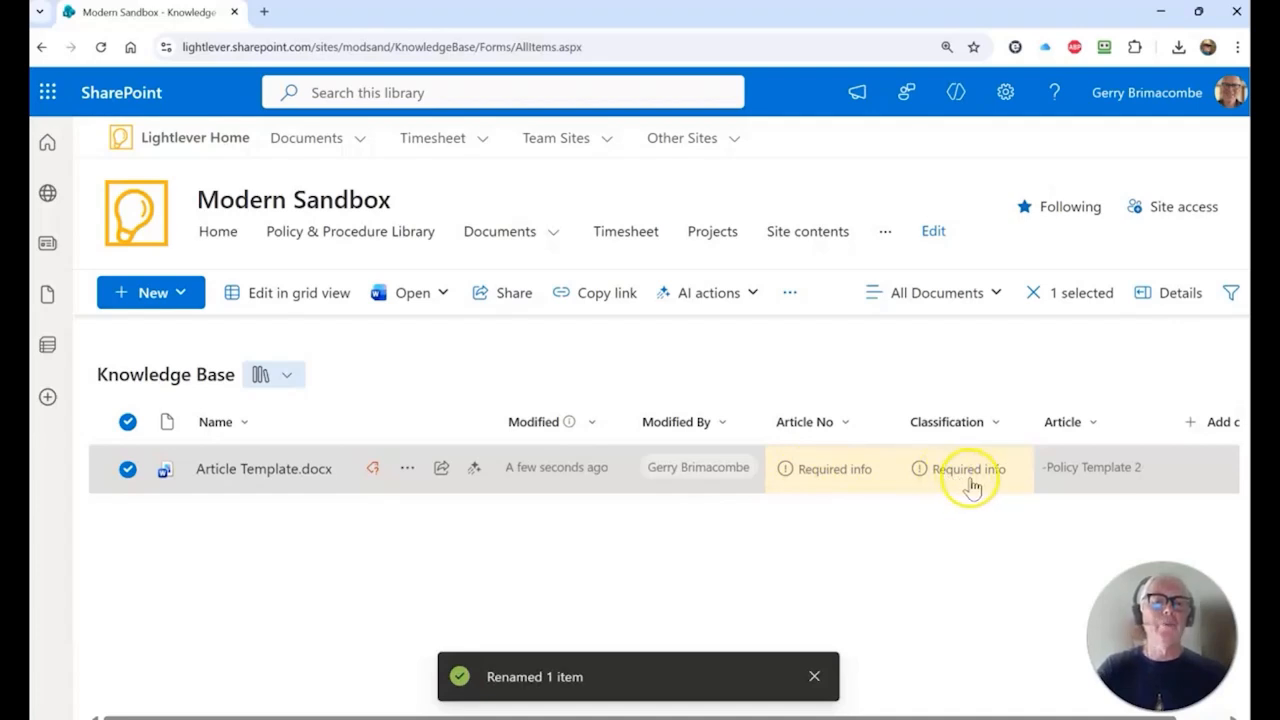
Step: Show the details of Article Template.docx and set its Article No property to 0000
left_click(408, 470)
left_click(476, 664)
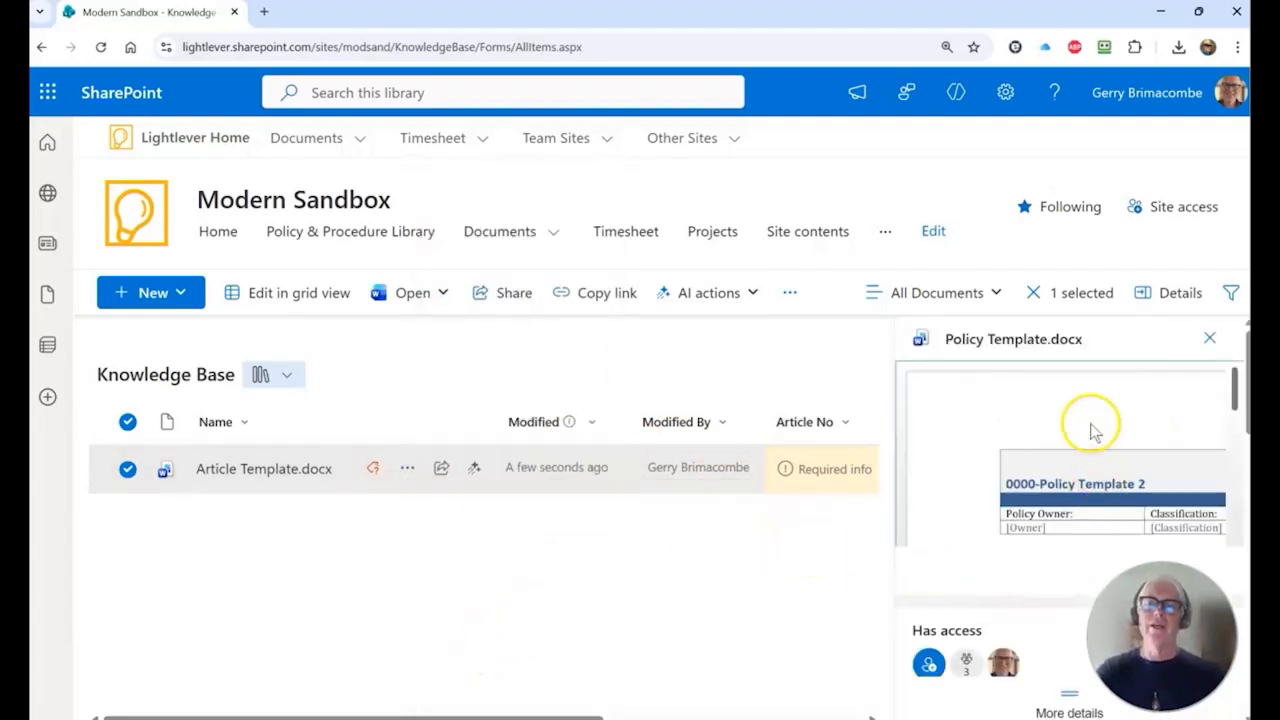
scroll(1030, 405, "down", 6)
scroll(1043, 402, "down", 5)
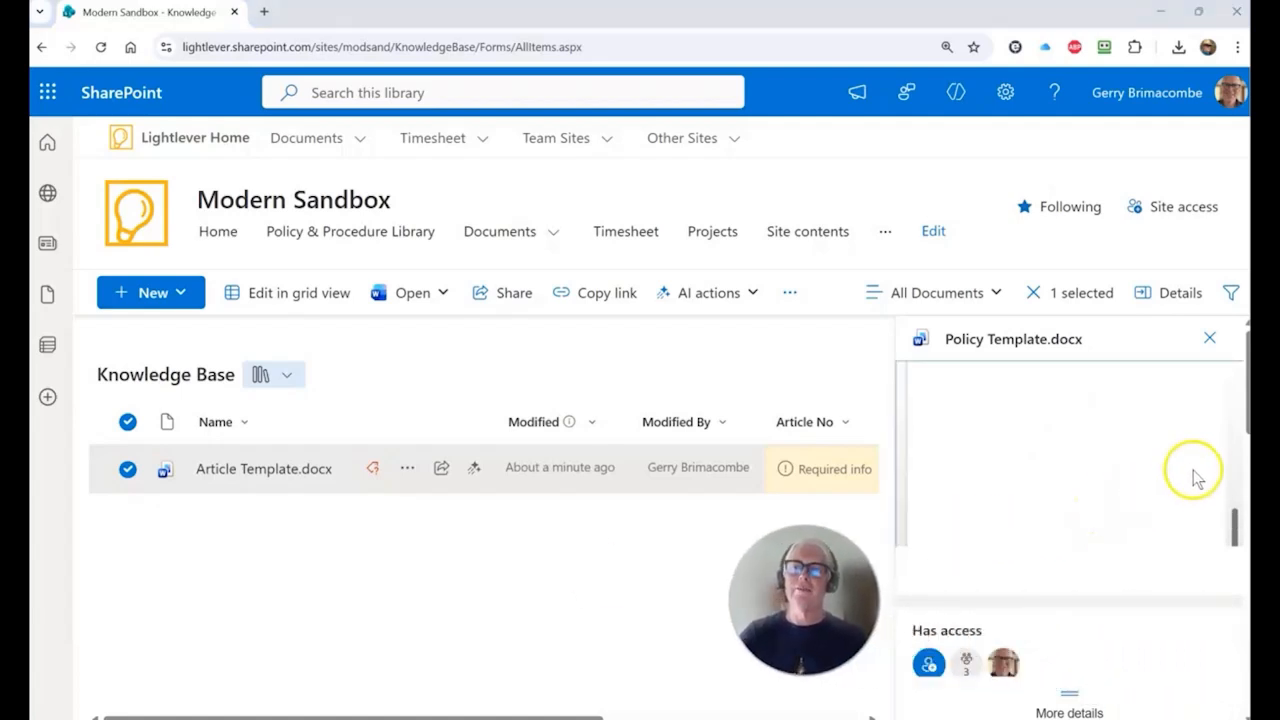
left_click(1077, 693)
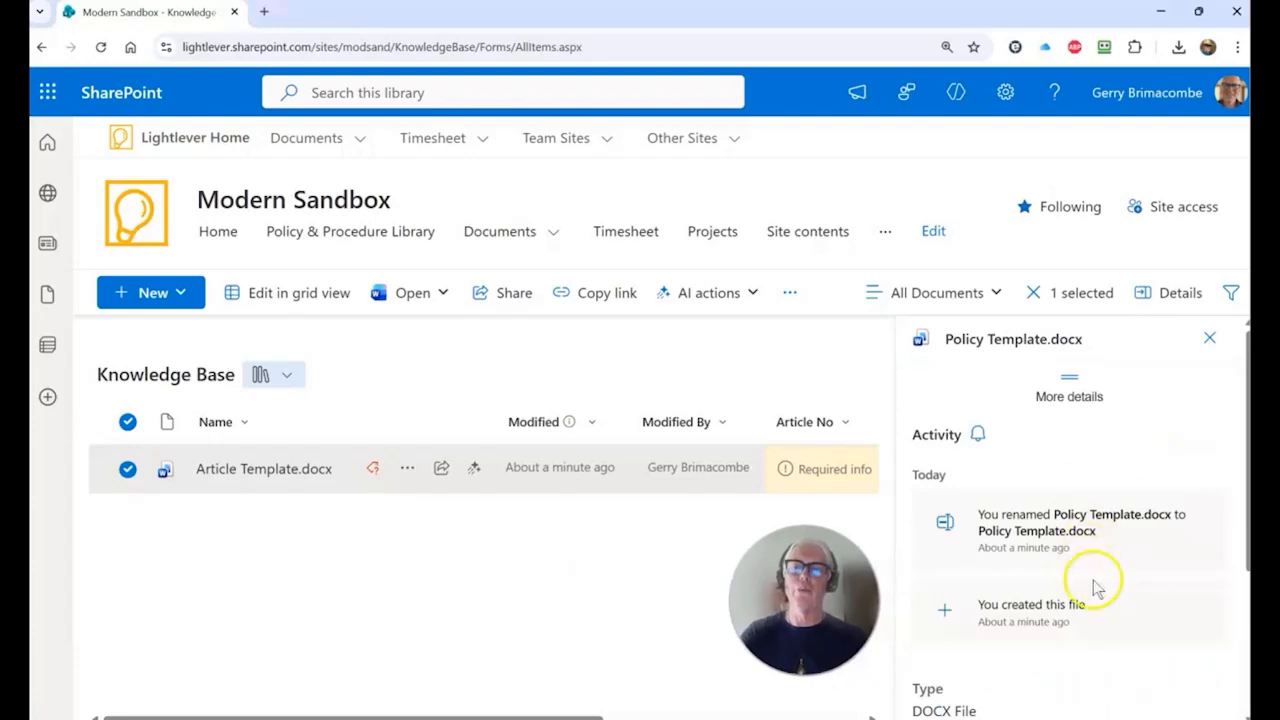
scroll(1107, 438, "down", 3)
scroll(1107, 438, "up", 3)
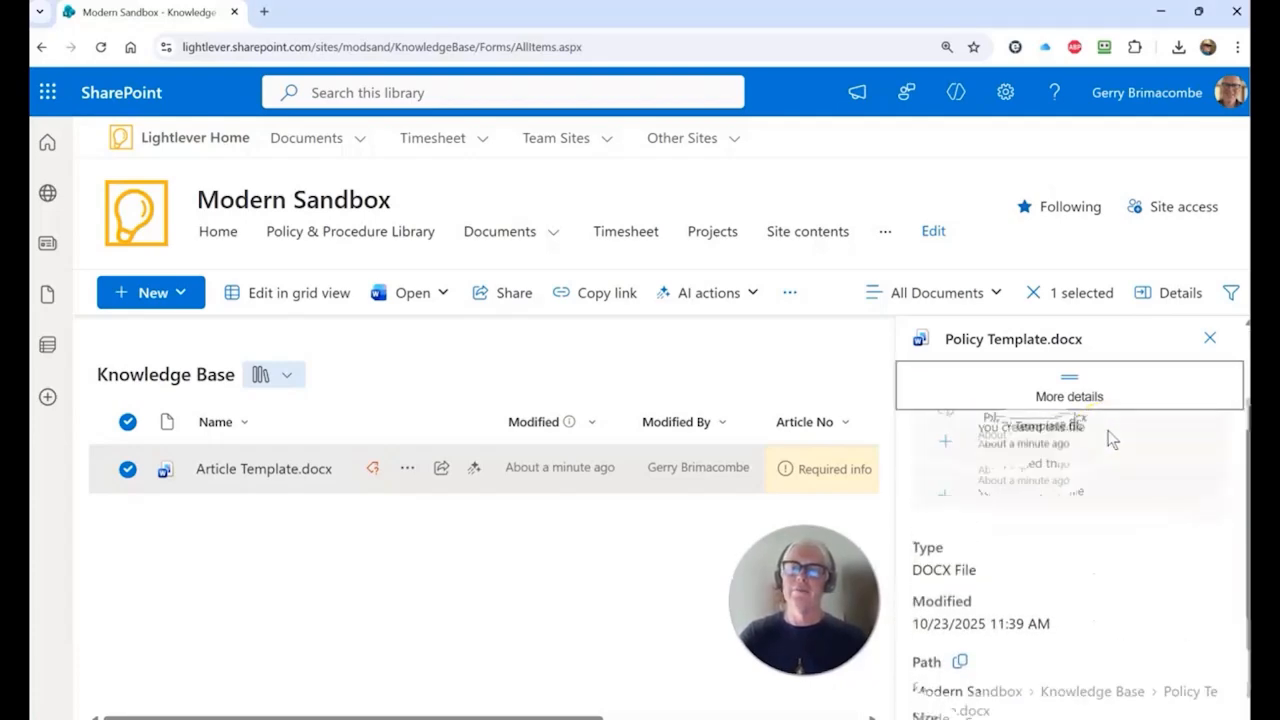
left_click(1075, 396)
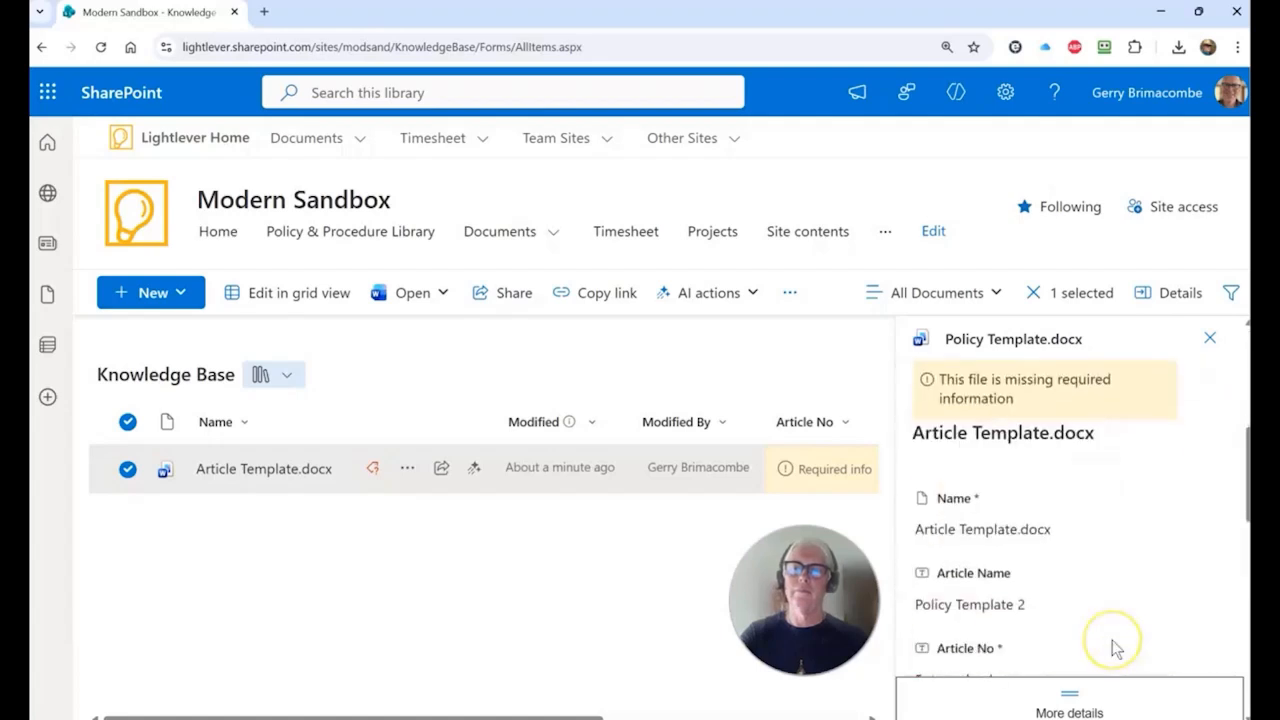
scroll(1111, 523, "down", 2)
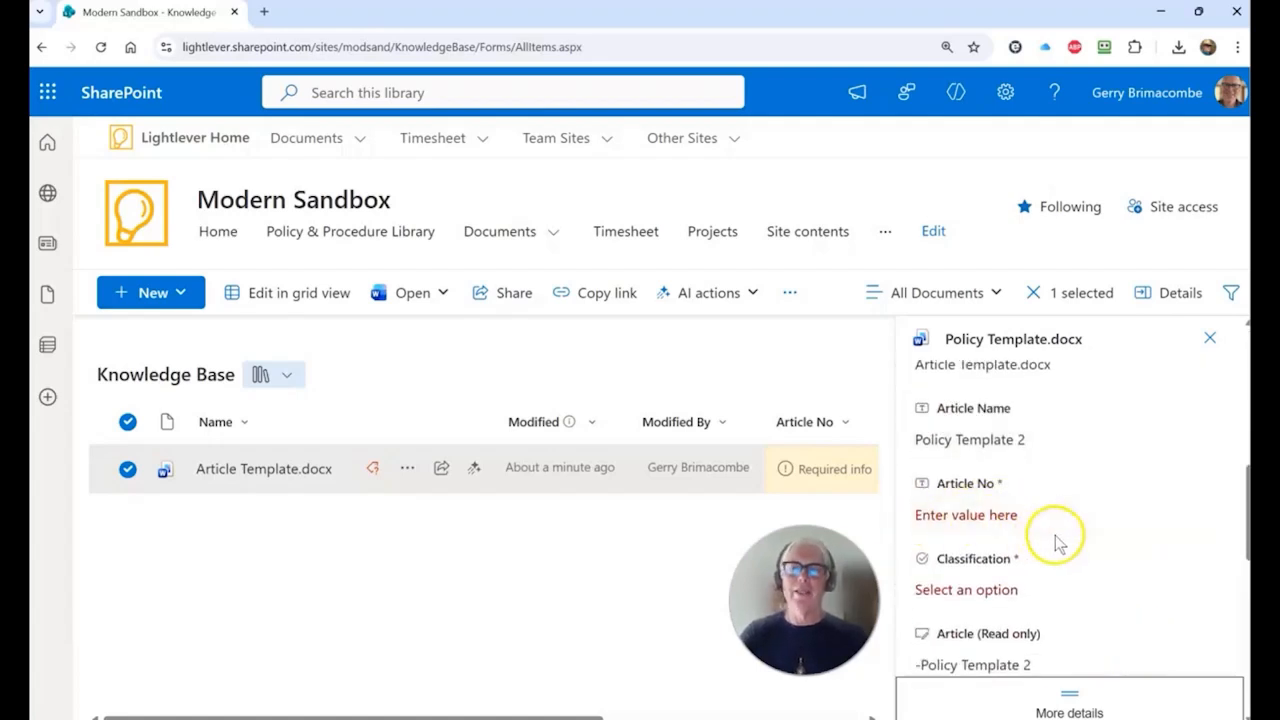
left_click(930, 516)
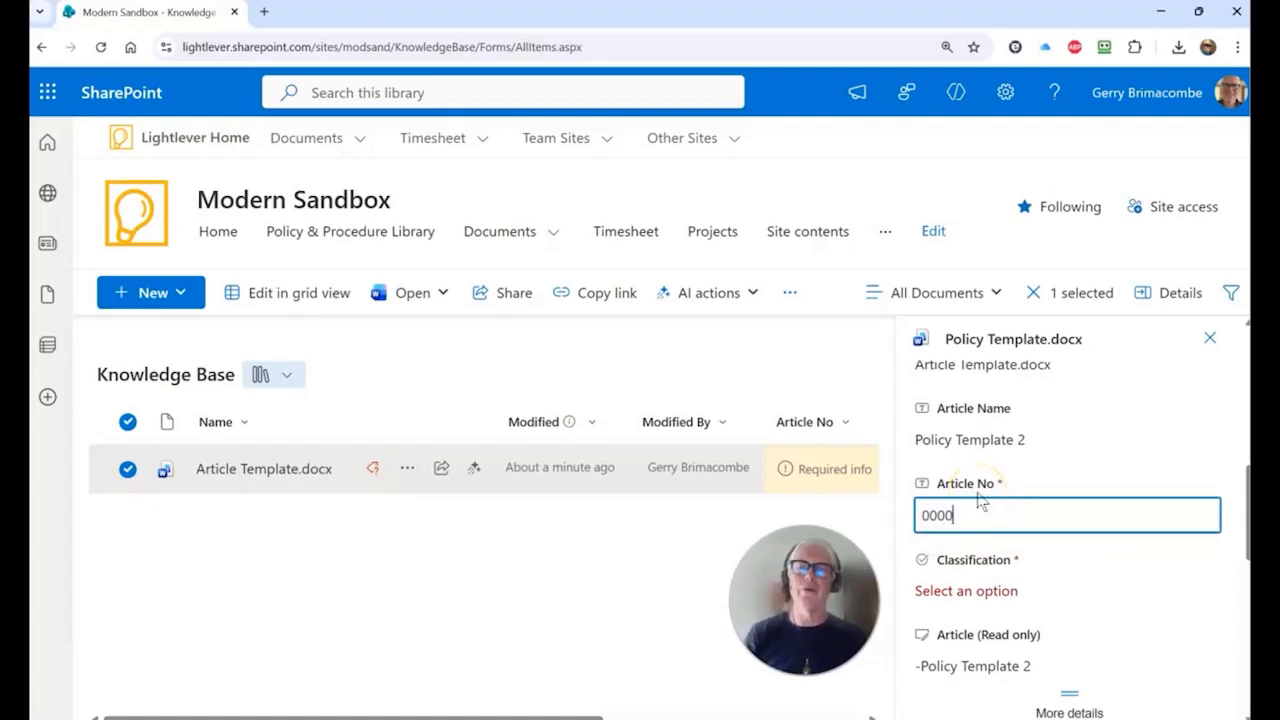
left_click(985, 600)
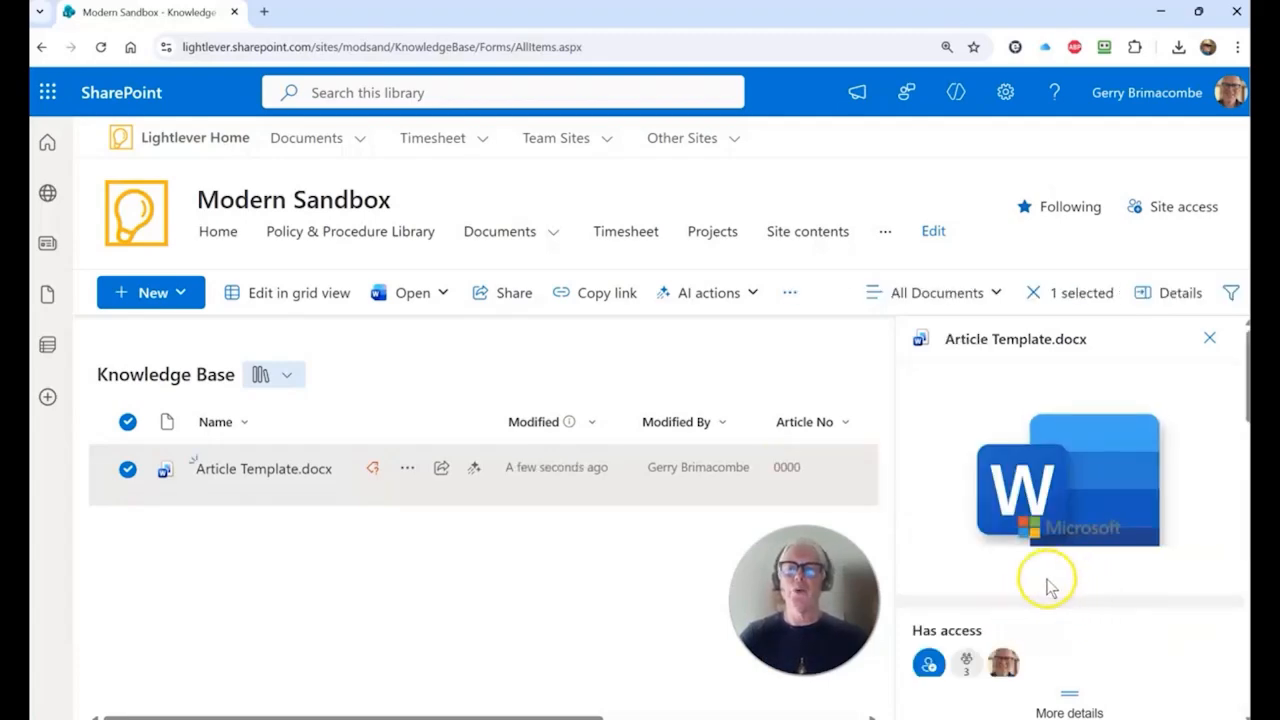
Step: Set the Classification property of Article Template.docx to 2-Information Technology
scroll(1065, 550, "down", 10)
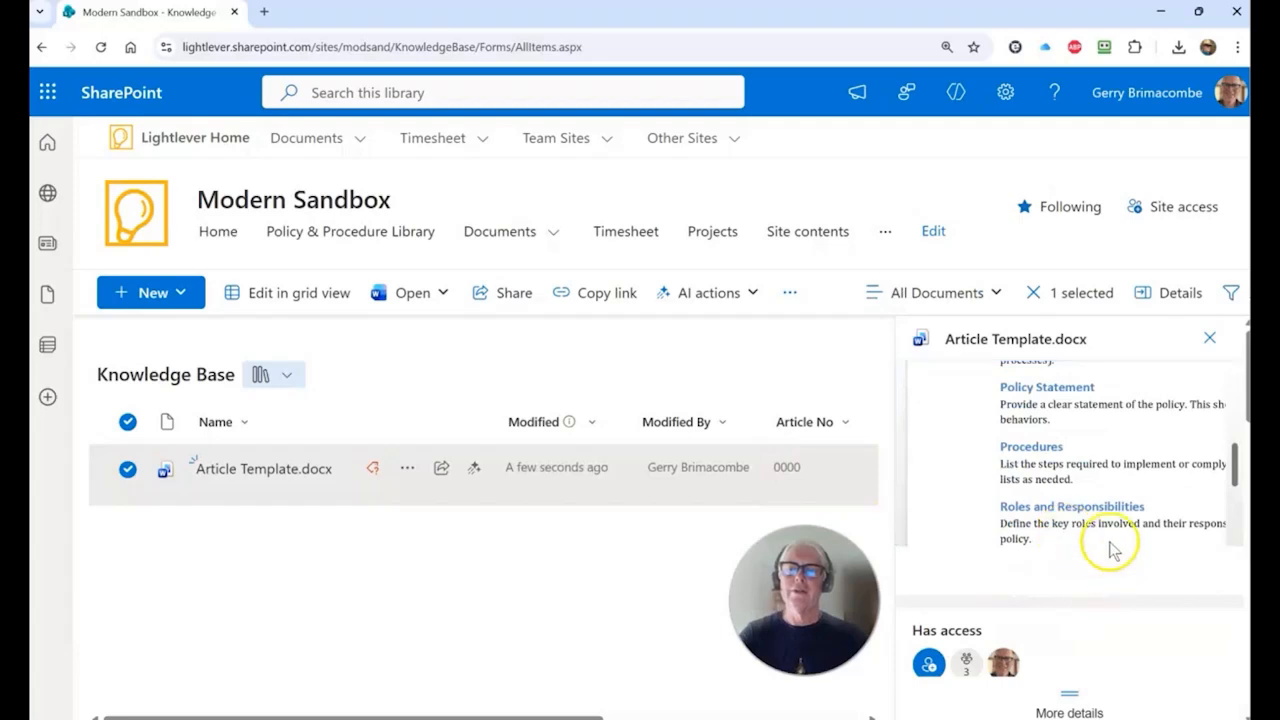
scroll(1075, 670, "down", 10)
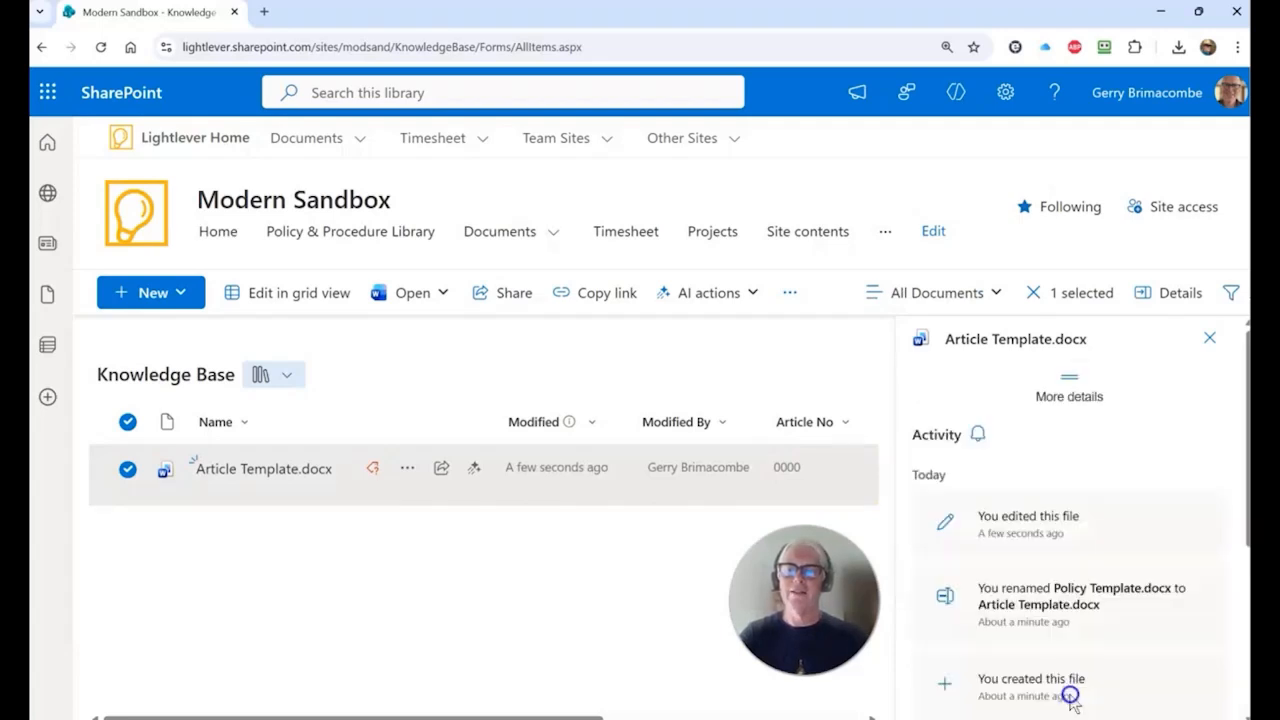
left_click(1069, 392)
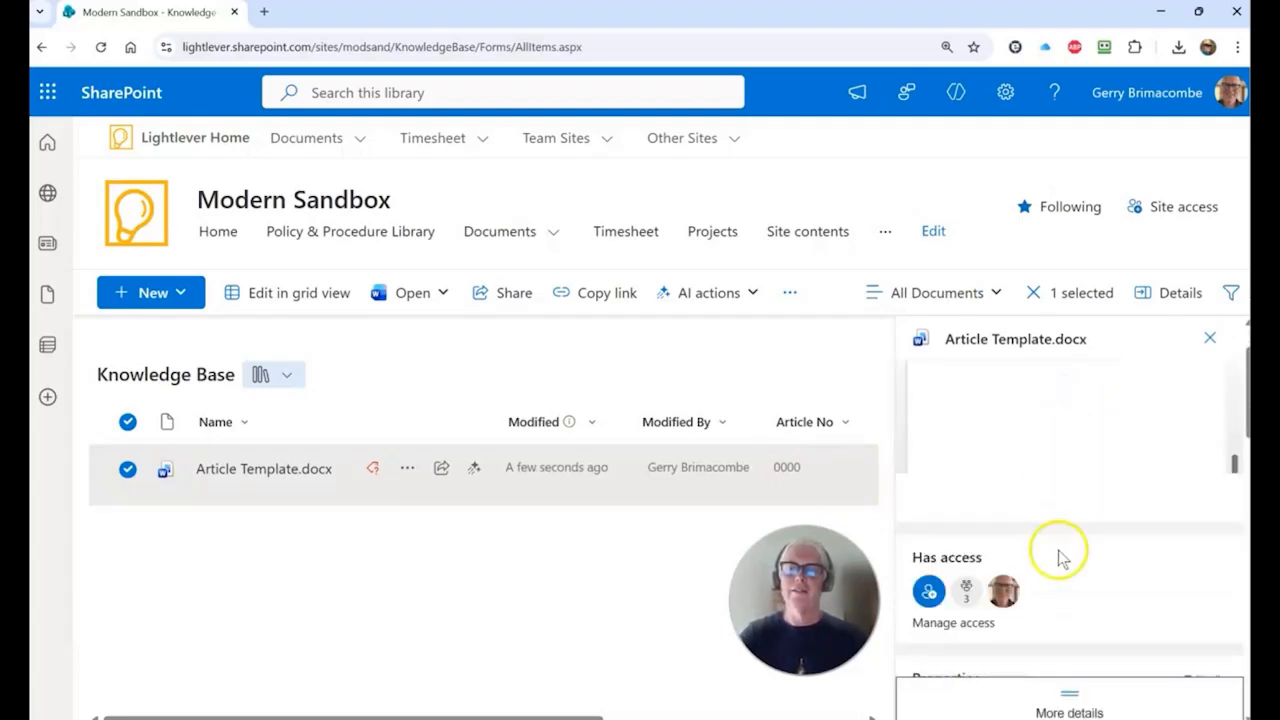
left_click(960, 590)
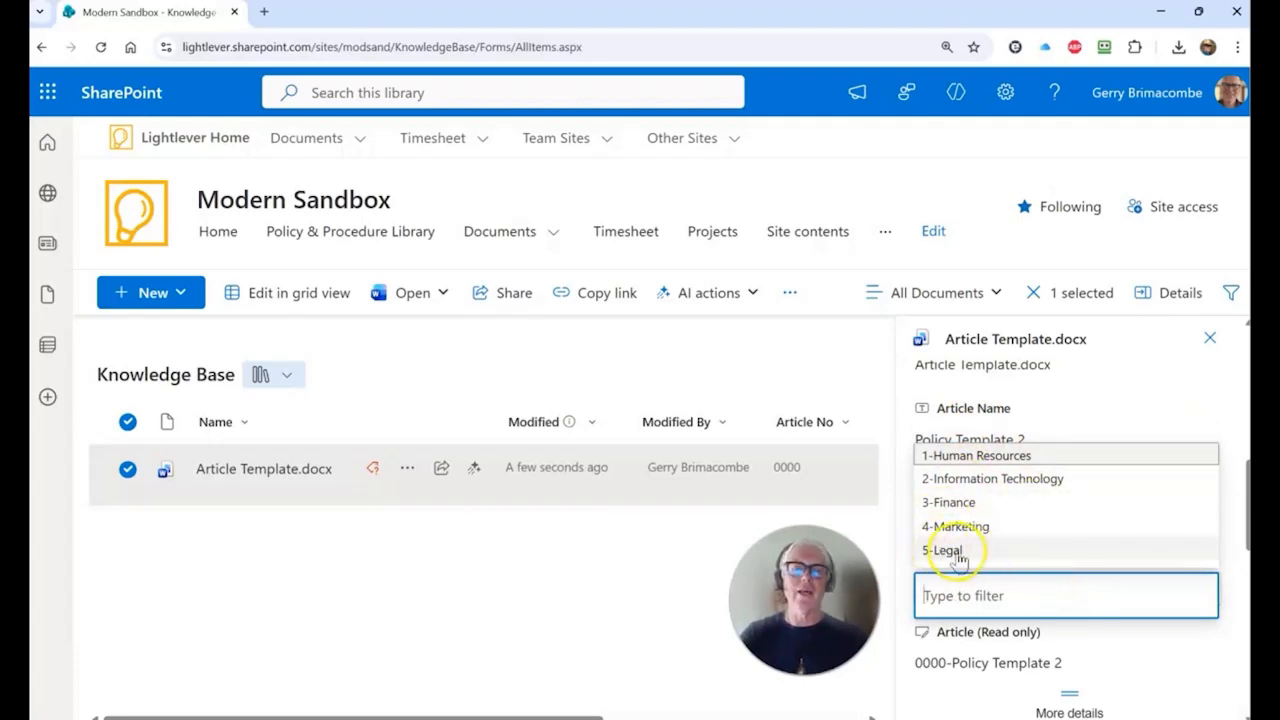
left_click(964, 479)
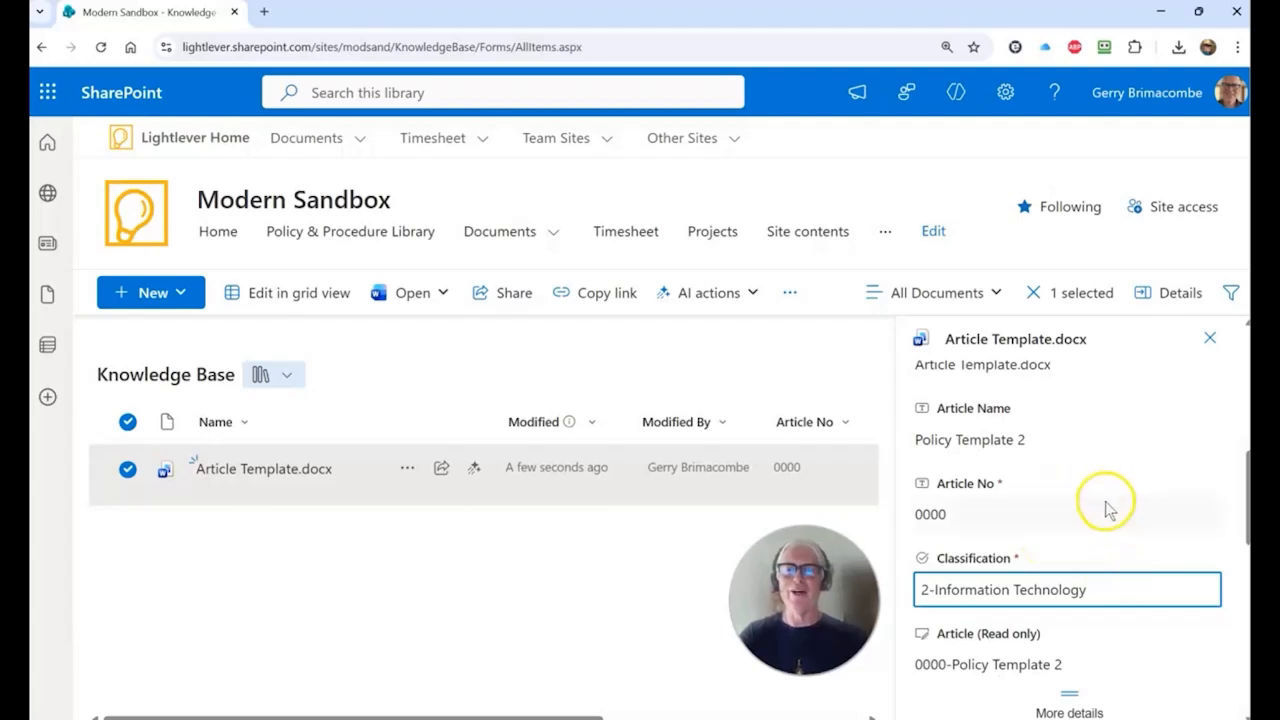
scroll(1106, 490, "down", 2)
scroll(1104, 487, "up", 2)
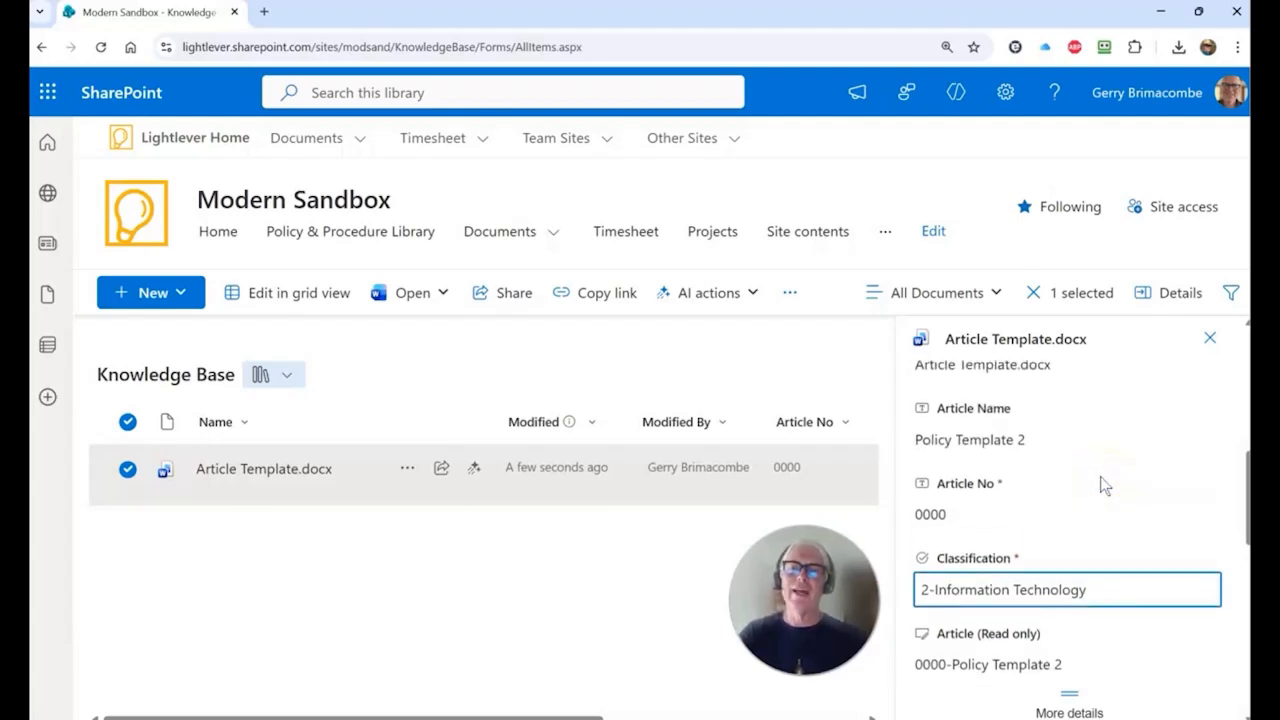
Step: Change the Article Name property of Article Template.docx to "Article Template" and close the details
left_click(1046, 438)
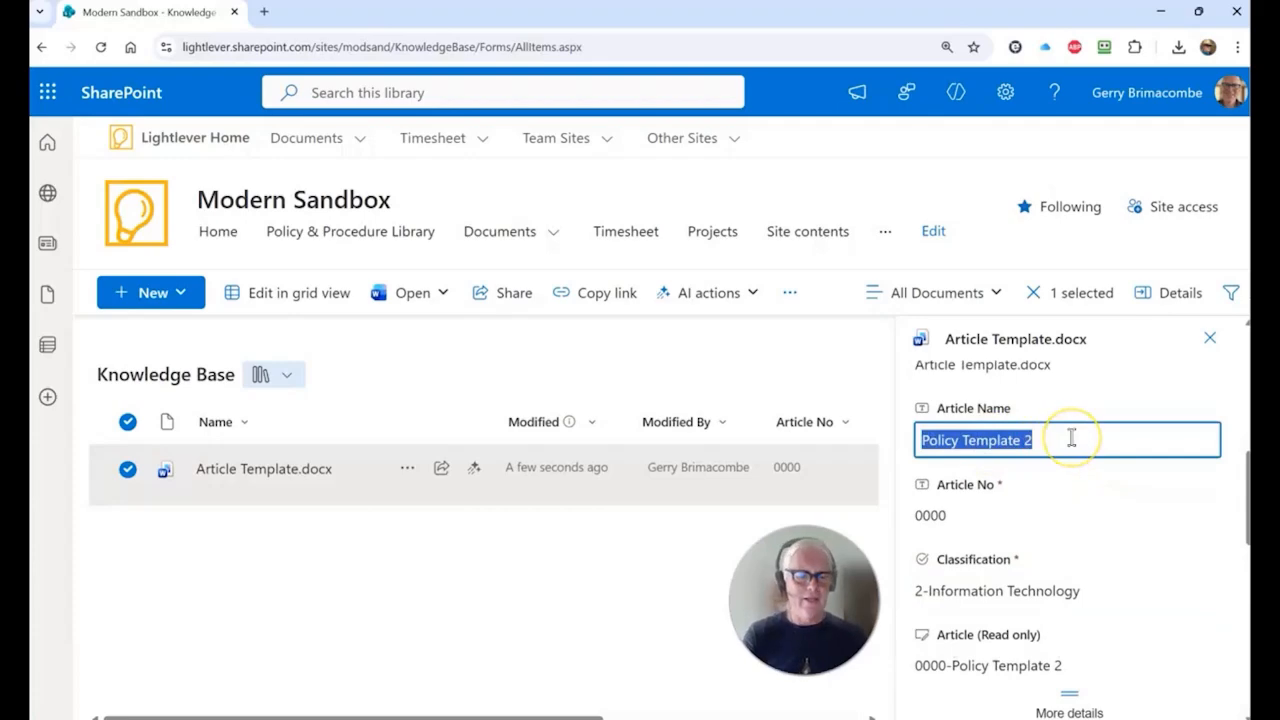
double_click(930, 441)
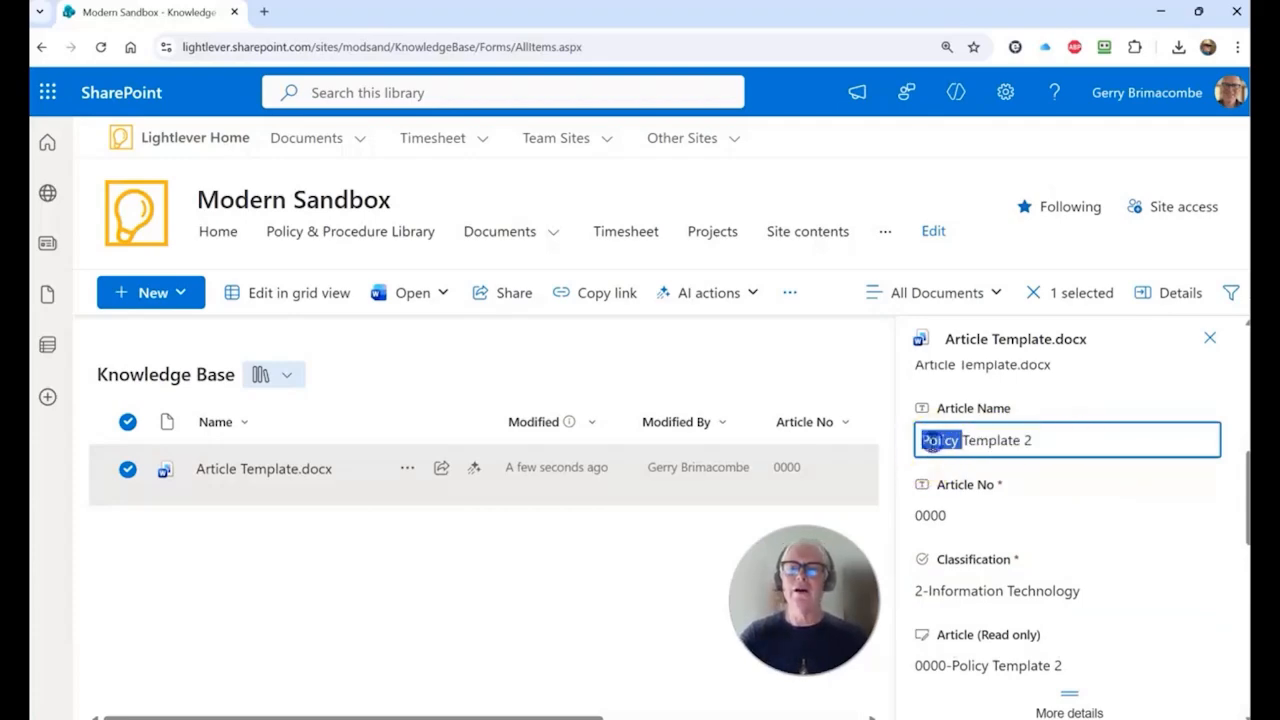
type("Article")
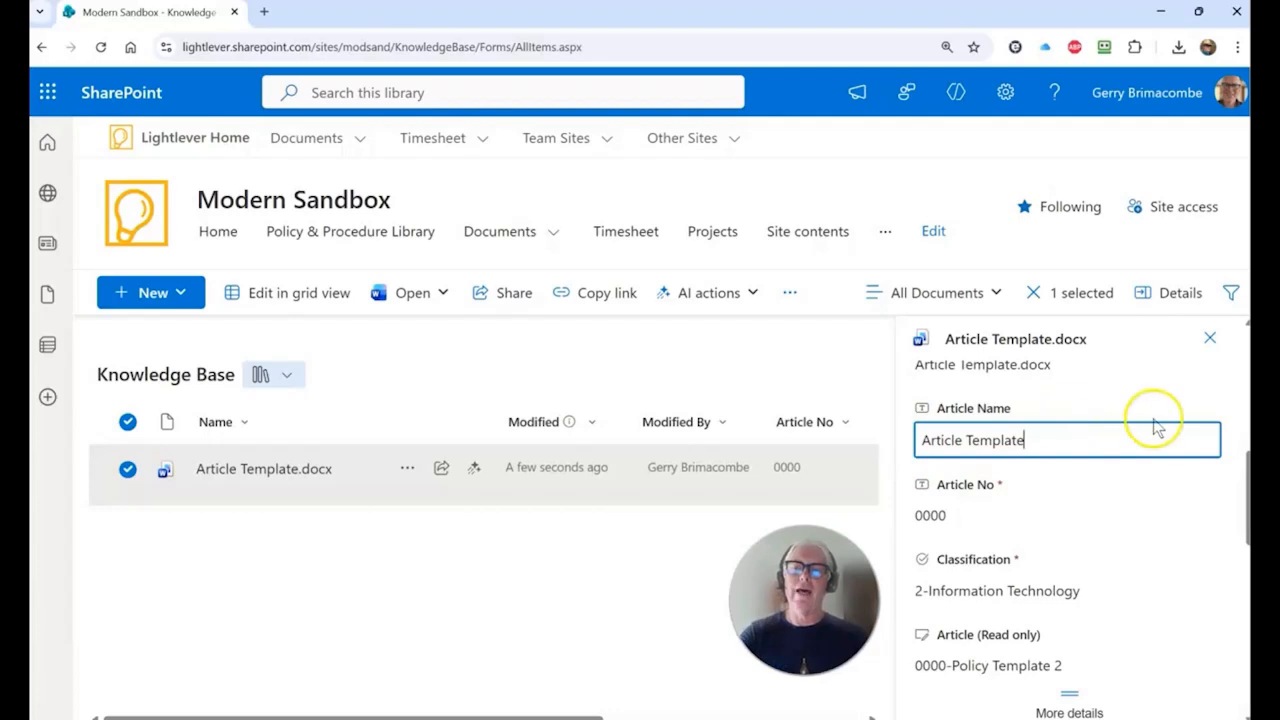
left_click(1094, 488)
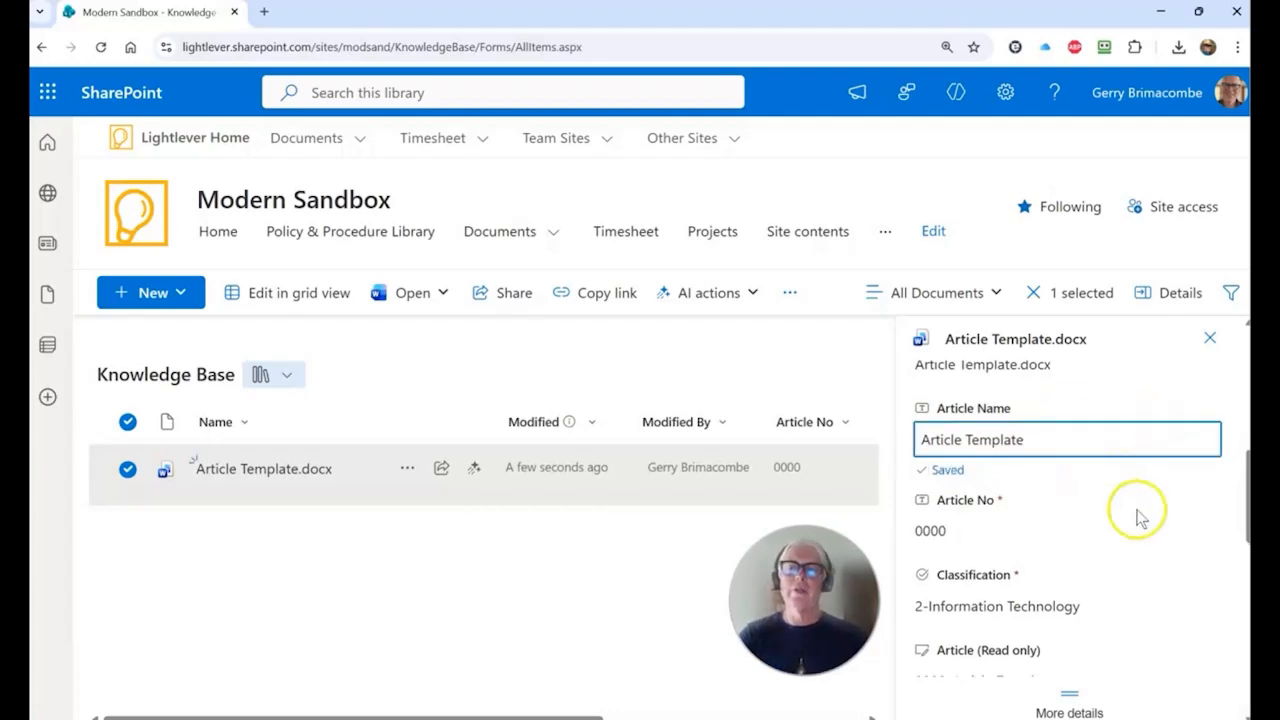
left_click(1210, 338)
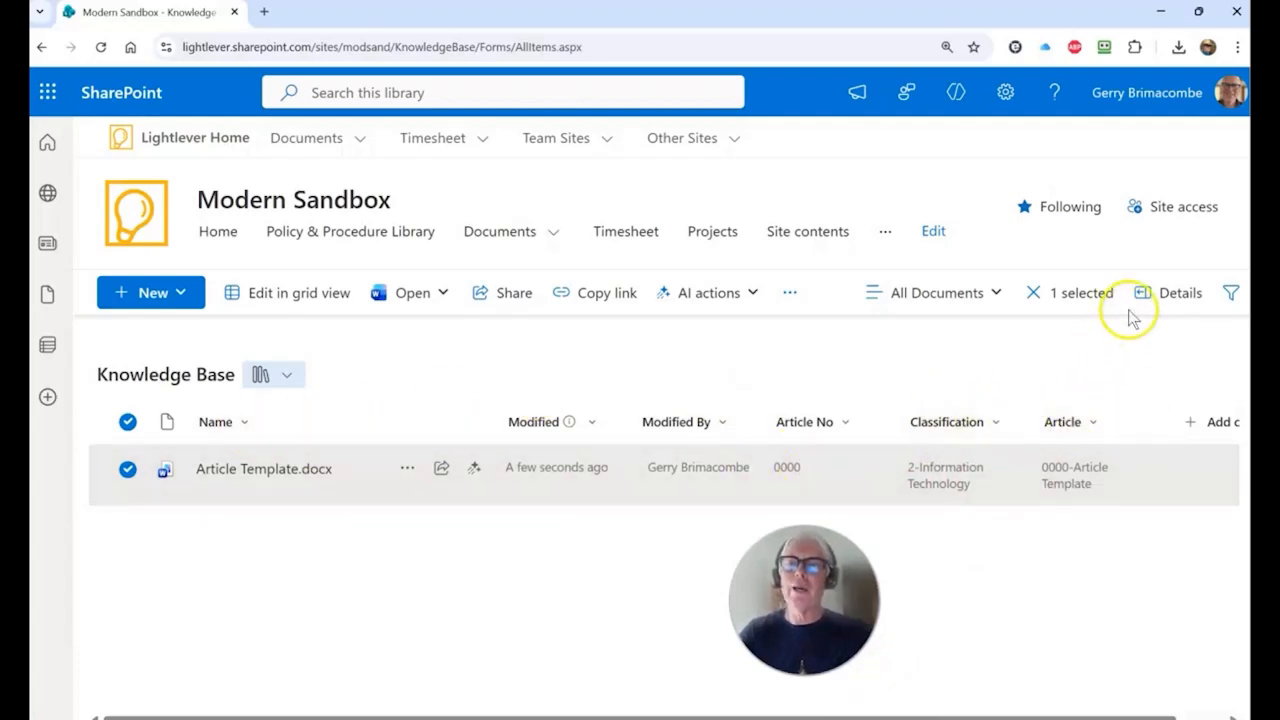
Step: Edit the All Documents view to display the Article Name column at position 6 and save the view
left_click(999, 295)
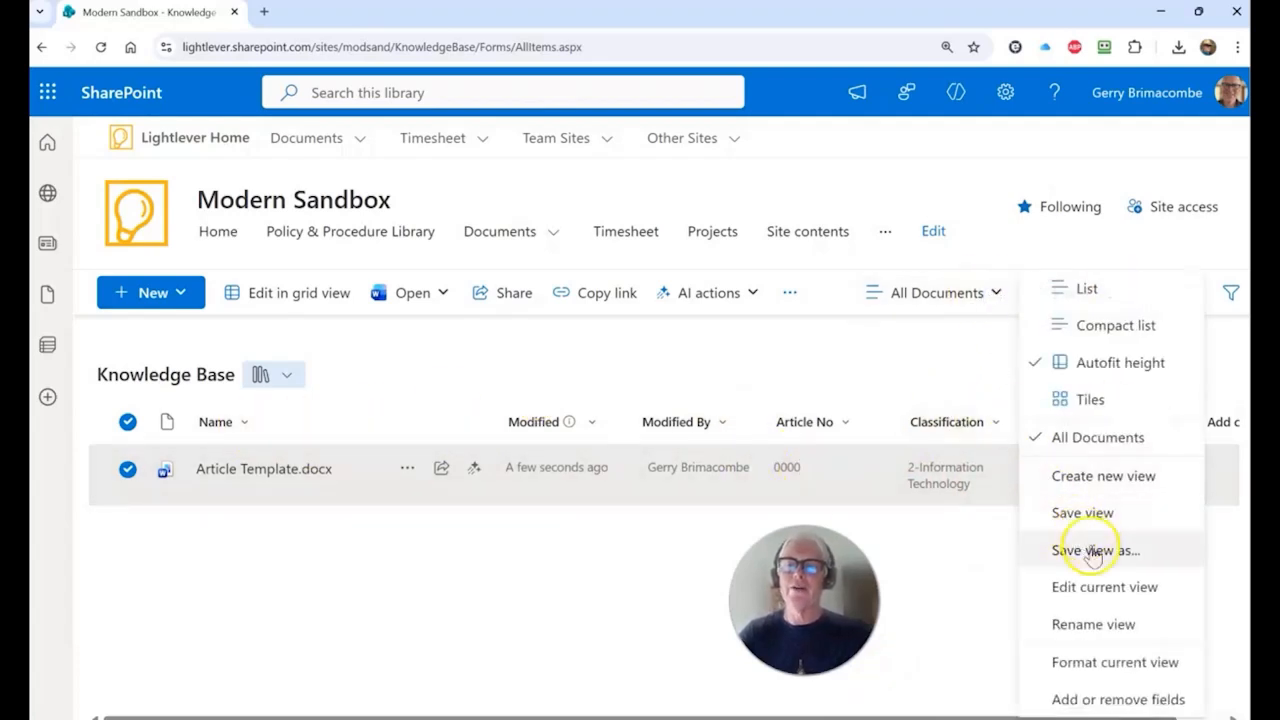
left_click(1094, 587)
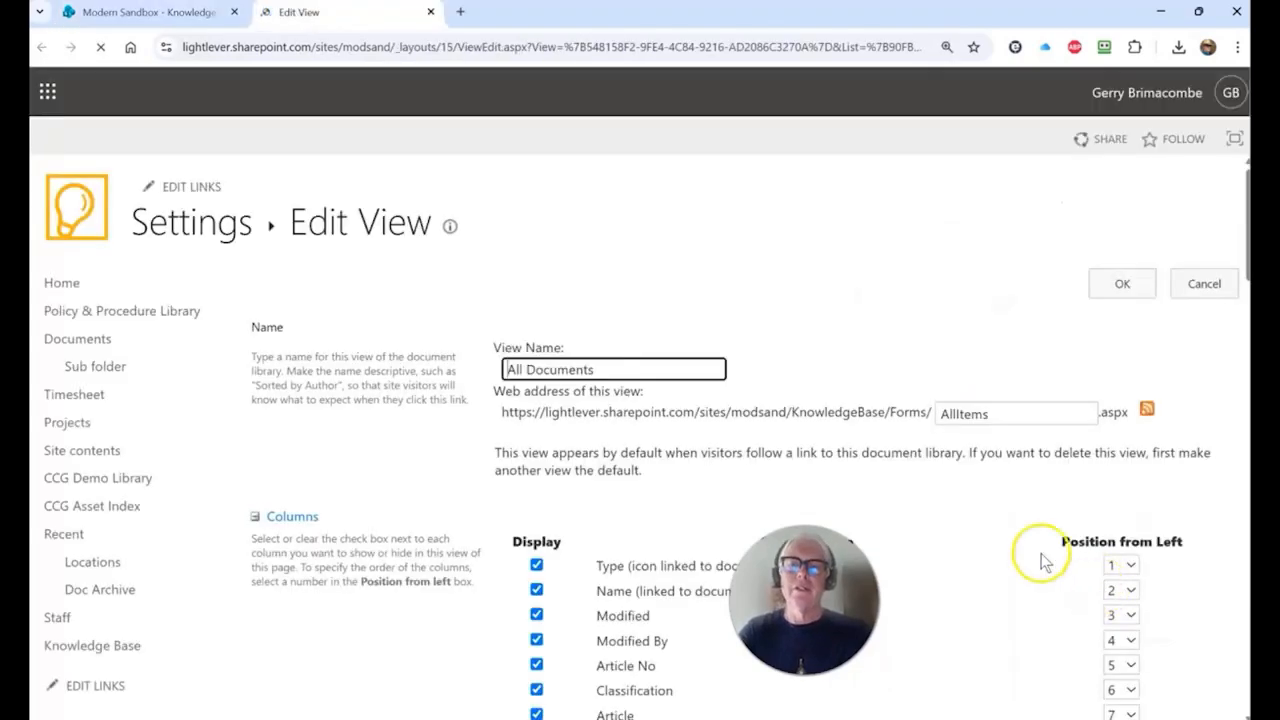
scroll(689, 565, "down", 3)
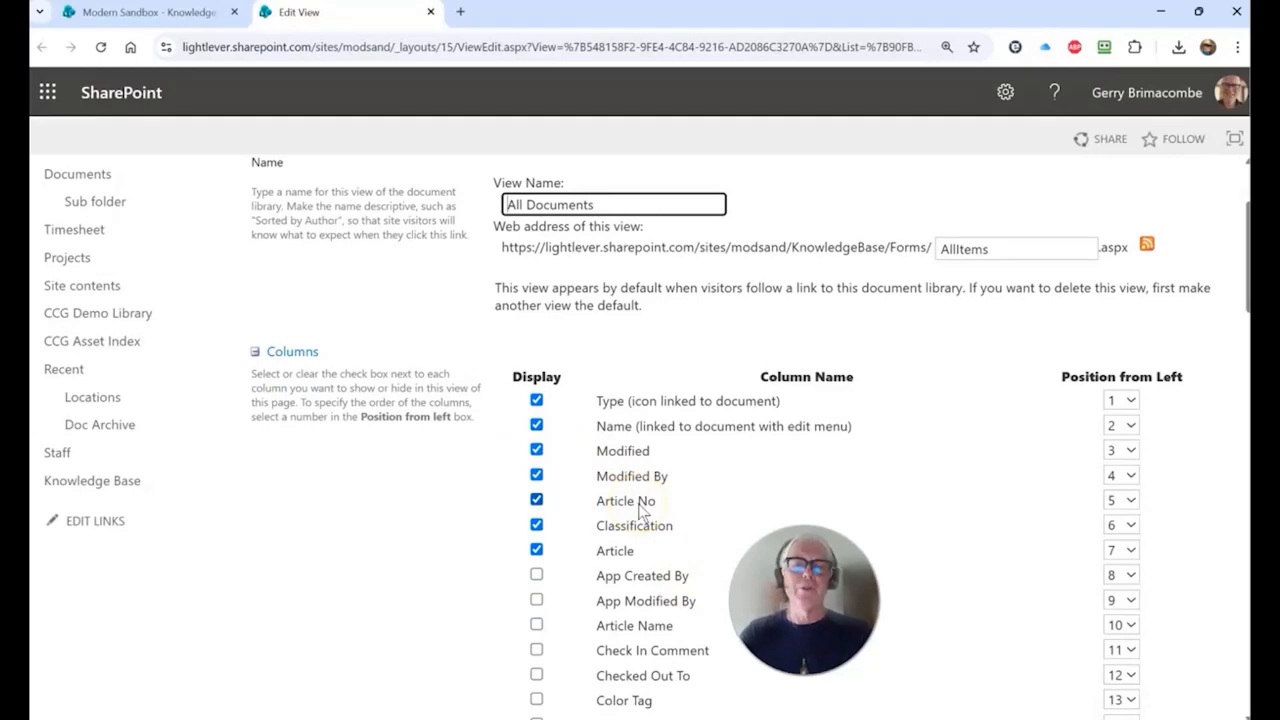
scroll(674, 500, "down", 3)
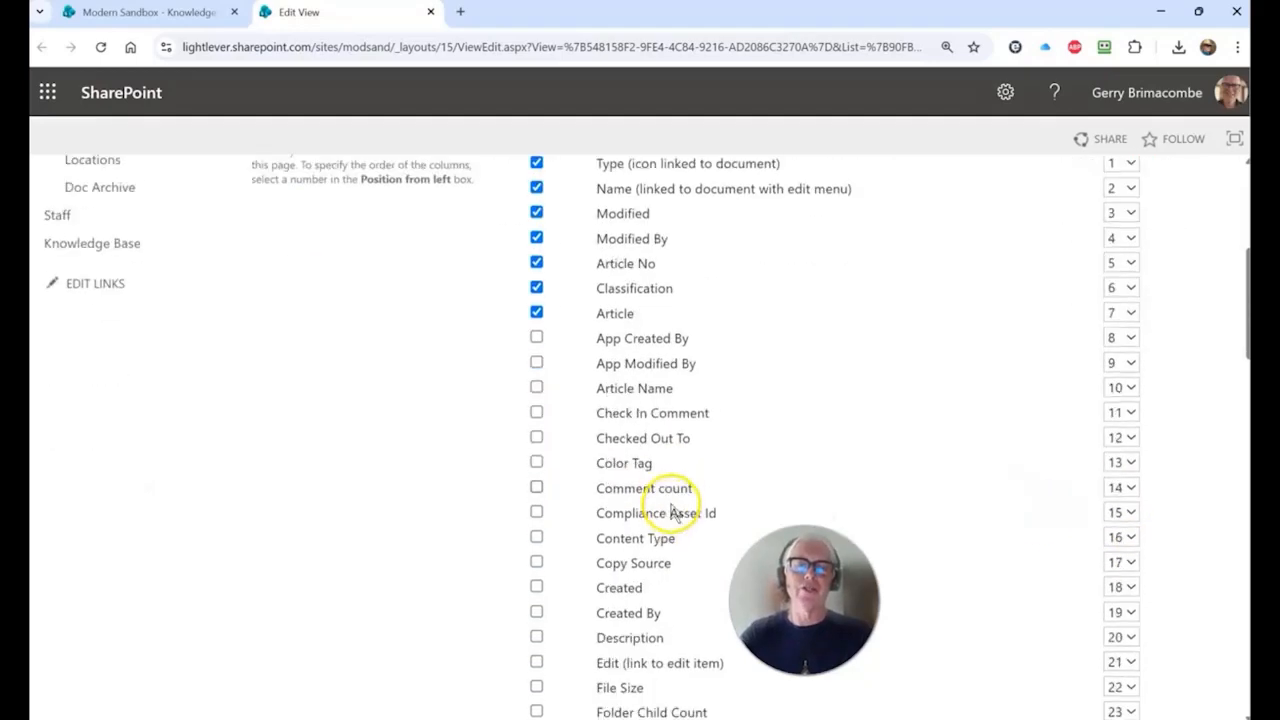
scroll(600, 480, "up", 1)
left_click(538, 460)
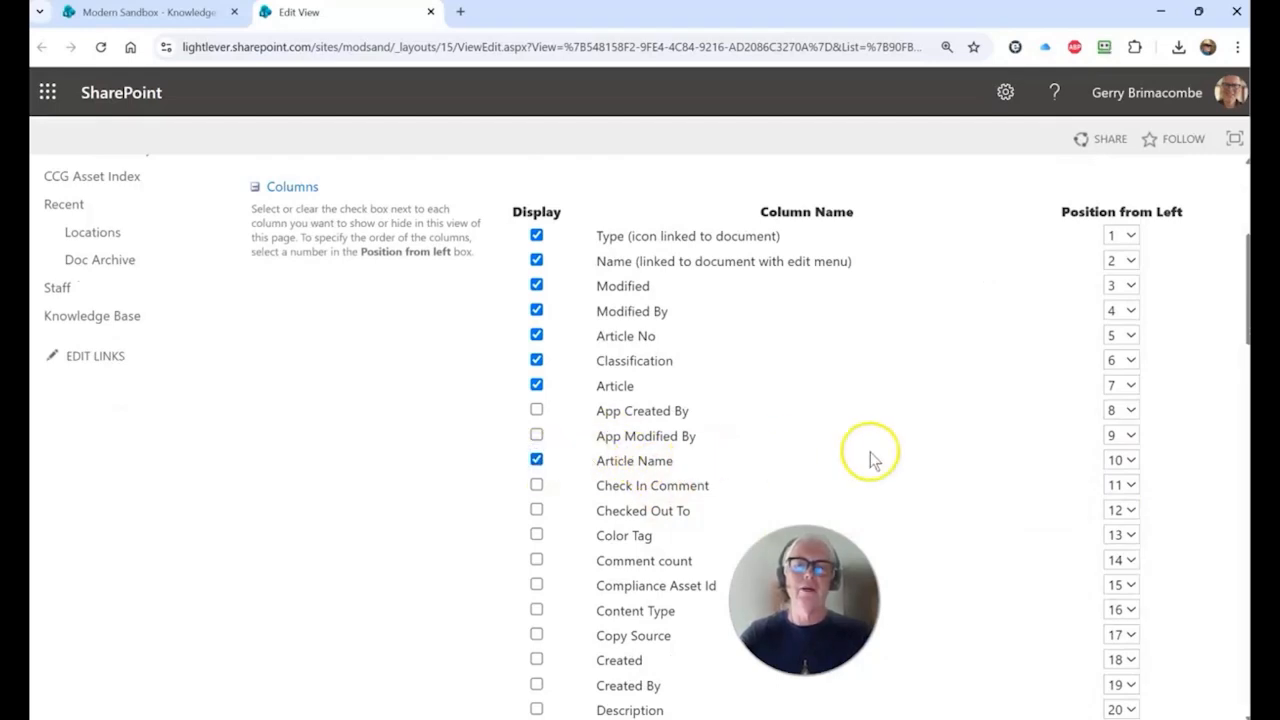
left_click(1126, 460)
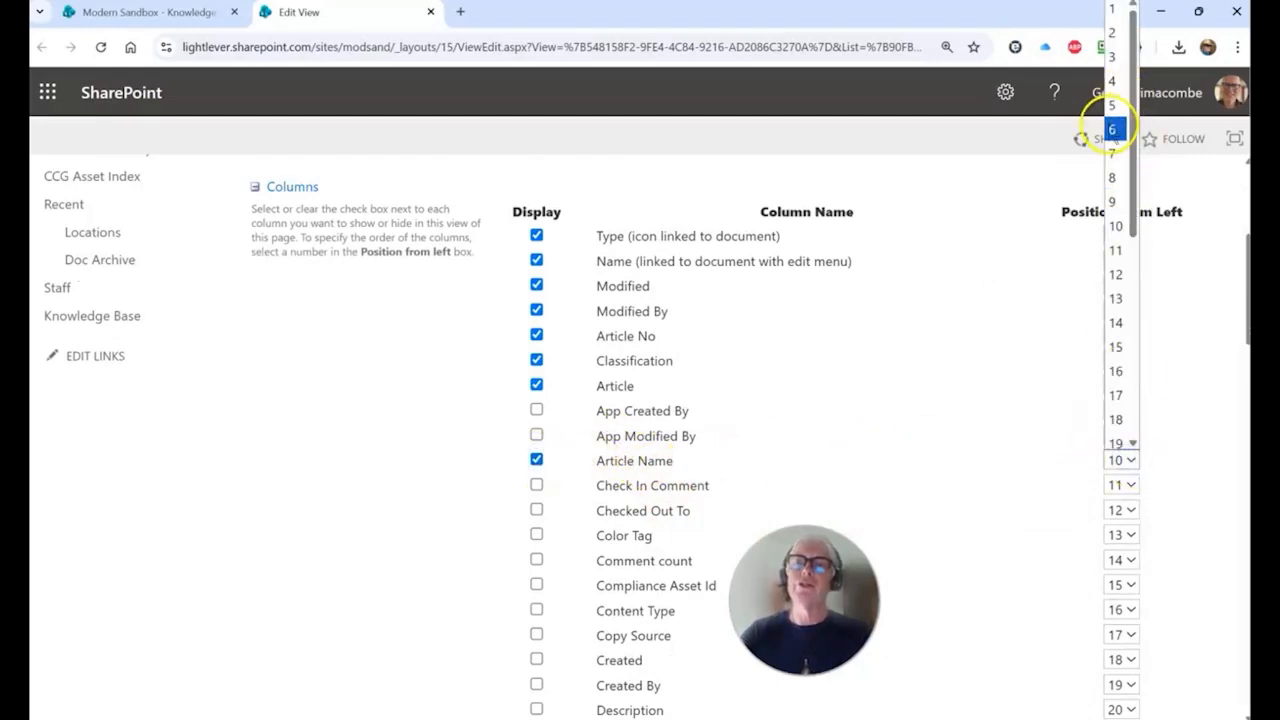
left_click(1114, 129)
scroll(1185, 240, "up", 3)
left_click(1100, 288)
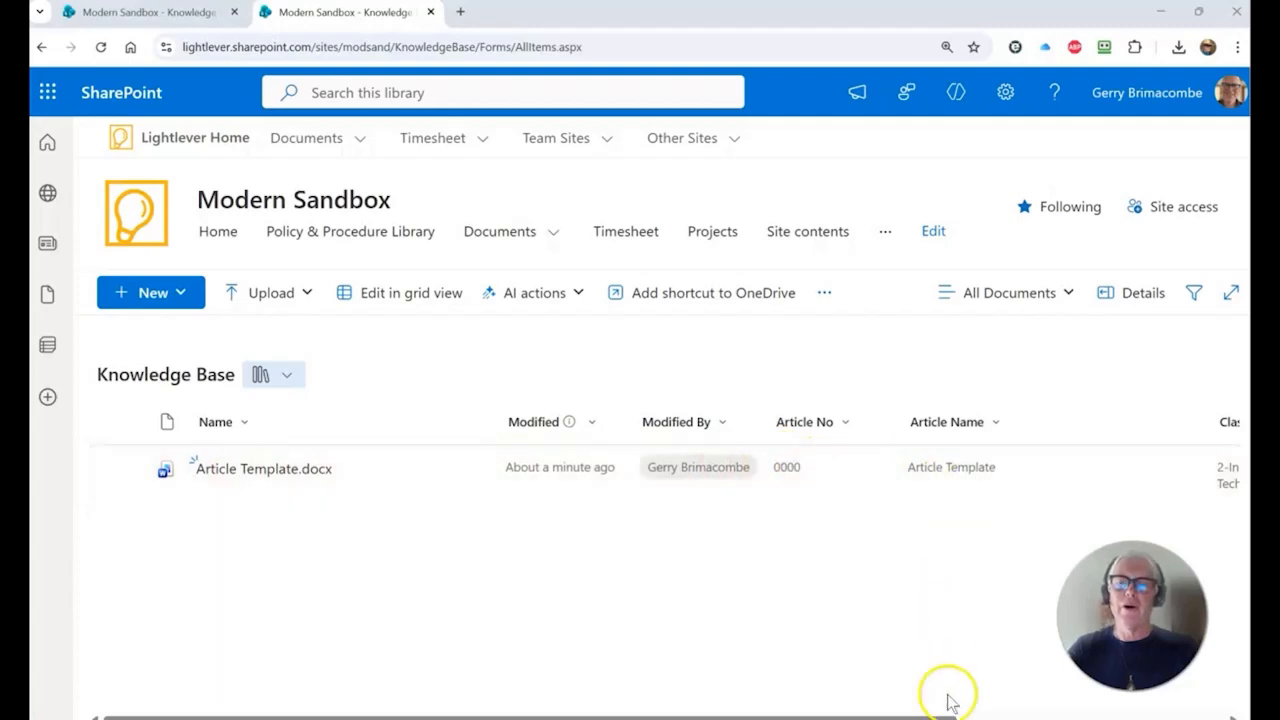
Step: Review the library's columns across the view and open Article Template.docx in the Word desktop app
left_click_drag(946, 714, 1230, 716)
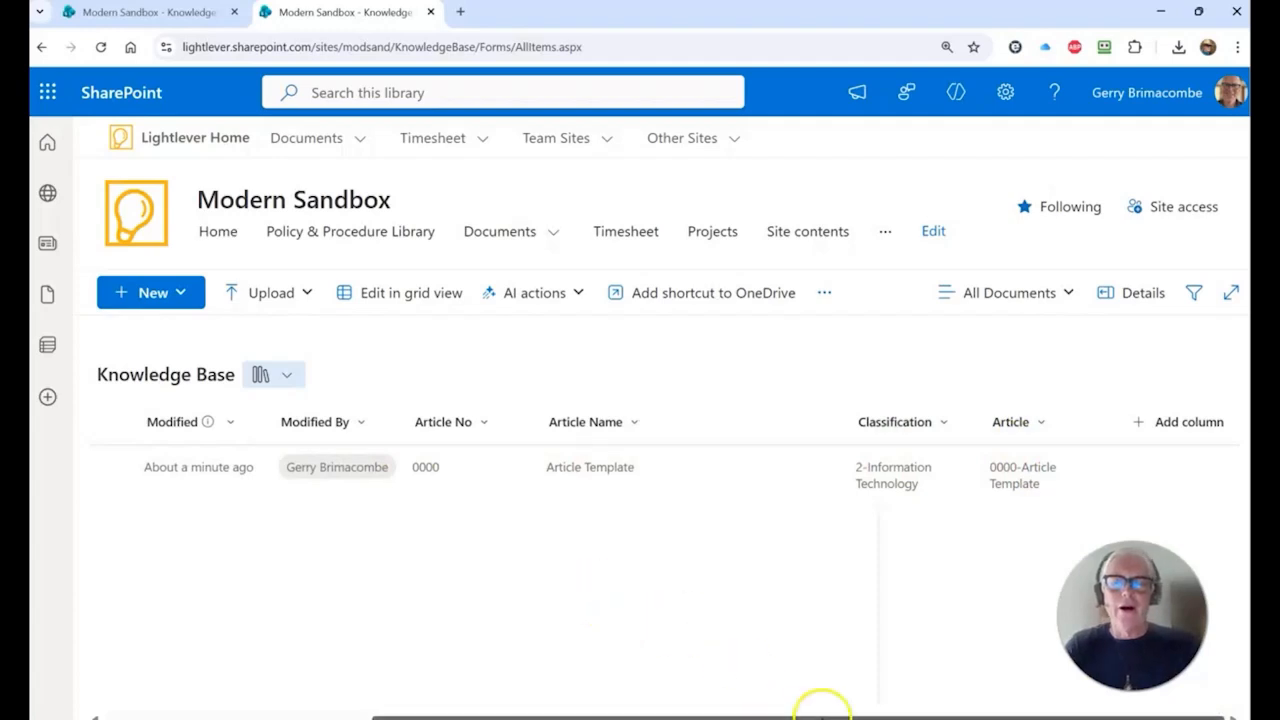
left_click_drag(822, 710, 646, 708)
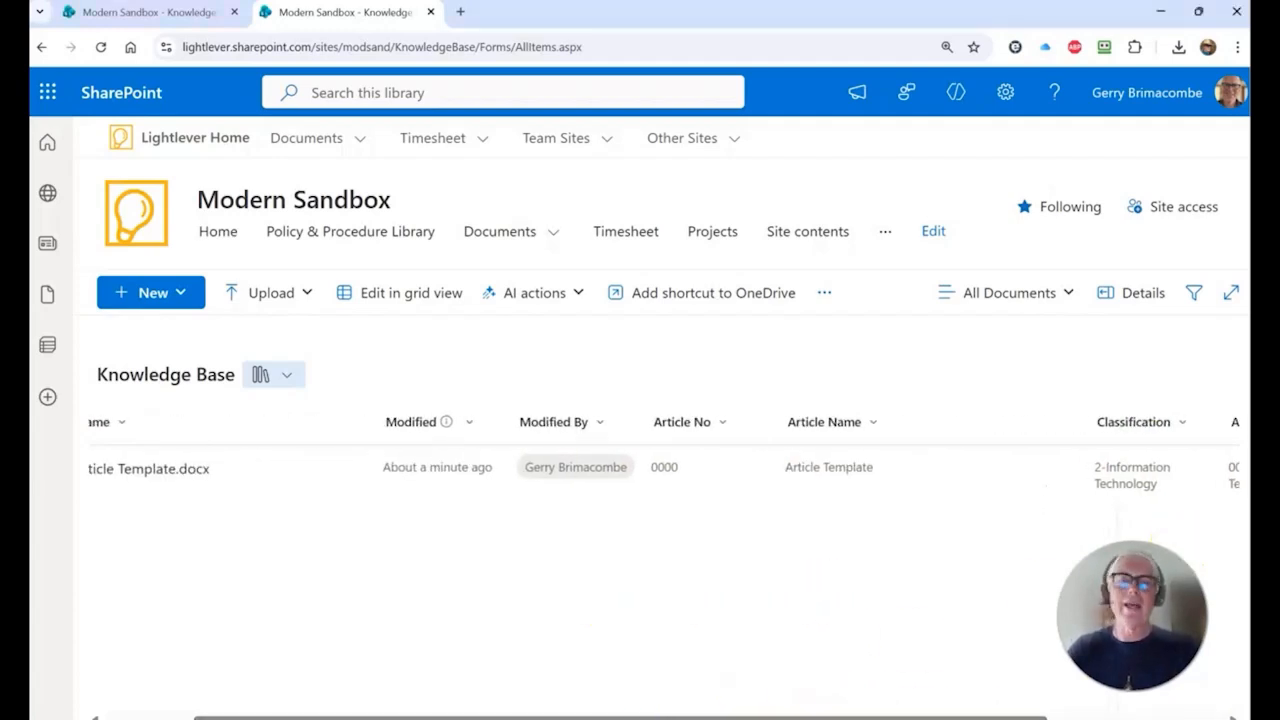
left_click_drag(660, 712, 496, 713)
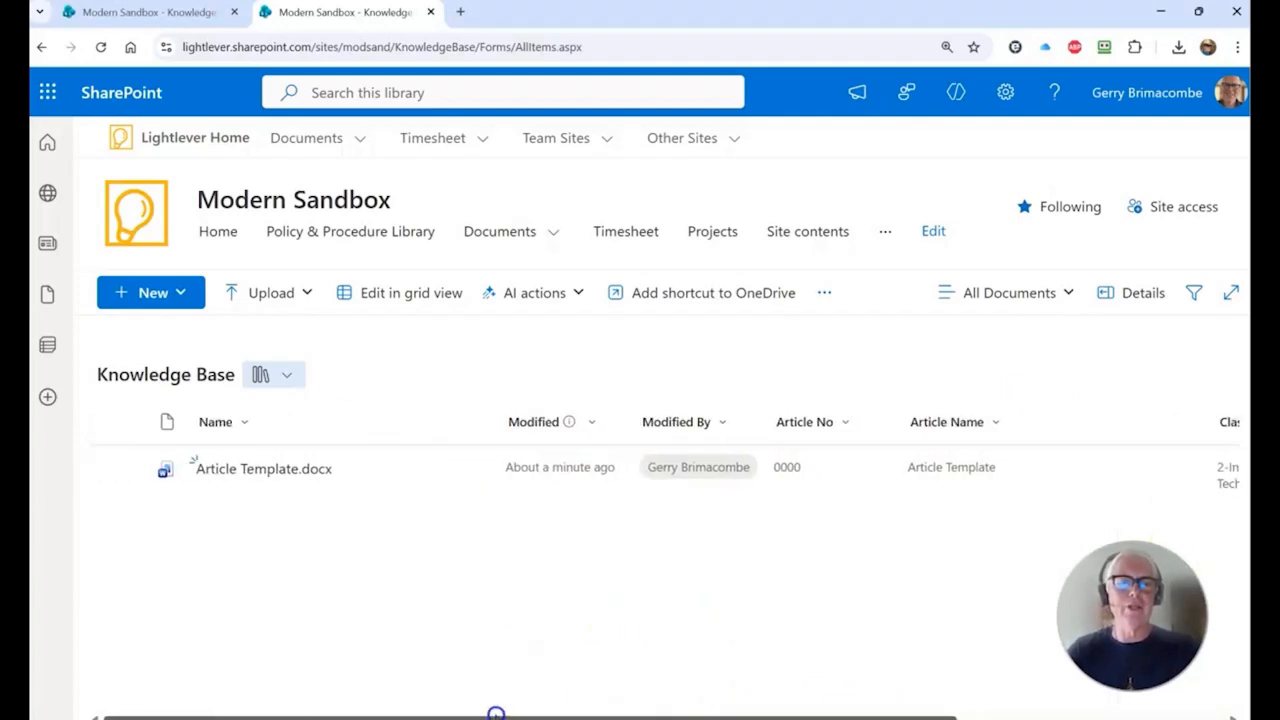
mouse_move(271, 479)
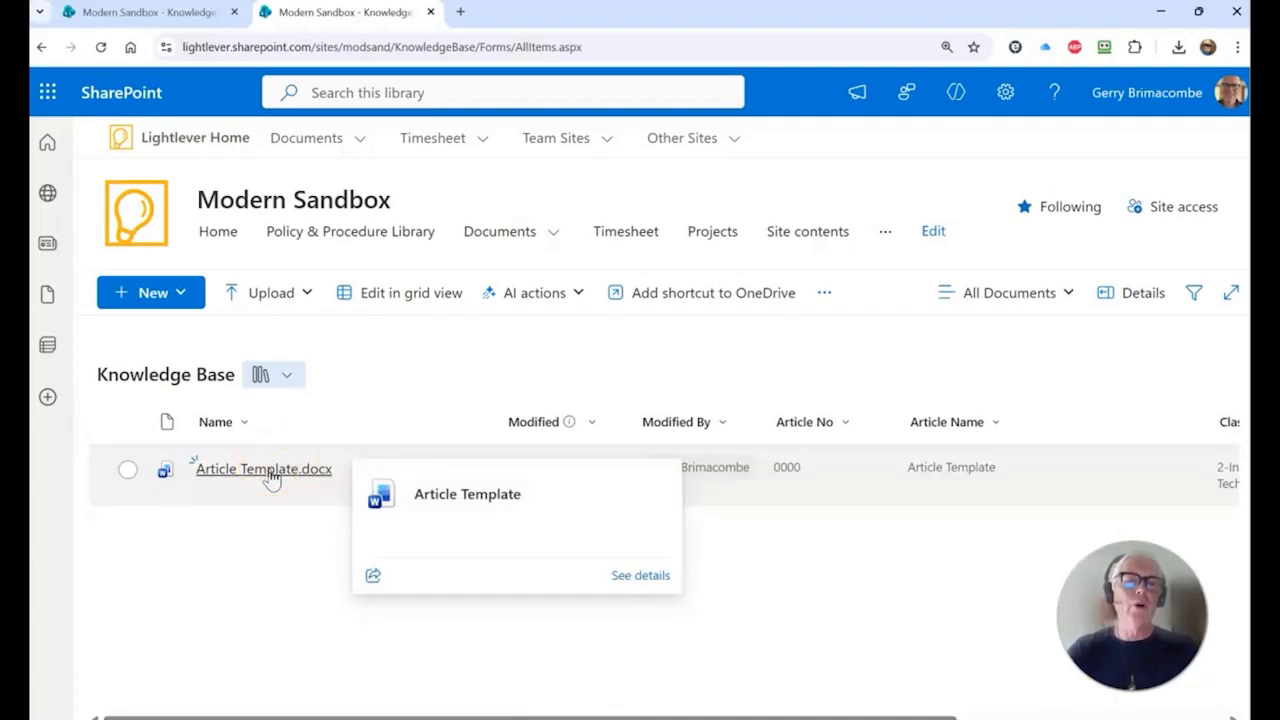
left_click(408, 478)
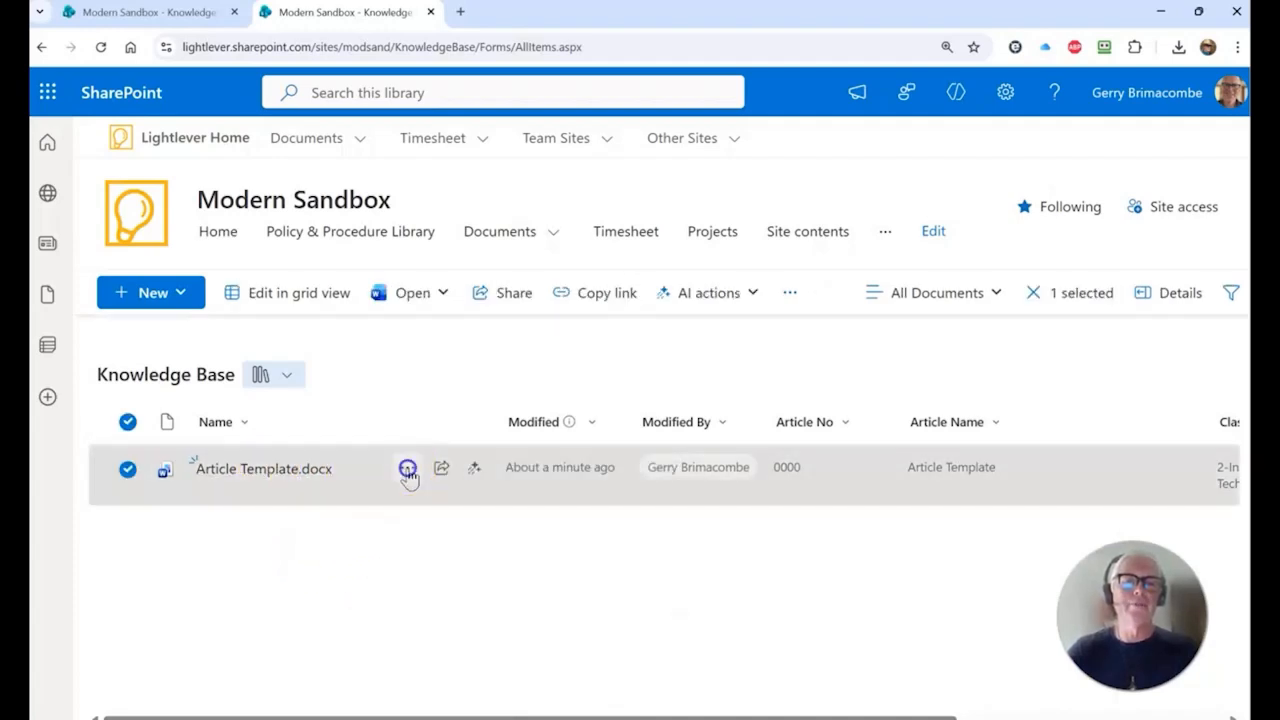
left_click(408, 470)
mouse_move(530, 187)
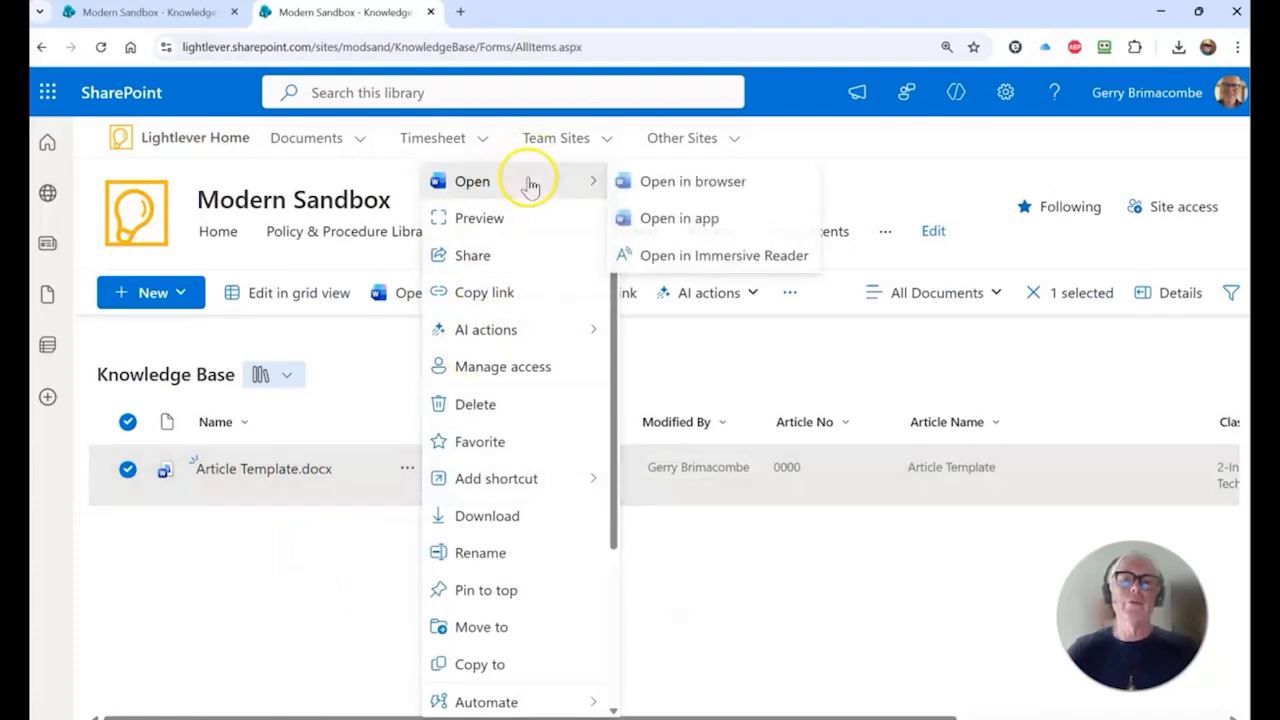
left_click(679, 218)
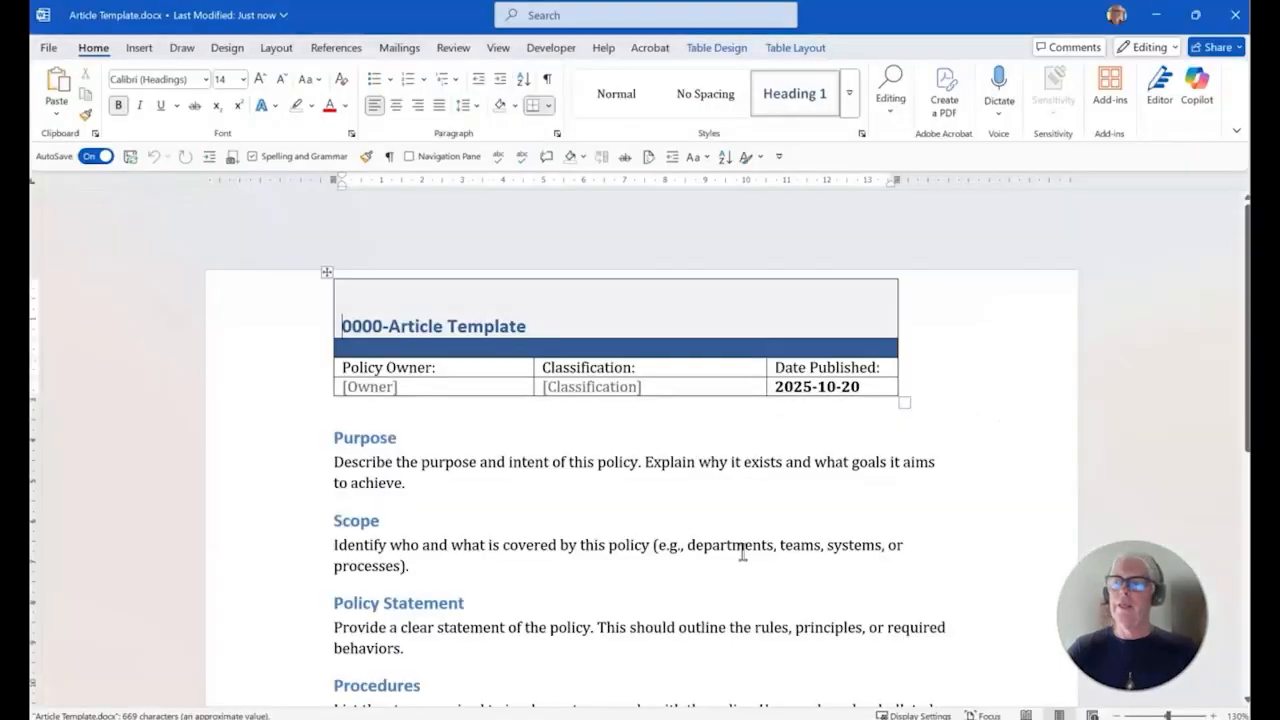
Step: Try to delete the Owner placeholder under Policy Owner in the header table
left_click(416, 386)
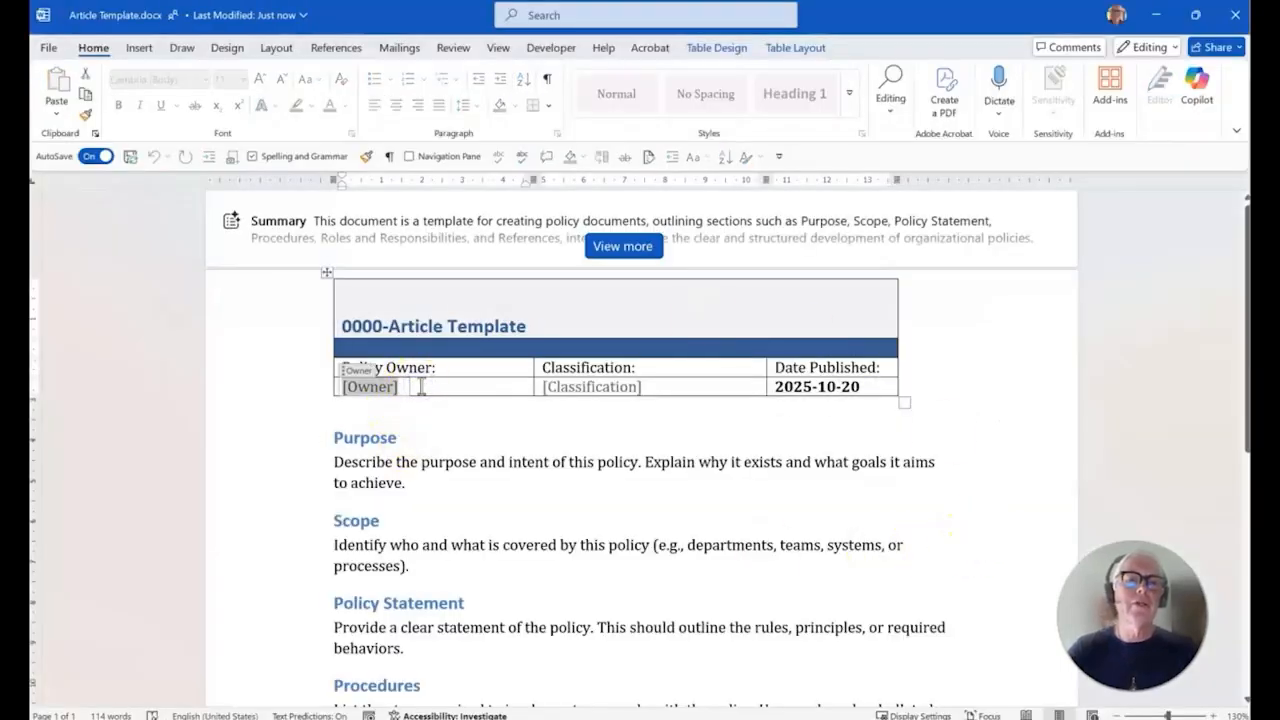
left_click(357, 370)
left_click(373, 367)
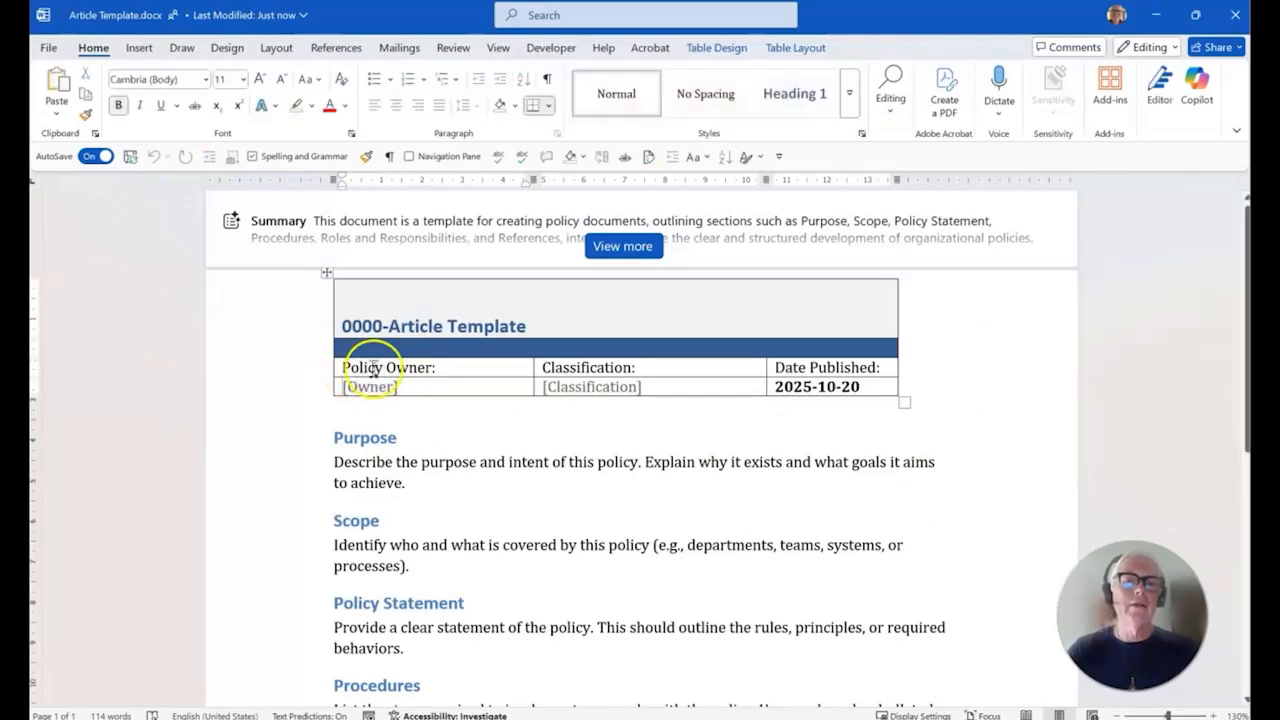
left_click(434, 390)
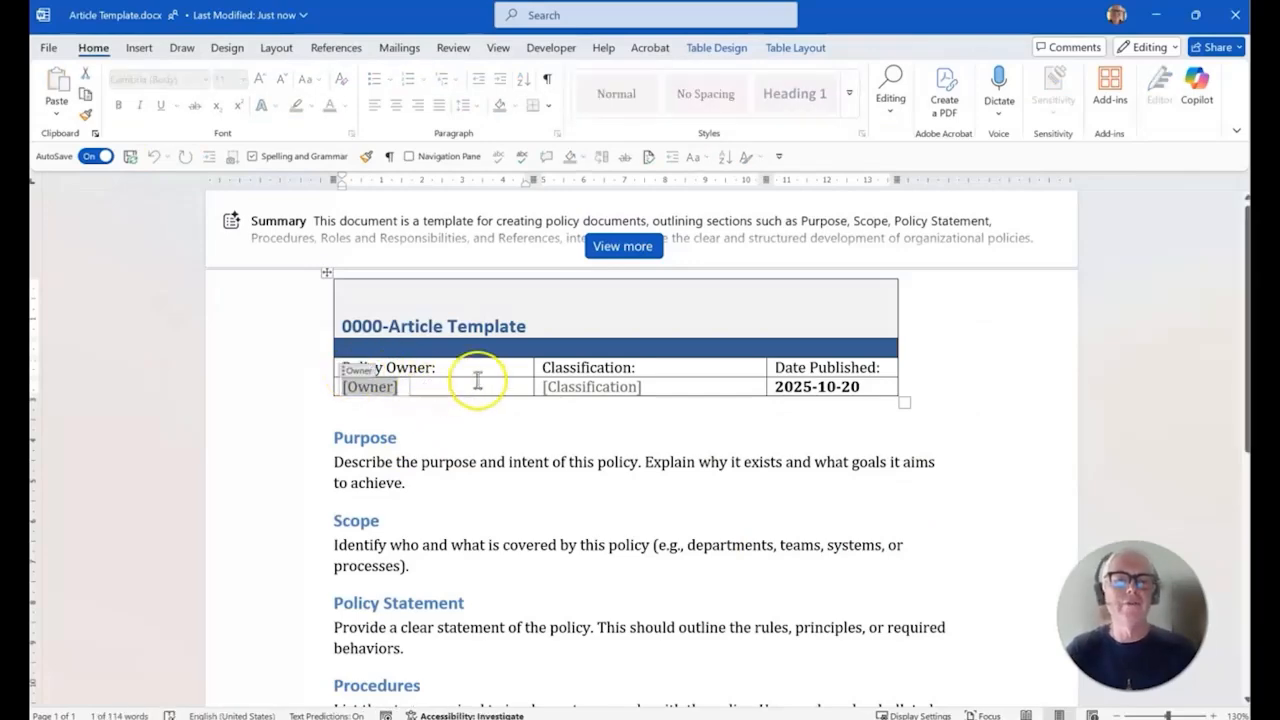
key("Delete")
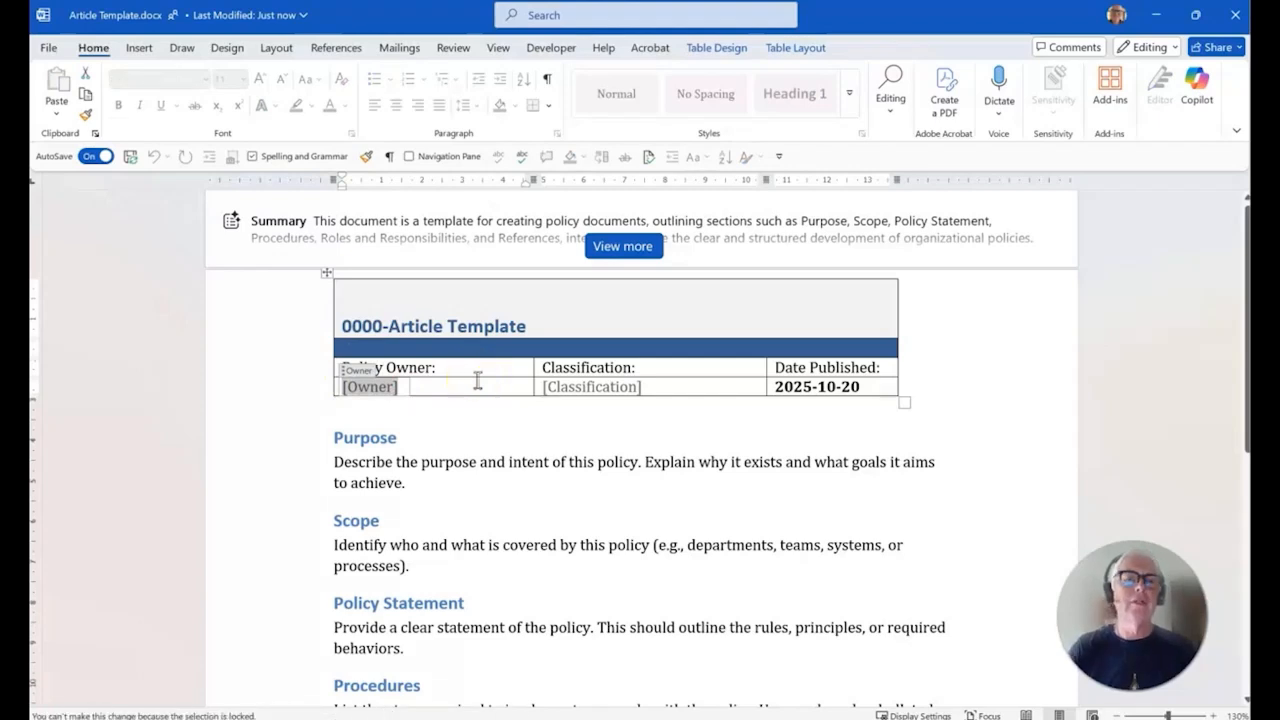
Step: Remove the Owner and Classification content controls from the header table
left_click(300, 390)
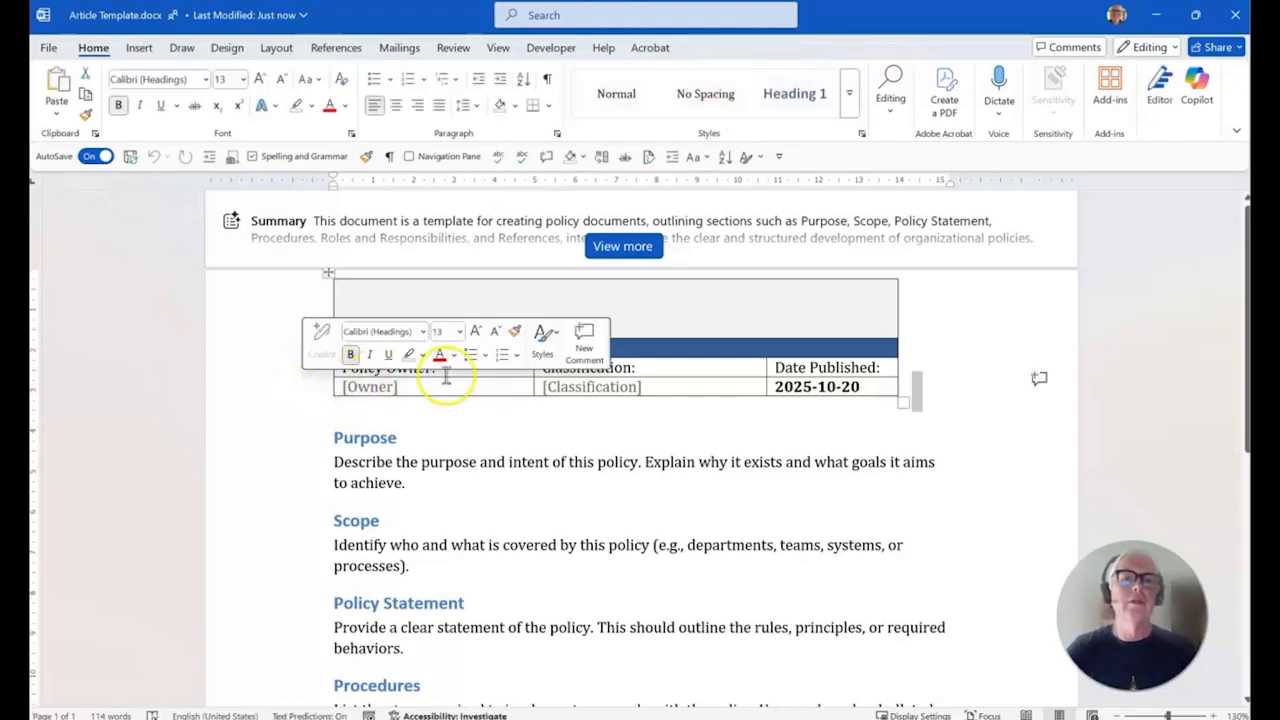
left_click(350, 387)
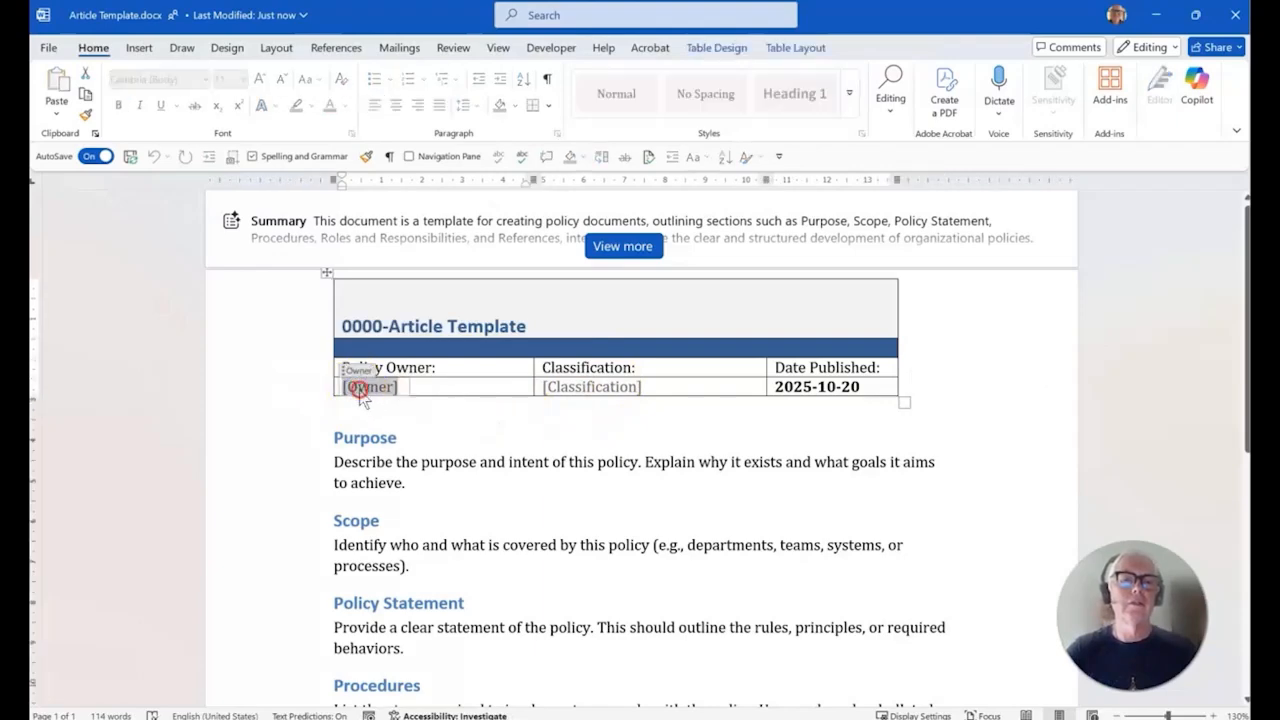
right_click(364, 396)
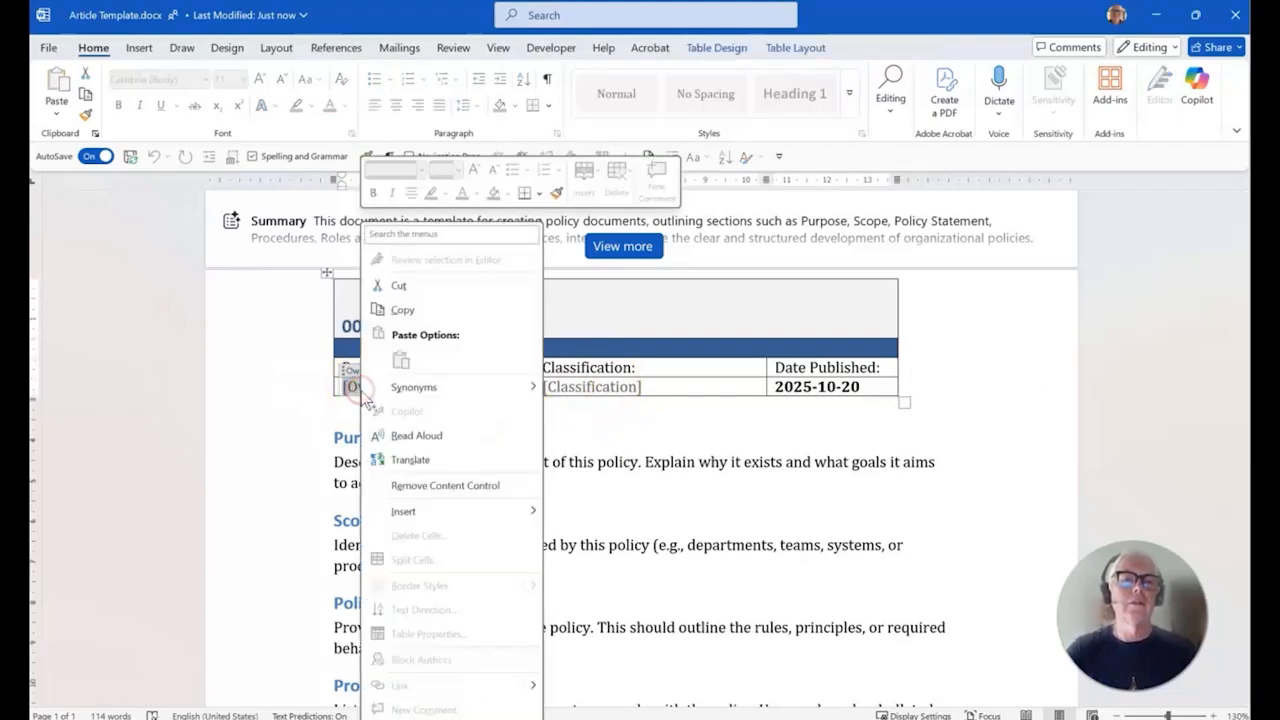
left_click(455, 486)
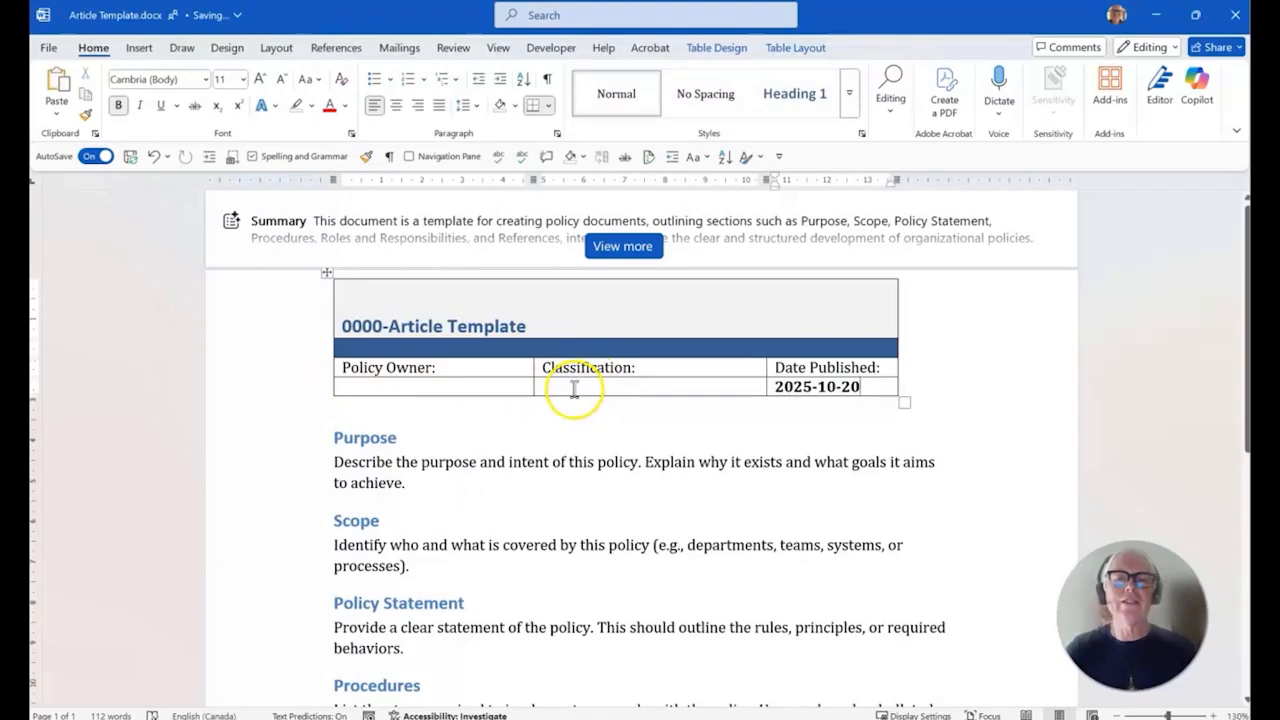
Step: Show the document's SharePoint properties beside the page
left_click(575, 390)
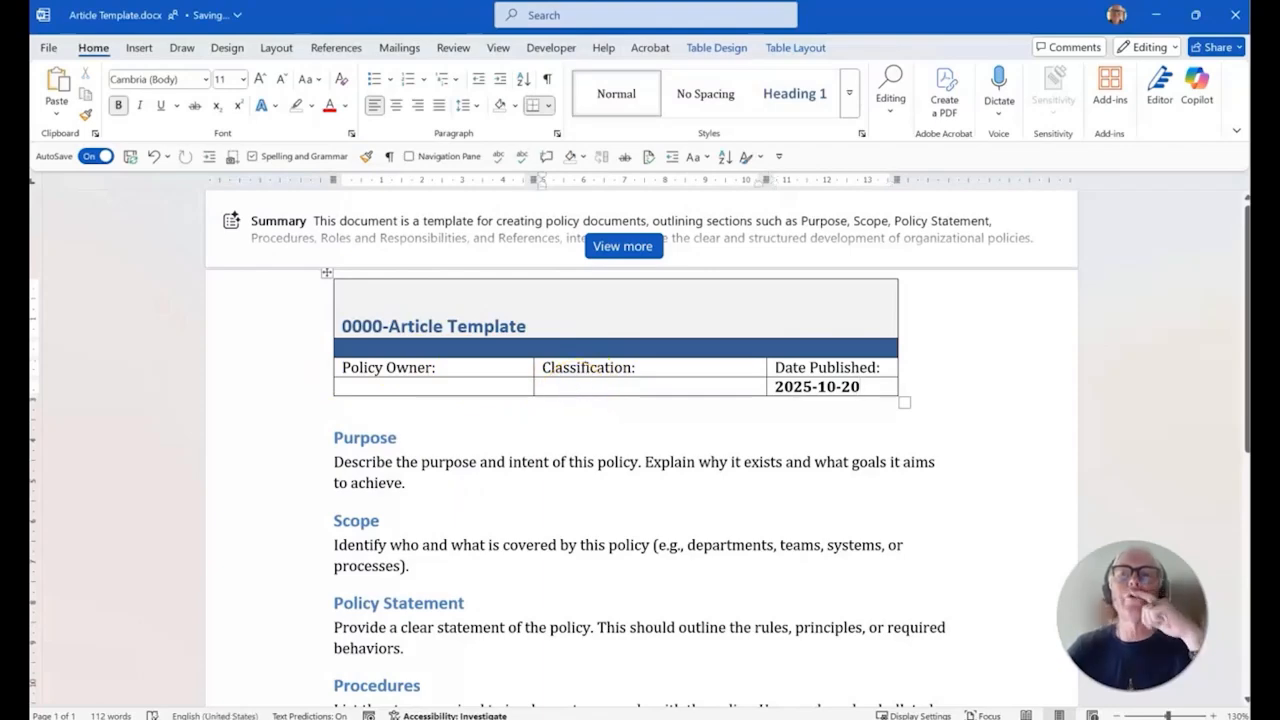
left_click(497, 50)
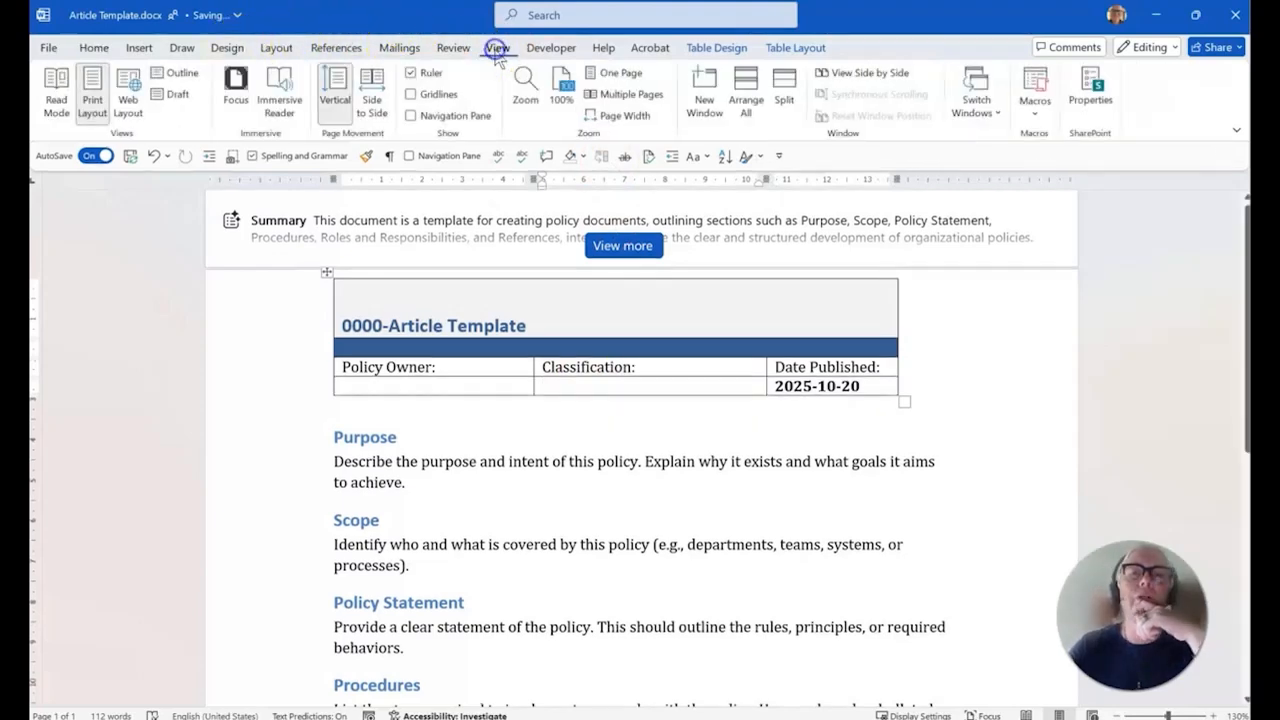
left_click(1097, 97)
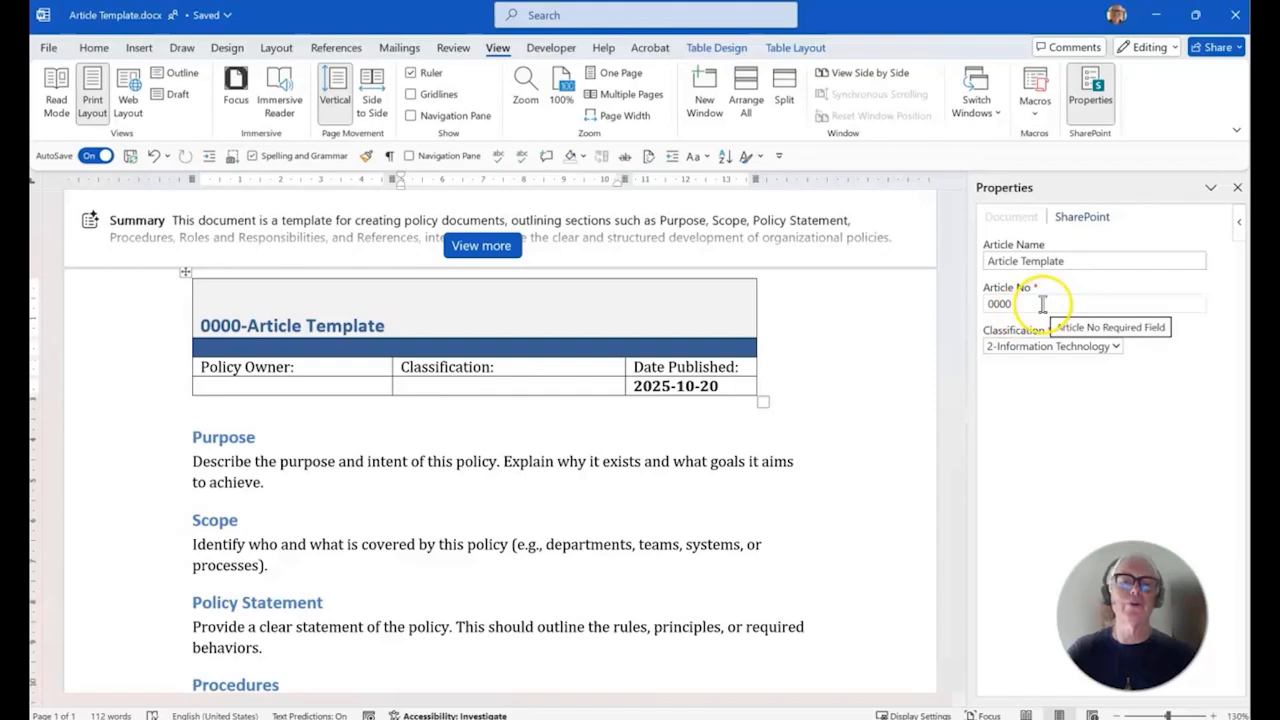
Step: Replace the "Policy Owner:" label in the header table with "Article No"
left_click(312, 370)
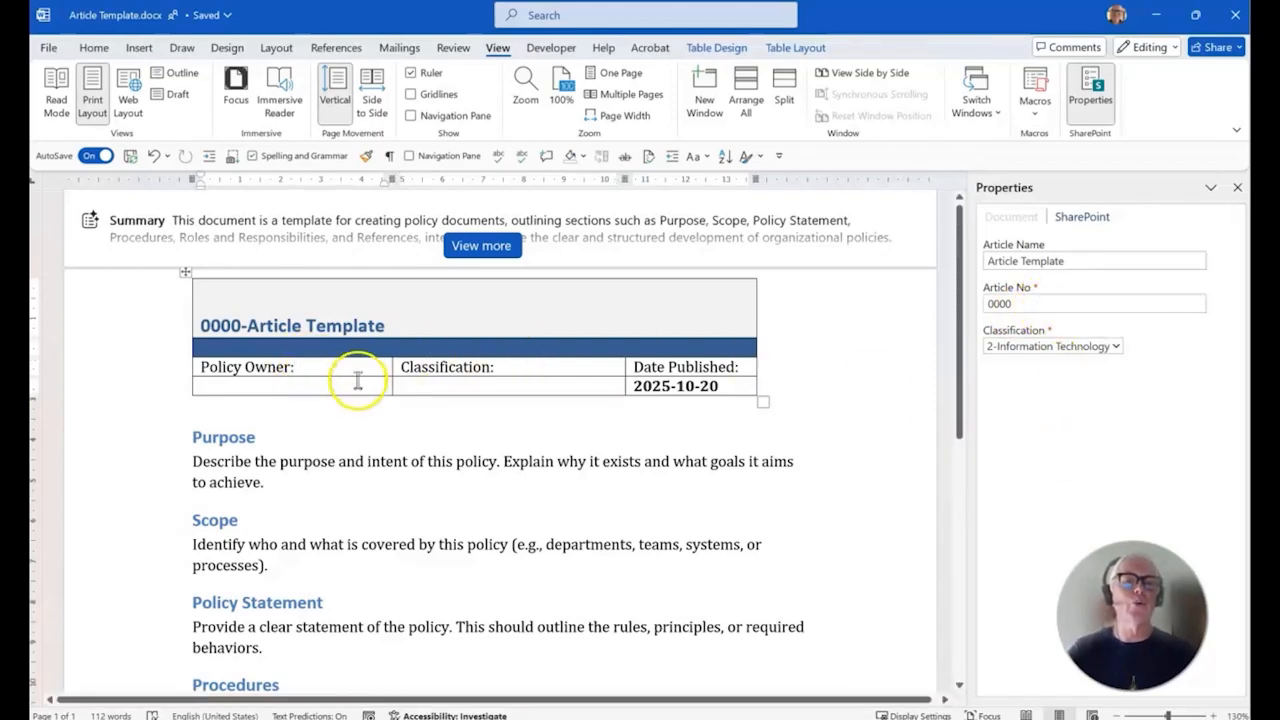
key("BackSpace")
key("BackSpace")
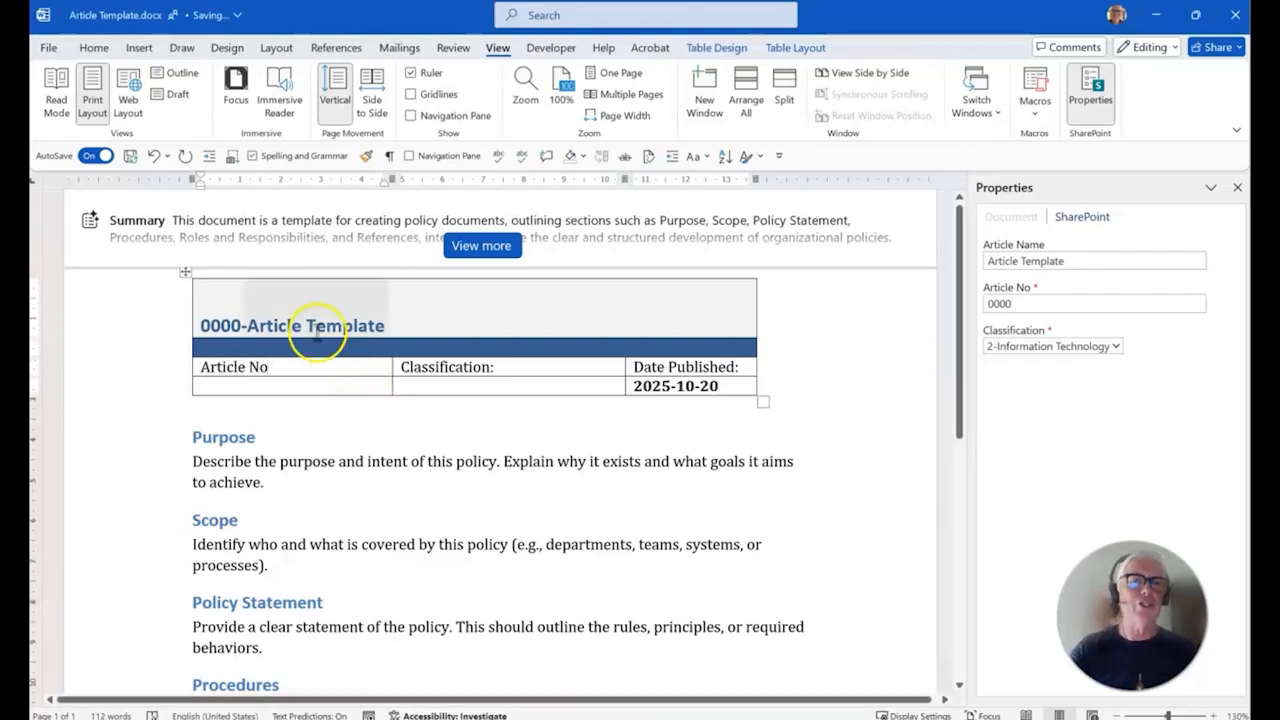
Step: Insert the Article No document property into the empty cell below the "Article No" label in the header table
left_click(246, 386)
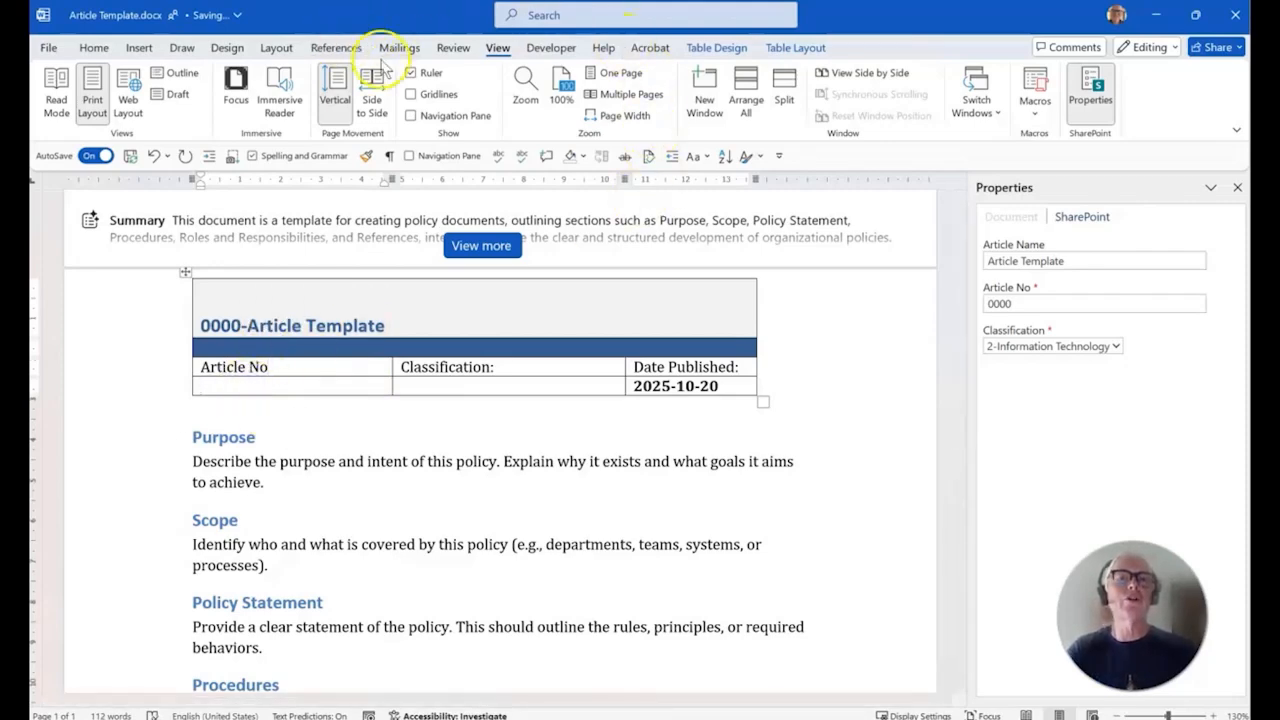
left_click(139, 47)
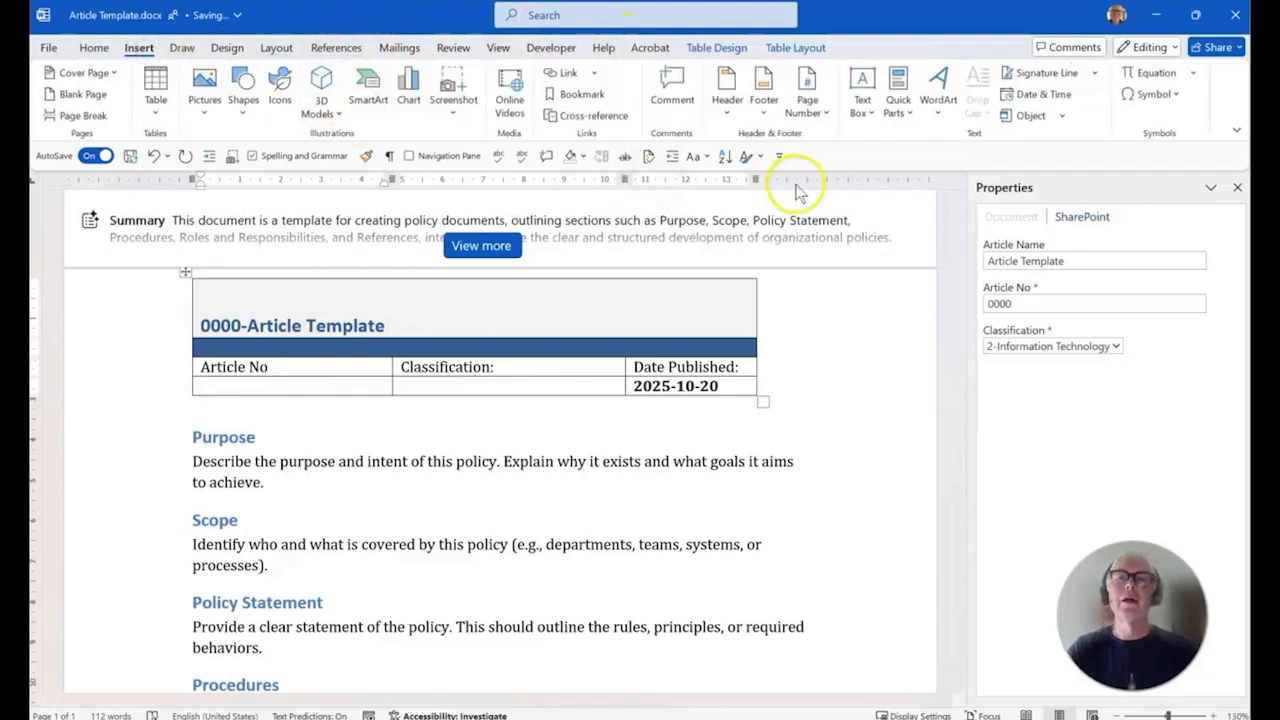
left_click(903, 110)
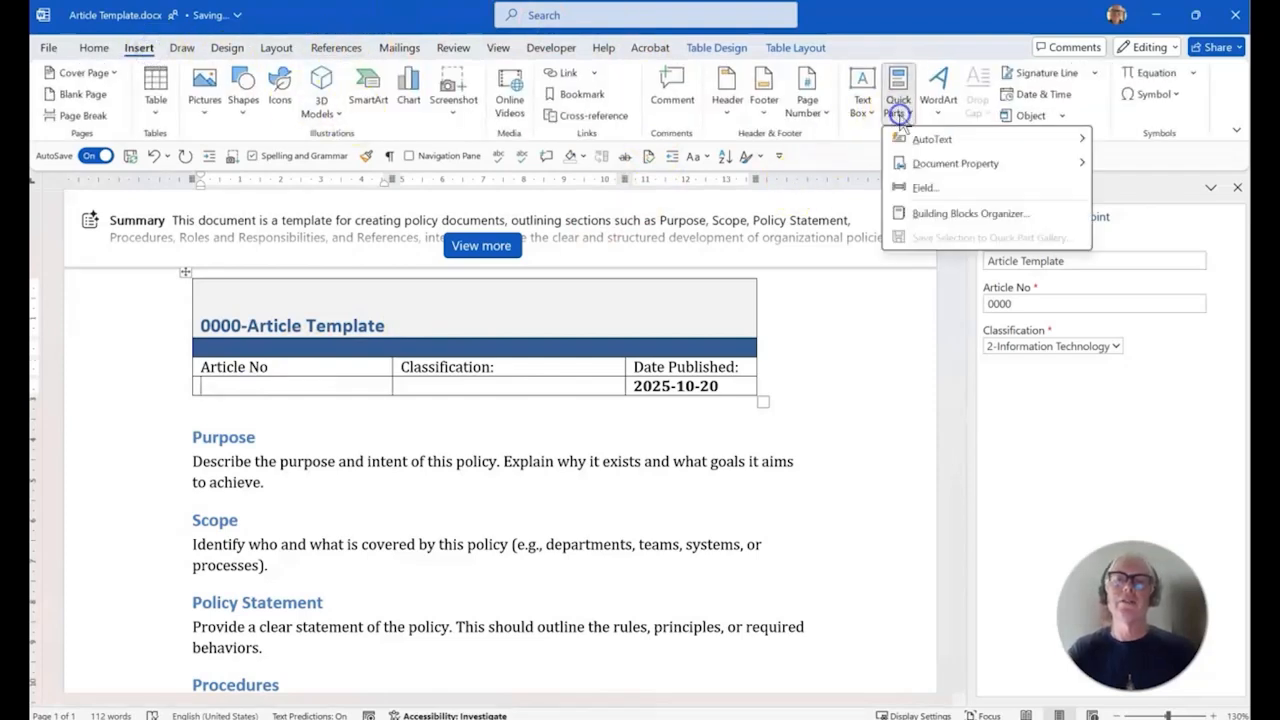
mouse_move(960, 165)
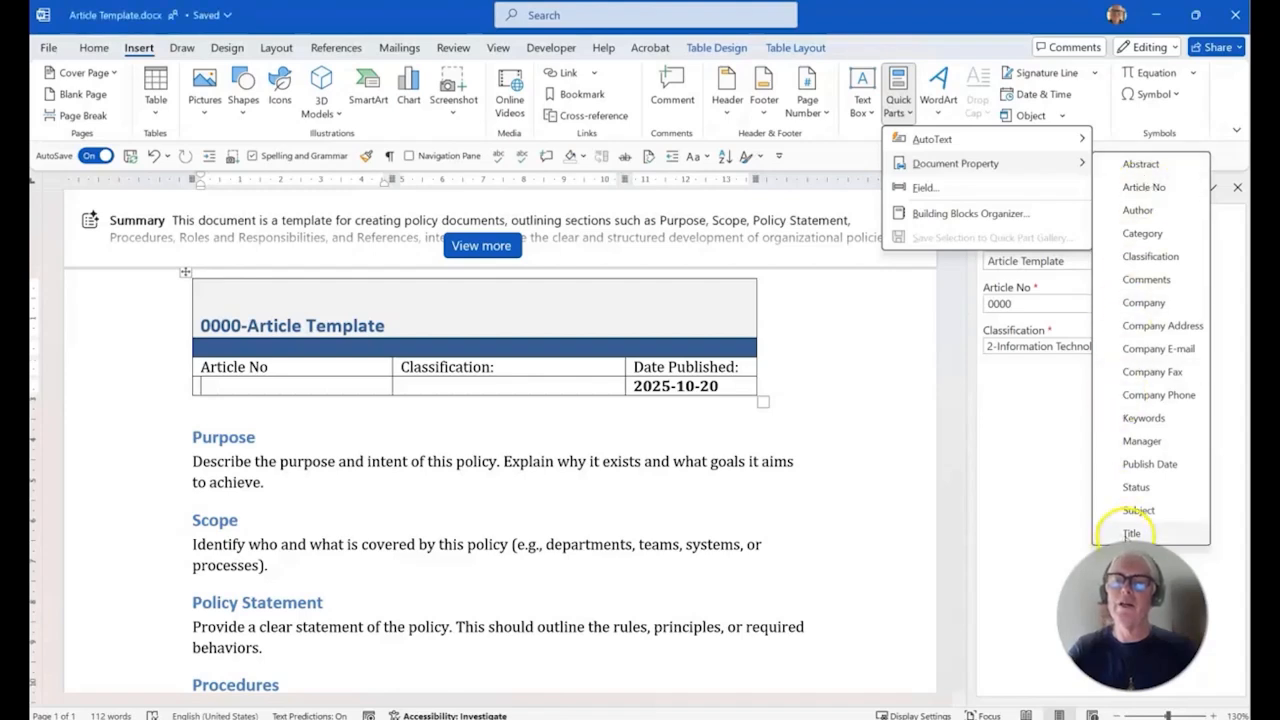
left_click(1150, 188)
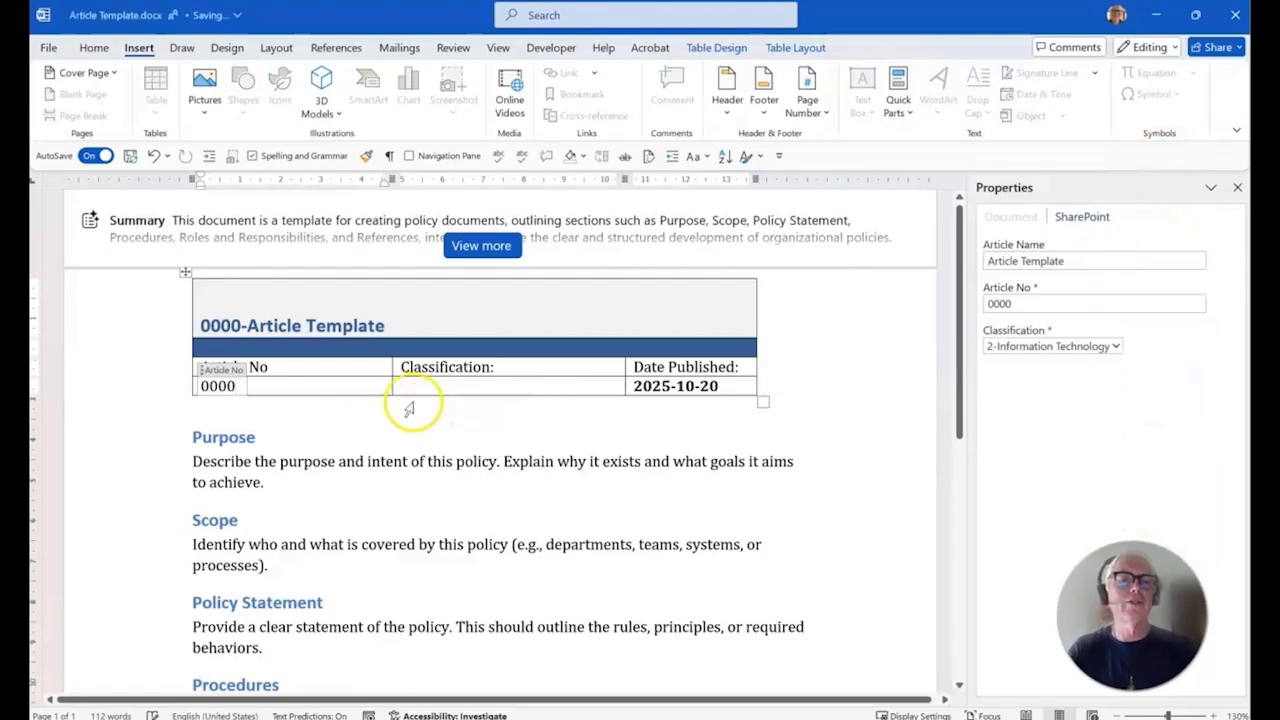
Step: Set the Article No property in the header table to 9999
left_click(251, 388)
key("BackSpace")
key("BackSpace")
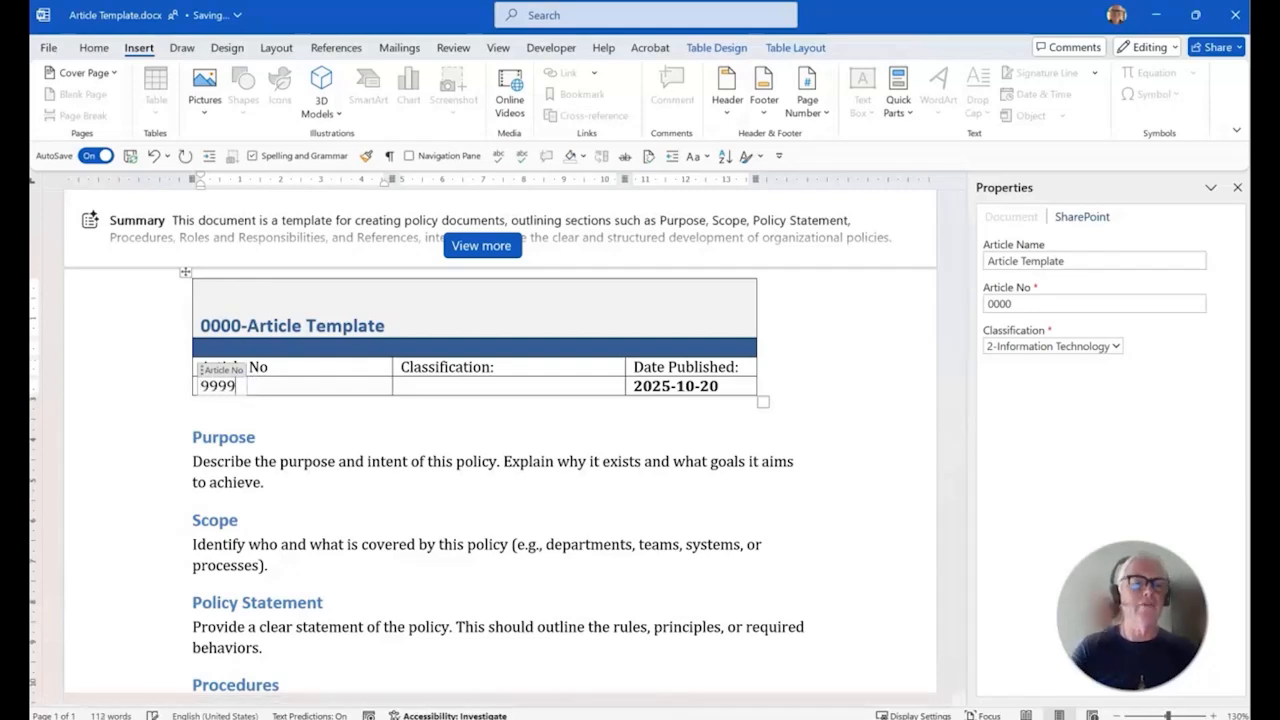
key("Tab")
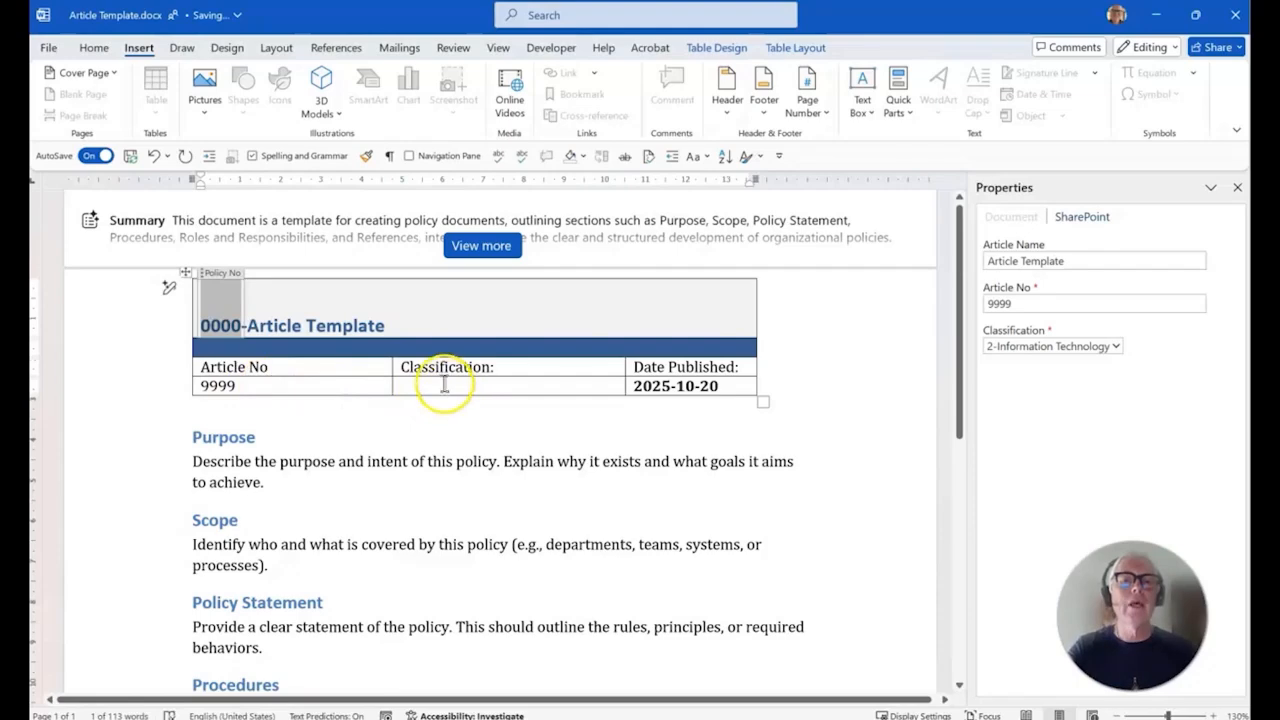
Step: Insert the Classification document property into the empty cell below the "Classification:" label
left_click(444, 385)
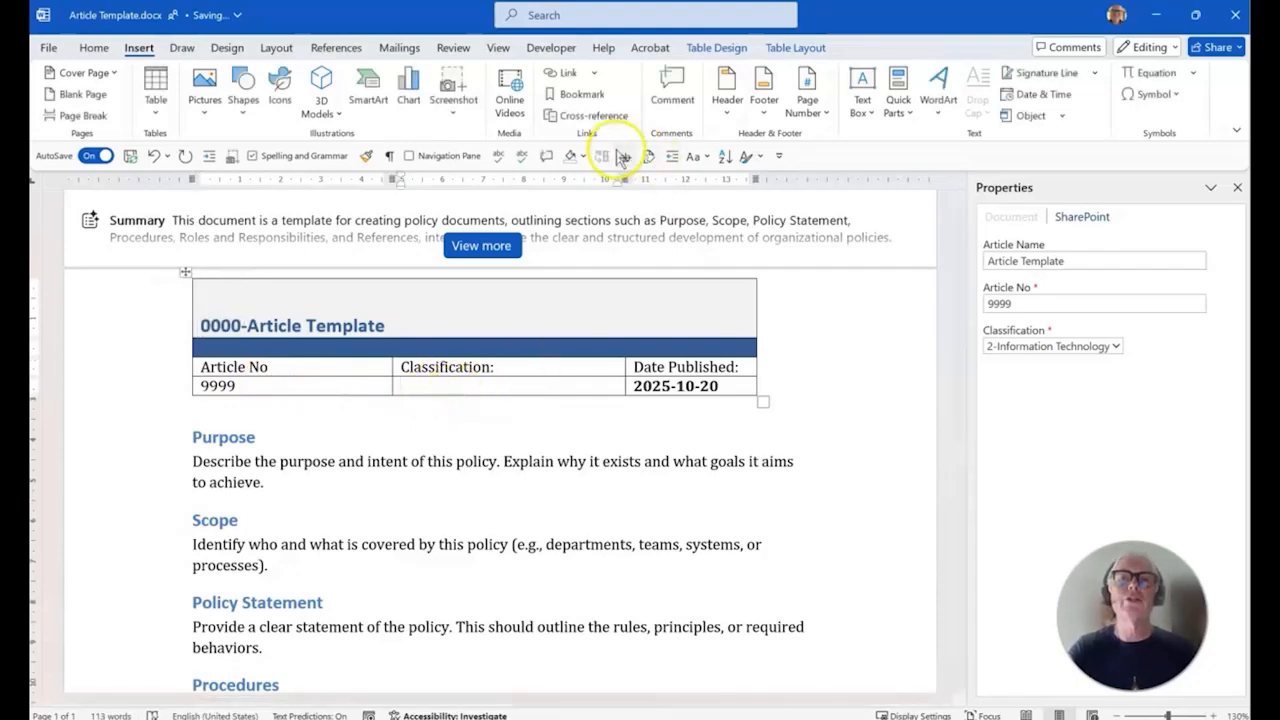
left_click(916, 107)
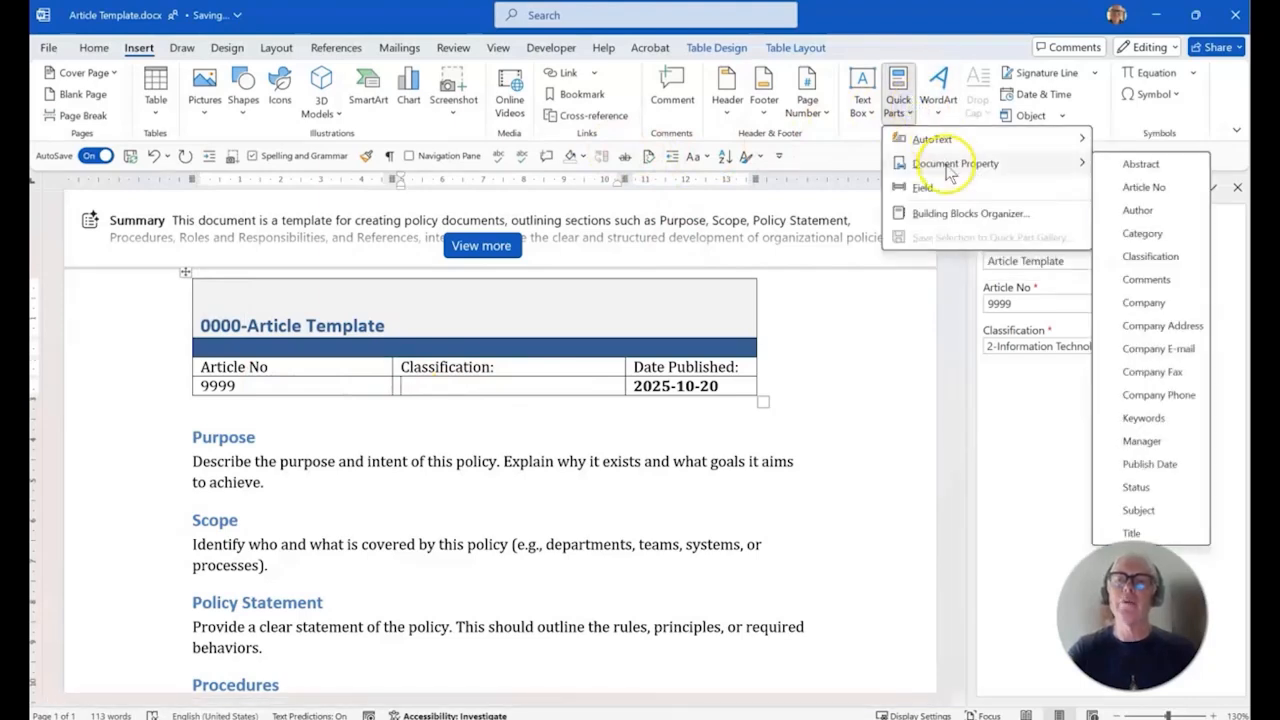
left_click(1148, 256)
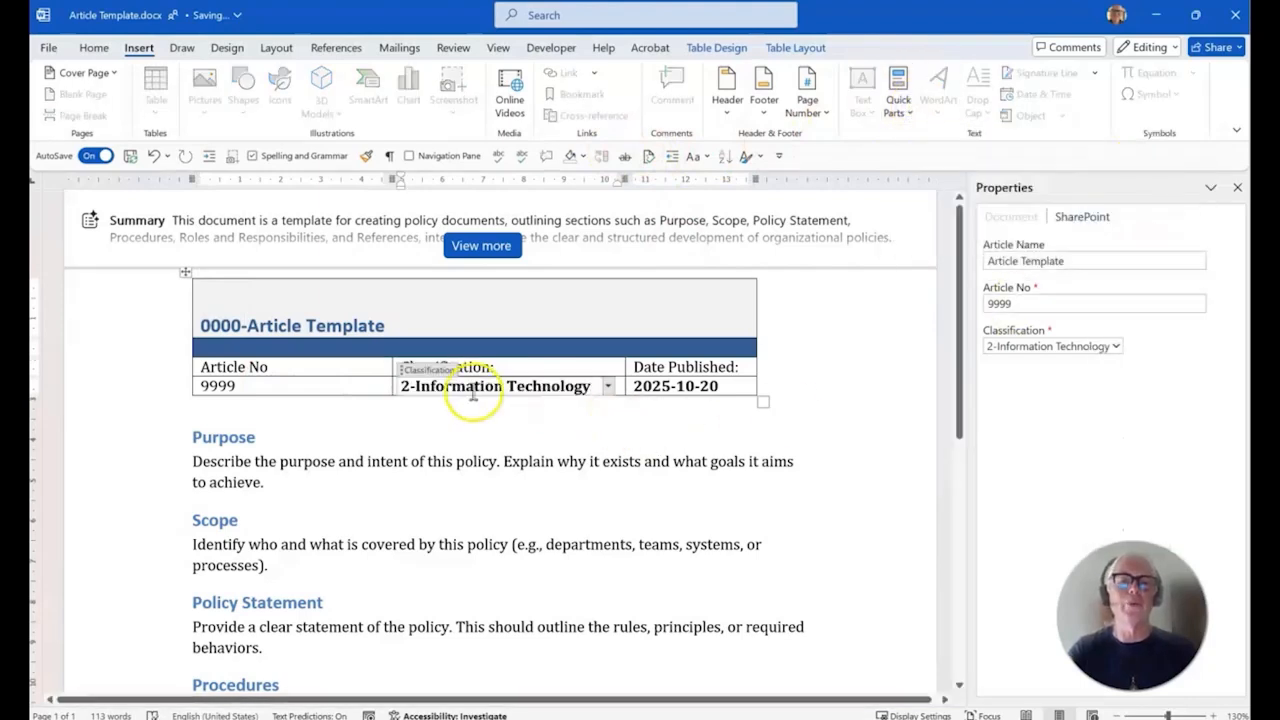
Step: Delete the existing date in the cell below "Date Published:"
left_click(675, 386)
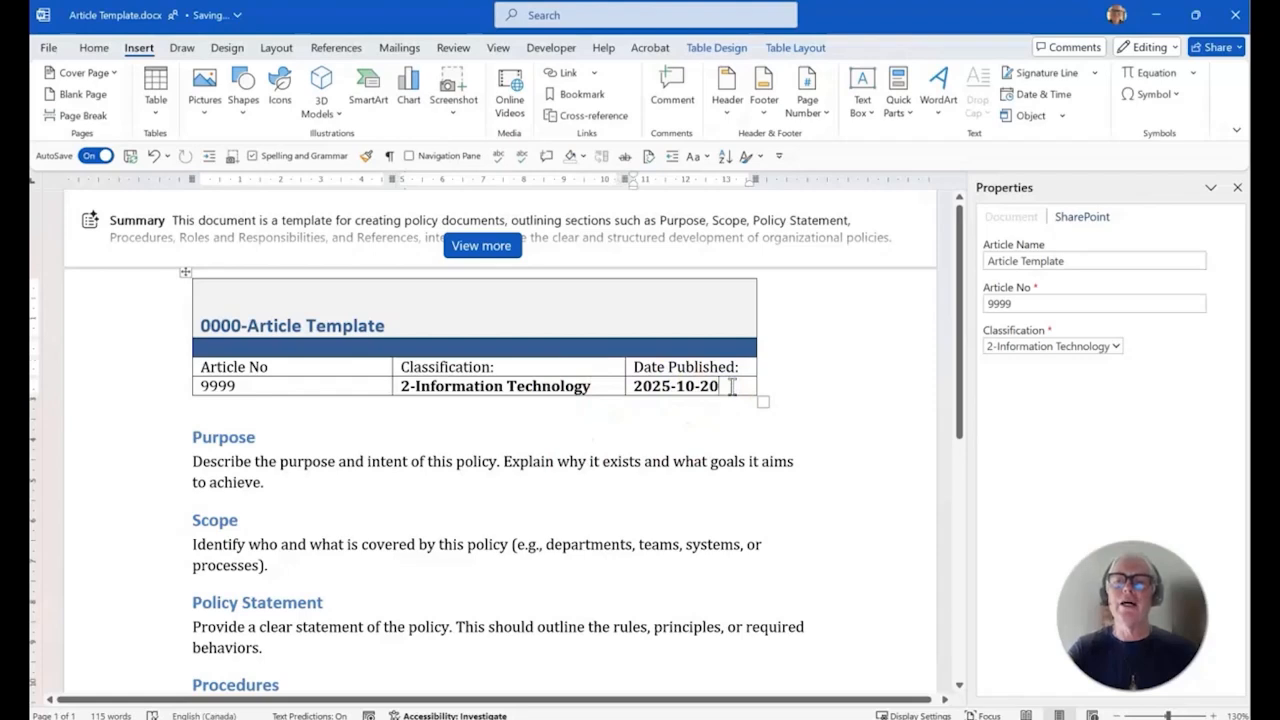
key("BackSpace")
key("BackSpace")
key("BackSpace")
key("BackSpace")
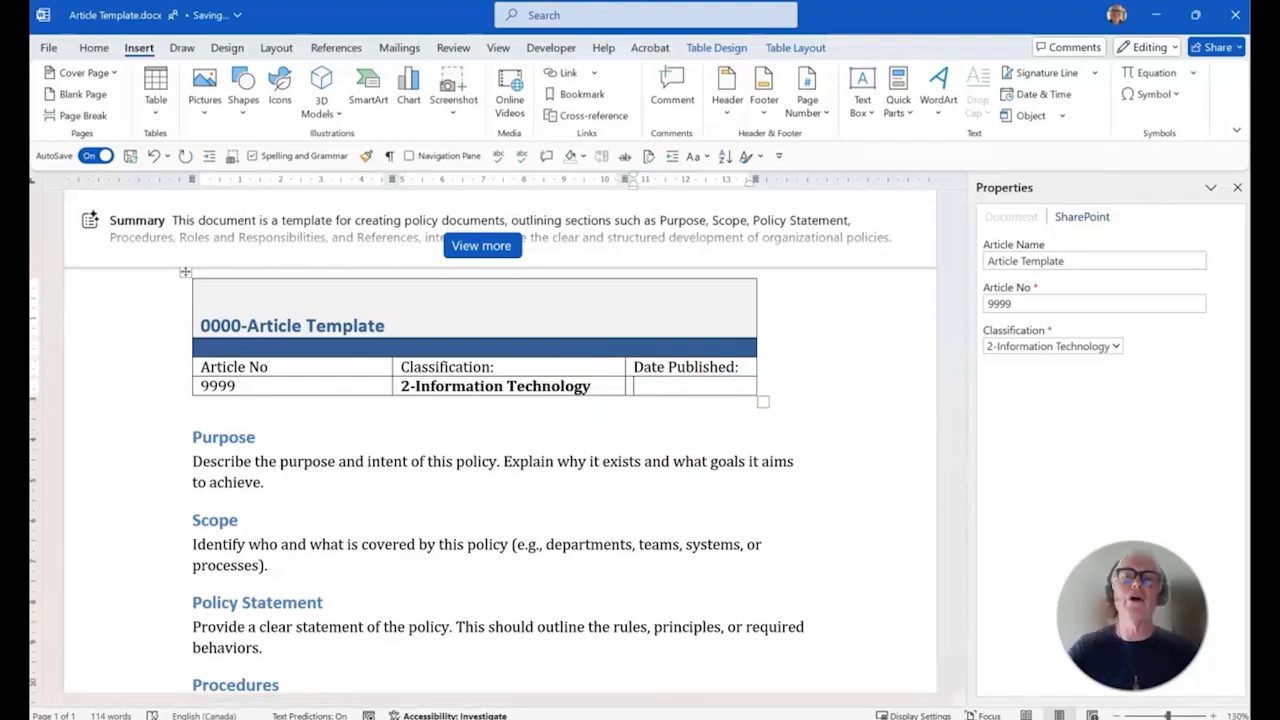
Step: Insert a CreateDate field with preserved formatting into the cell below "Date Published:"
left_click(897, 104)
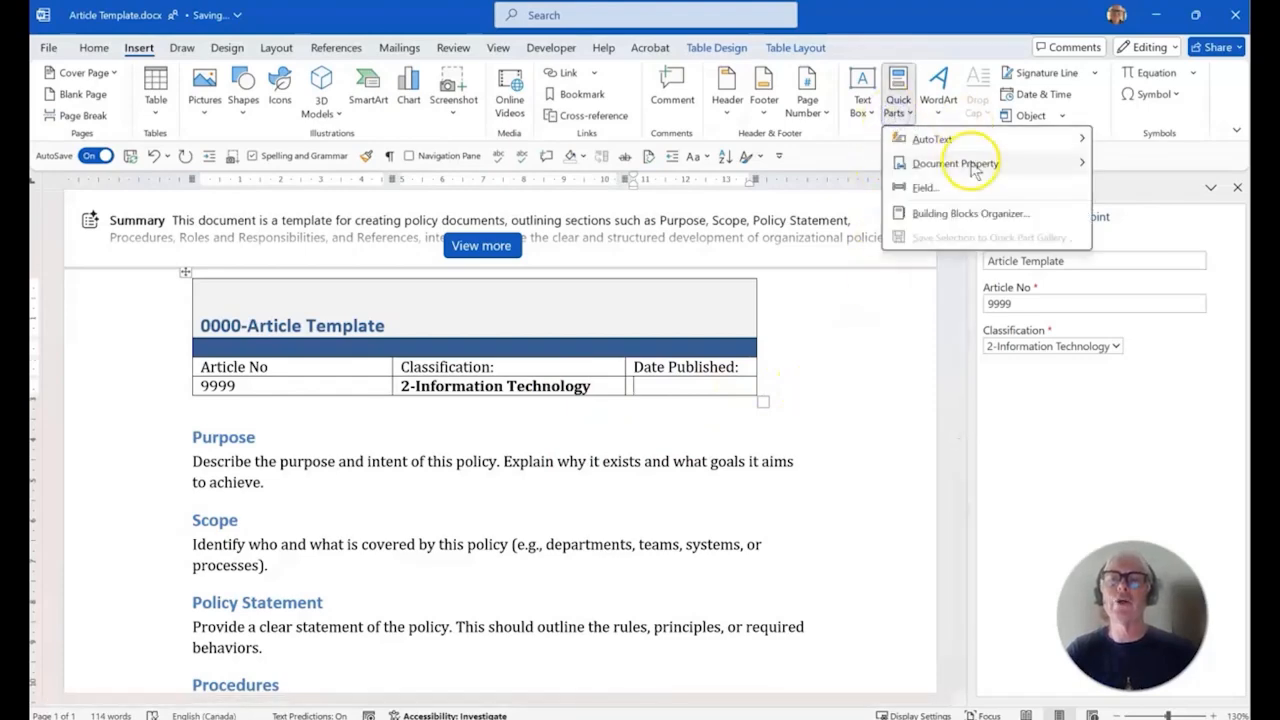
mouse_move(968, 165)
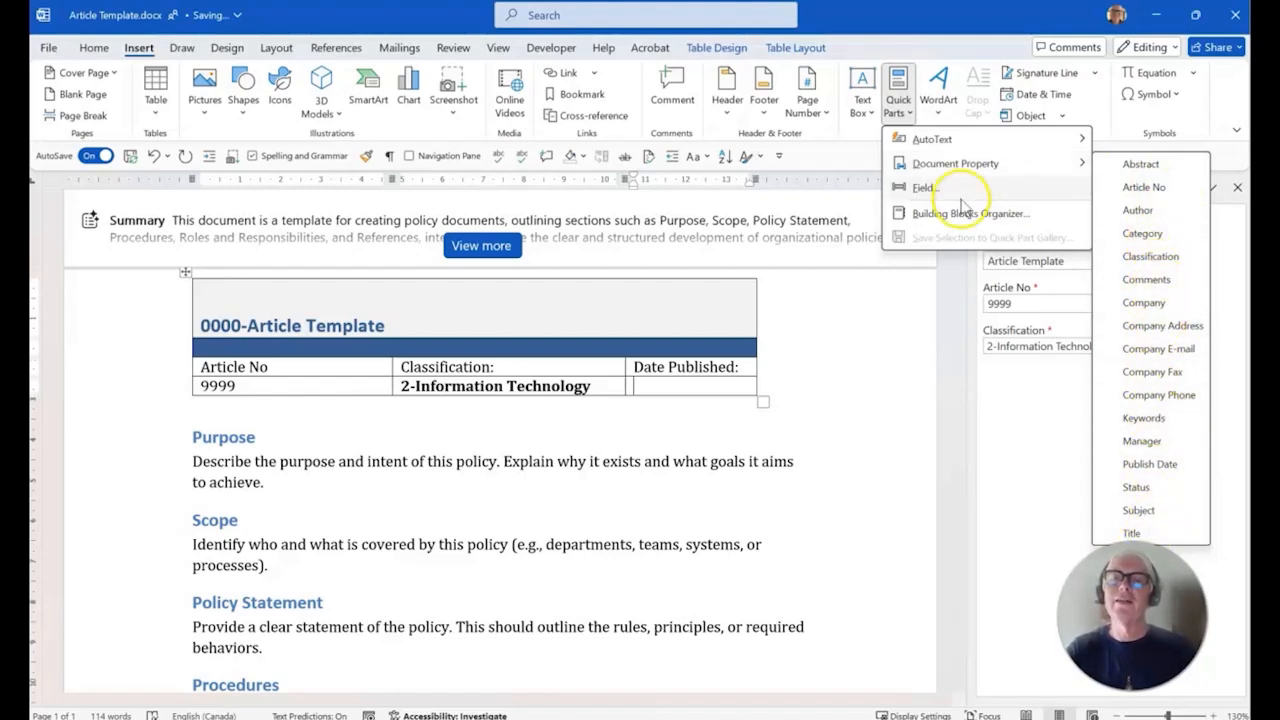
left_click(933, 187)
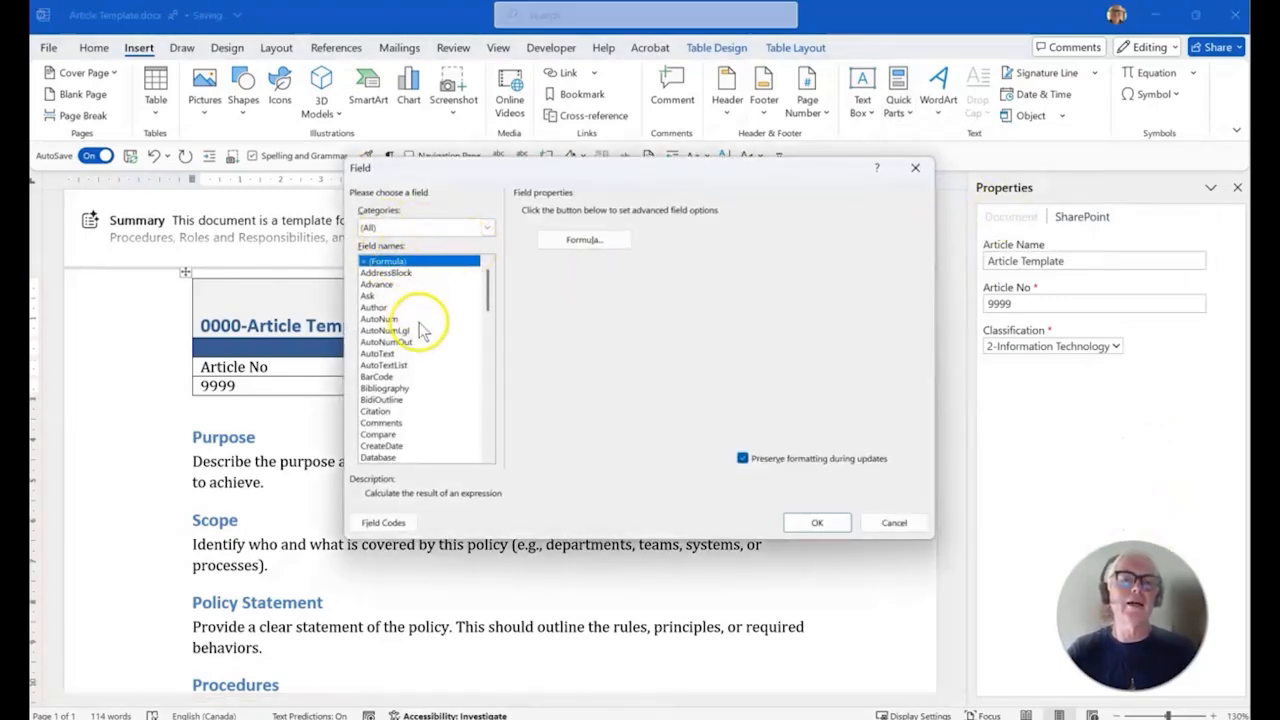
scroll(420, 330, "down", 3)
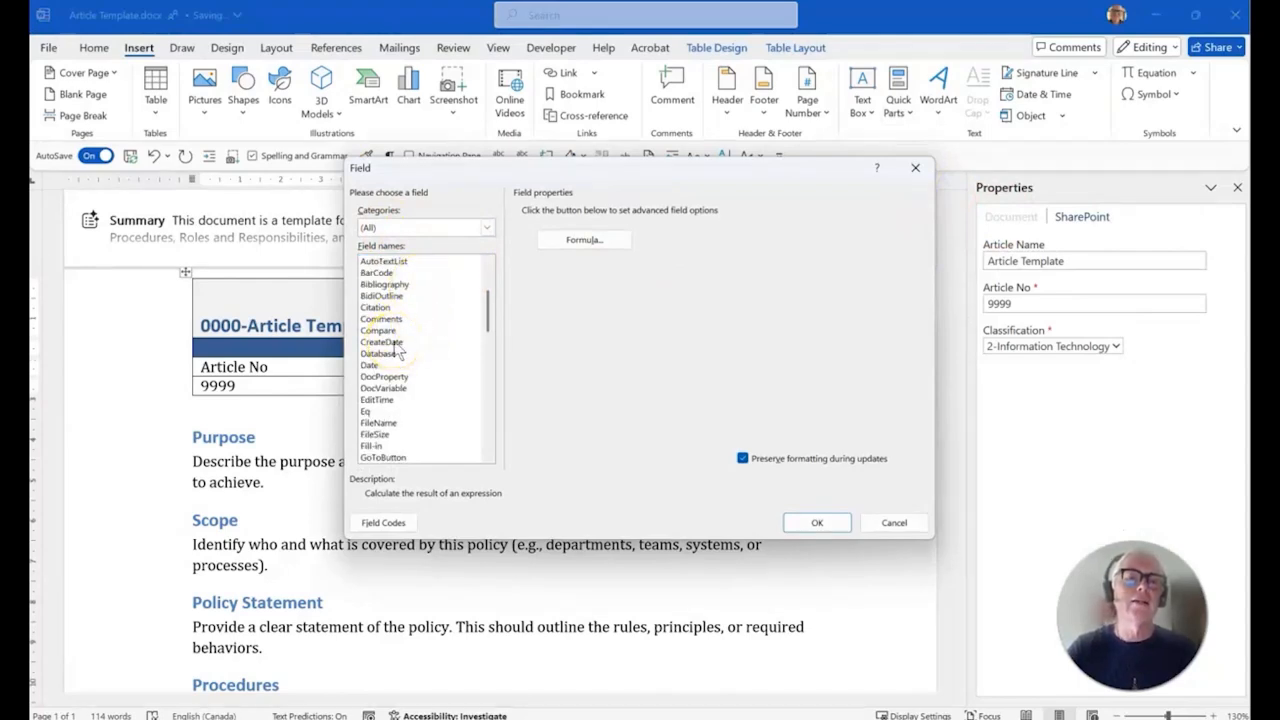
scroll(398, 349, "down", 6)
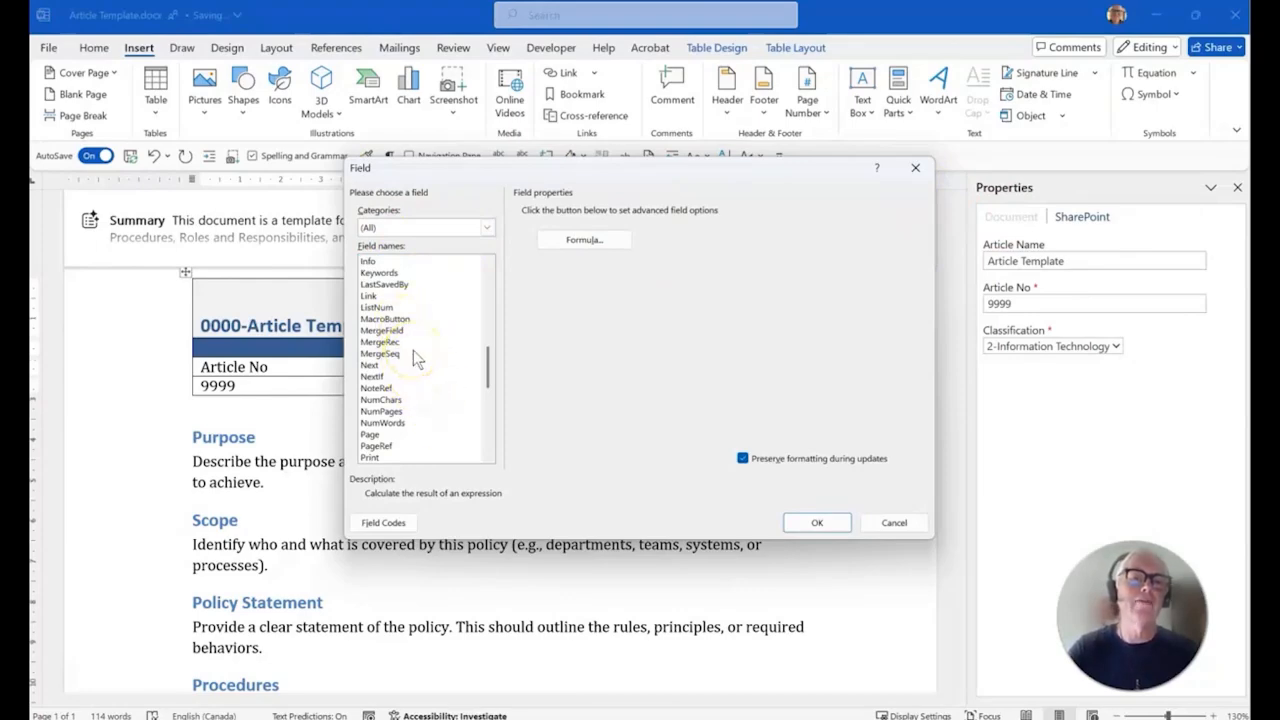
scroll(413, 350, "up", 5)
left_click(395, 275)
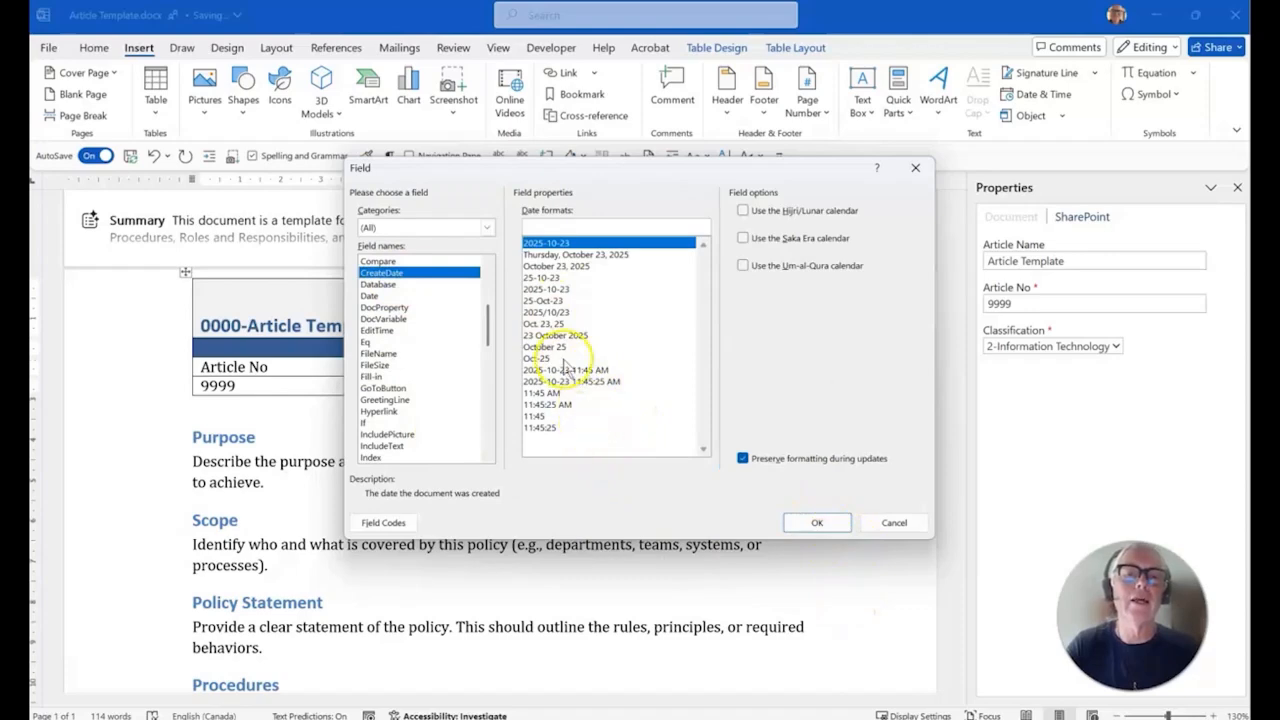
left_click(829, 532)
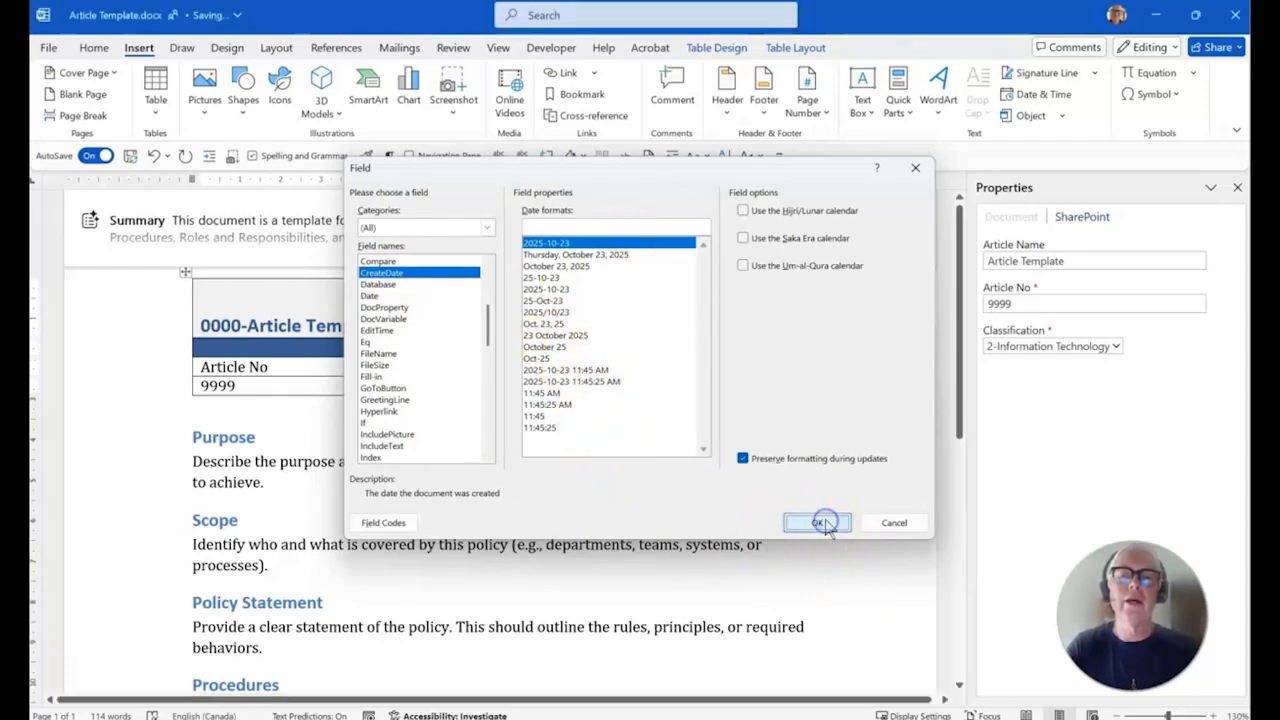
Step: Close the Word template with its properties pane and reload the Knowledge Base library in SharePoint
left_click(1238, 188)
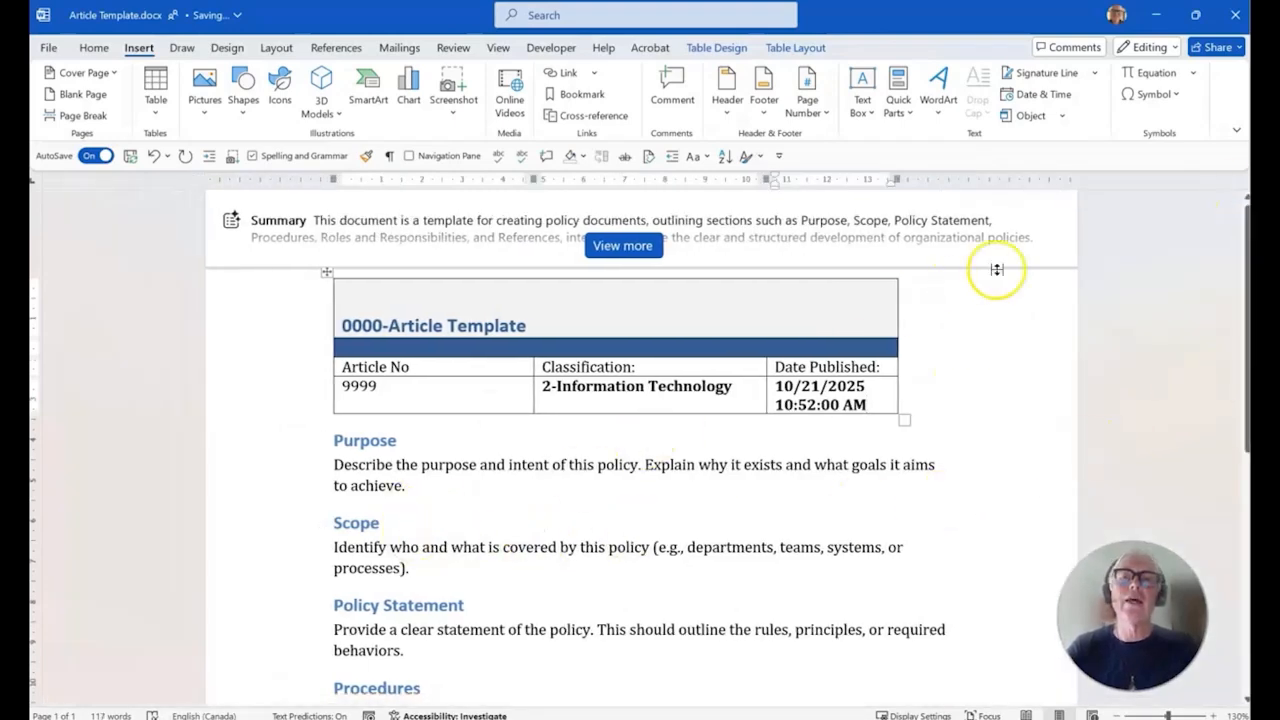
left_click(1236, 15)
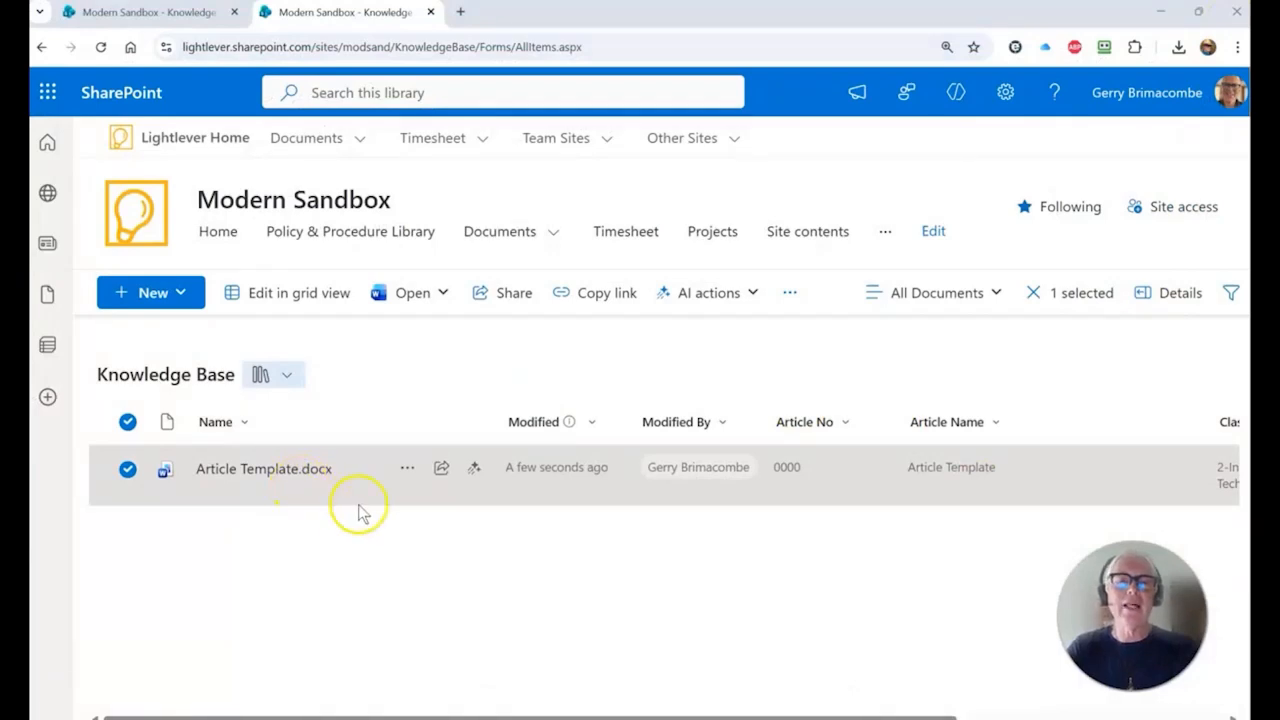
left_click(101, 47)
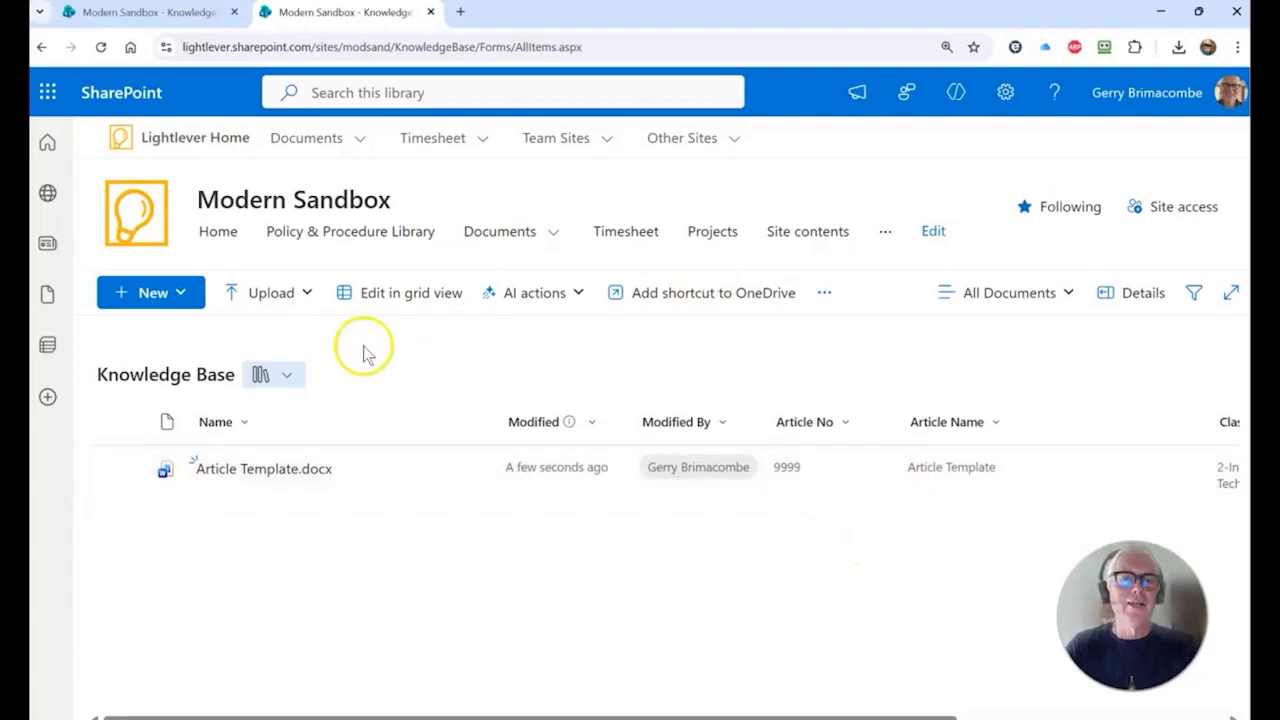
Step: Copy Article Template.docx into the same Knowledge Base library
mouse_move(276, 480)
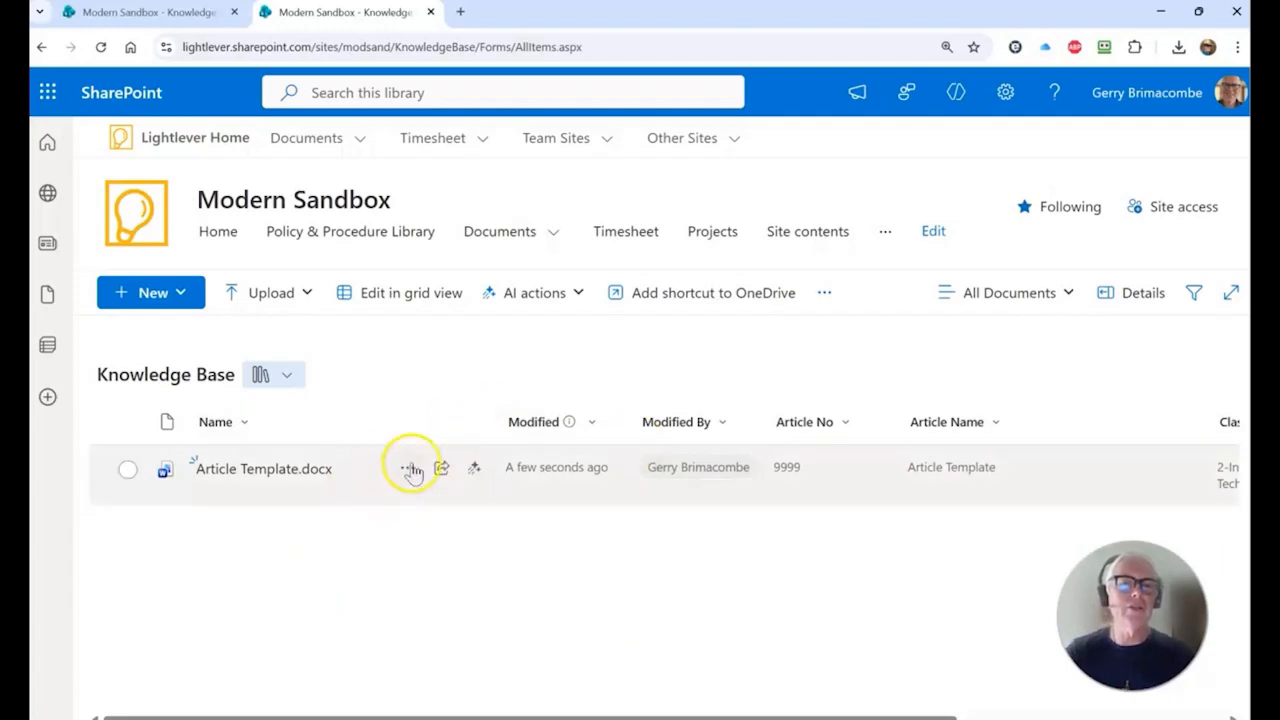
left_click(408, 470)
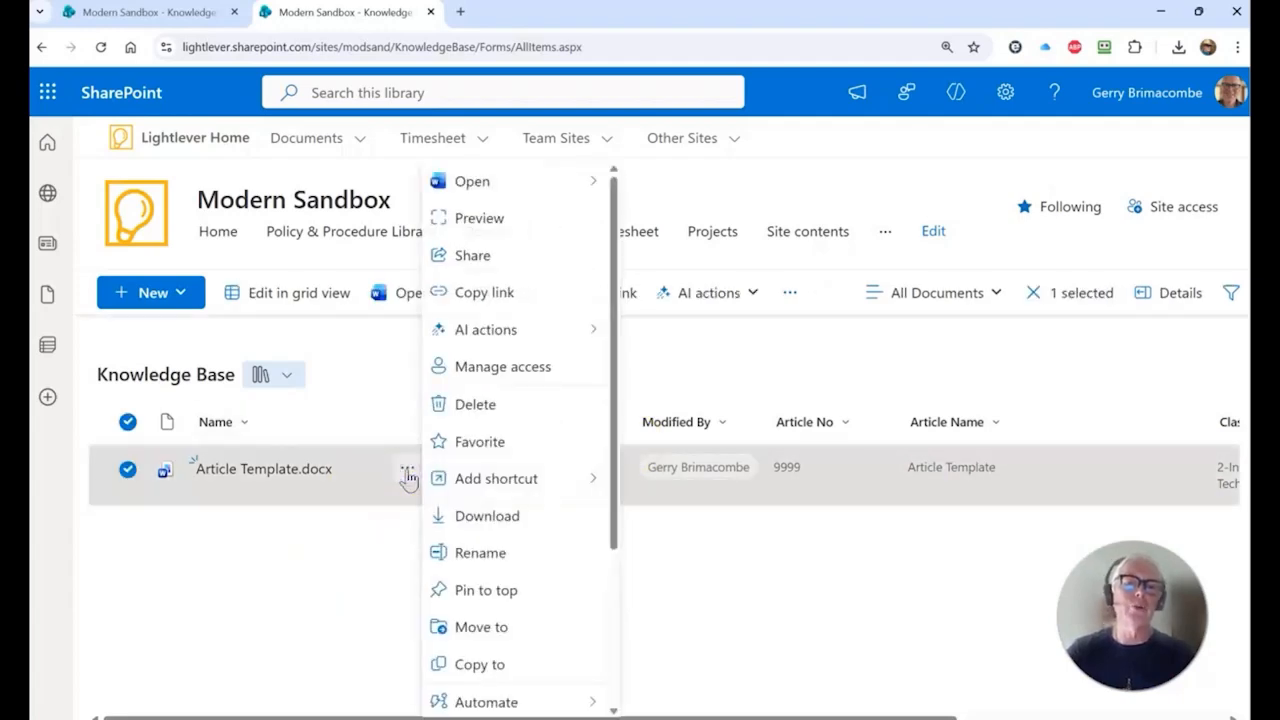
left_click(497, 664)
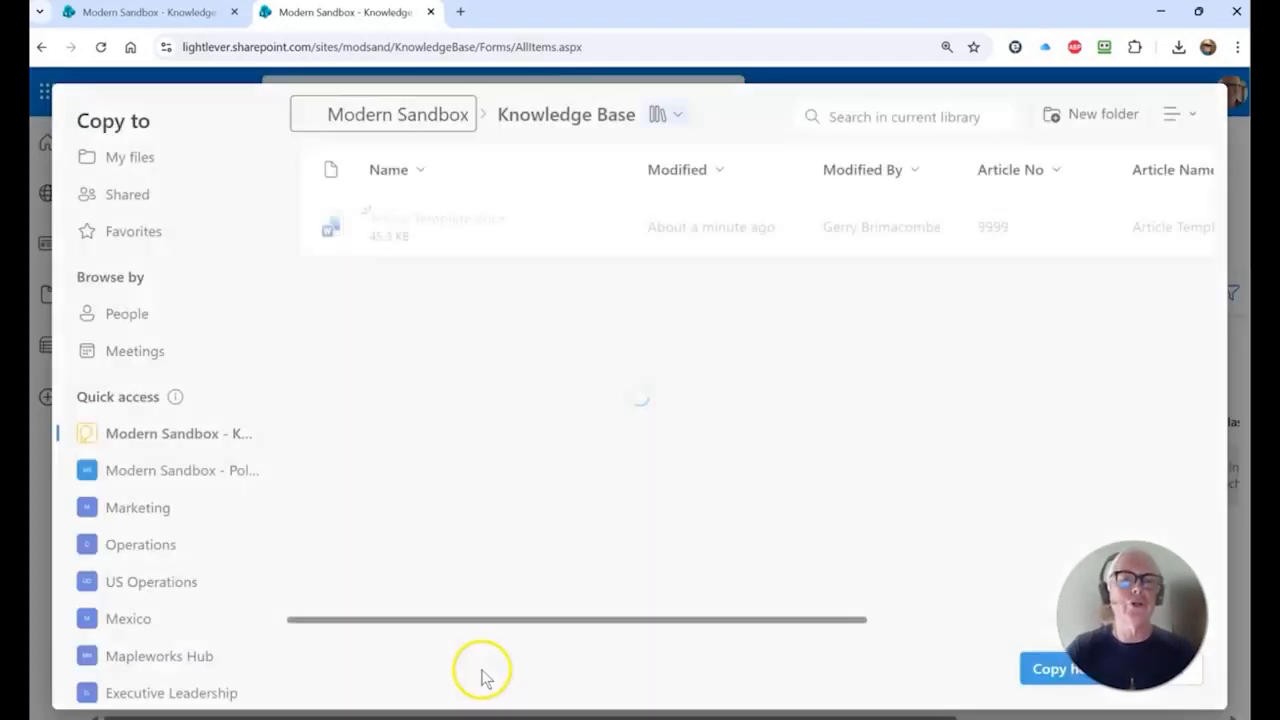
left_click(1040, 669)
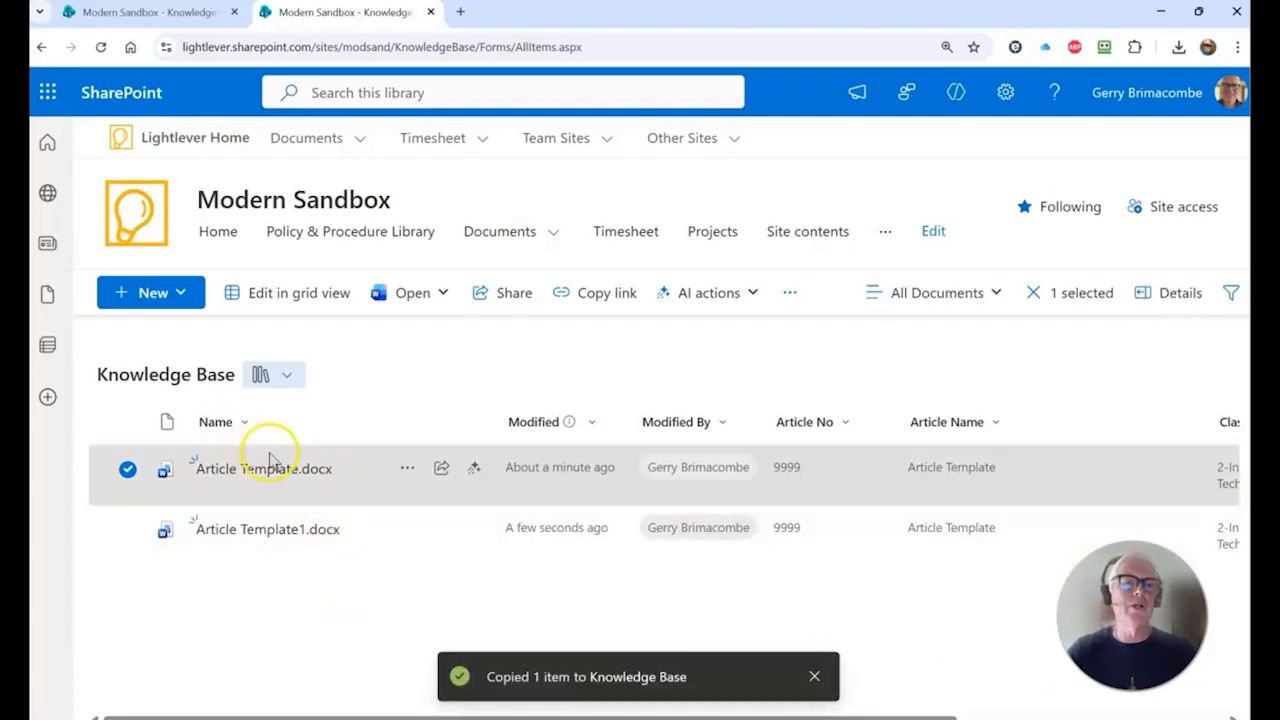
Step: Copy both Article Template.docx and Article Template1.docx into the Knowledge Base library to get more example files
left_click(128, 528)
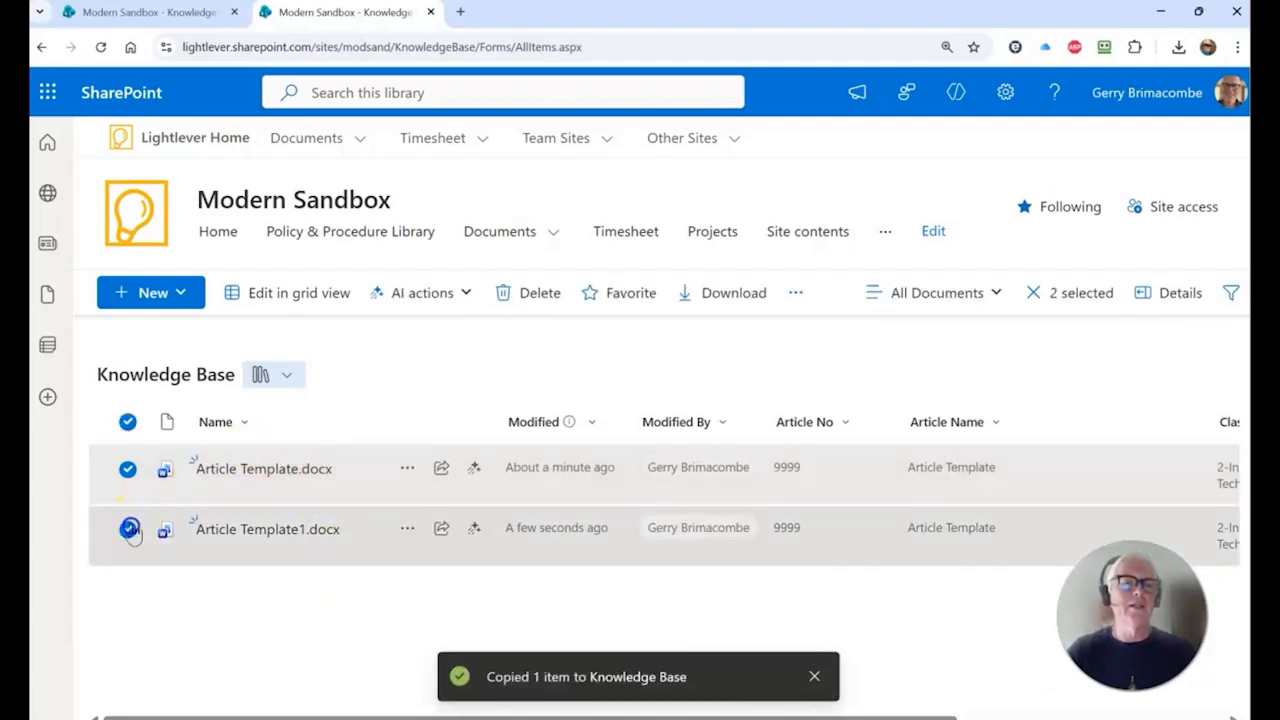
left_click(790, 292)
left_click(801, 292)
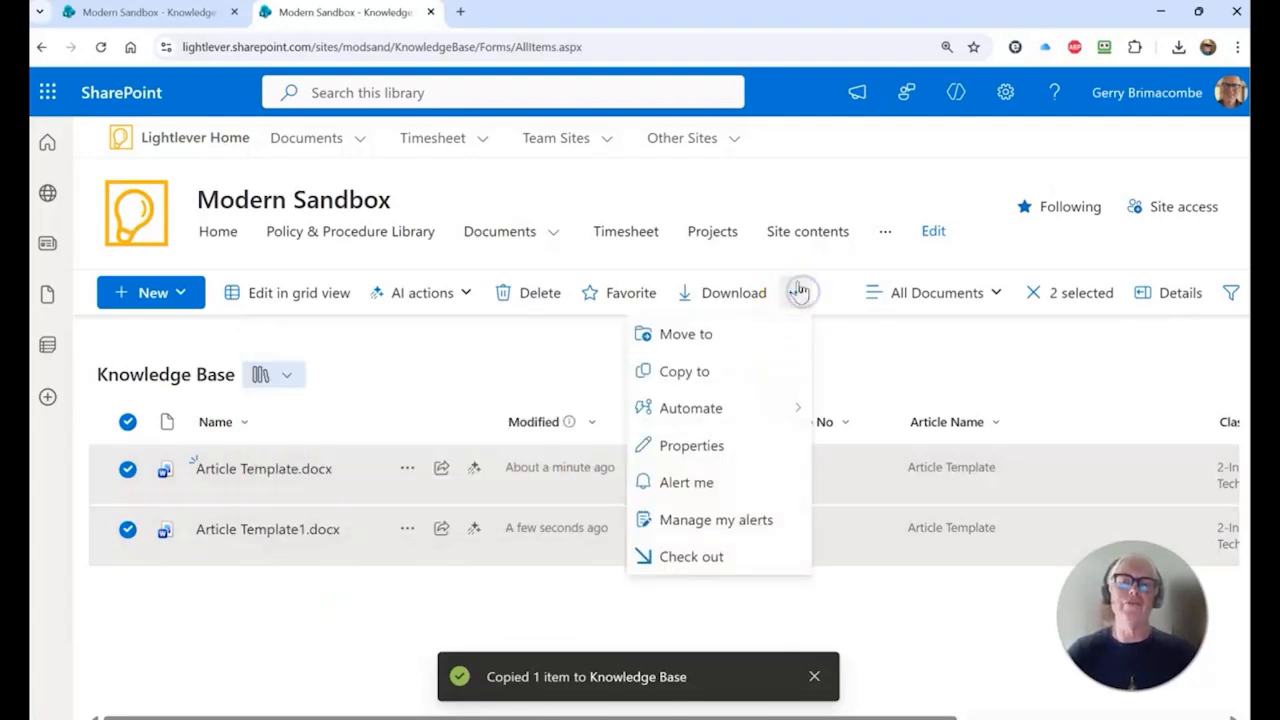
left_click(708, 373)
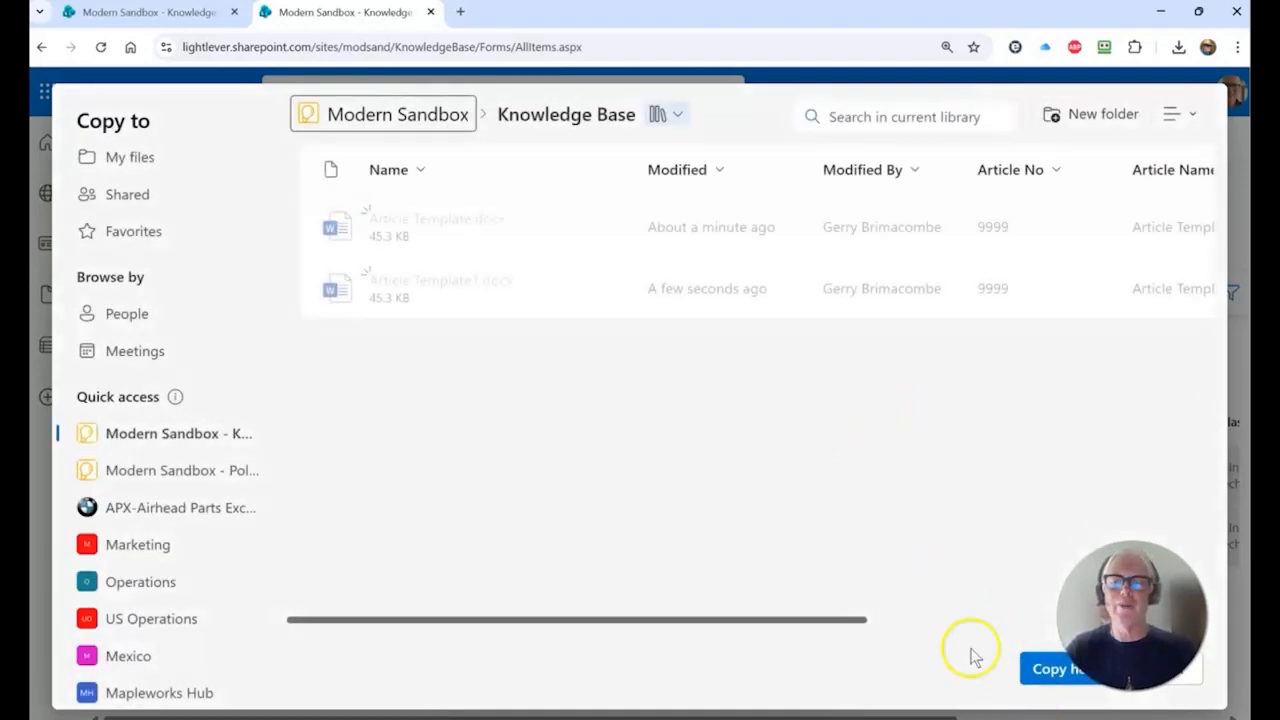
left_click(1035, 667)
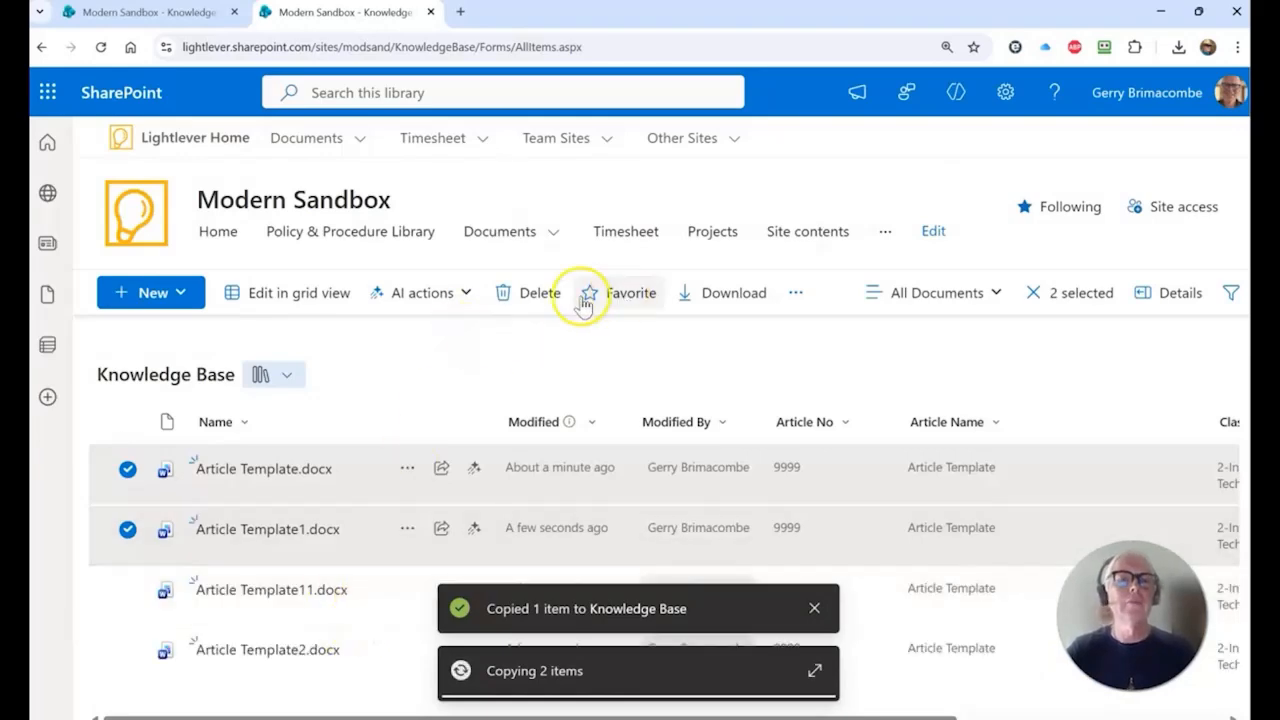
Step: Switch the library to grid editing and rename Article Template1.docx as "Example 1"
left_click(251, 295)
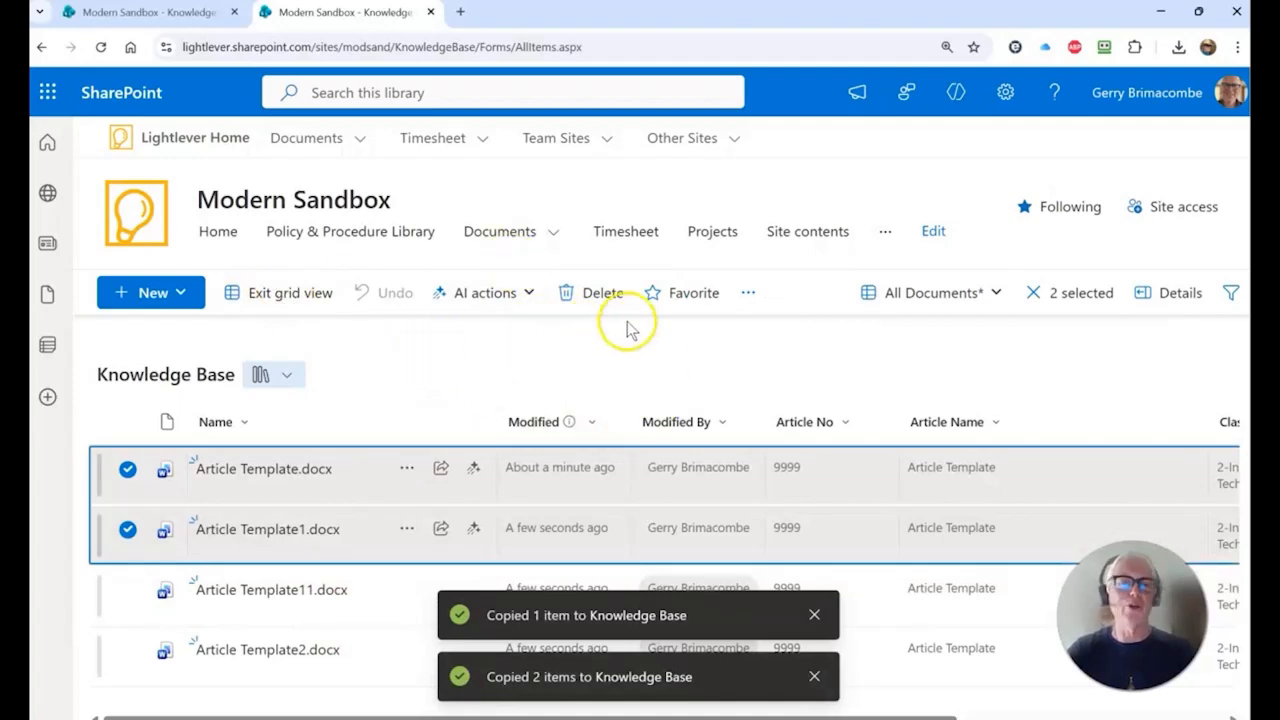
left_click(357, 532)
left_click(357, 532)
type("Exa")
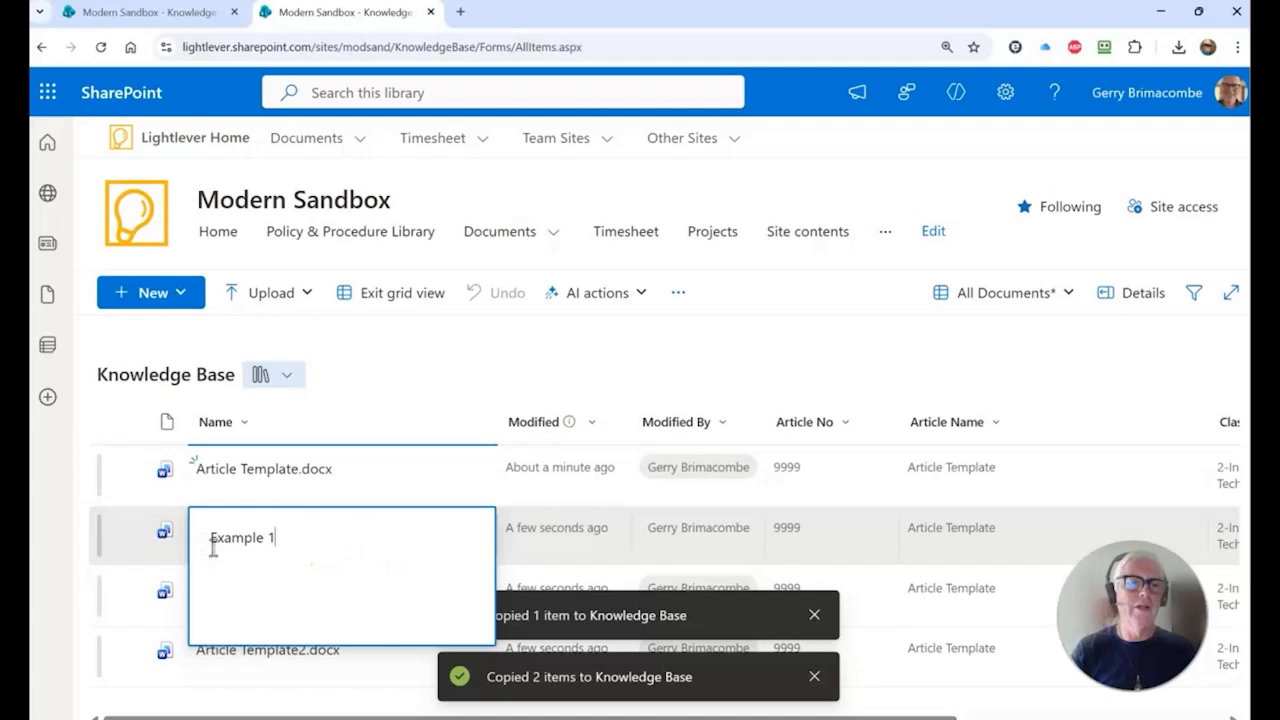
type("mple 1")
key("Return")
Step: Try to rename Article Template11.docx as "Example 2" in the library grid
left_click(253, 590)
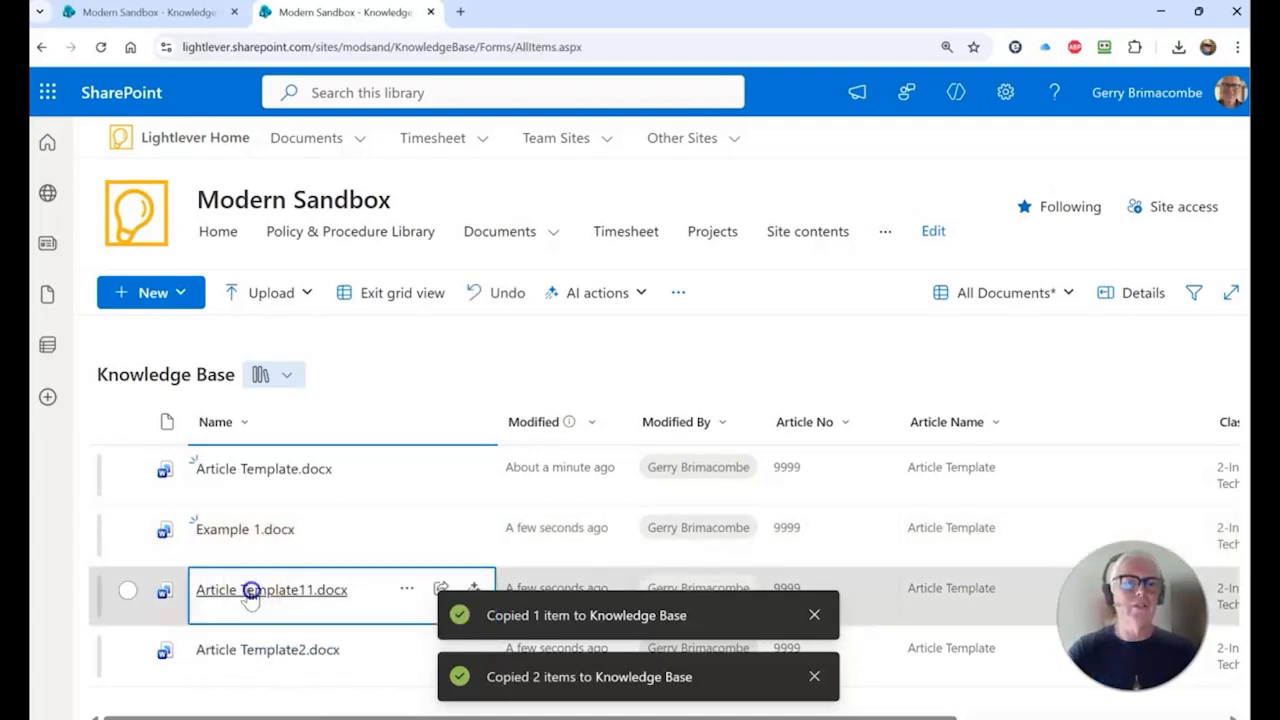
left_click(362, 597)
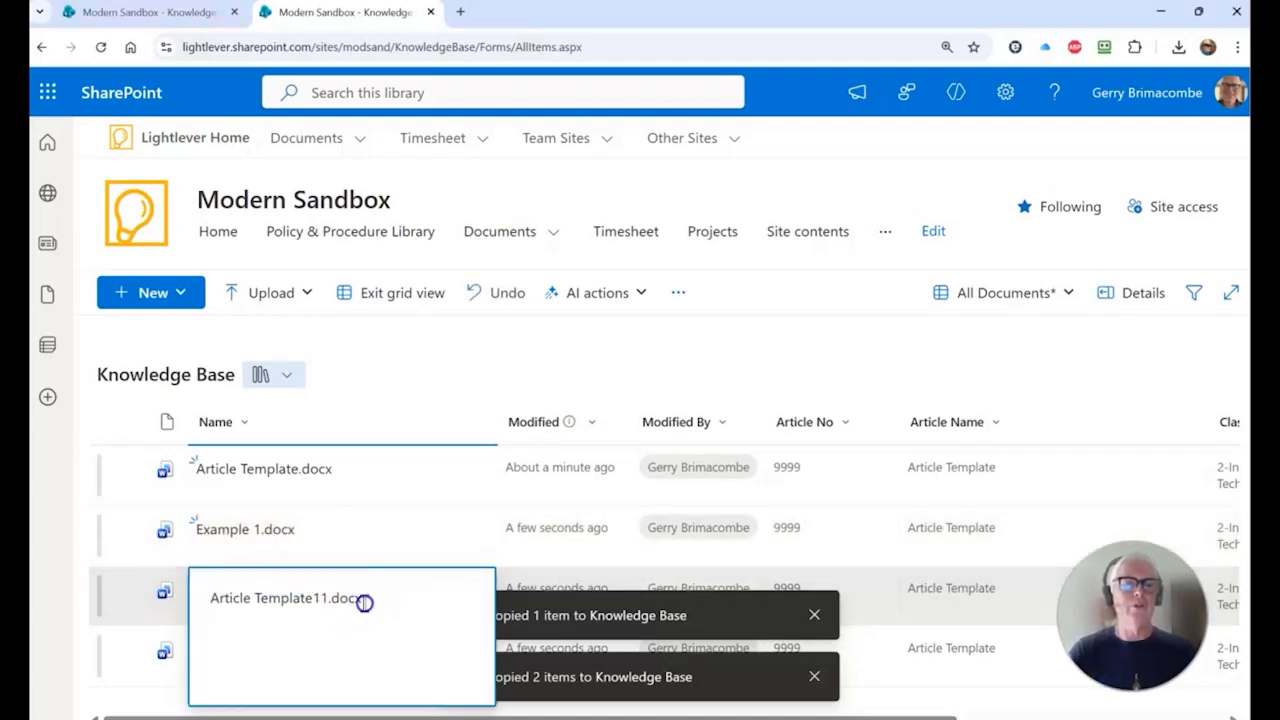
key("ctrl+a")
type("Exa")
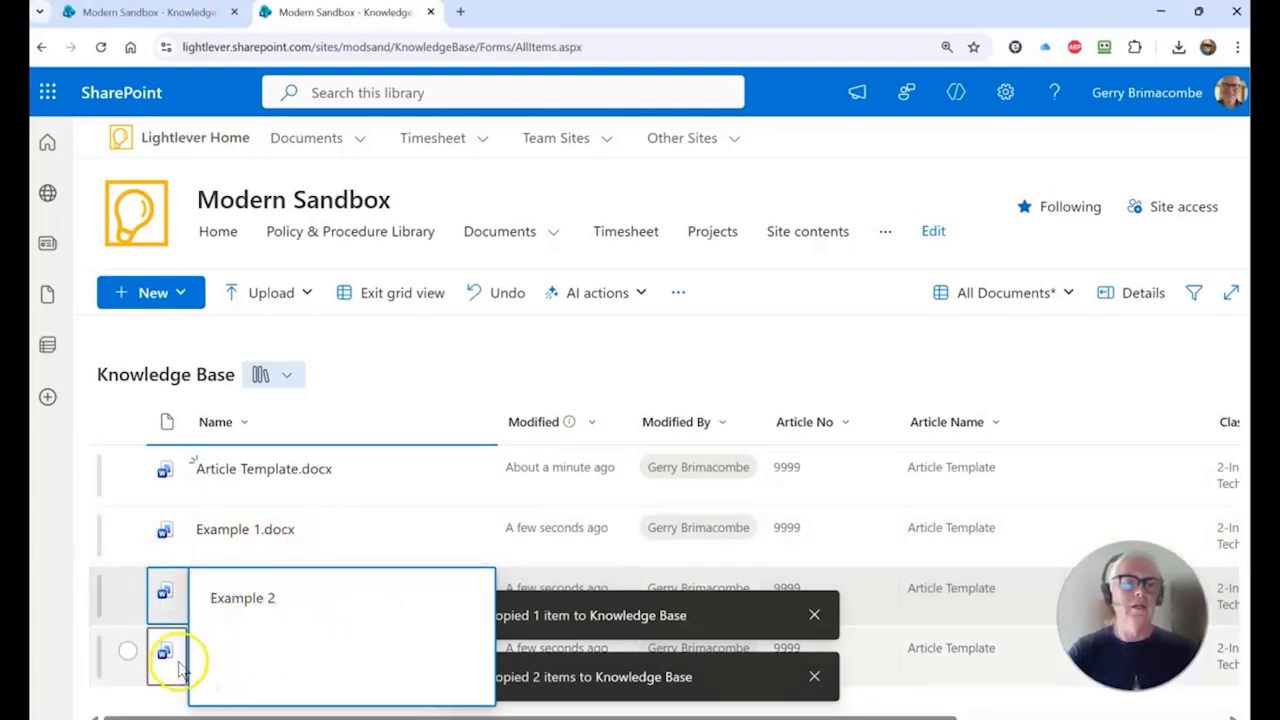
left_click(178, 672)
Step: Stay on the library page and rename Article Template2.docx as "Example 2.docx"
left_click(288, 650)
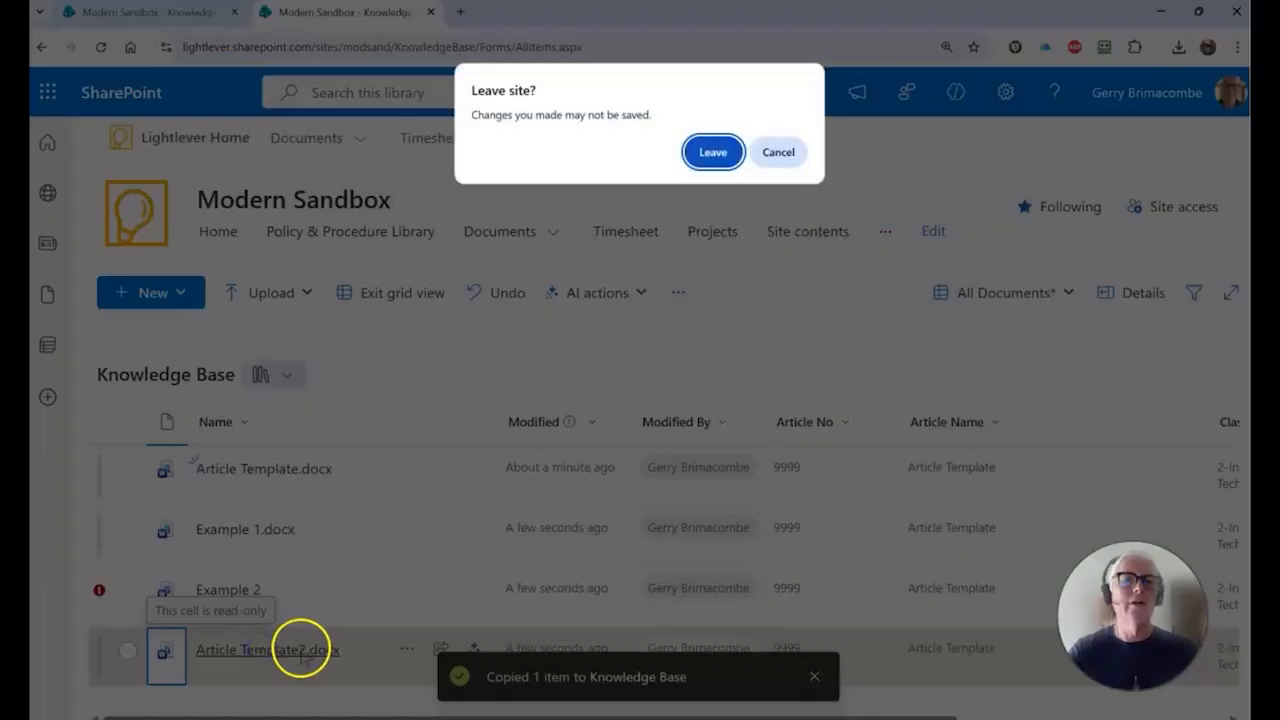
left_click(776, 152)
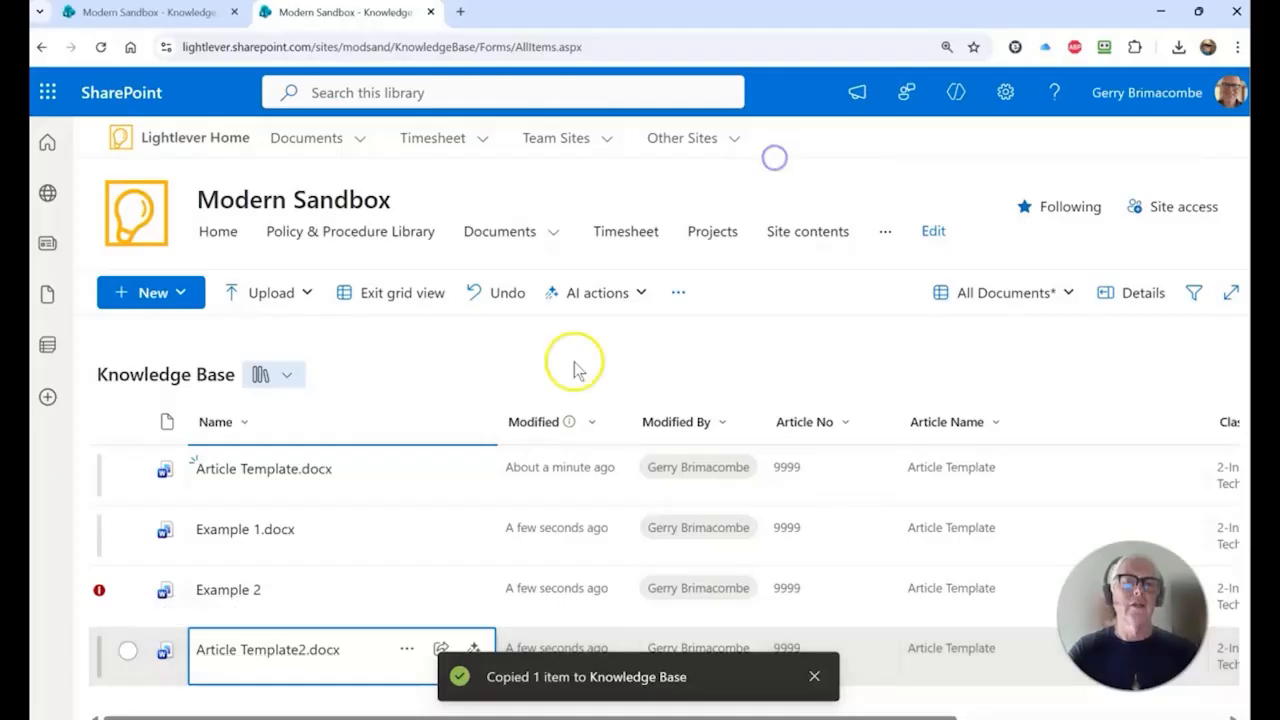
left_click(348, 645)
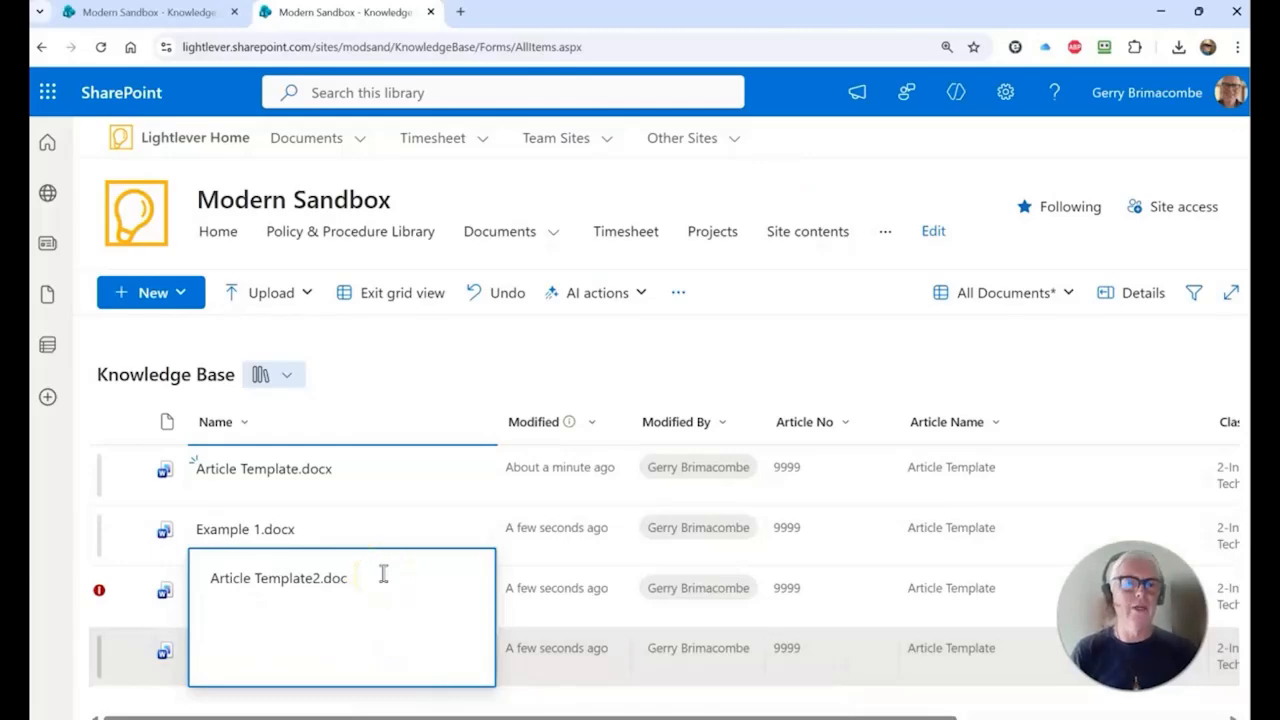
type("Exam")
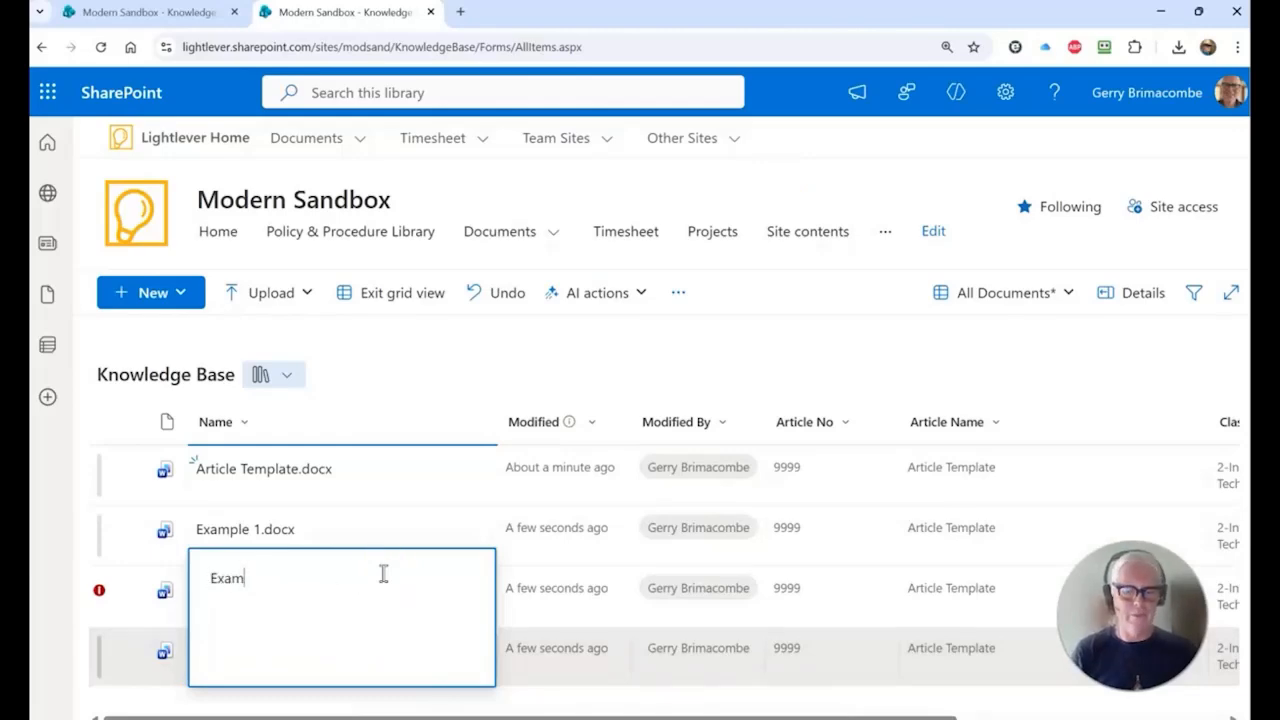
type("ple 2.docx")
left_click(322, 661)
left_click(360, 523)
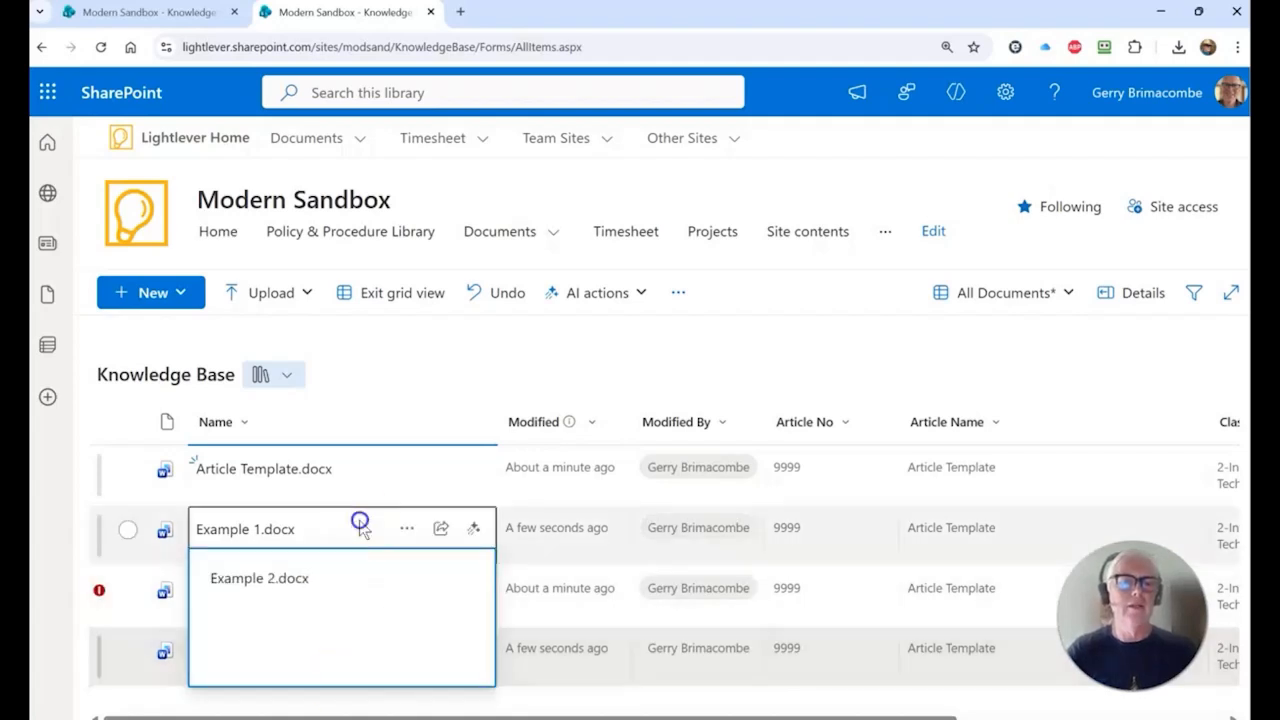
Step: Rename Article Template11.docx as "Example 3" in the library grid
left_click(361, 592)
left_click(361, 592)
left_click_drag(365, 598, 169, 611)
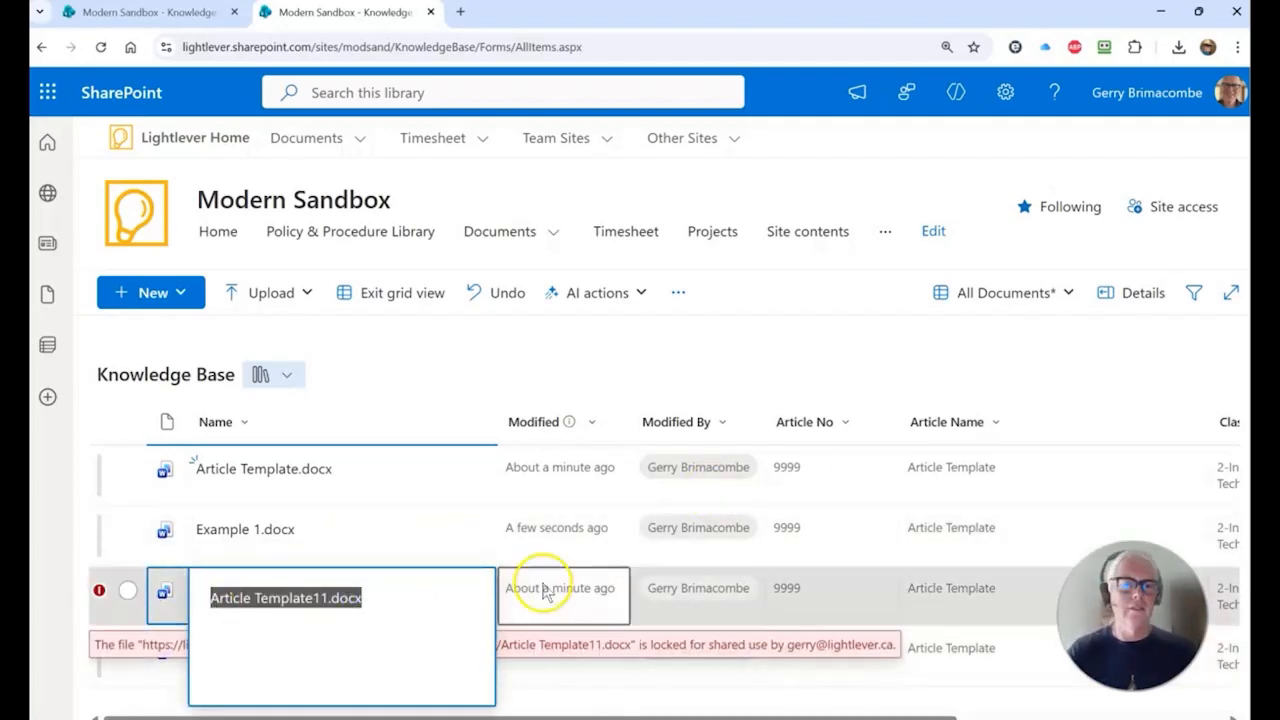
triple_click(323, 595)
type("Example 3")
key("Tab")
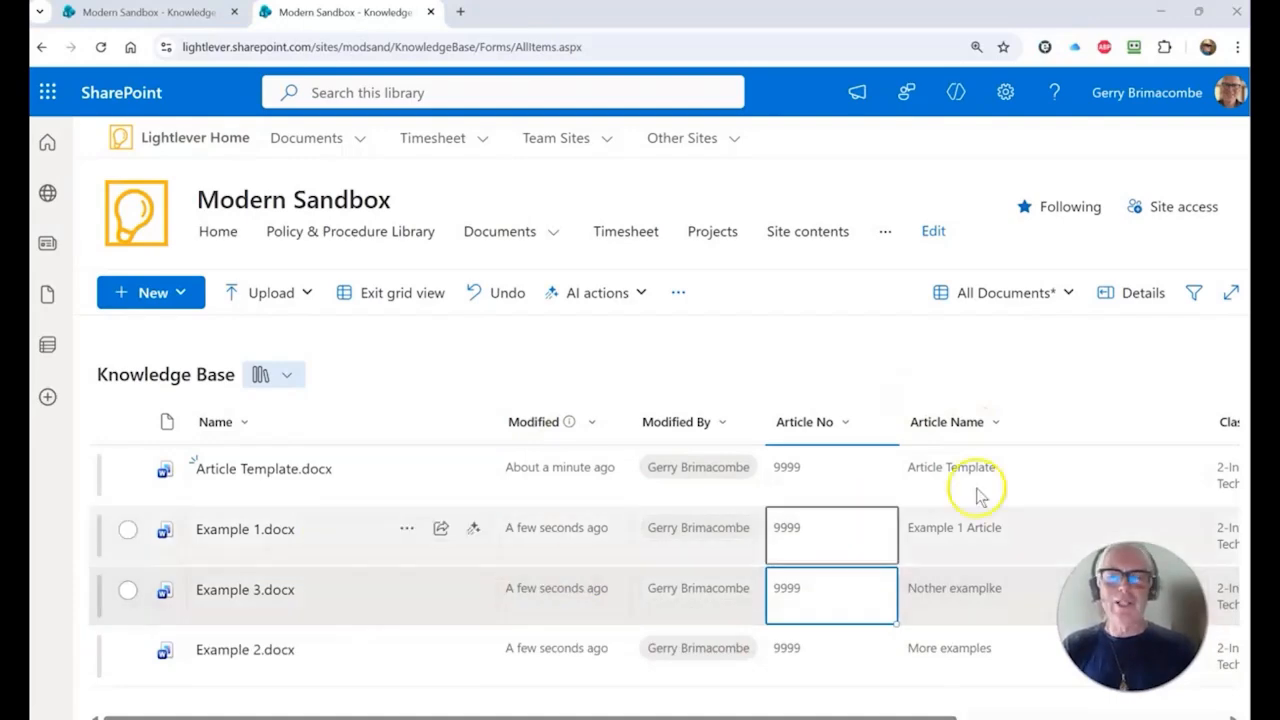
Step: Set the Article No of Example 1.docx to 1001
left_click(851, 478)
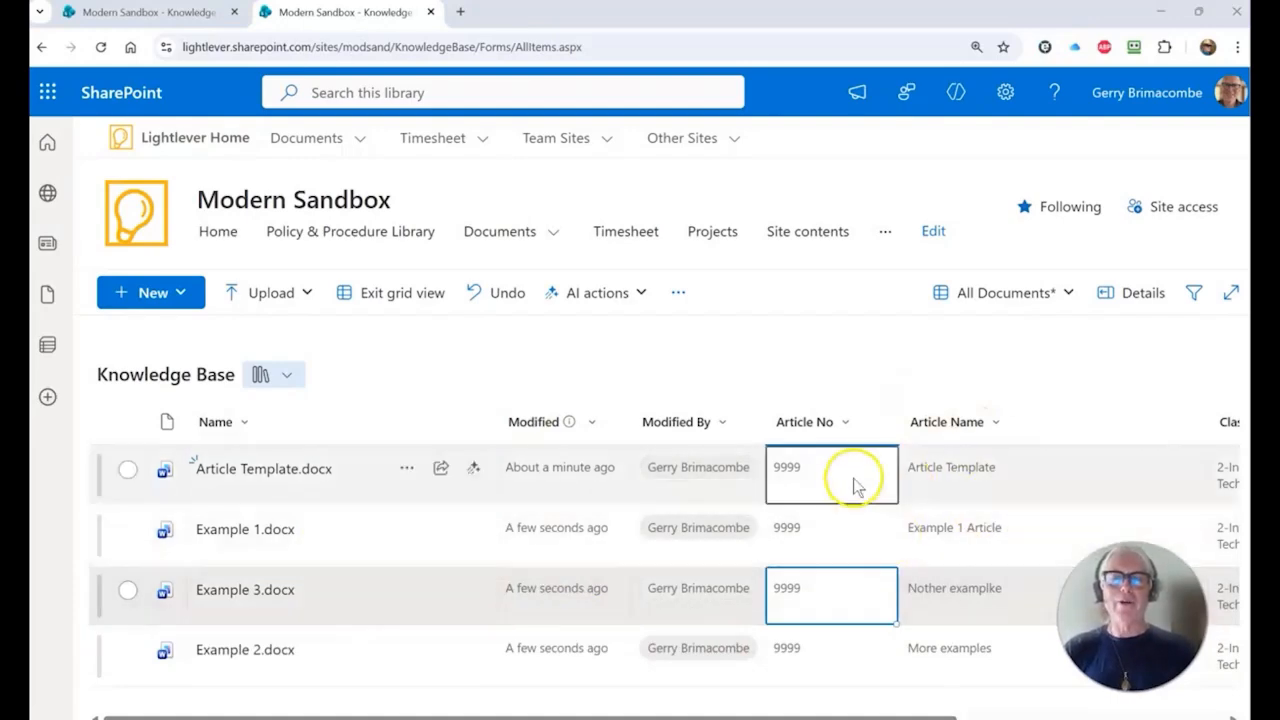
left_click(840, 534)
left_click(840, 535)
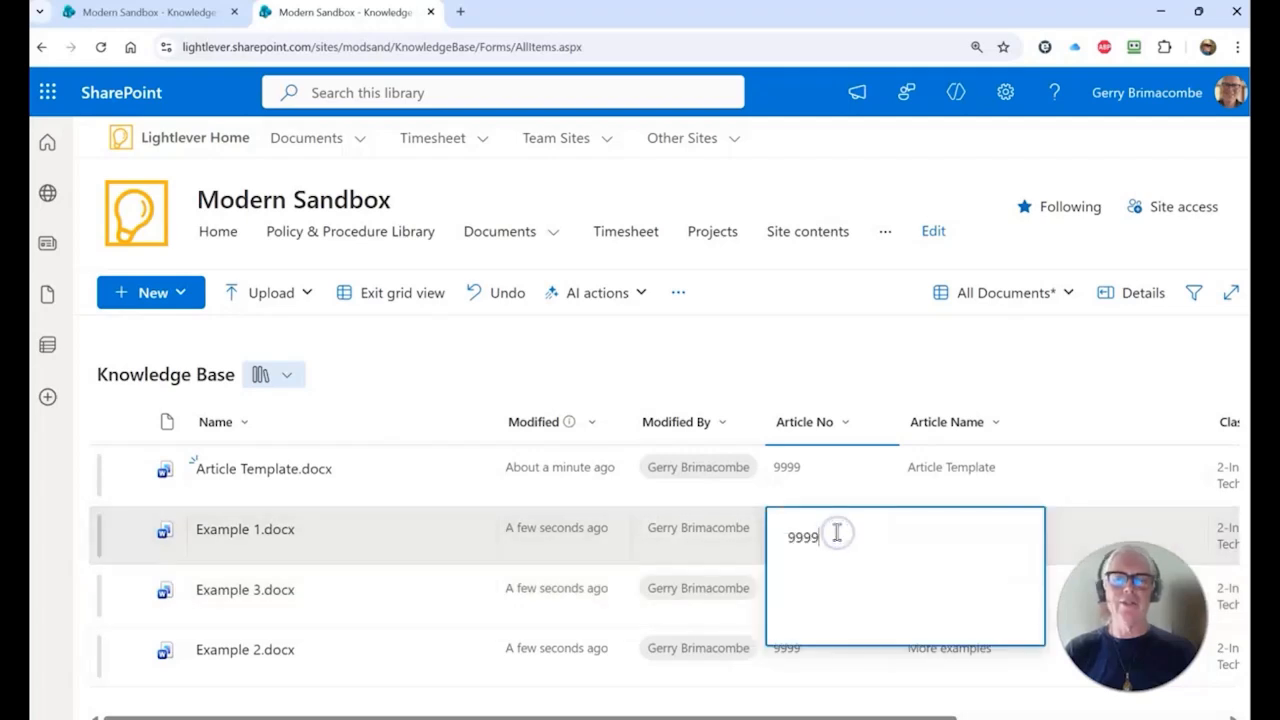
double_click(795, 540)
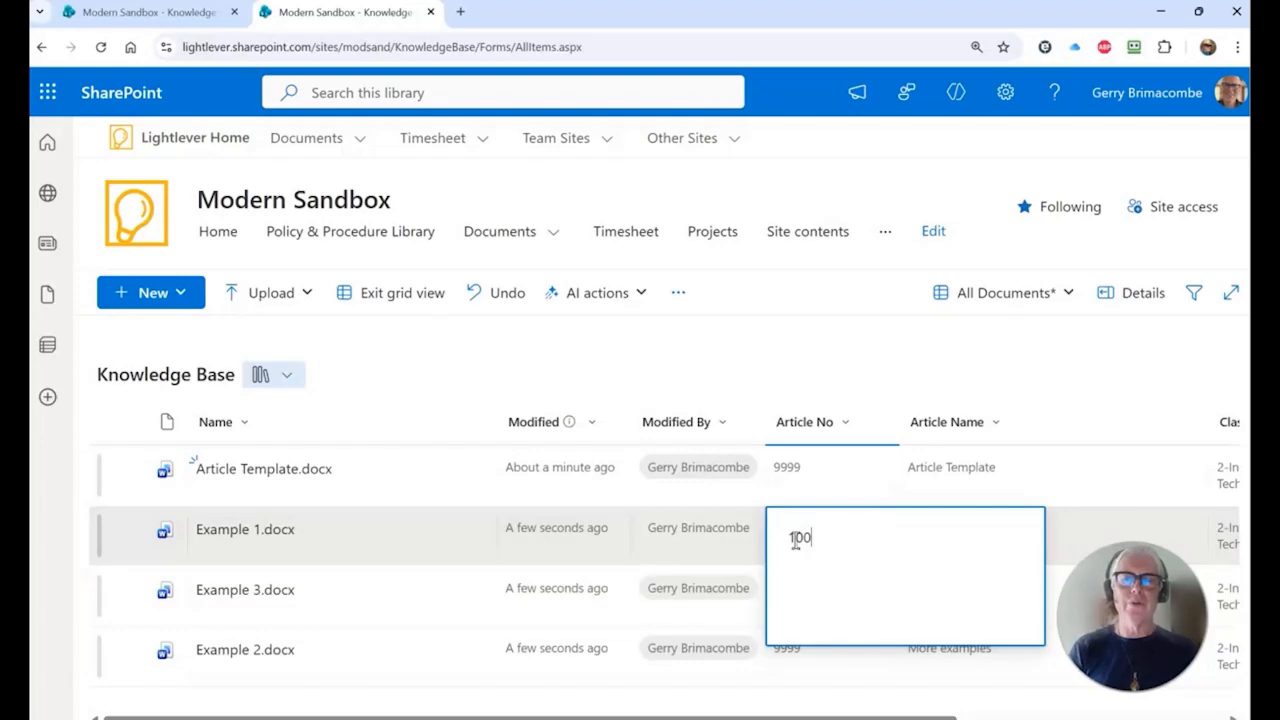
type("1001")
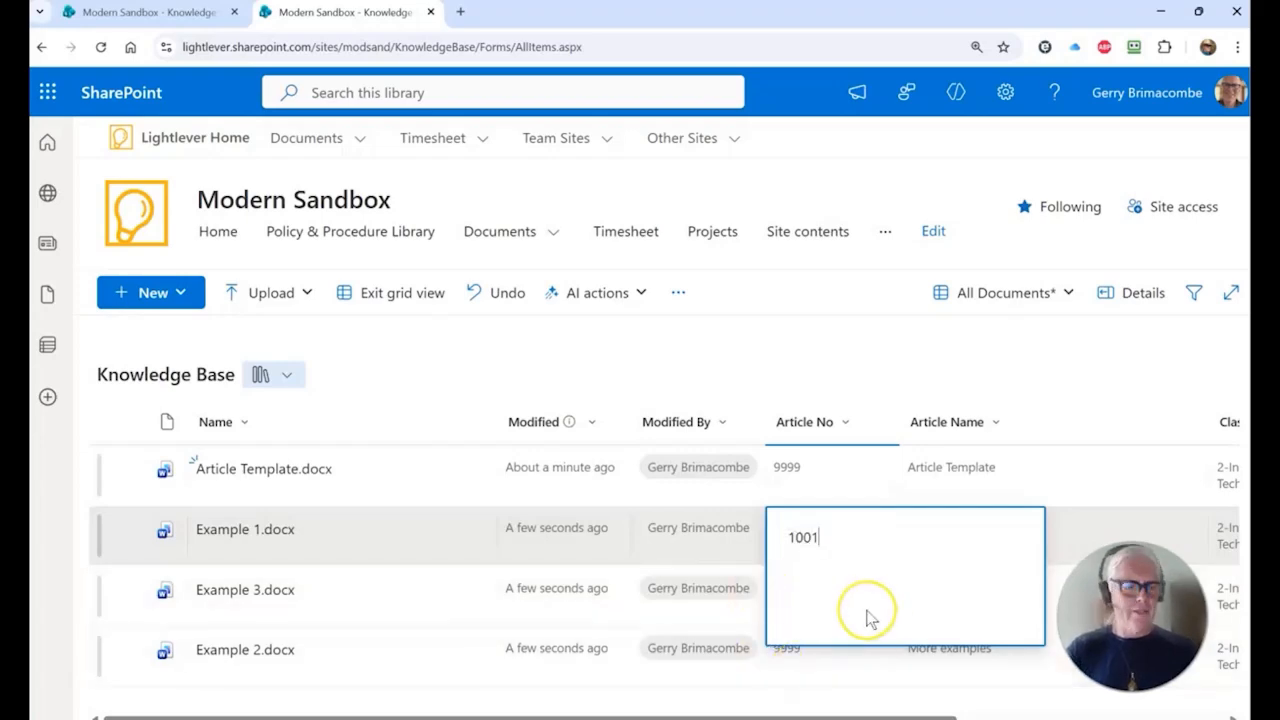
key("Tab")
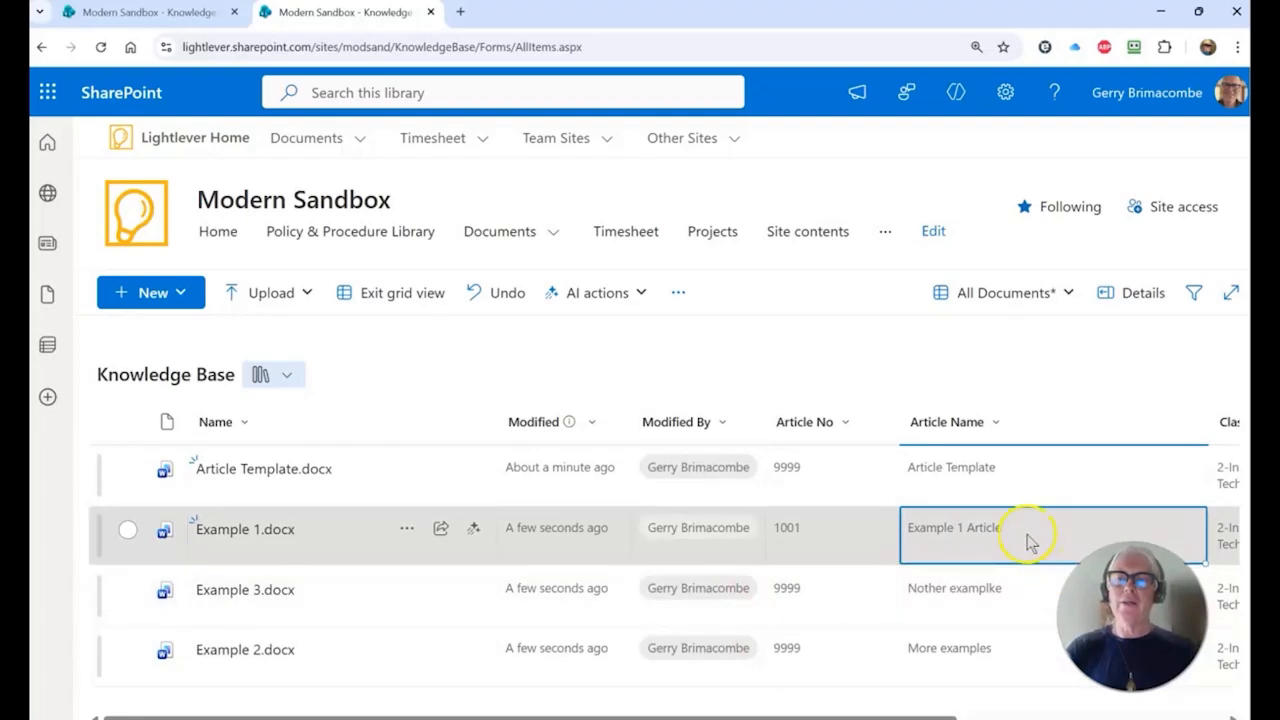
Step: Replace the Article No of Example 3.docx with 1002
left_click(831, 597)
left_click(833, 596)
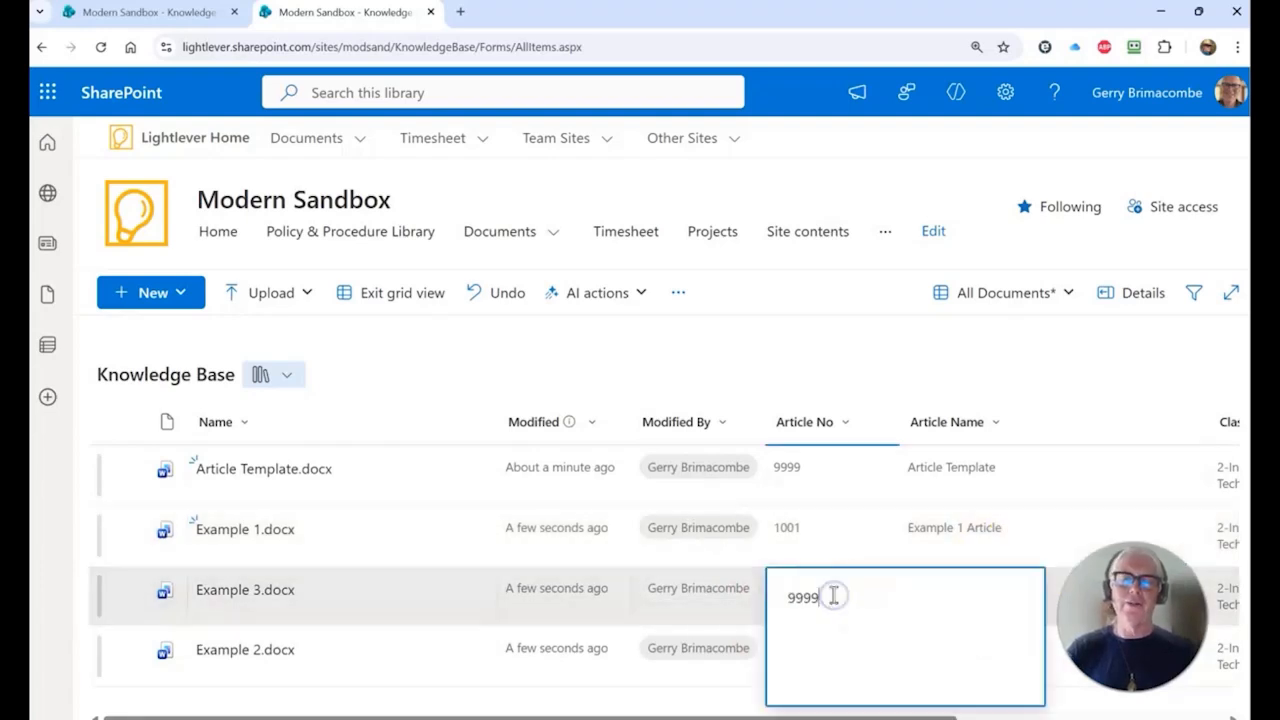
left_click_drag(833, 596, 781, 600)
key("BackSpace")
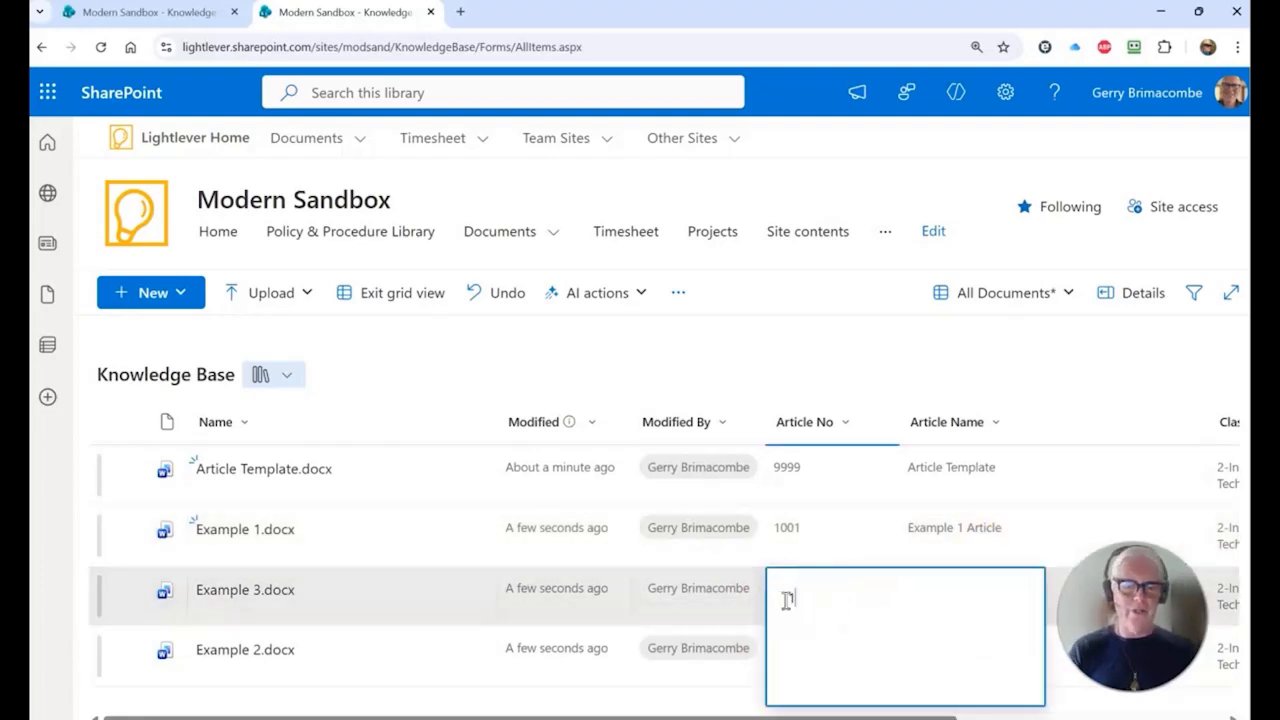
left_click(992, 587)
Step: Change the Article Name of Example 3.docx to "How to get a parking spot"
left_click(1006, 594)
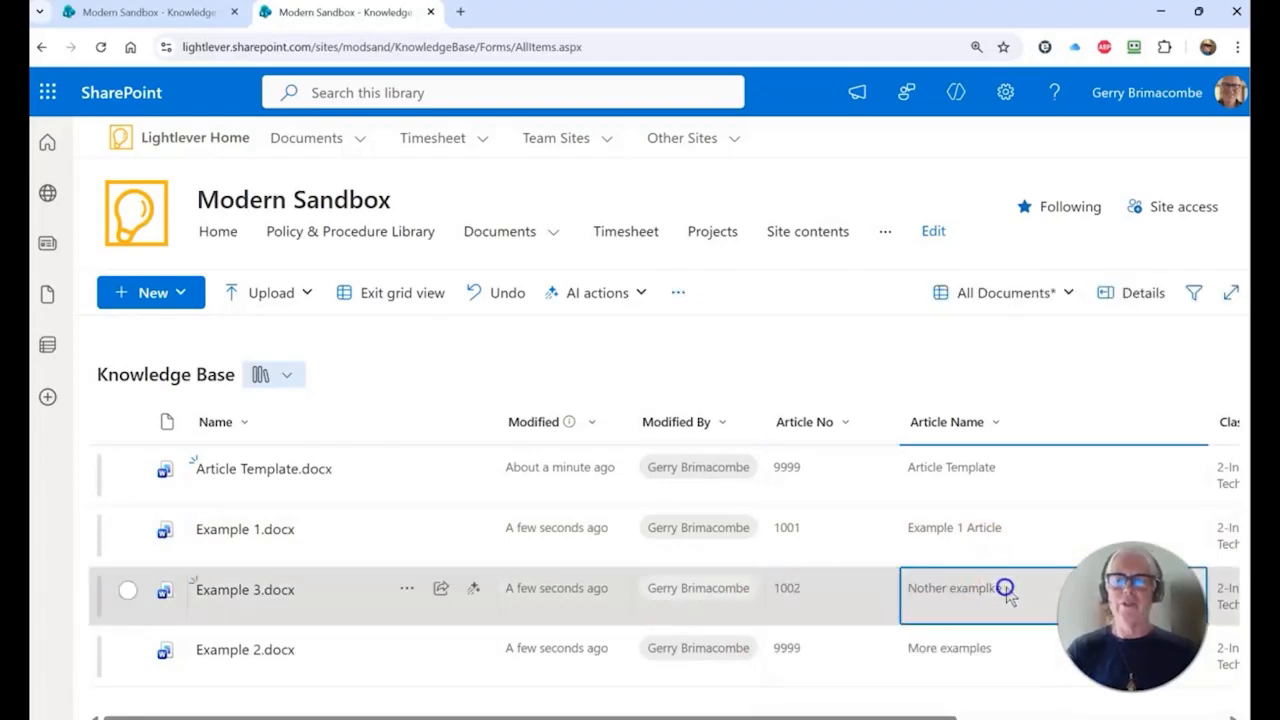
left_click_drag(1037, 604, 894, 603)
type("HOw")
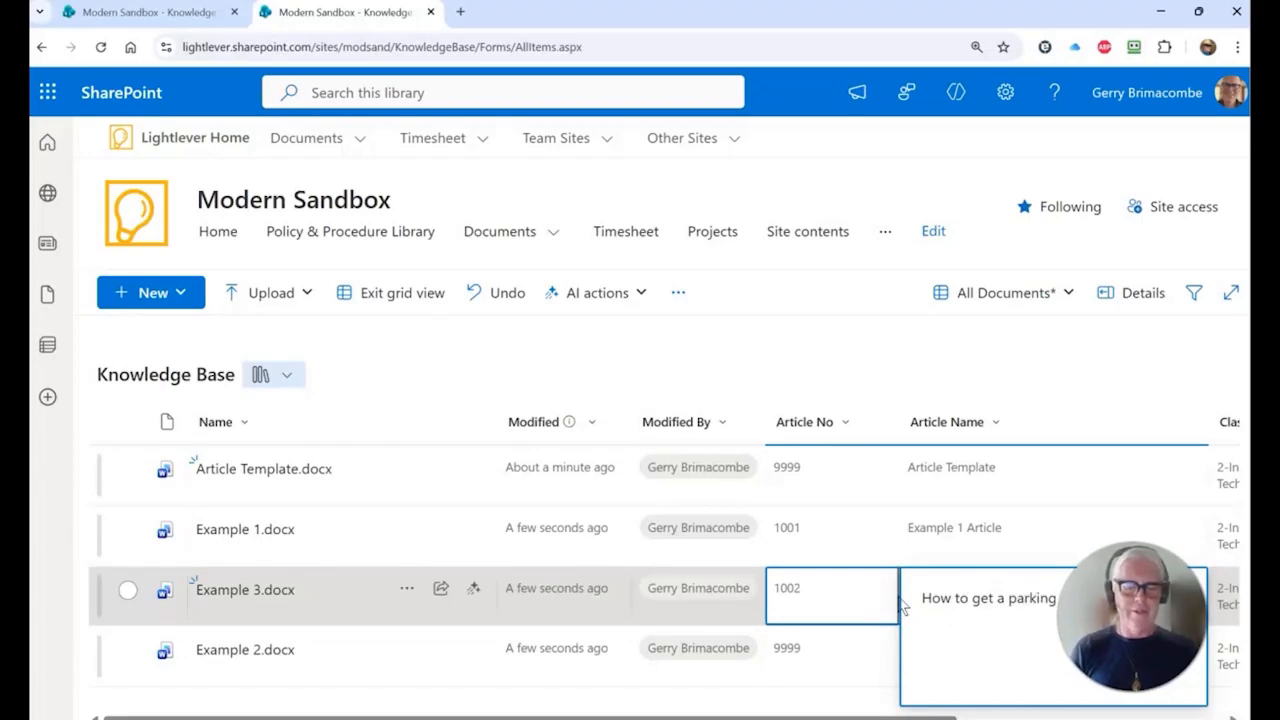
Step: Replace the Article No of Example 2.docx with 1010
left_click(828, 656)
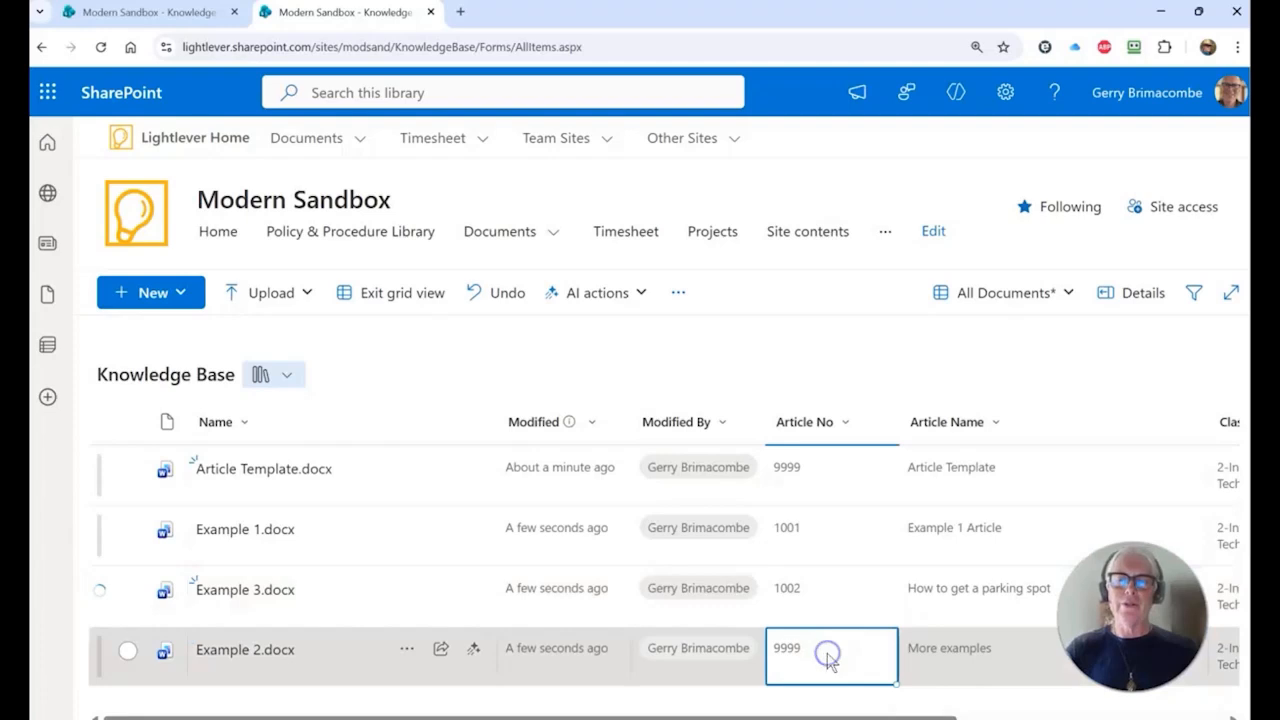
left_click(827, 654)
key("BackSpace")
key("BackSpace")
key("BackSpace")
key("BackSpace")
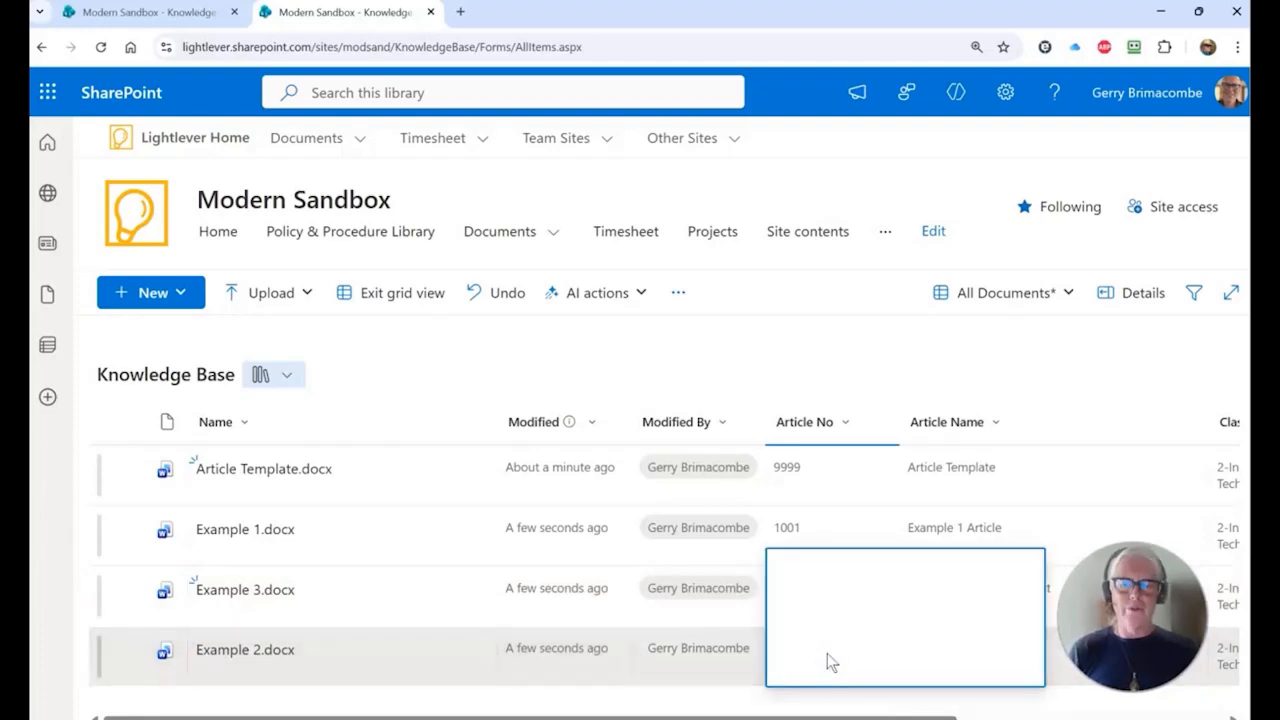
type("1010")
key("Return")
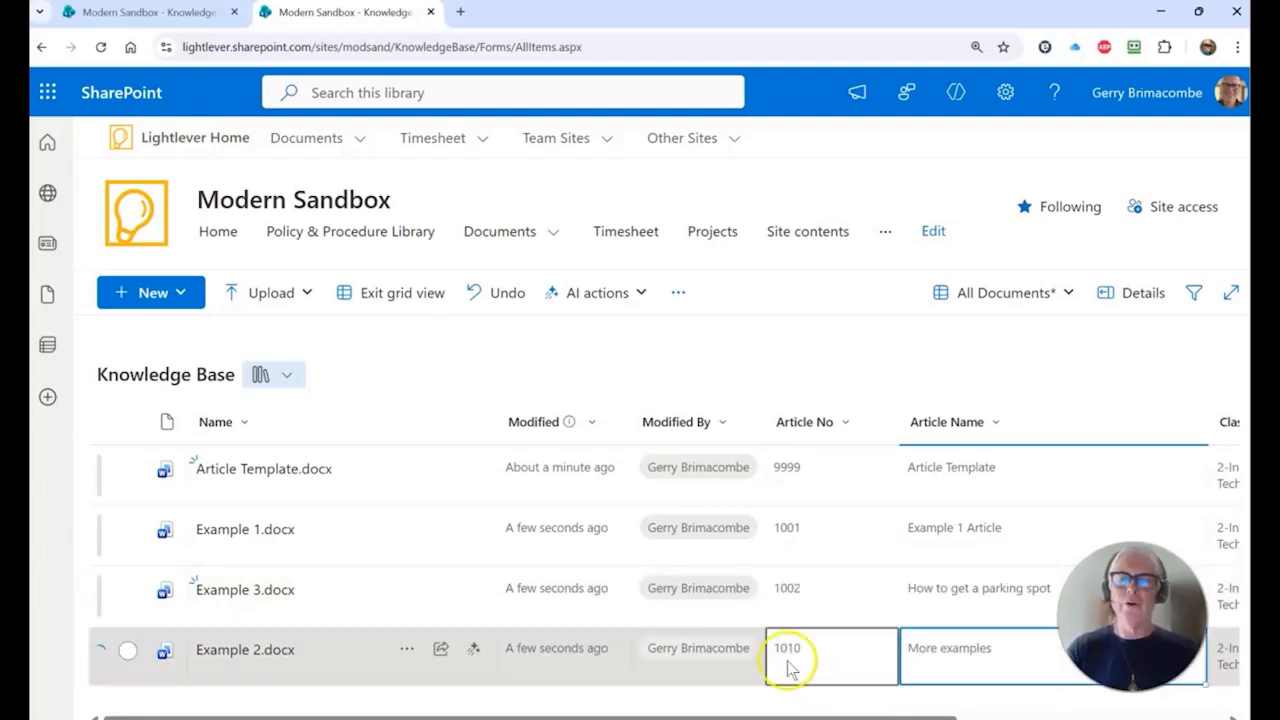
Step: Change the Article Name of Example 2.docx to "Expense Policy"
left_click(1006, 651)
left_click(1018, 650)
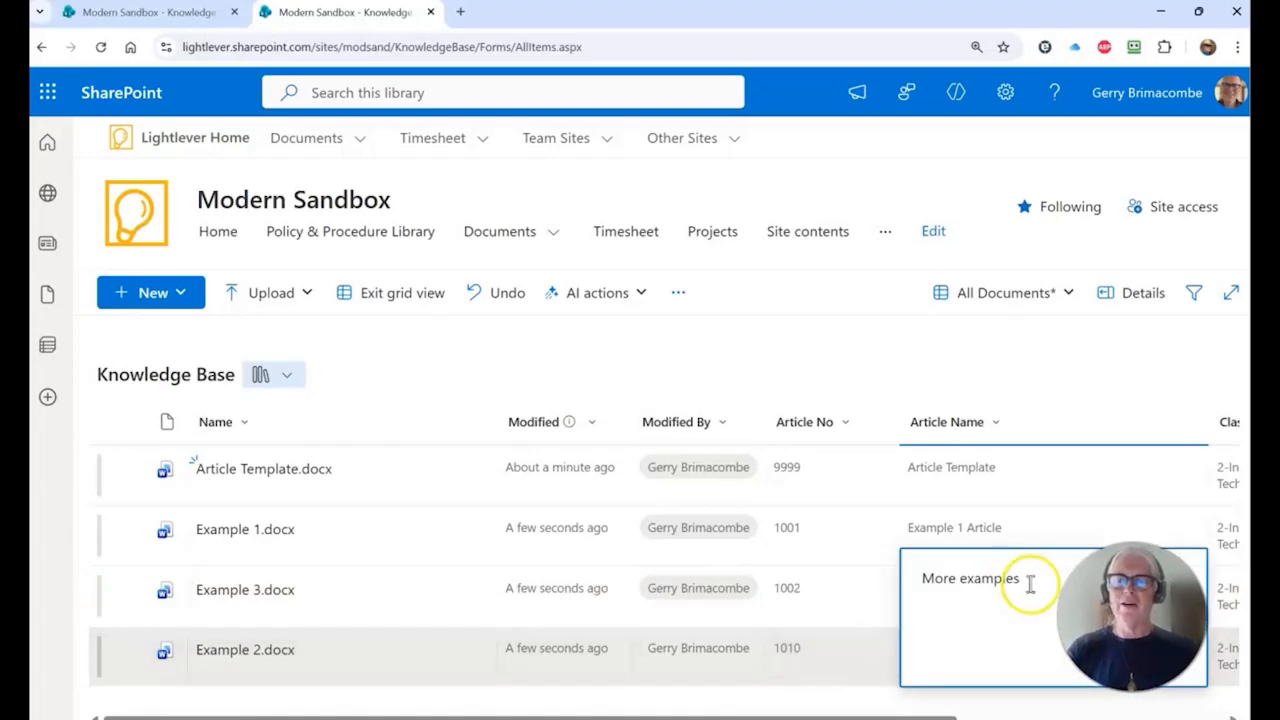
left_click_drag(1029, 583, 914, 583)
type("Expense Policy")
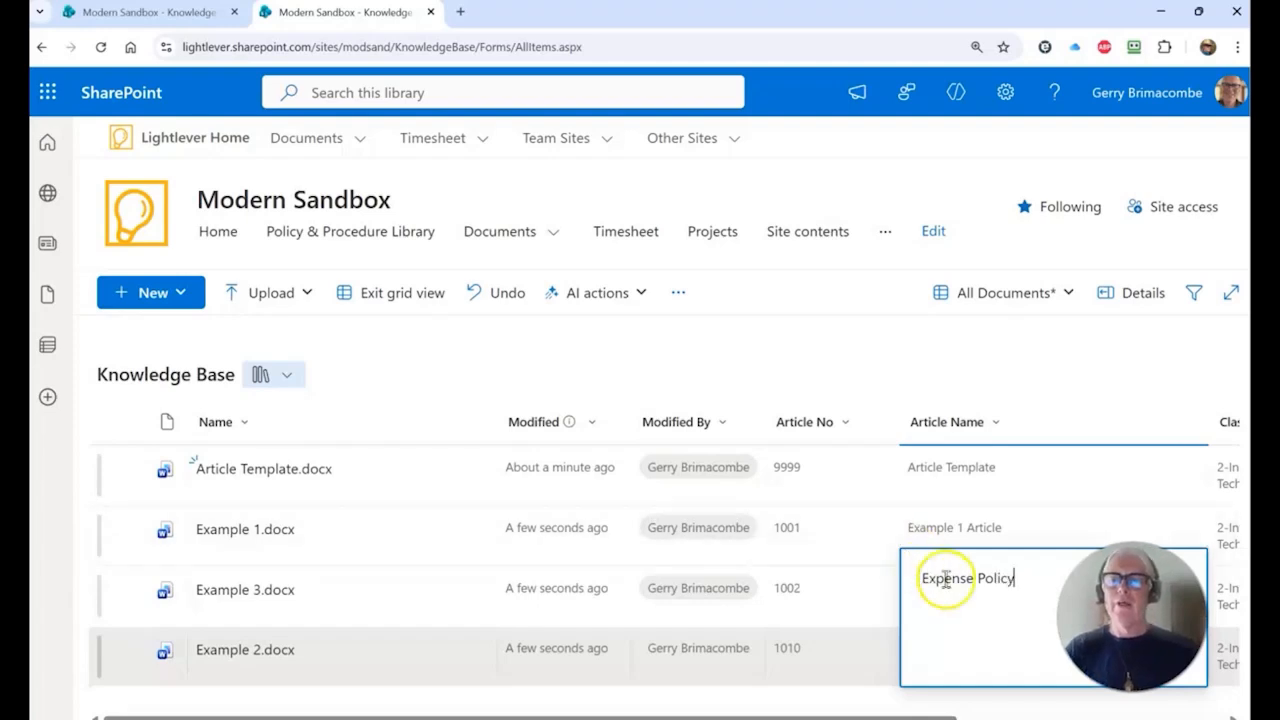
key("Tab")
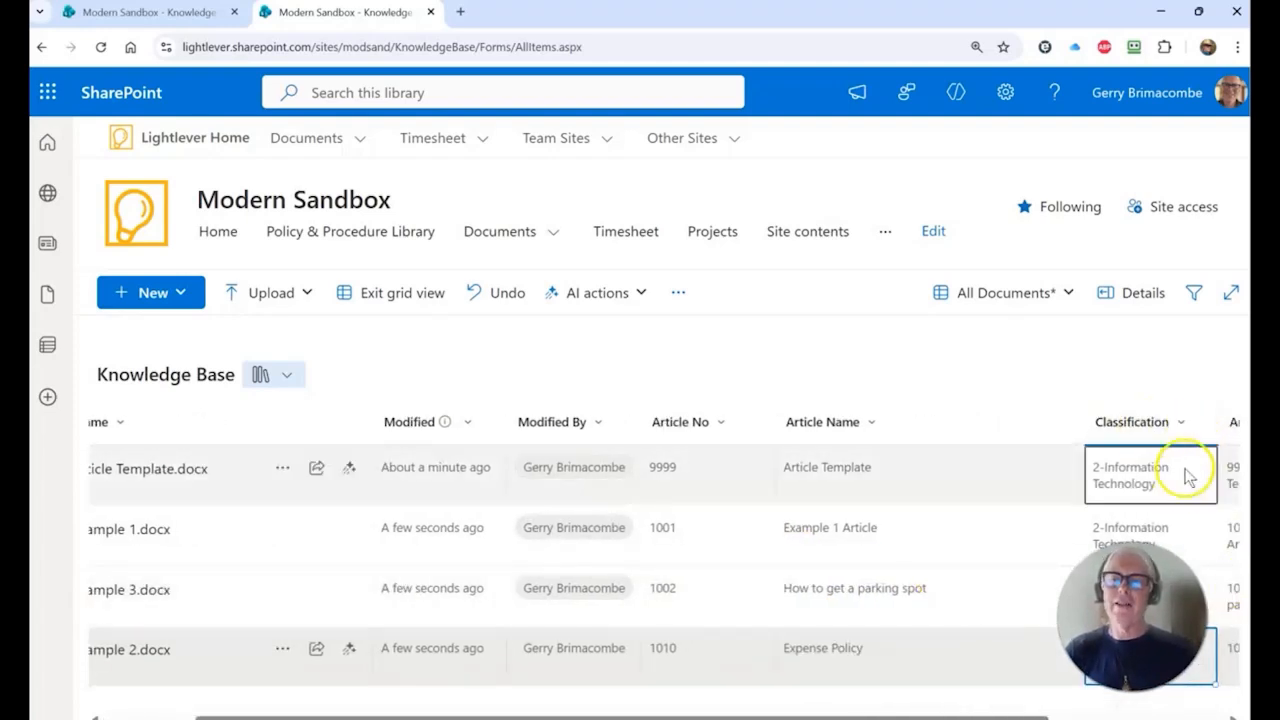
Step: Set the Classification of both Example 1.docx and Example 3.docx to 1-Human Resources
left_click(1193, 533)
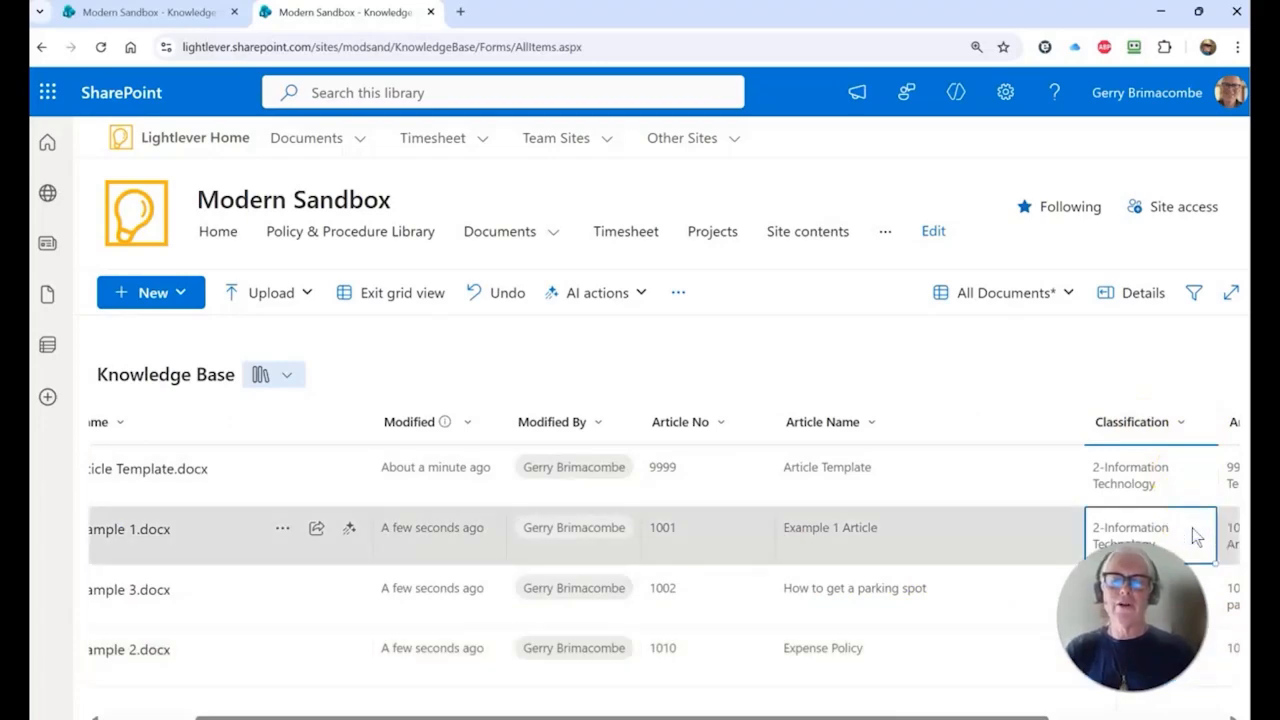
left_click(1193, 530)
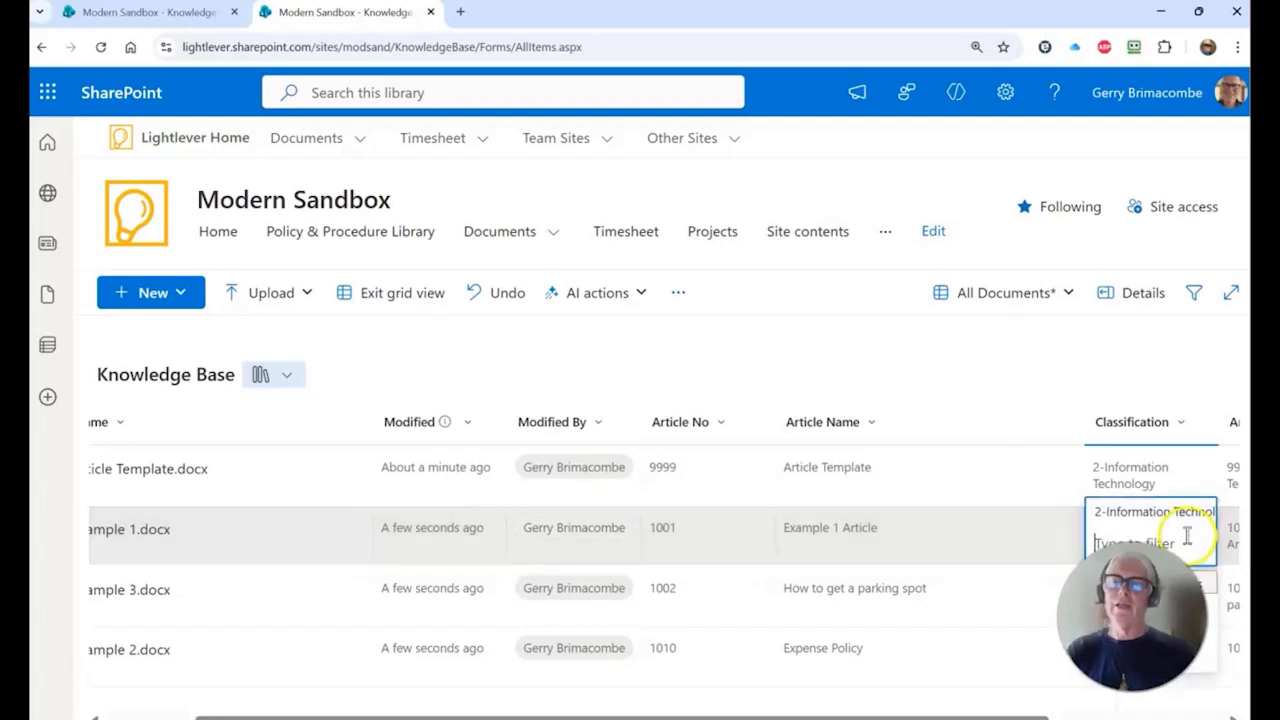
key("BackSpace")
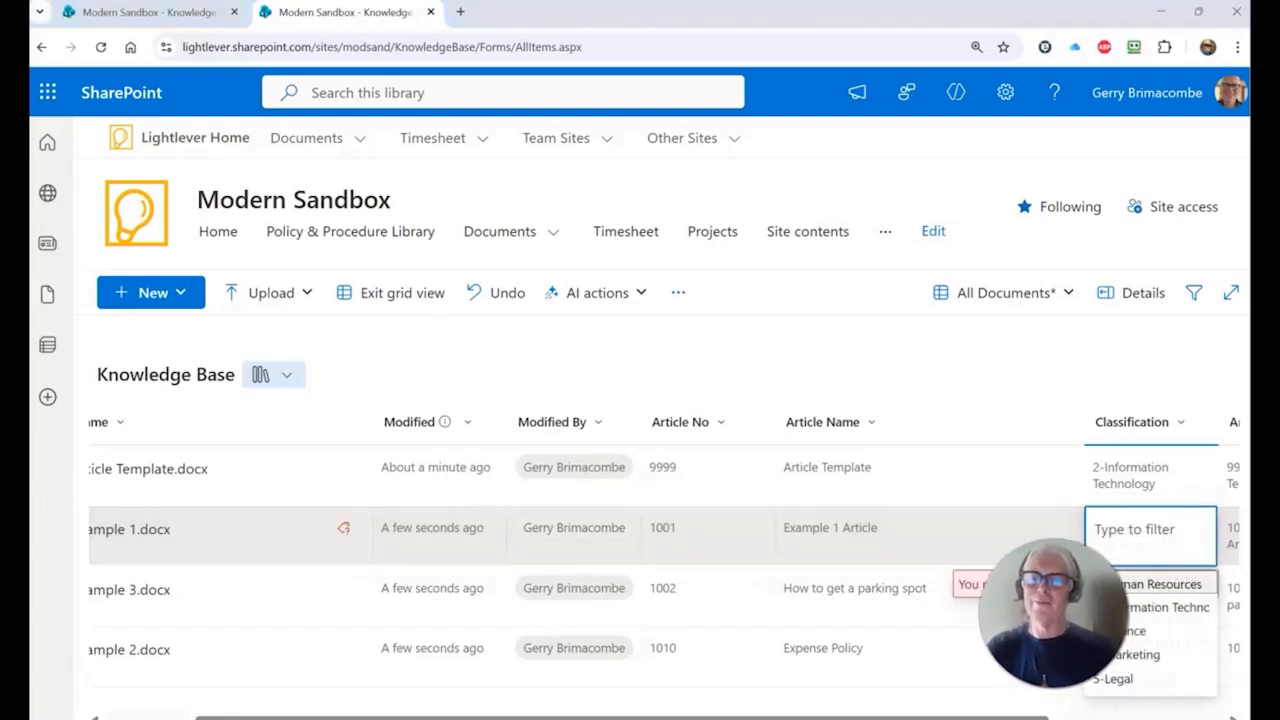
left_click(1143, 586)
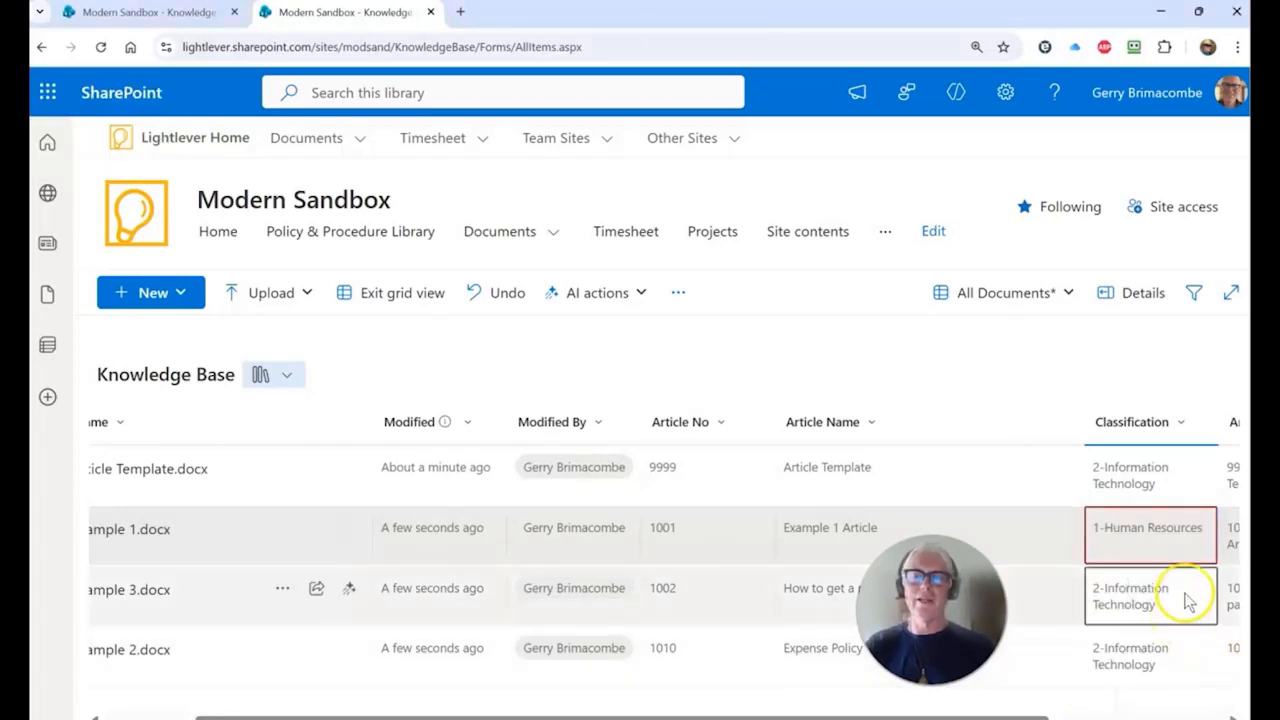
left_click(1185, 597)
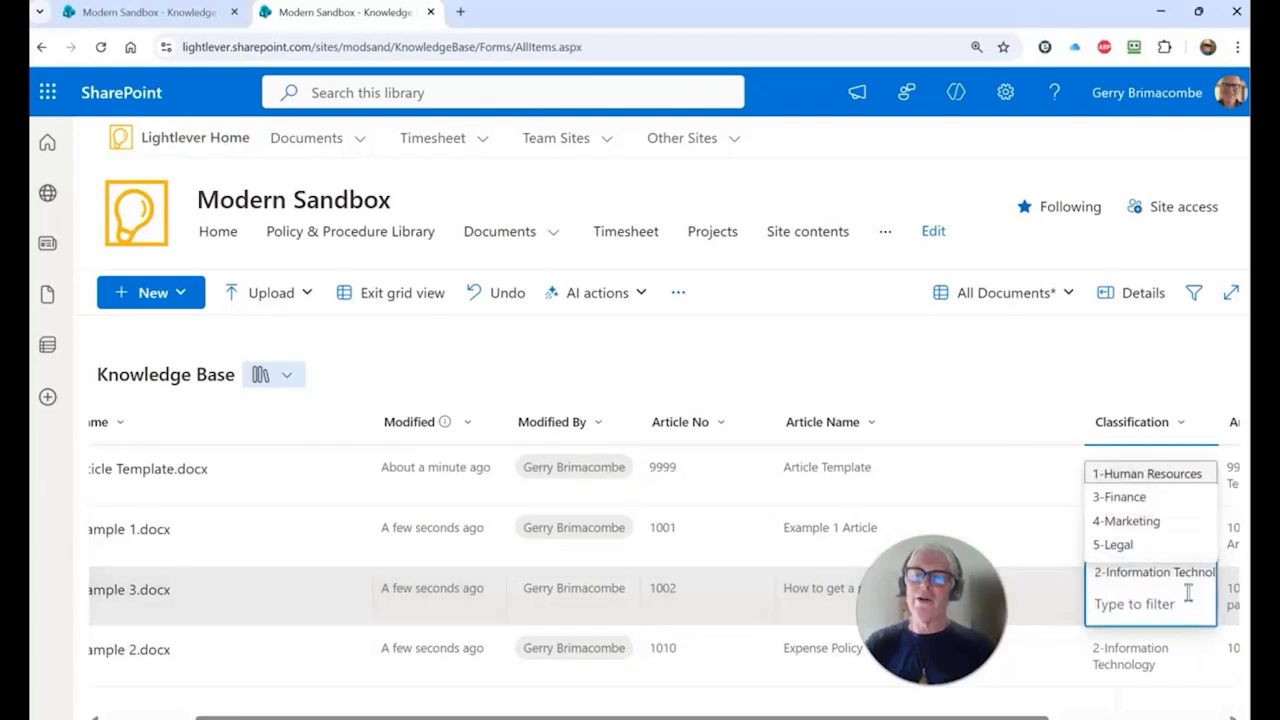
left_click(1140, 474)
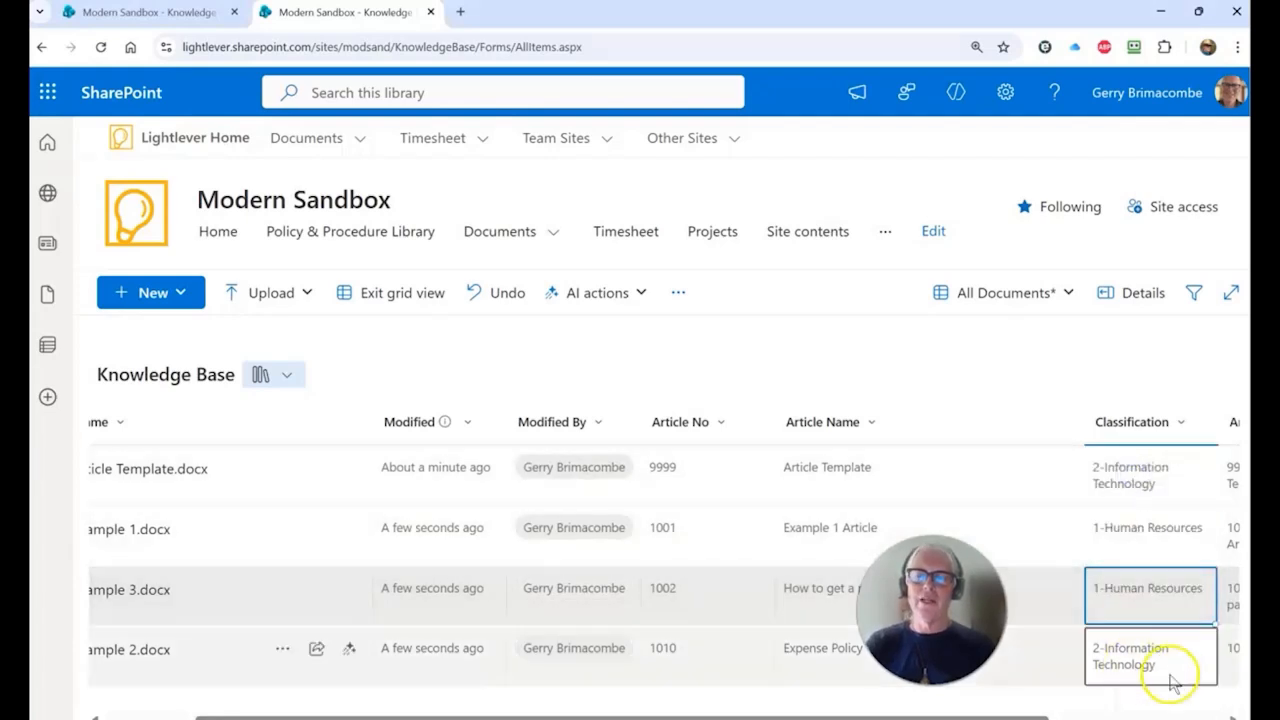
Step: Set the Classification of Example 2.docx to 3-Finance and leave grid editing
left_click(1176, 665)
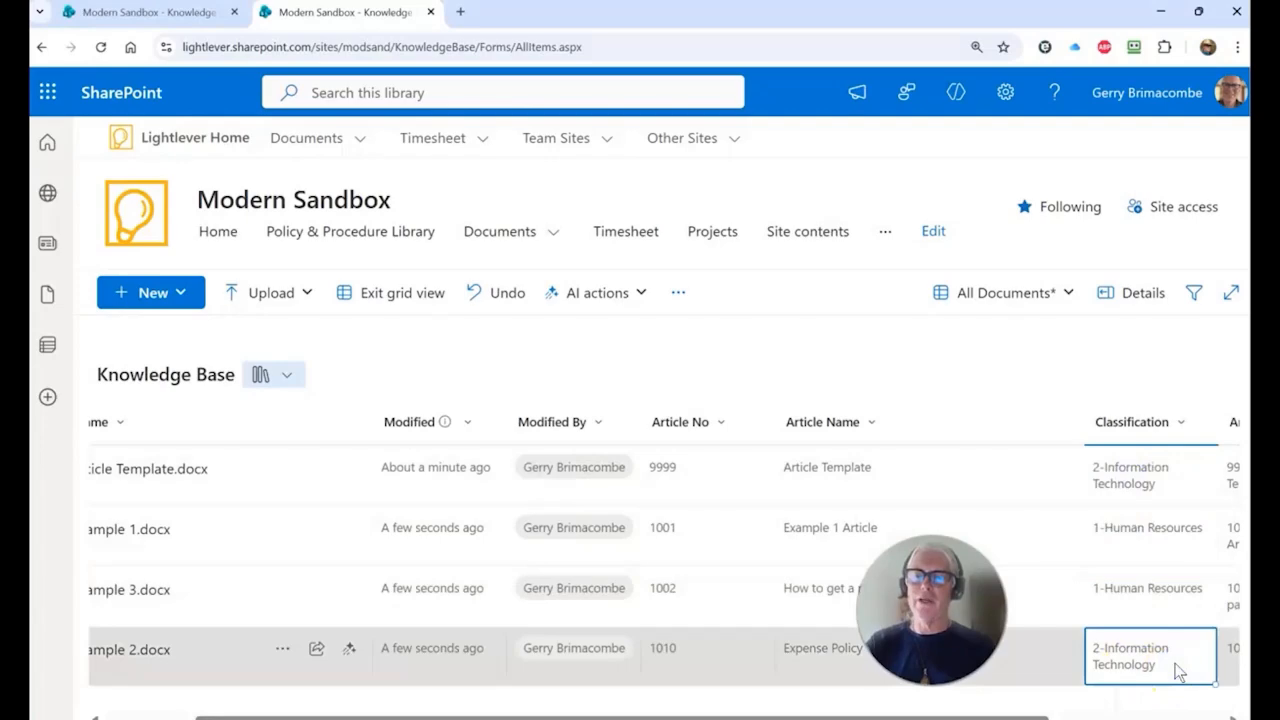
left_click(1178, 672)
left_click(1128, 560)
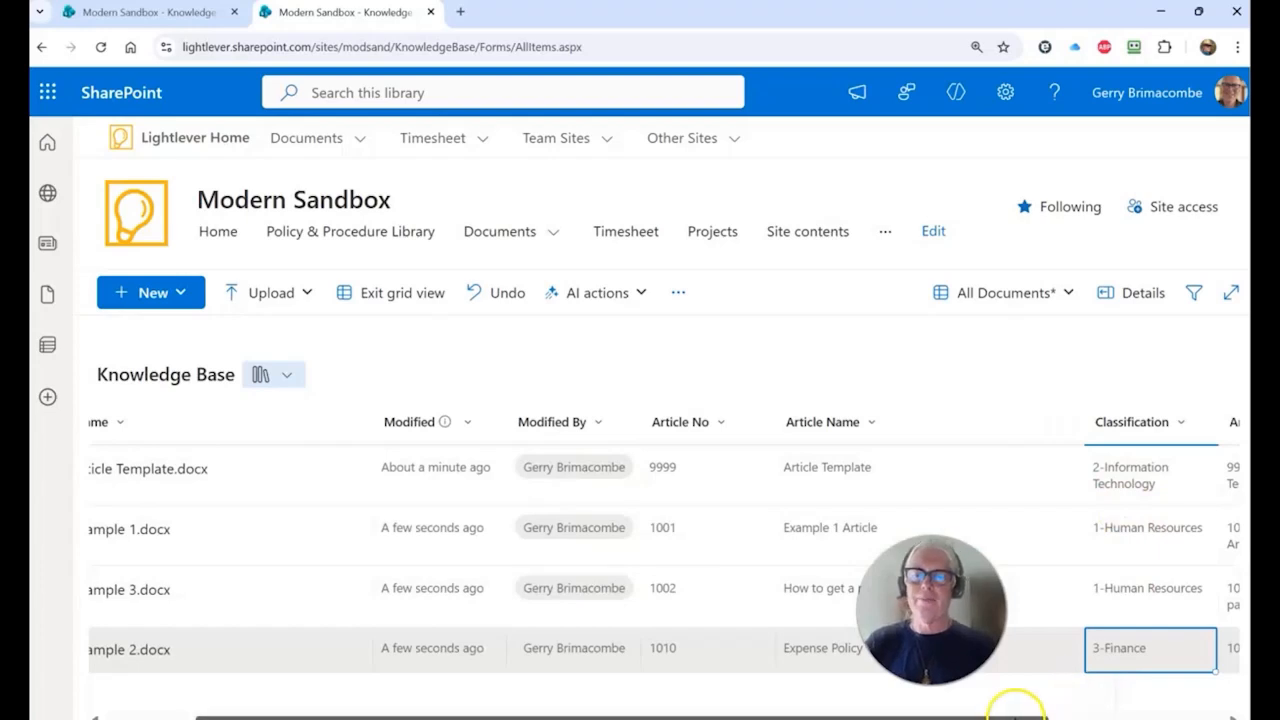
left_click_drag(1015, 717, 1138, 717)
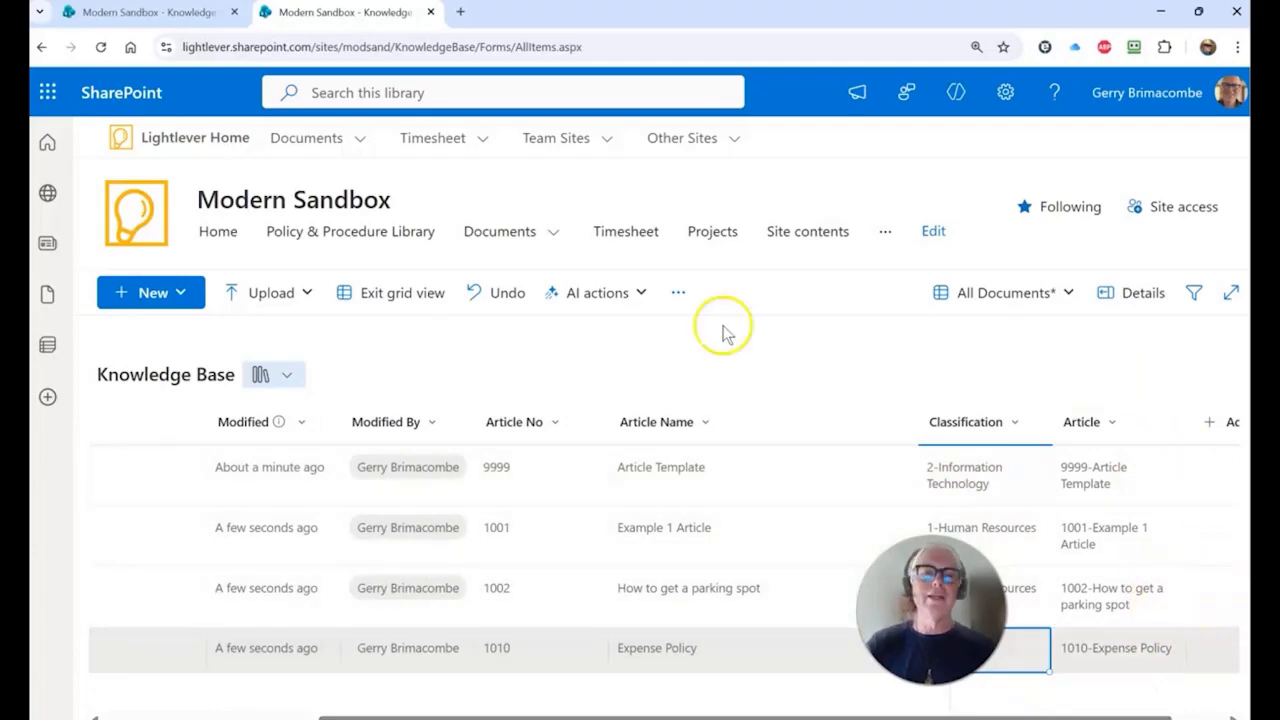
left_click(388, 300)
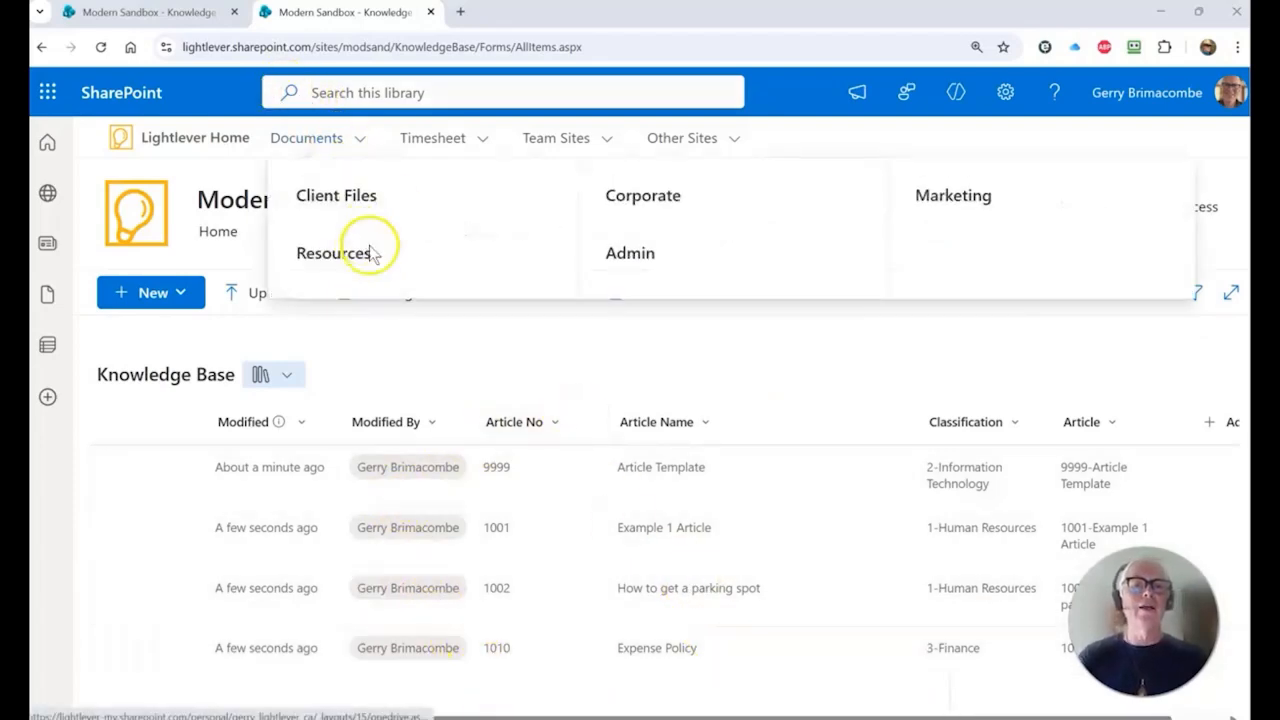
Step: Open the Policy & Procedure Library in its Index view and examine how the documents are grouped
left_click(320, 232)
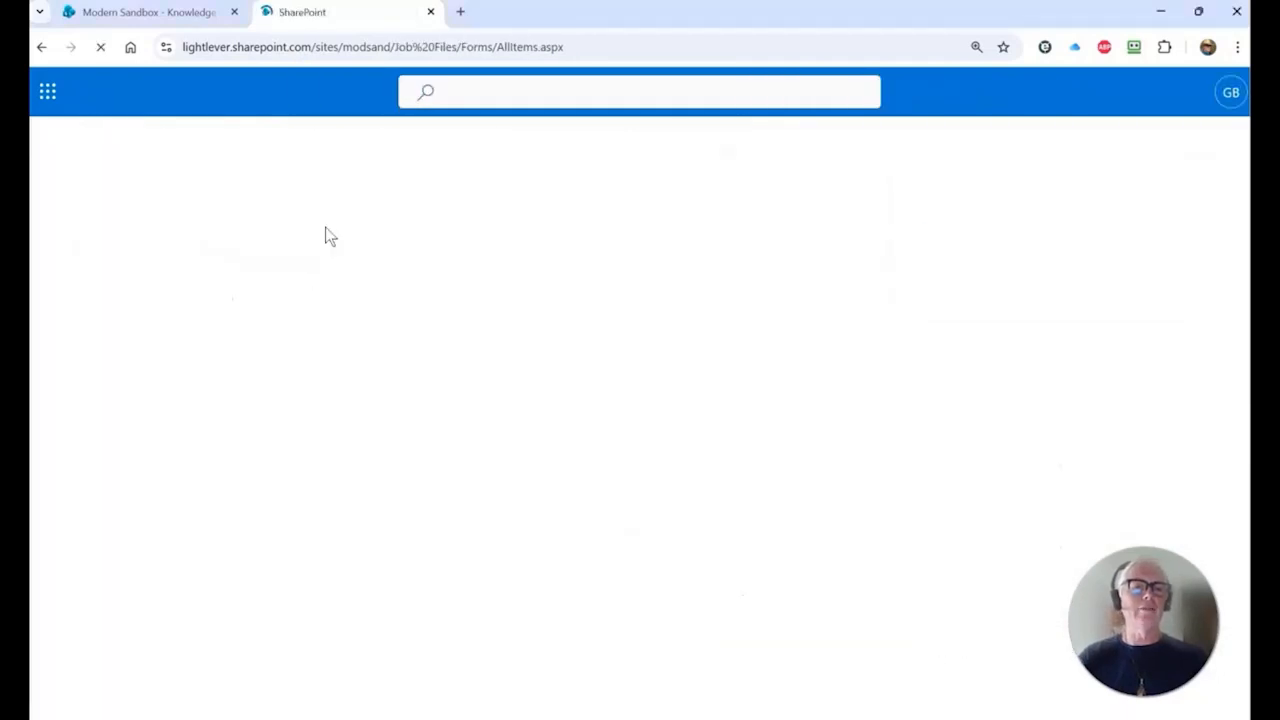
left_click(1025, 290)
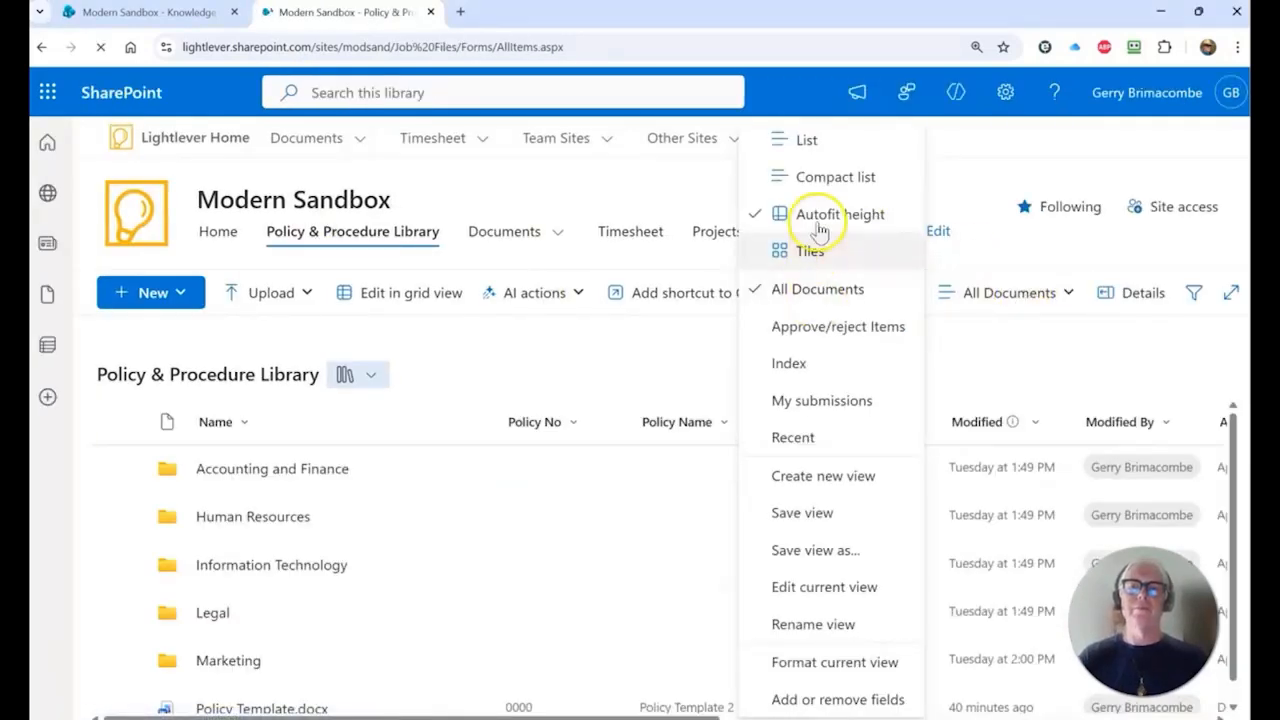
left_click(814, 363)
scroll(363, 463, "down", 2)
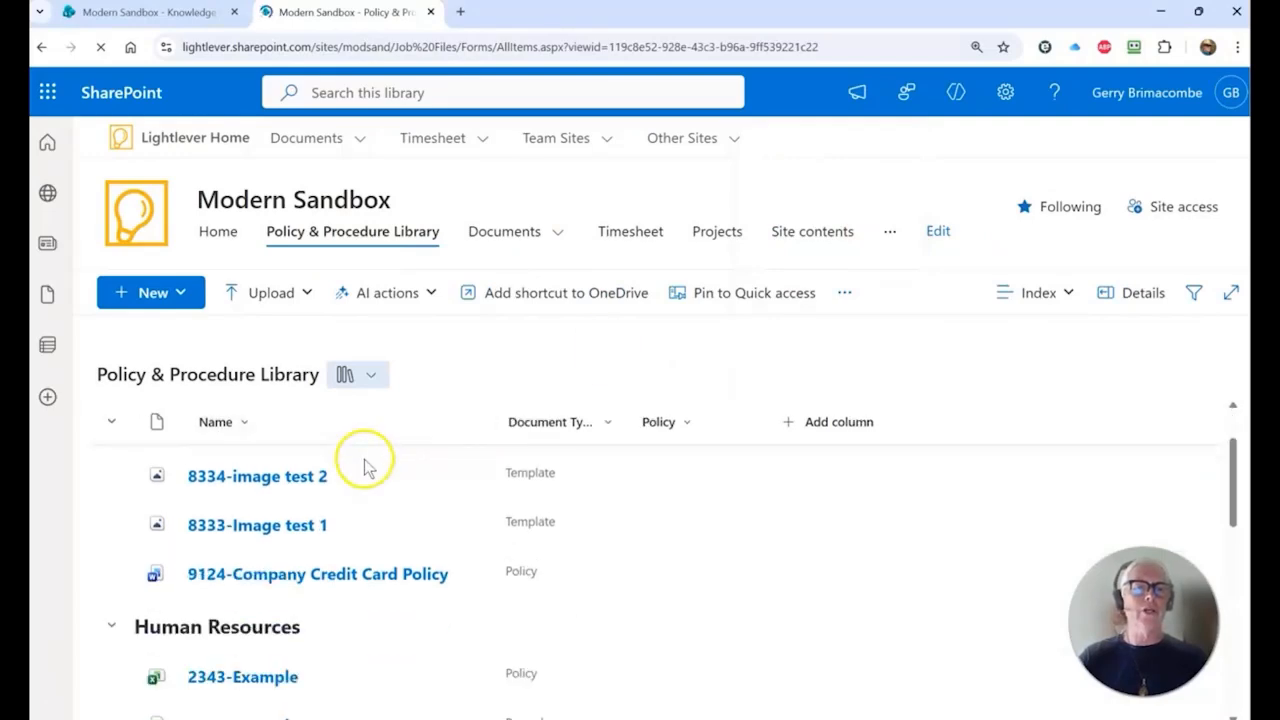
scroll(340, 460, "up", 2)
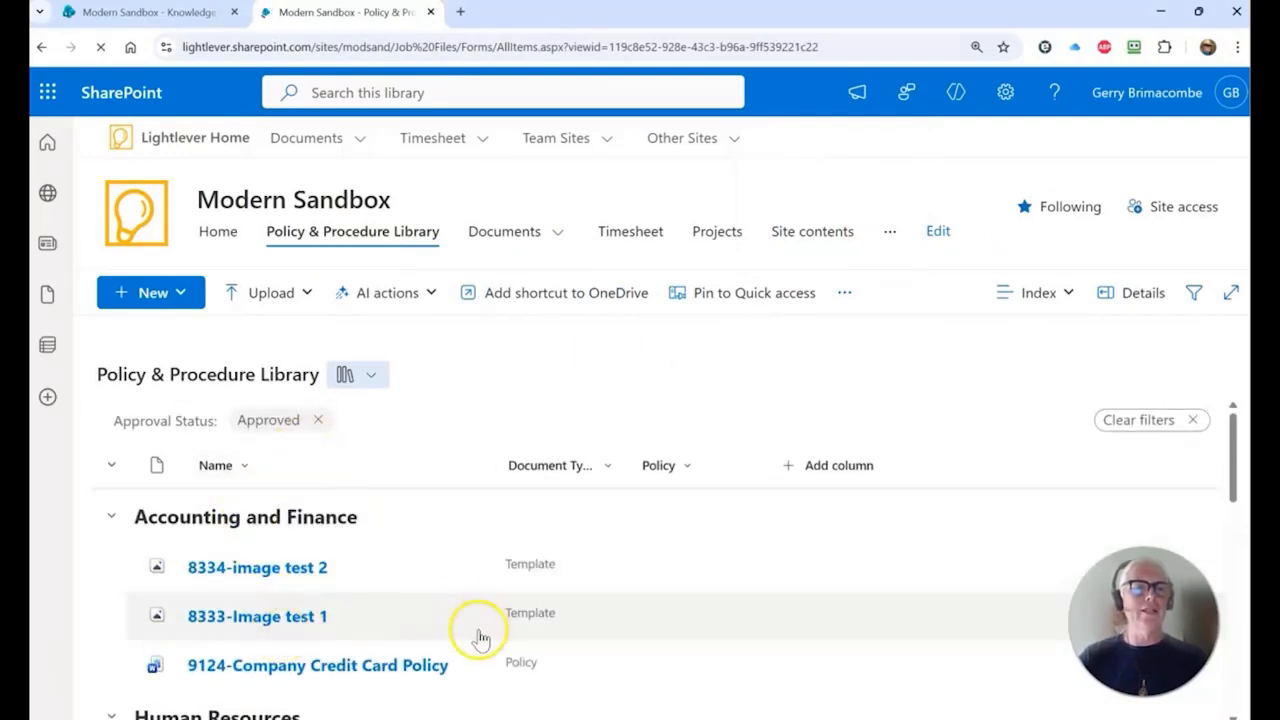
left_click(891, 233)
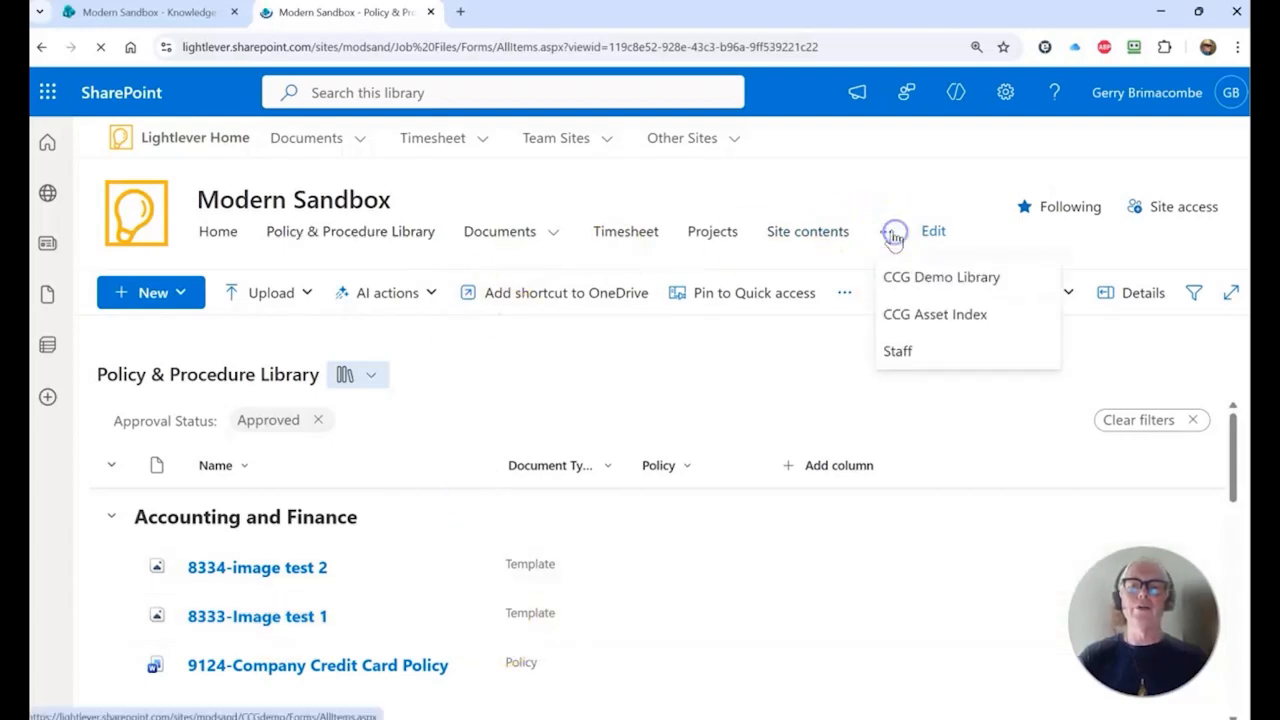
left_click(342, 266)
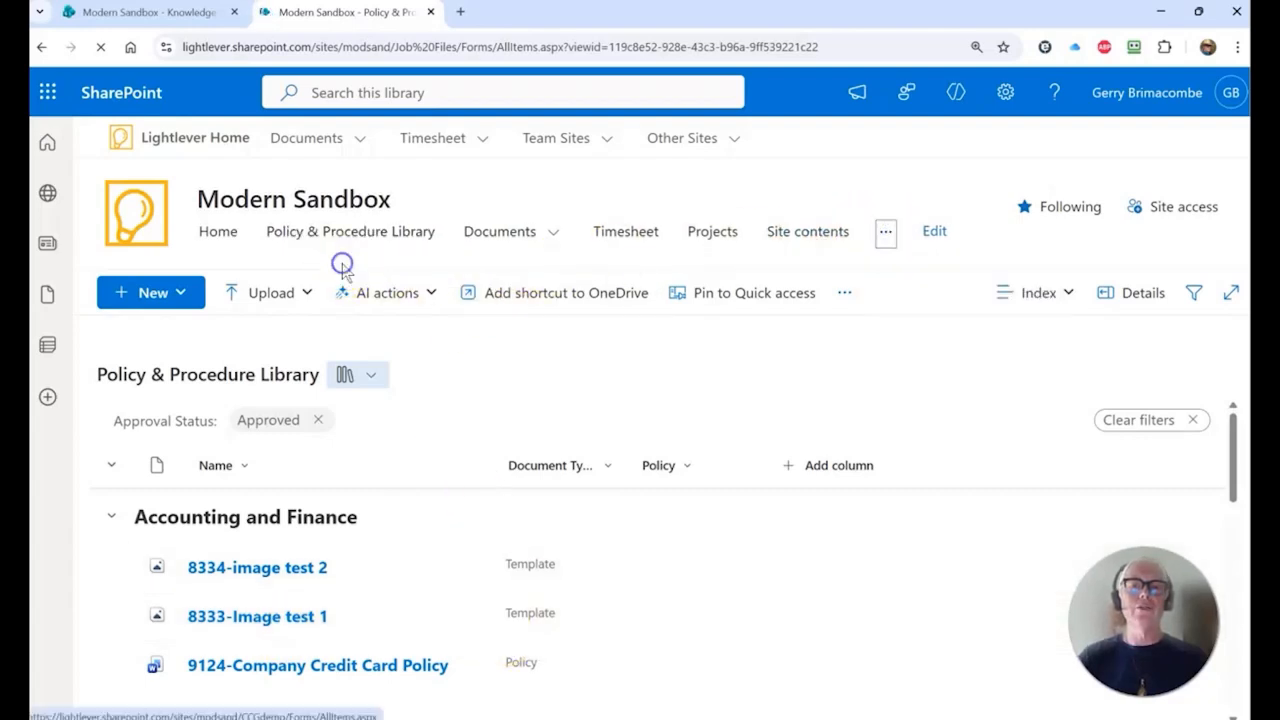
Step: Return to the Knowledge Base library and create a public list view named "Index"
left_click(142, 18)
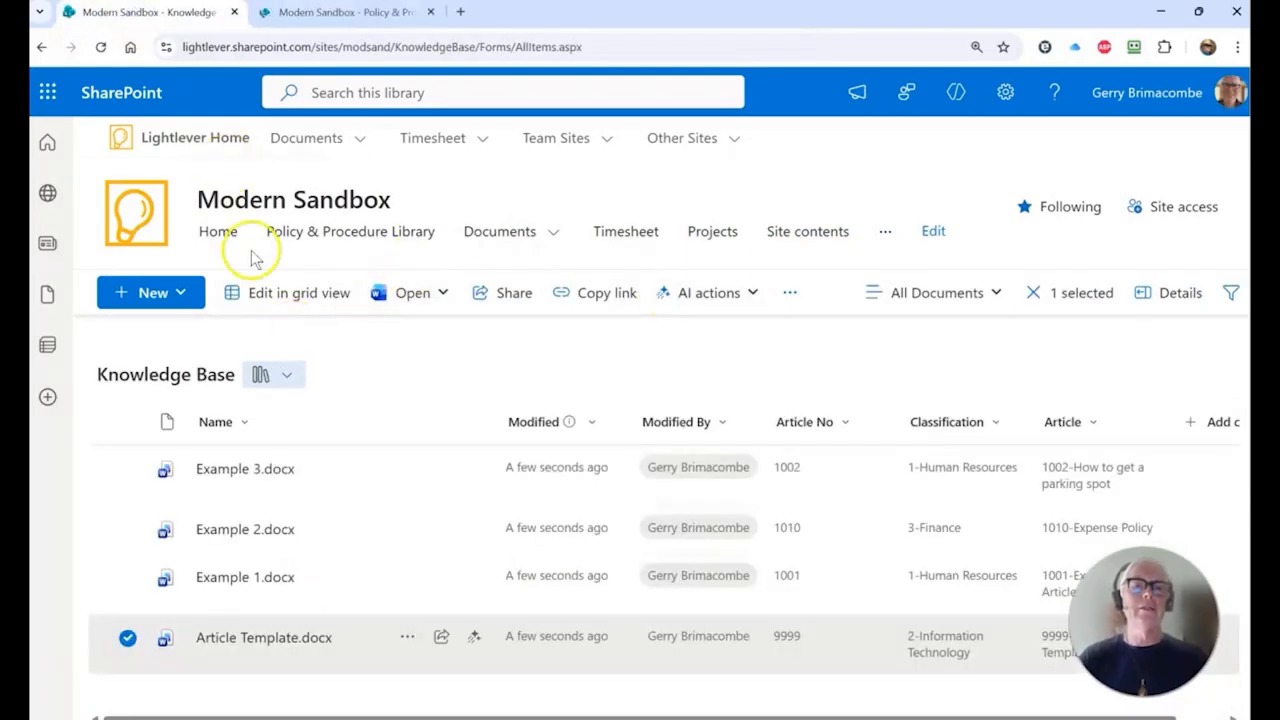
left_click(998, 294)
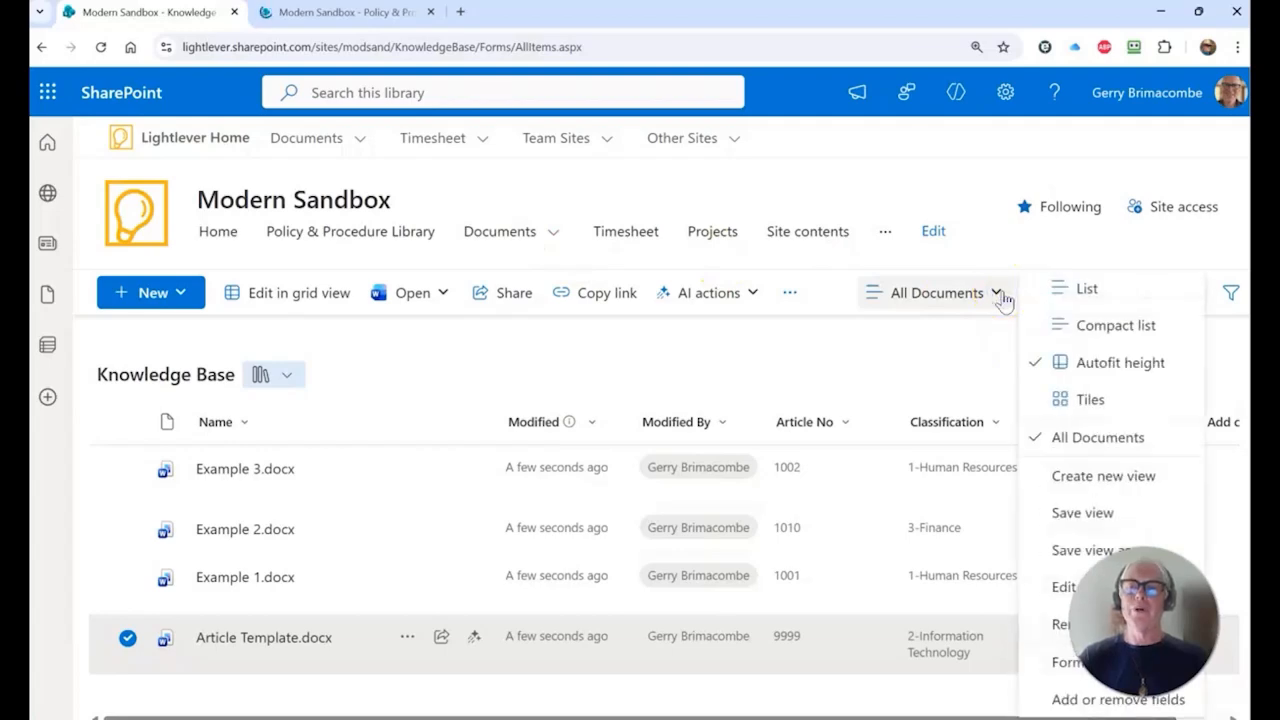
left_click(1084, 478)
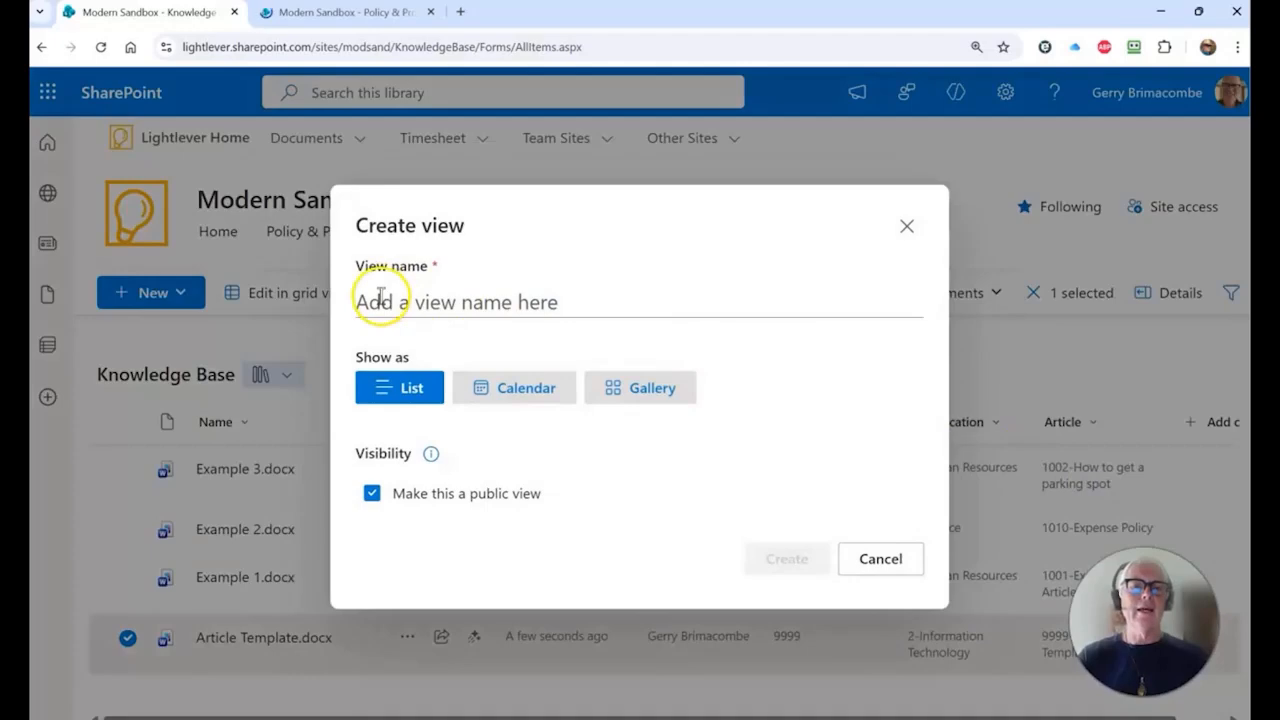
left_click(381, 299)
type("Index")
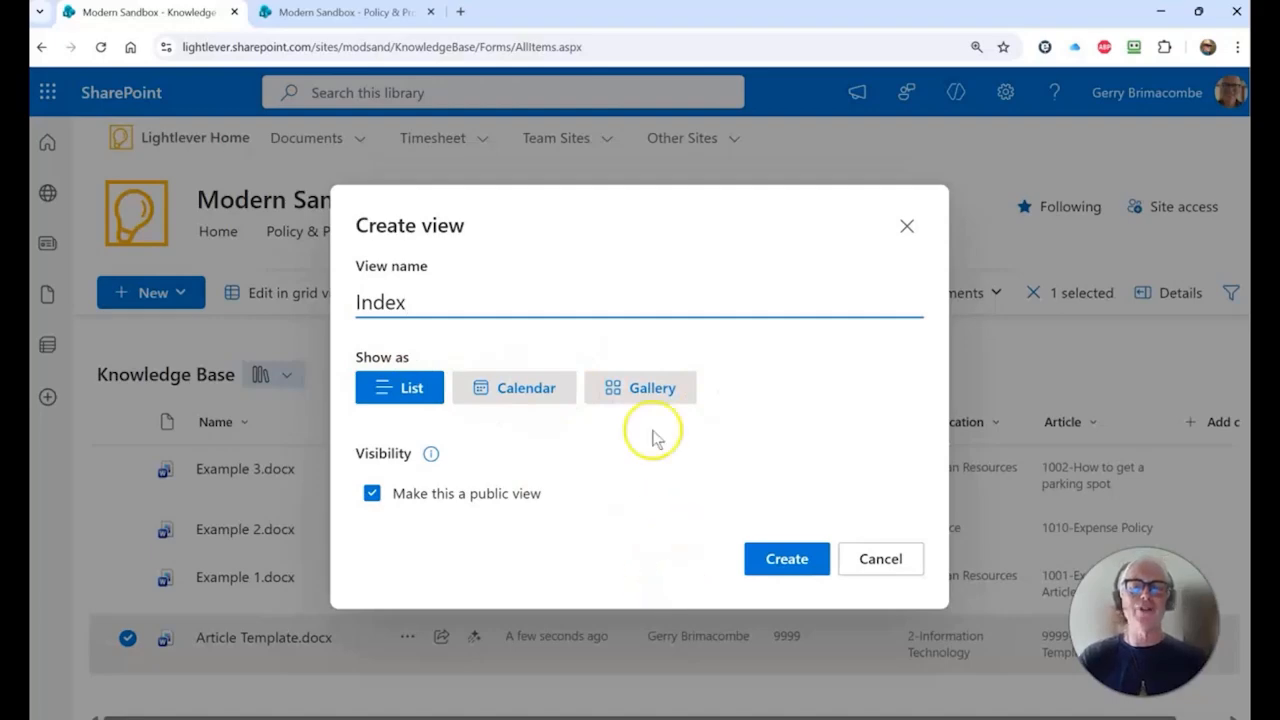
left_click(798, 562)
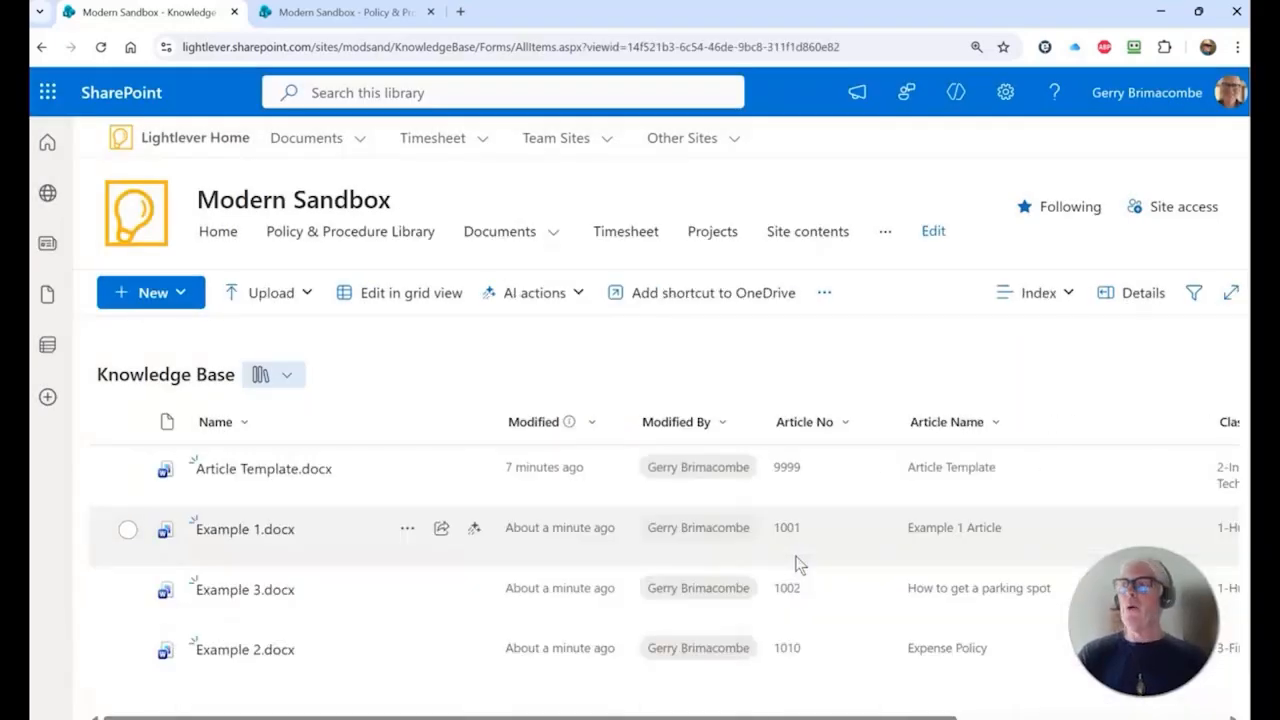
Step: Open the settings of the Knowledge Base Index view and make it the default view
left_click(1066, 312)
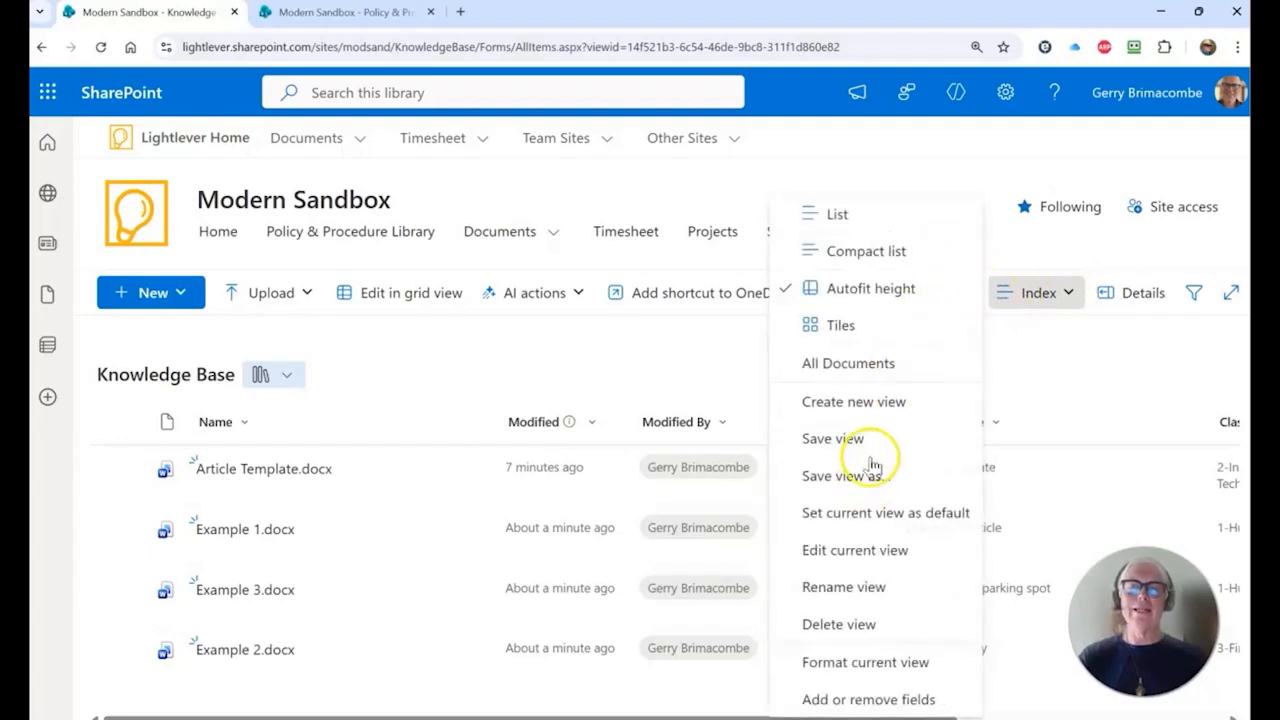
left_click(868, 552)
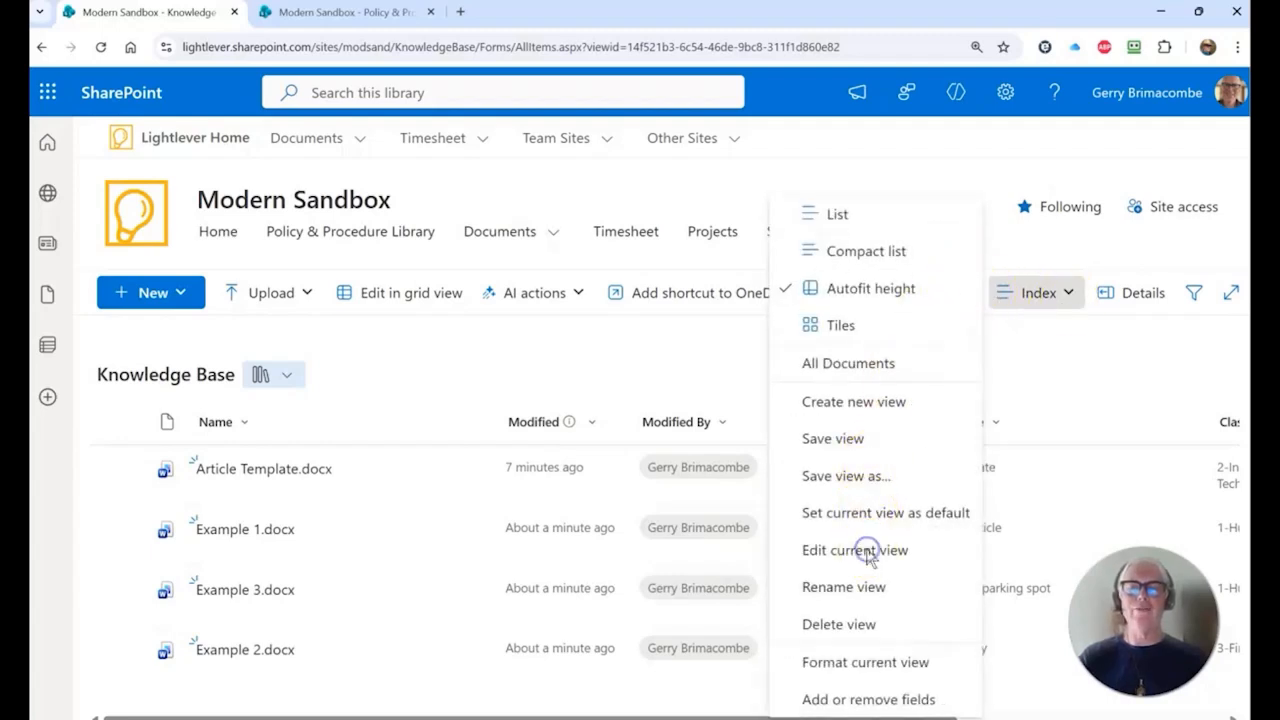
left_click(868, 552)
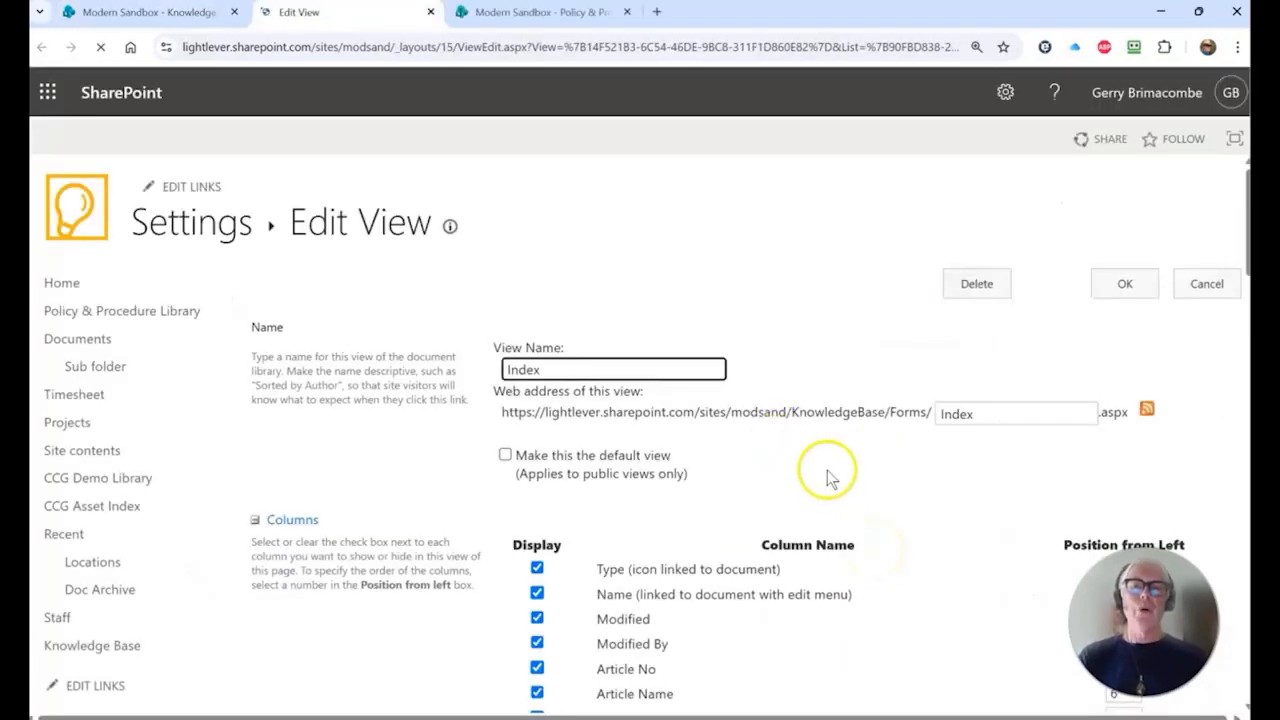
left_click(505, 455)
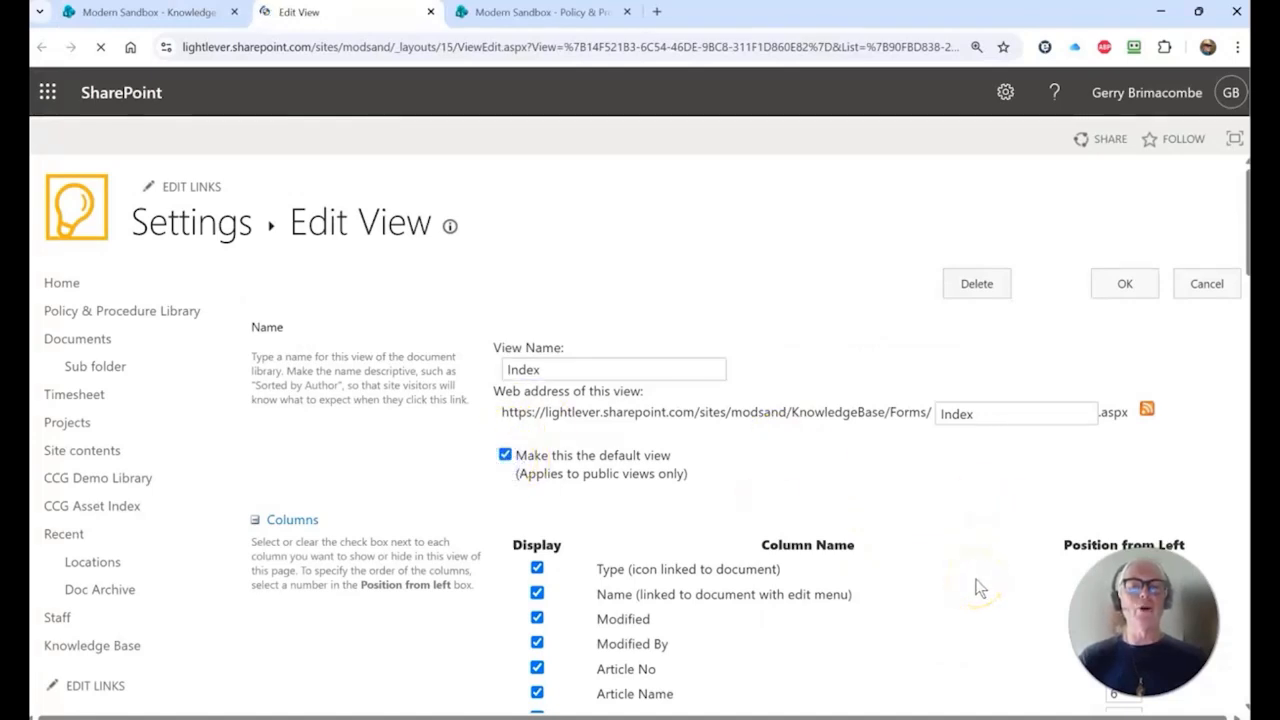
Step: Hide the Modified, Modified By, Article No, Article Name and Classification columns from the Index view
scroll(955, 522, "down", 1)
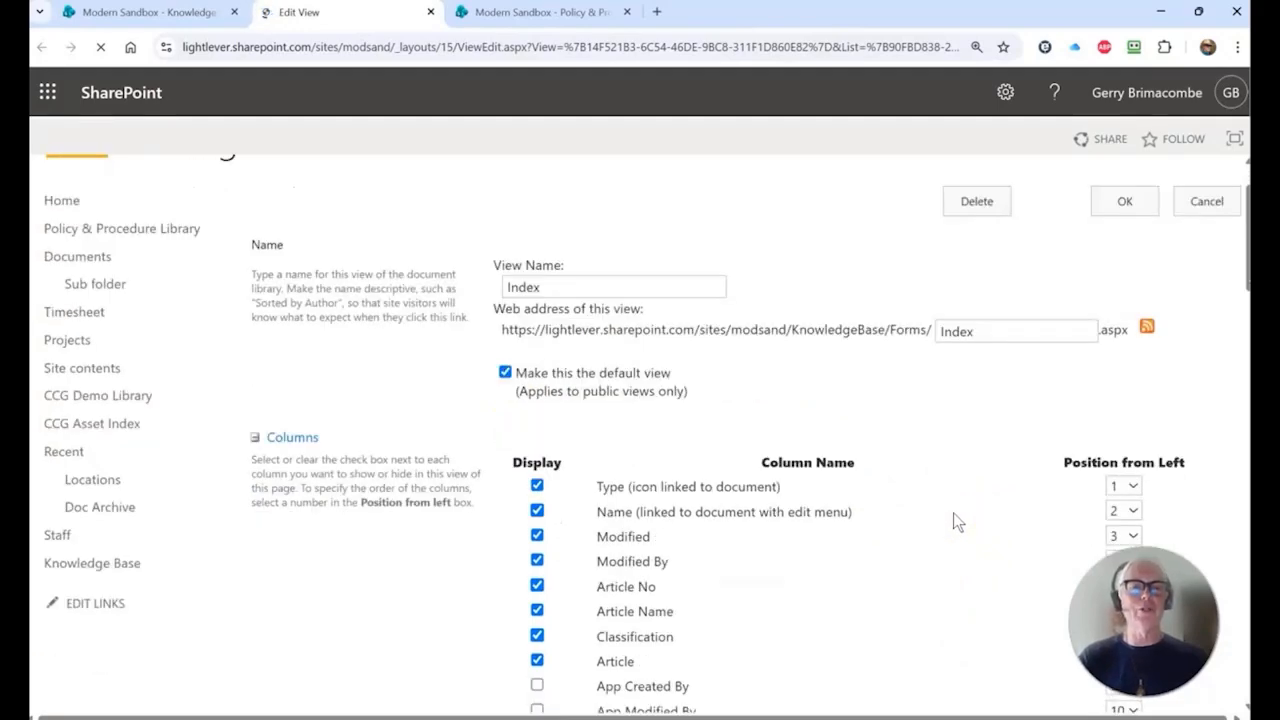
scroll(953, 512, "down", 1)
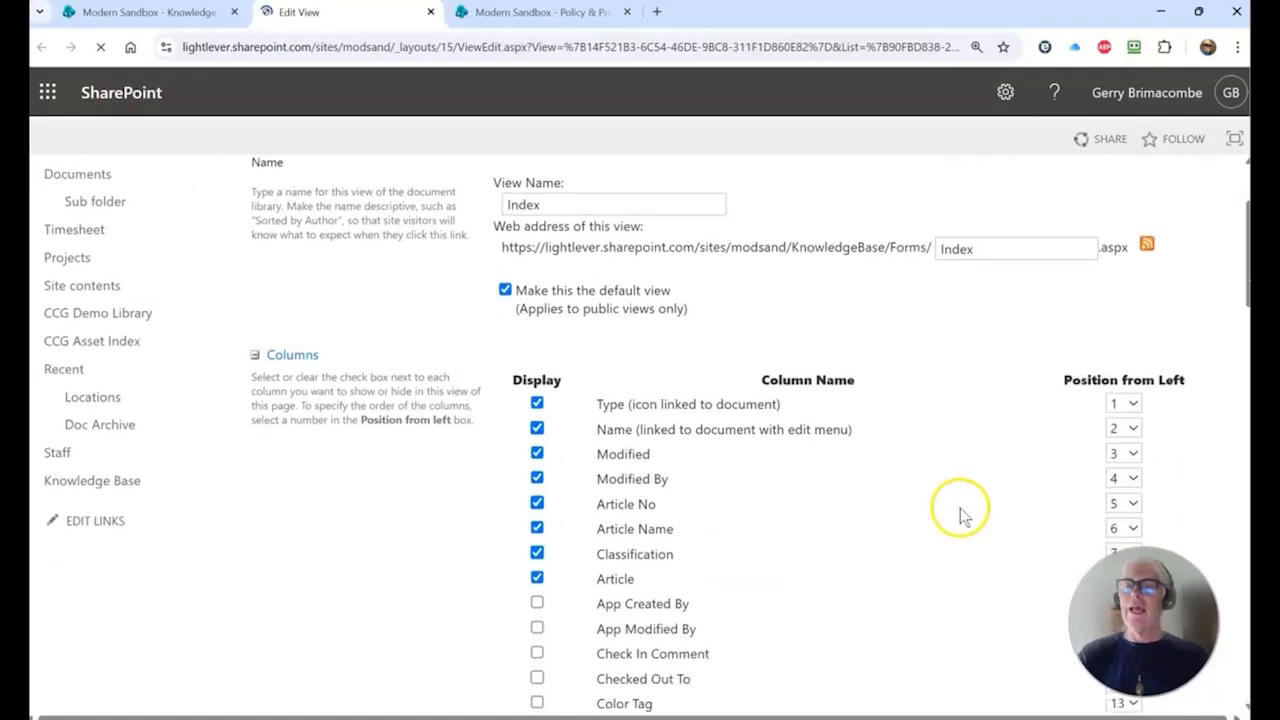
scroll(958, 512, "down", 1)
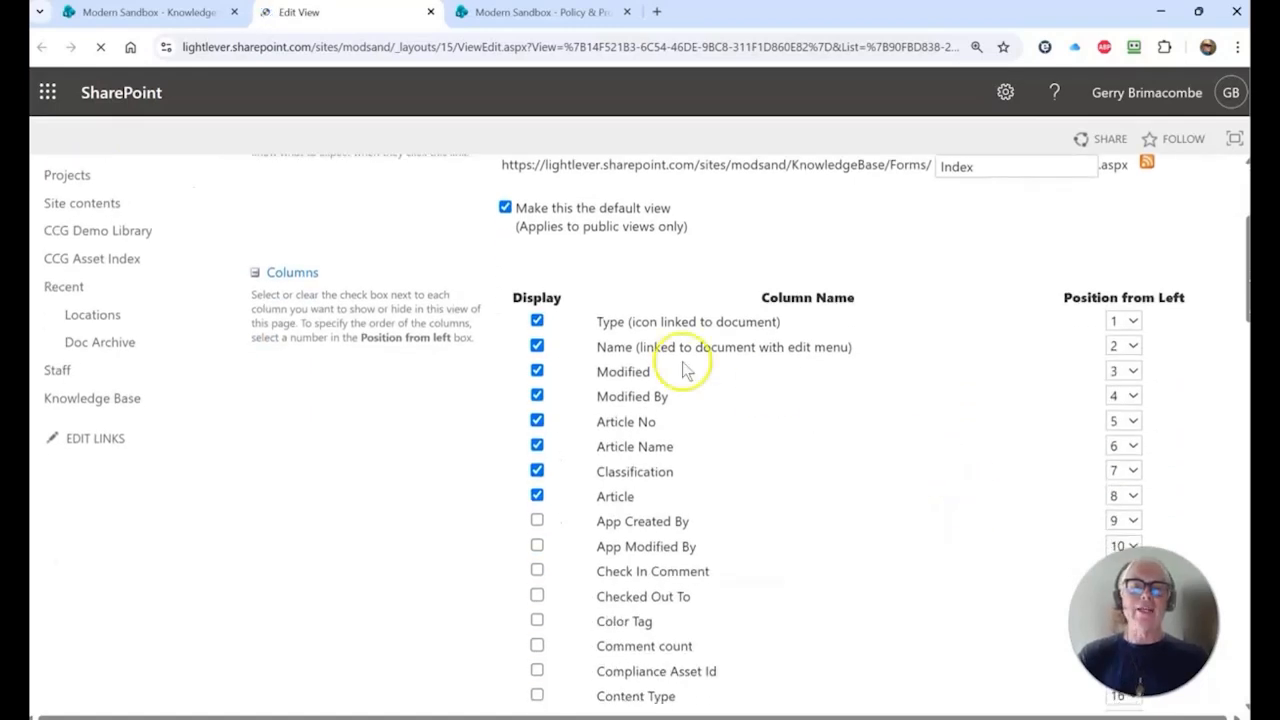
left_click(538, 372)
left_click(537, 396)
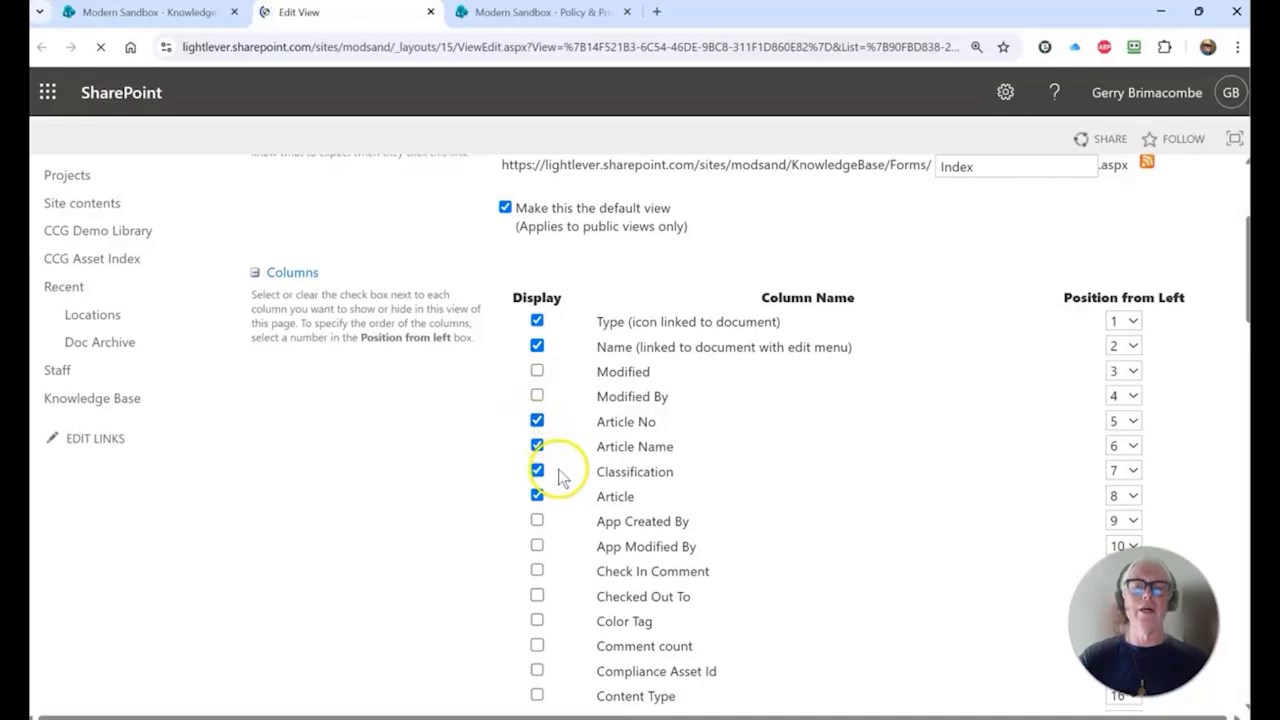
left_click(540, 422)
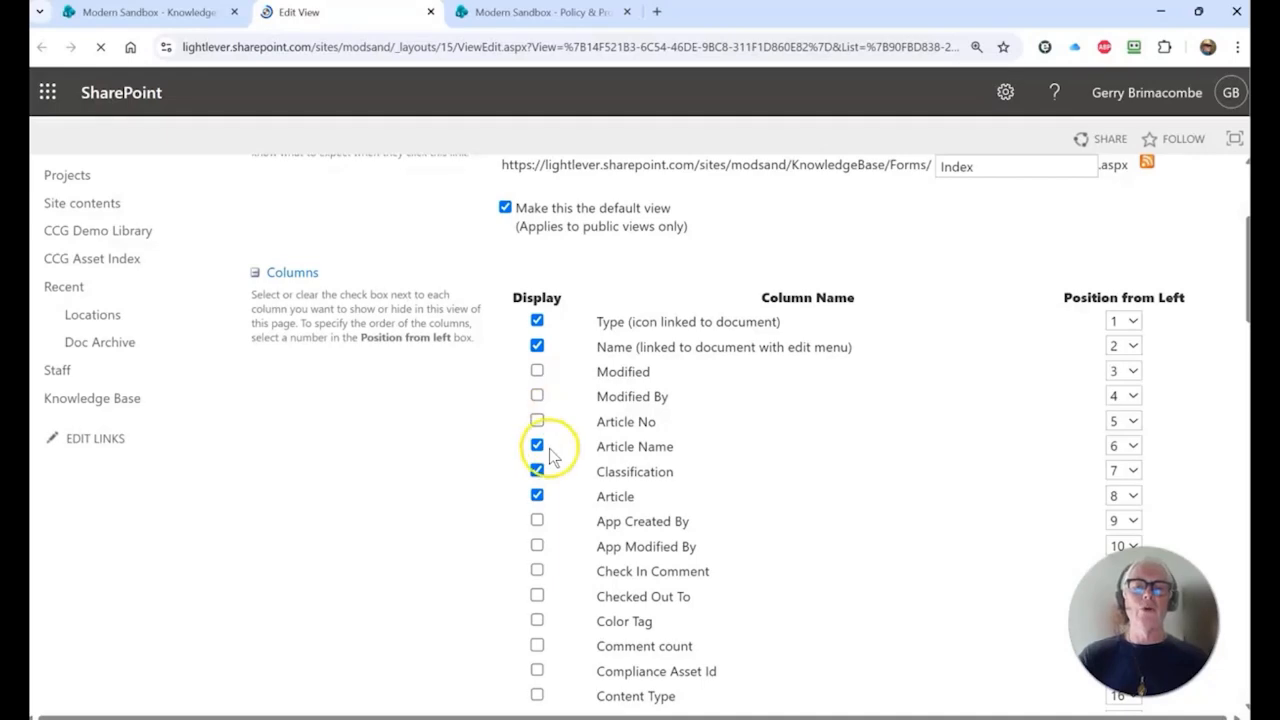
left_click(539, 448)
left_click(539, 447)
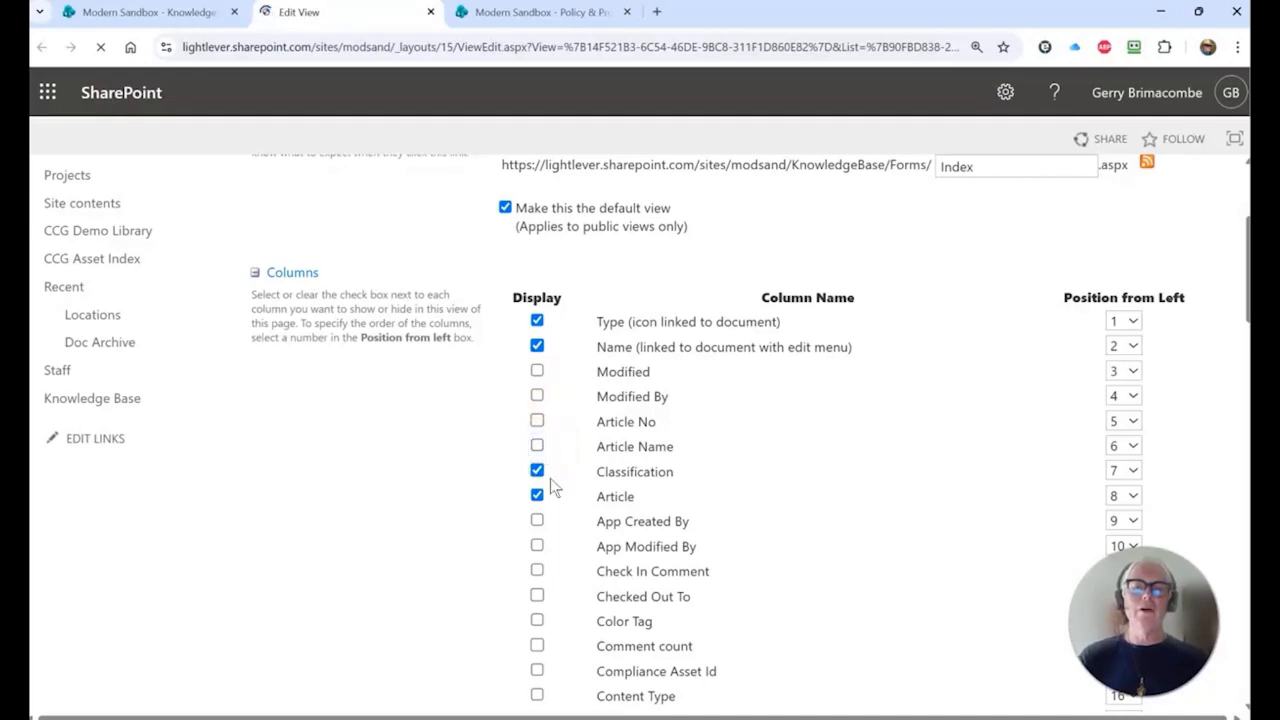
left_click(539, 477)
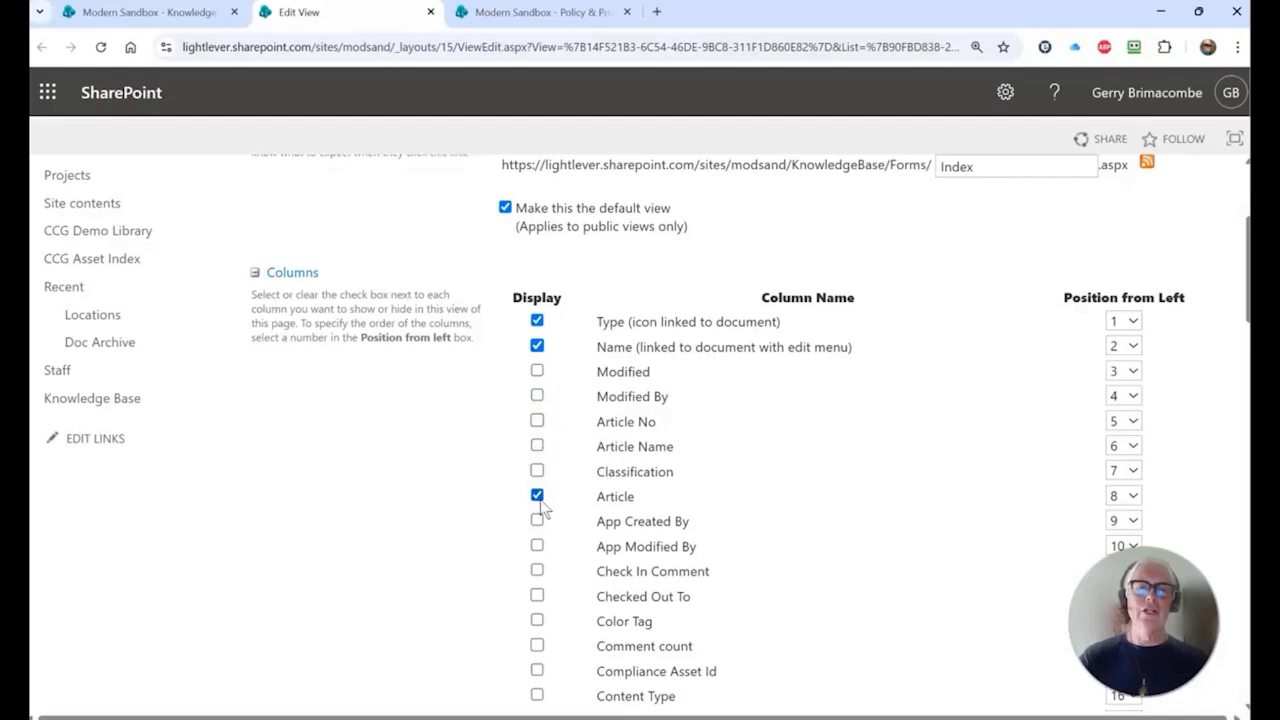
left_click(539, 499)
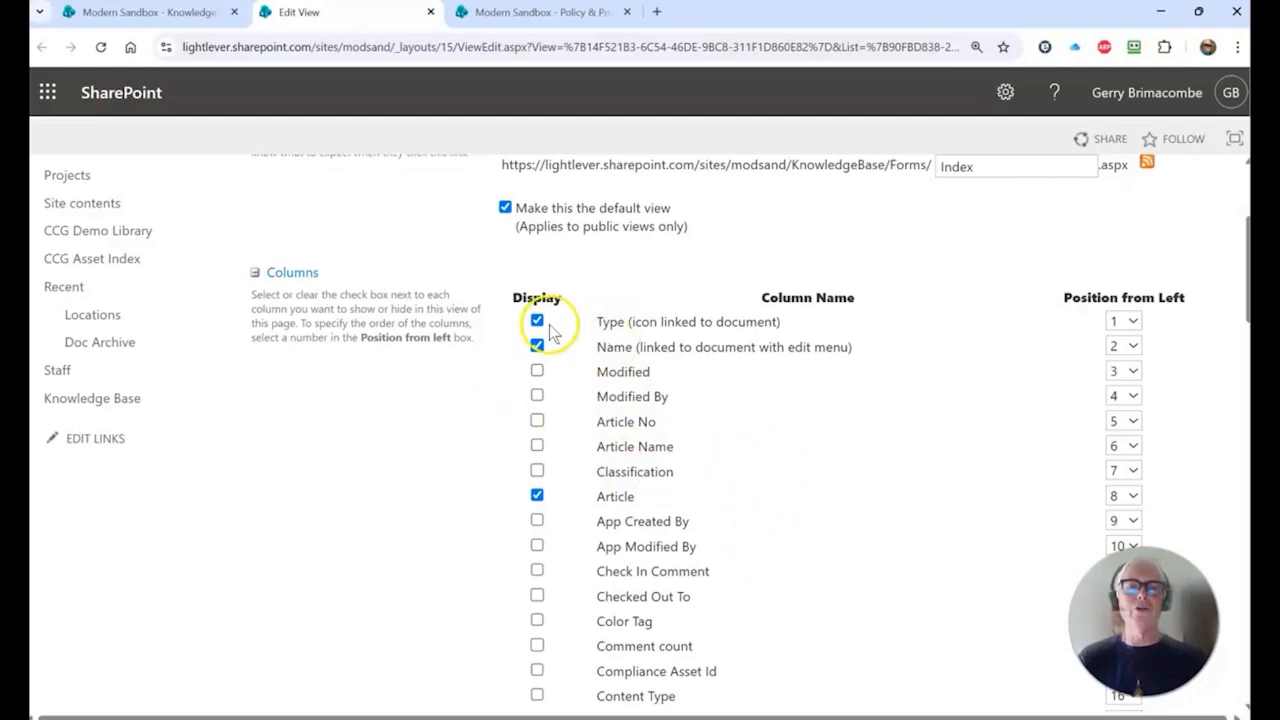
Step: Set the Index view to sort first by the Article column
scroll(846, 509, "down", 4)
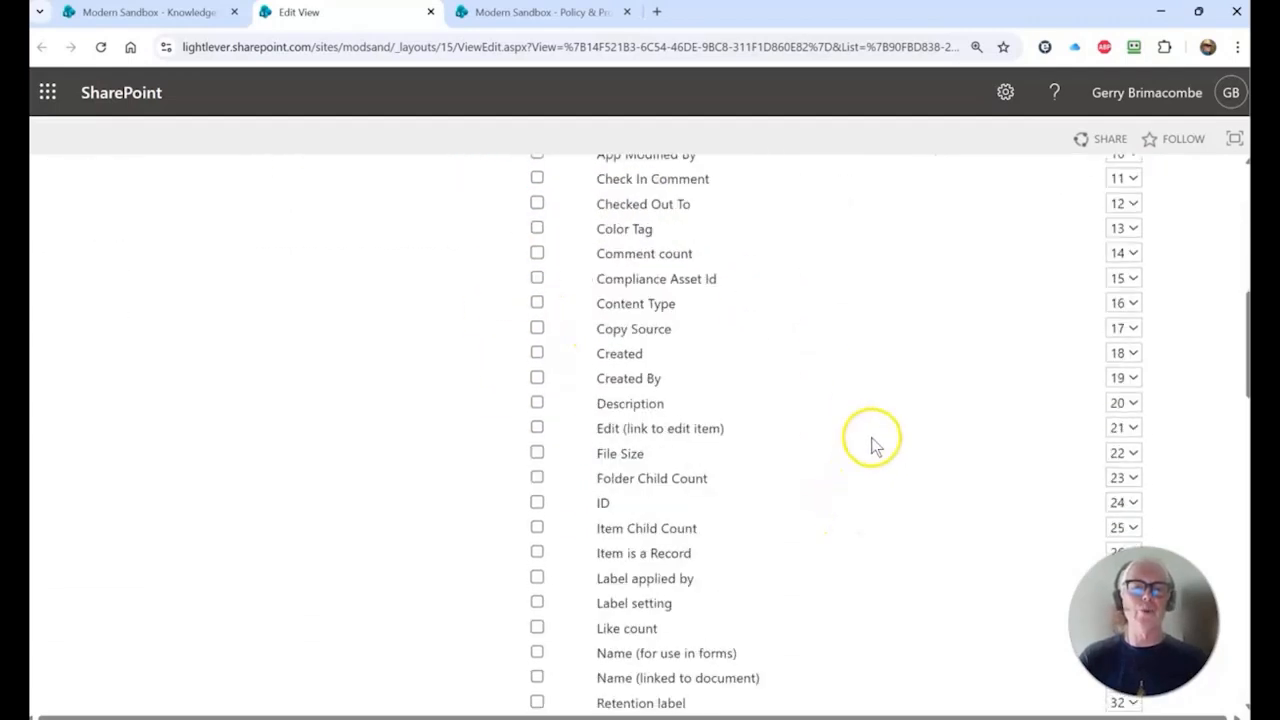
scroll(871, 440, "down", 6)
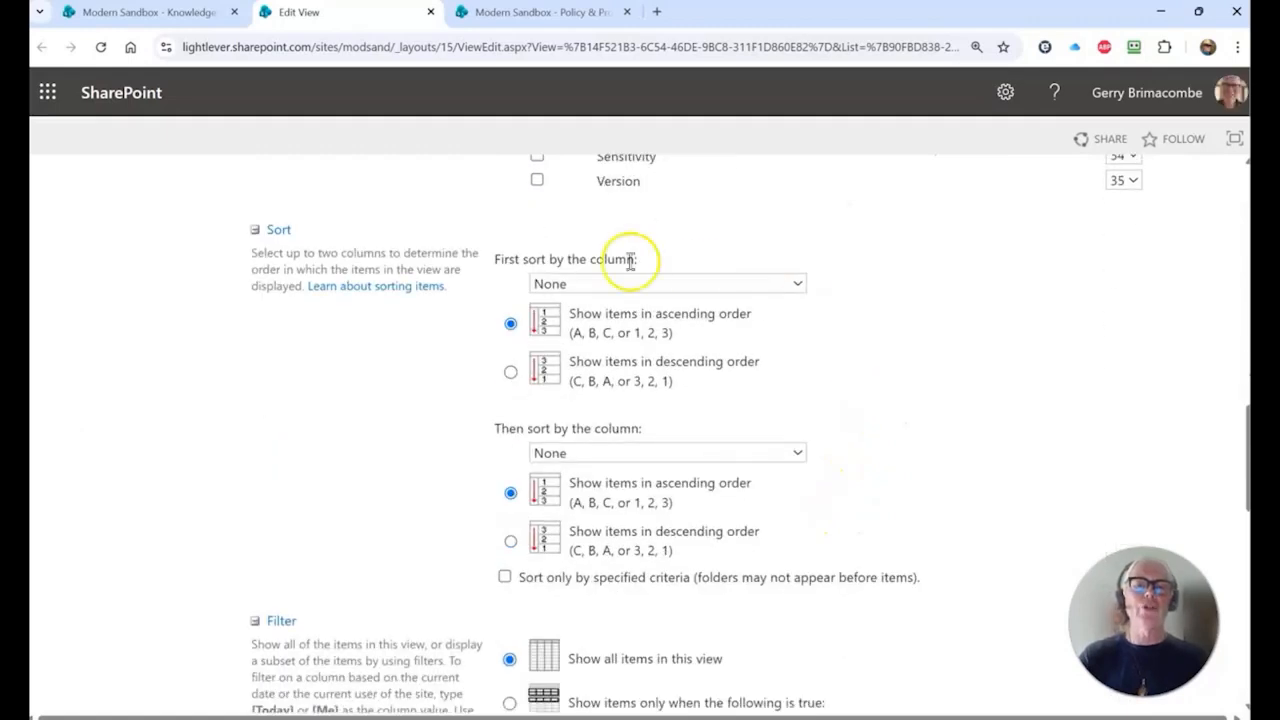
left_click(573, 287)
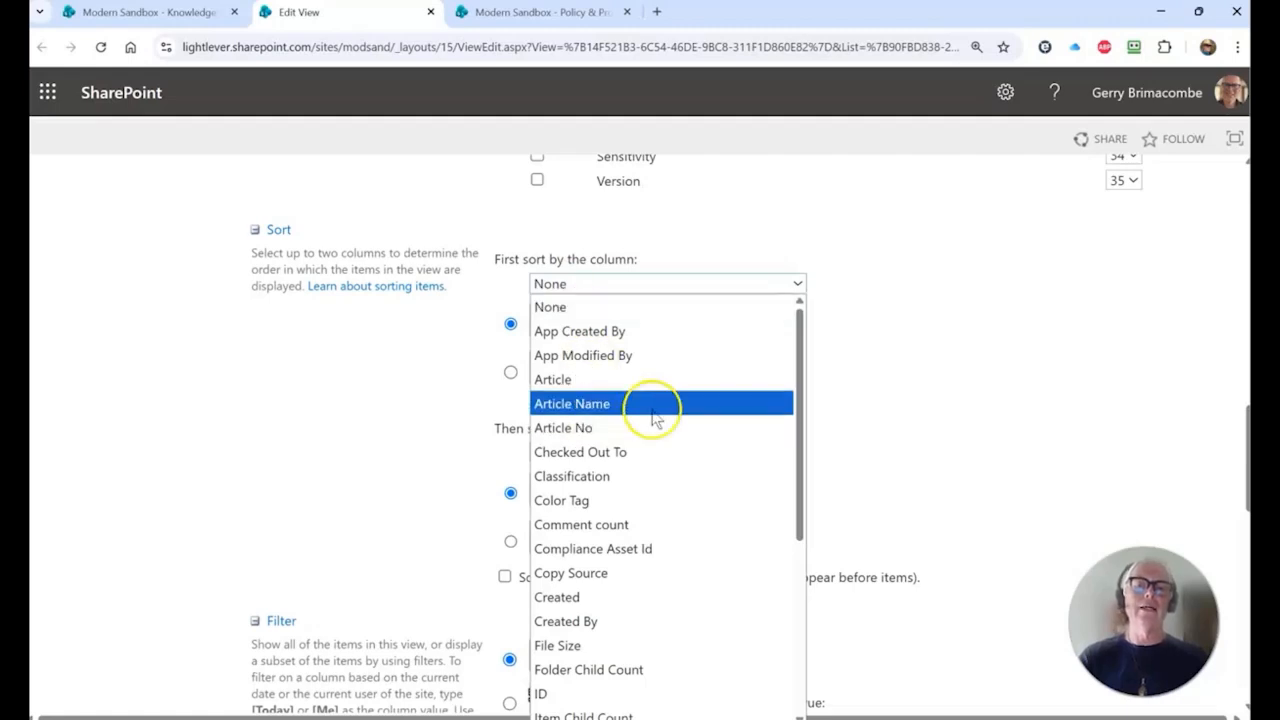
left_click(565, 389)
Step: Turn off individual item checkboxes in the Index view's tabular settings
scroll(909, 466, "down", 2)
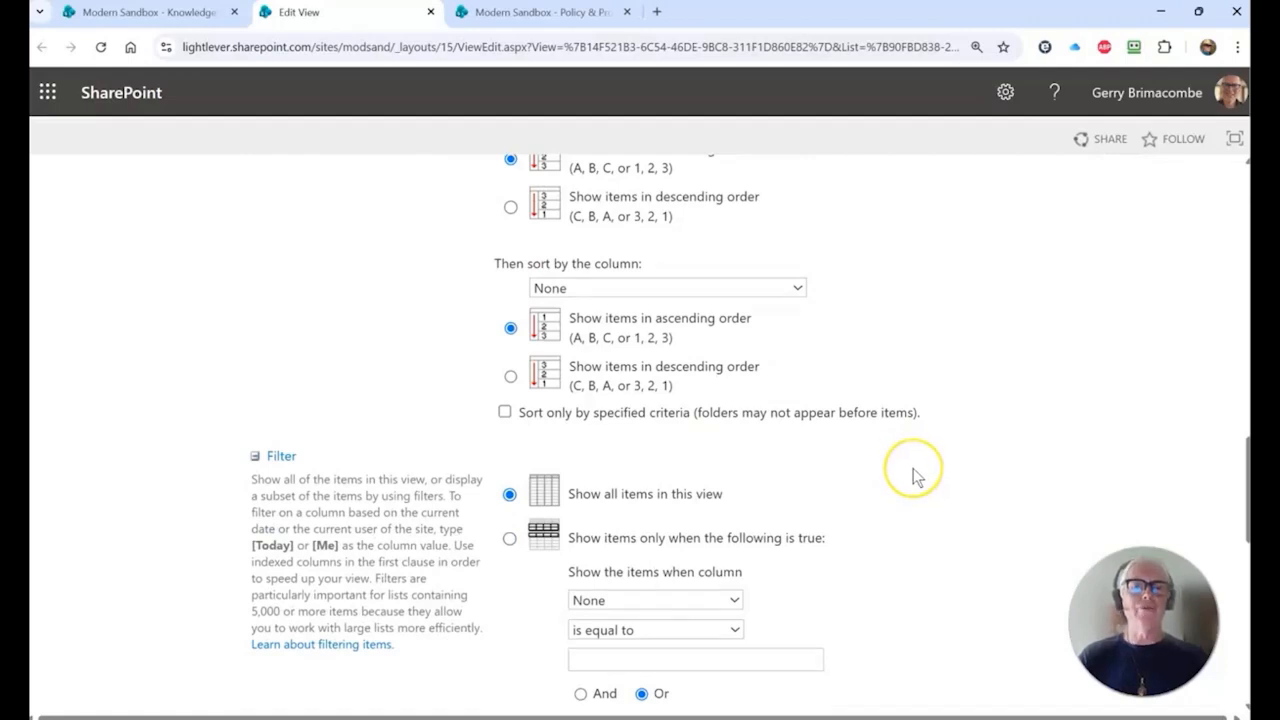
scroll(913, 475, "down", 5)
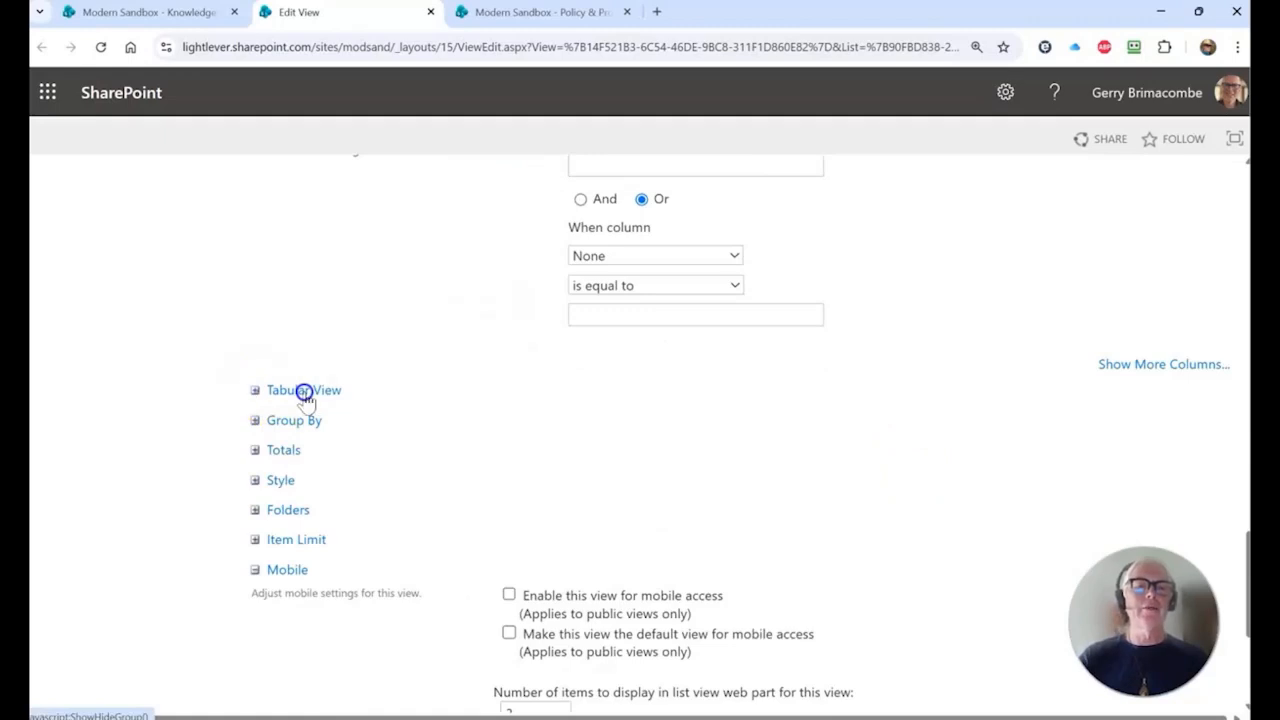
left_click(304, 391)
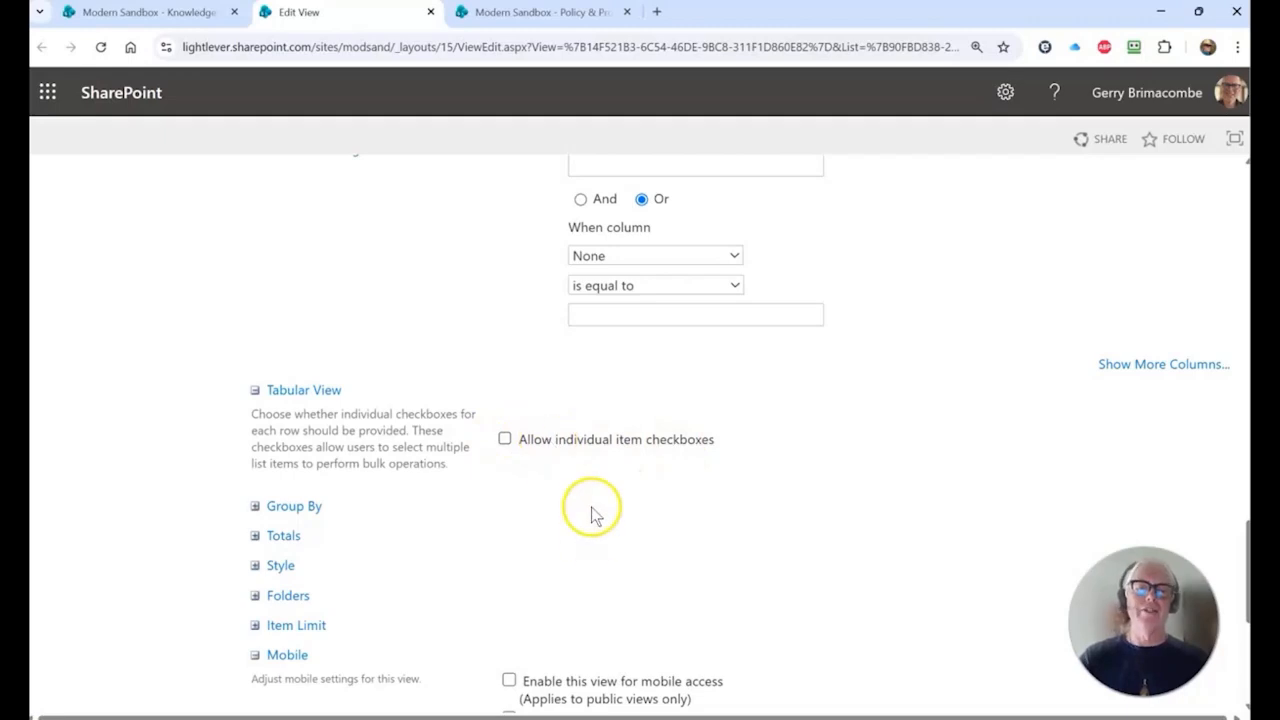
Step: Group the Index view by Classification in ascending order with groupings expanded by default
scroll(591, 511, "down", 1)
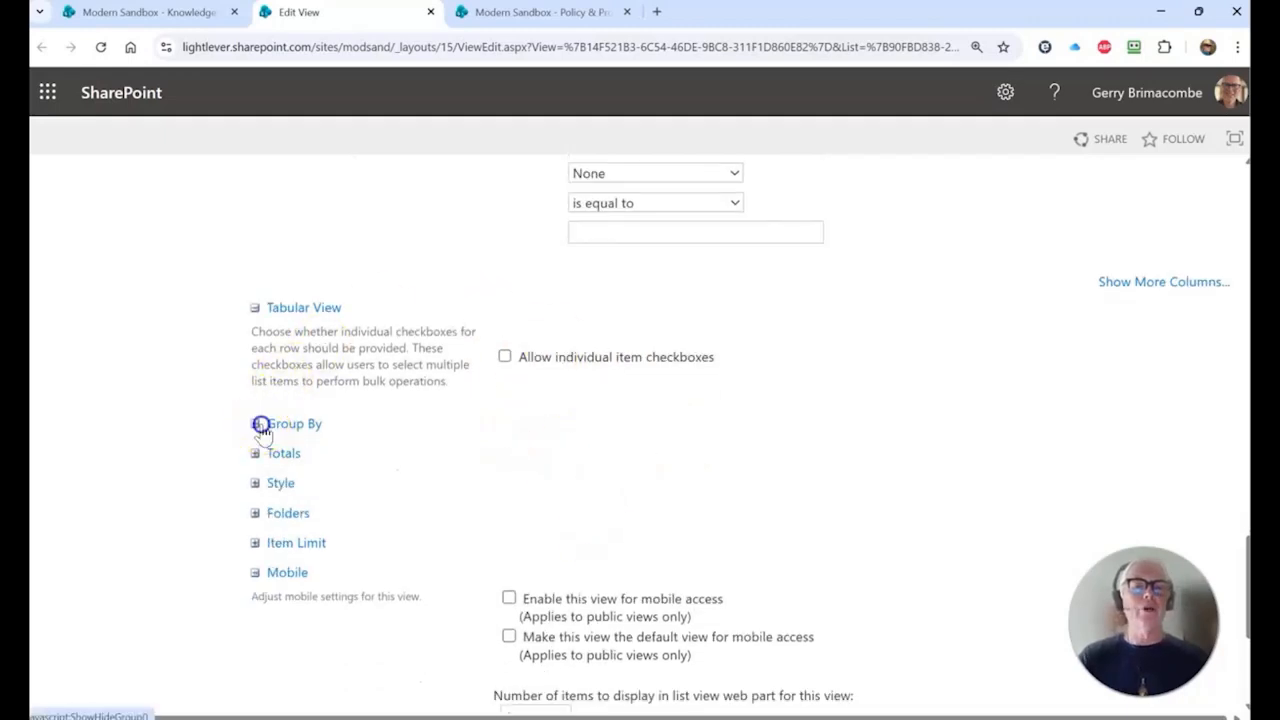
left_click(263, 425)
left_click(628, 478)
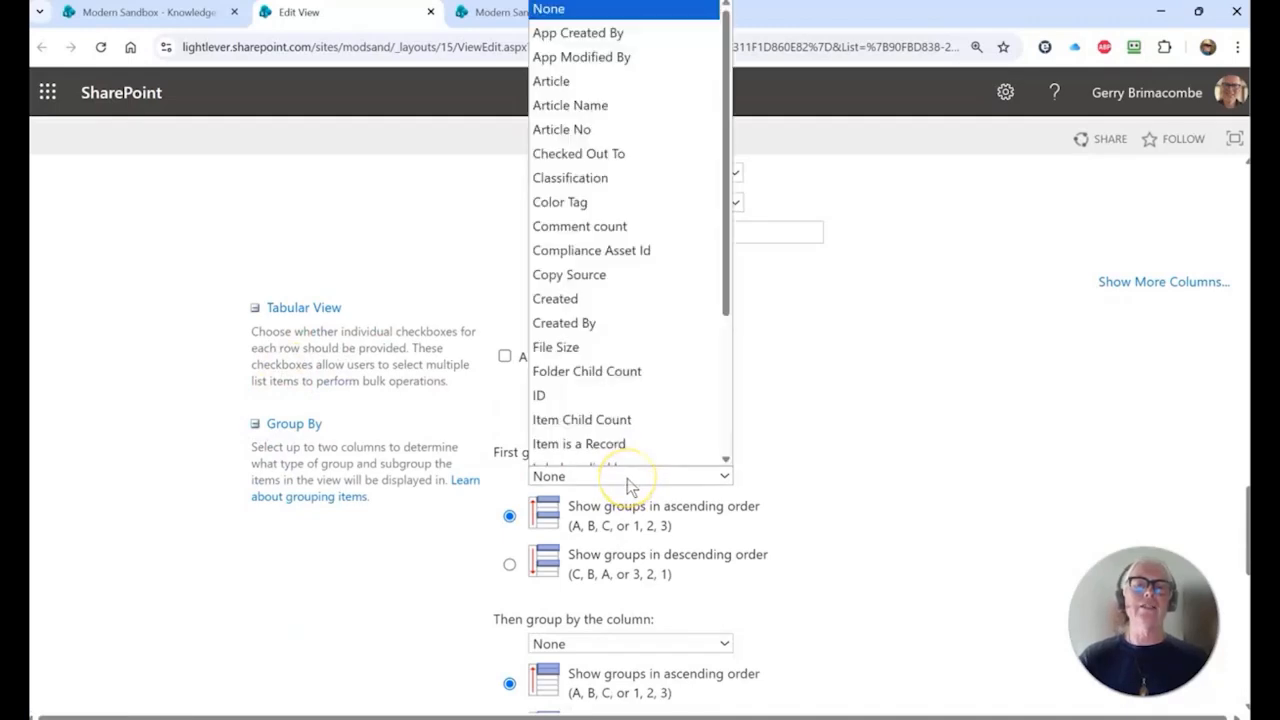
left_click(590, 163)
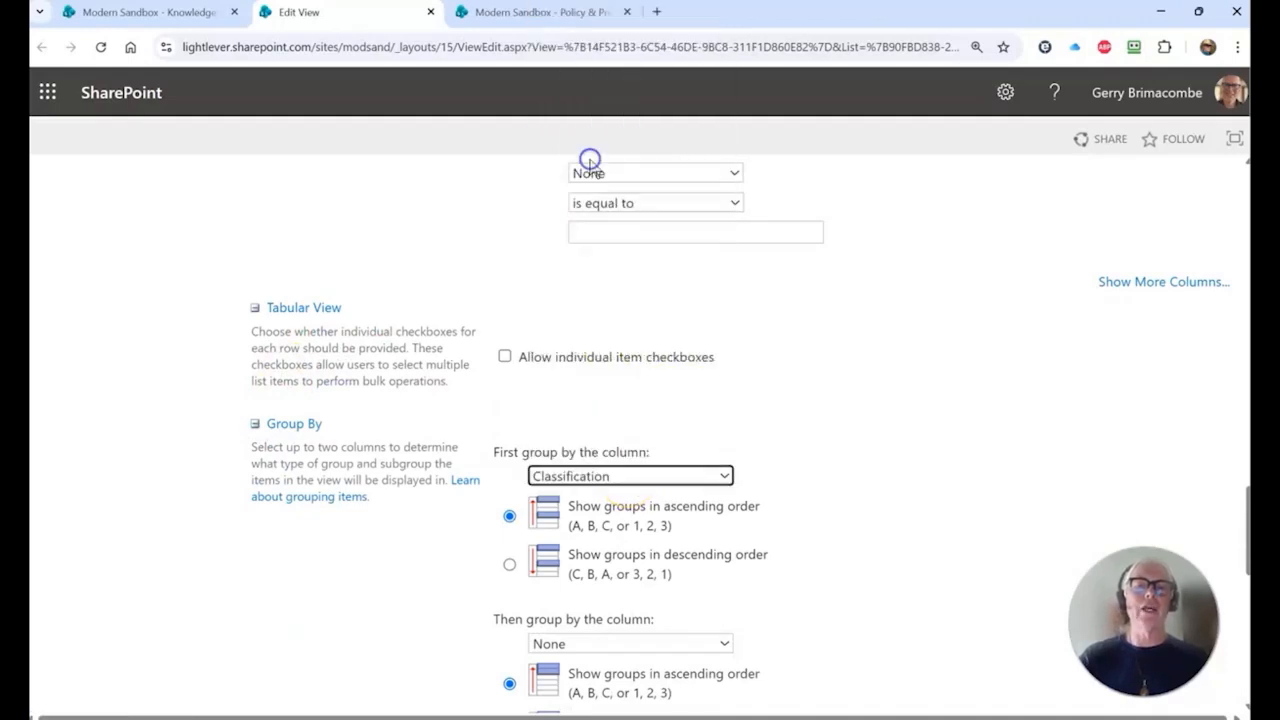
scroll(908, 400, "down", 4)
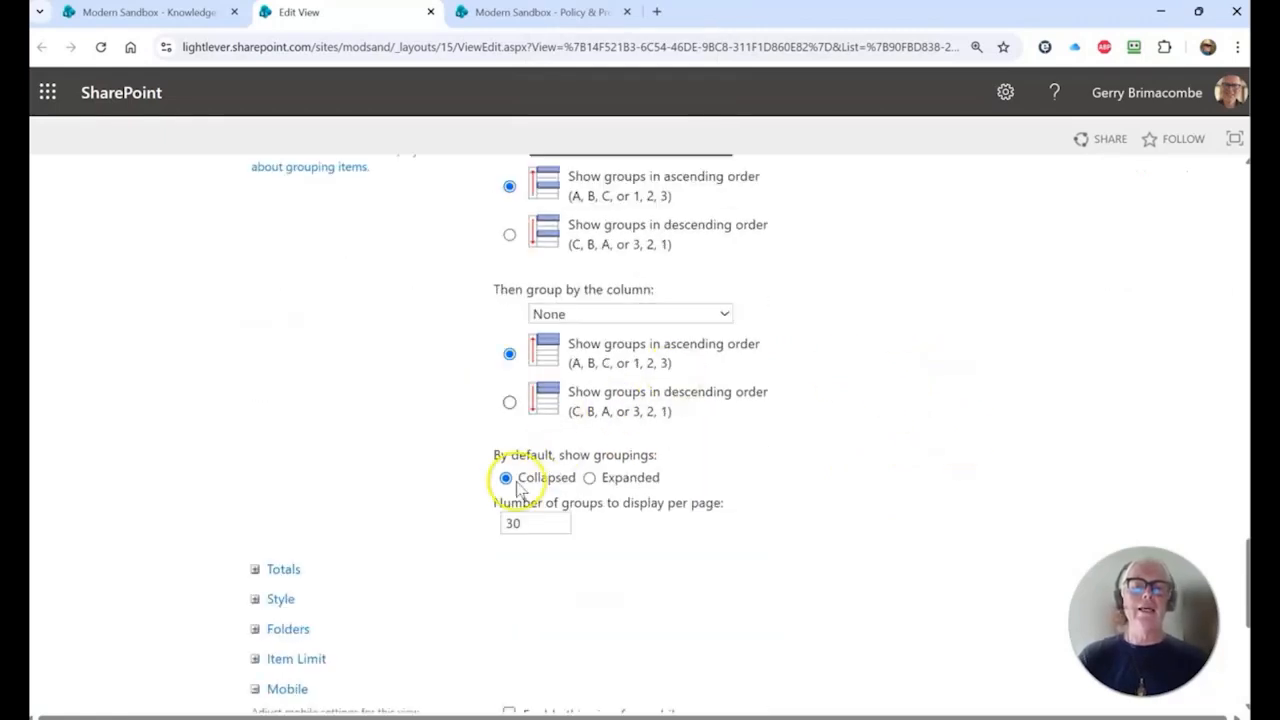
left_click(590, 478)
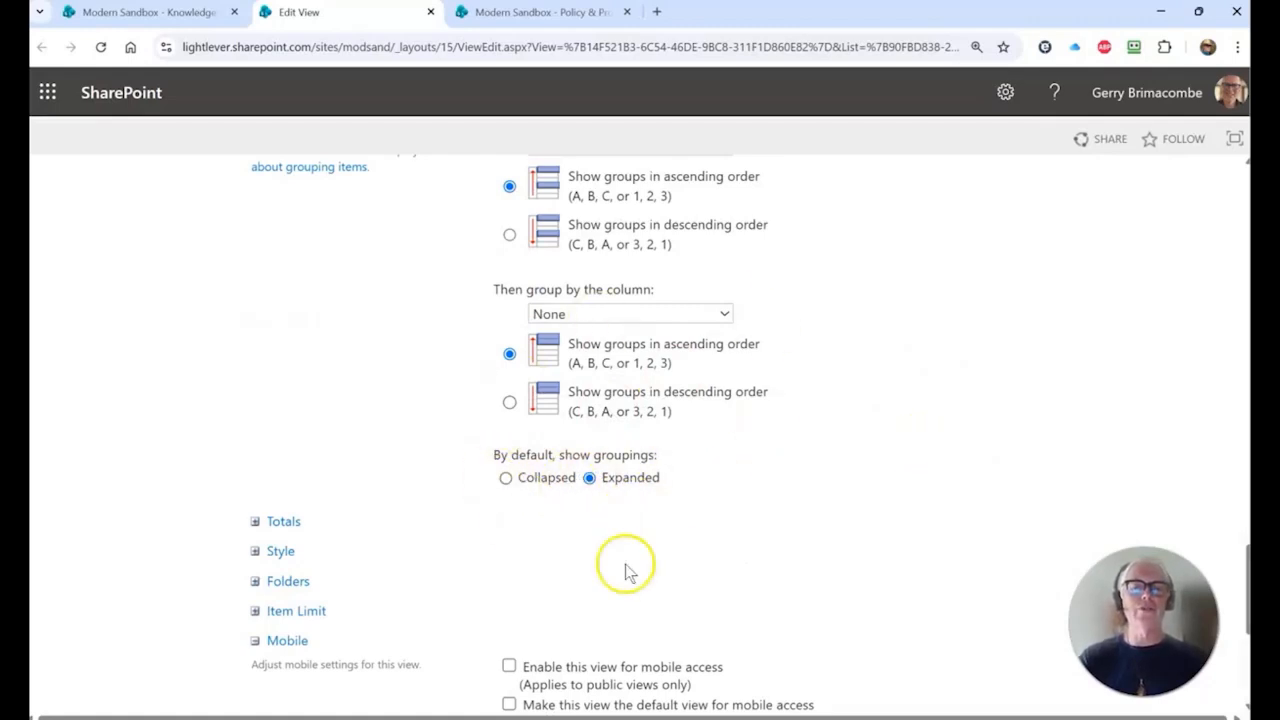
scroll(890, 465, "down", 4)
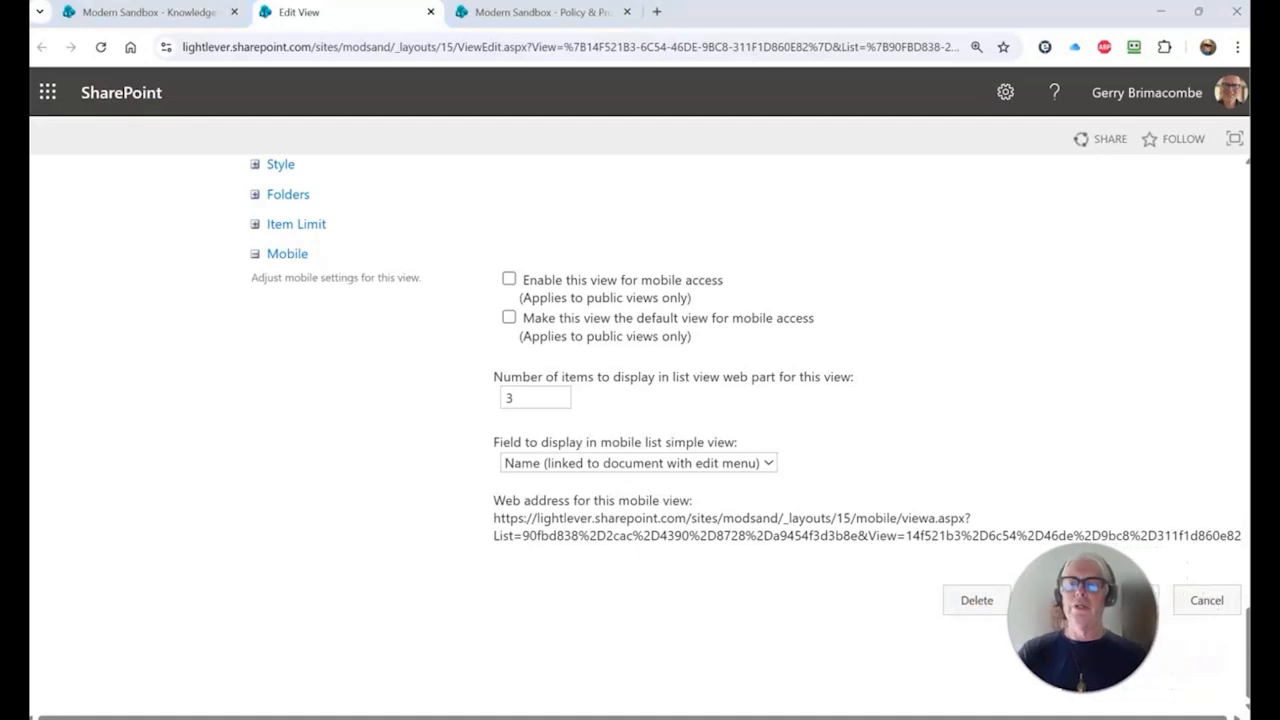
Step: Save the Index view settings and look over the articles grouped by Classification
left_click(1134, 605)
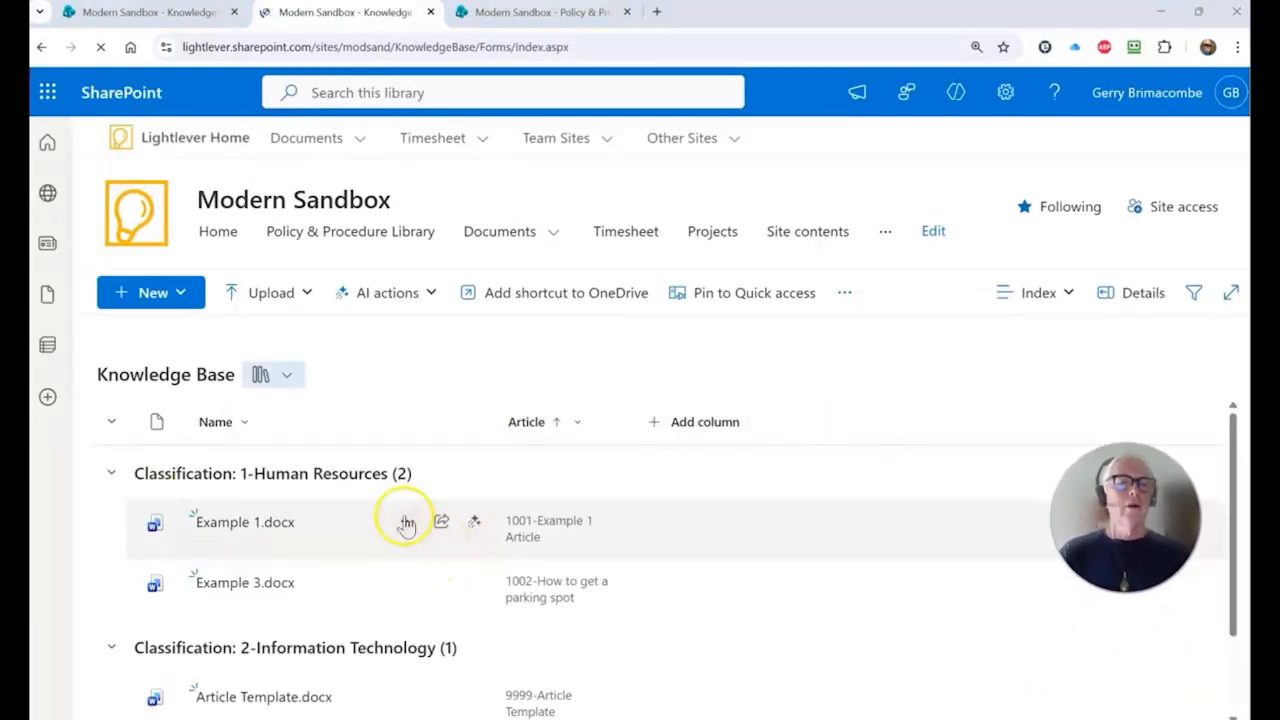
scroll(398, 506, "down", 2)
scroll(394, 500, "up", 2)
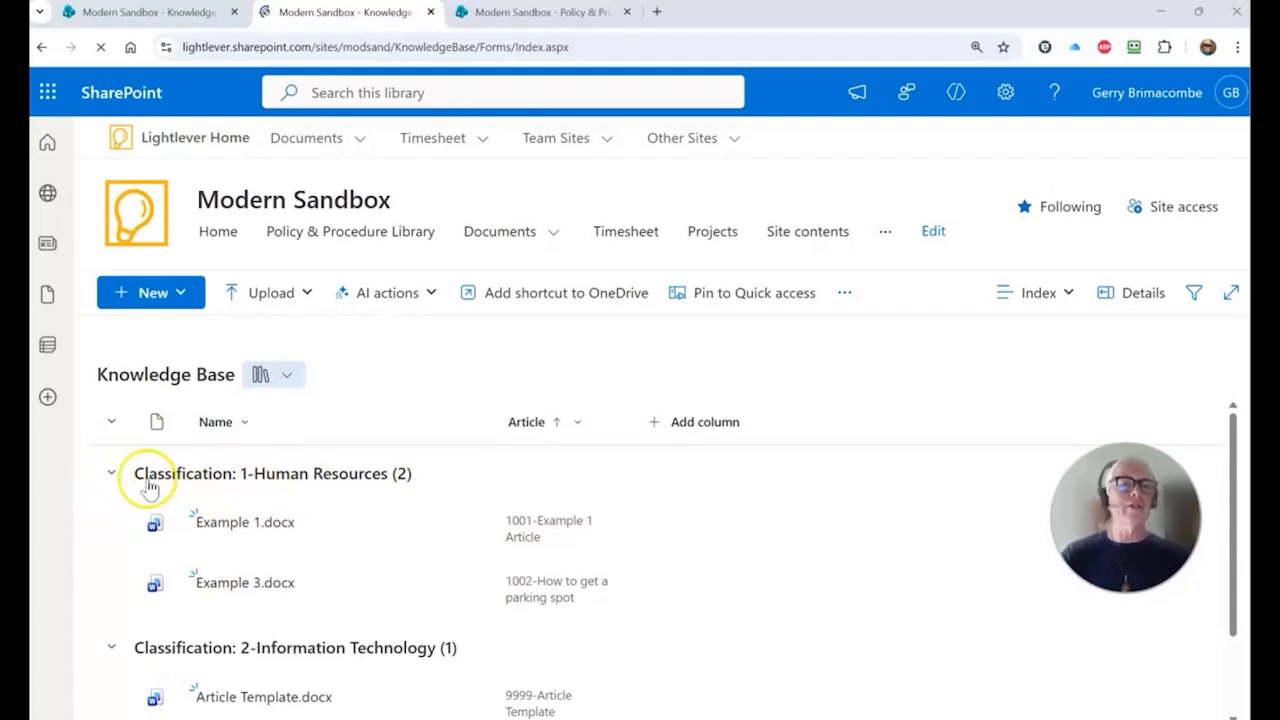
scroll(150, 485, "down", 1)
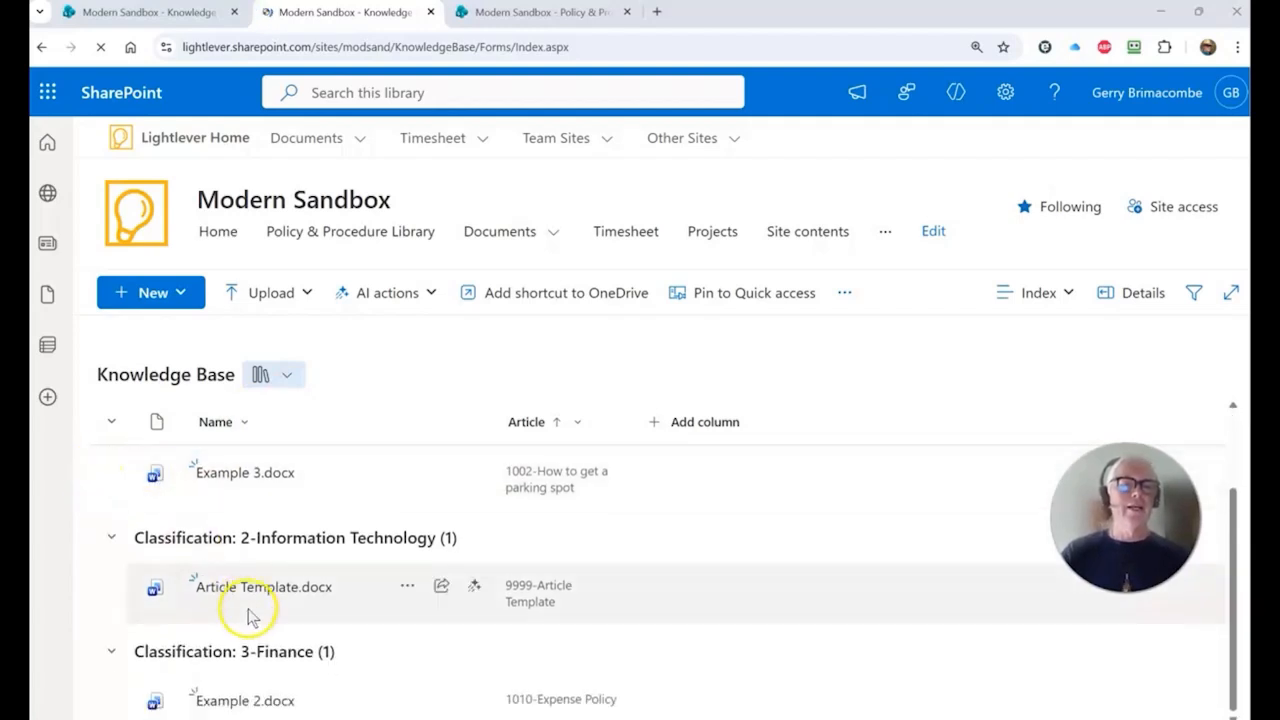
scroll(257, 614, "up", 1)
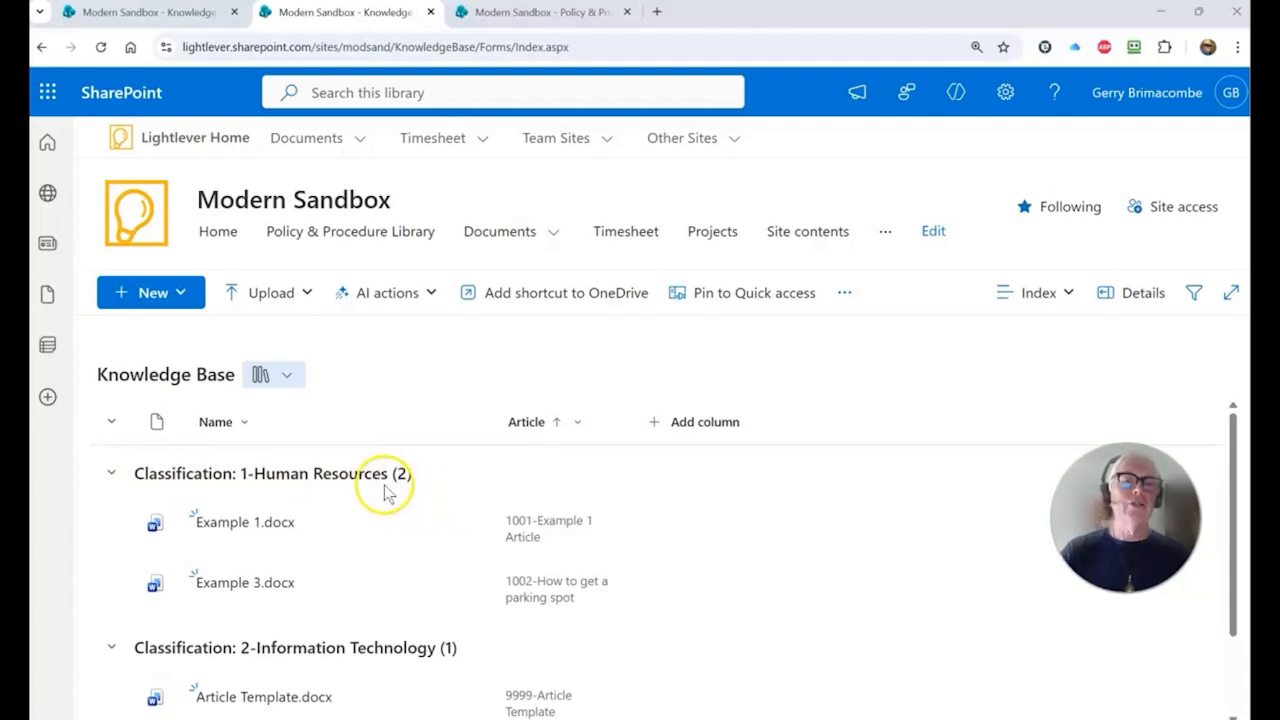
Step: Replace the Index view's formatting JSON with code showing only the classification name as a bold group heading, save it, and test collapsing 1-Human Resources
left_click(1073, 296)
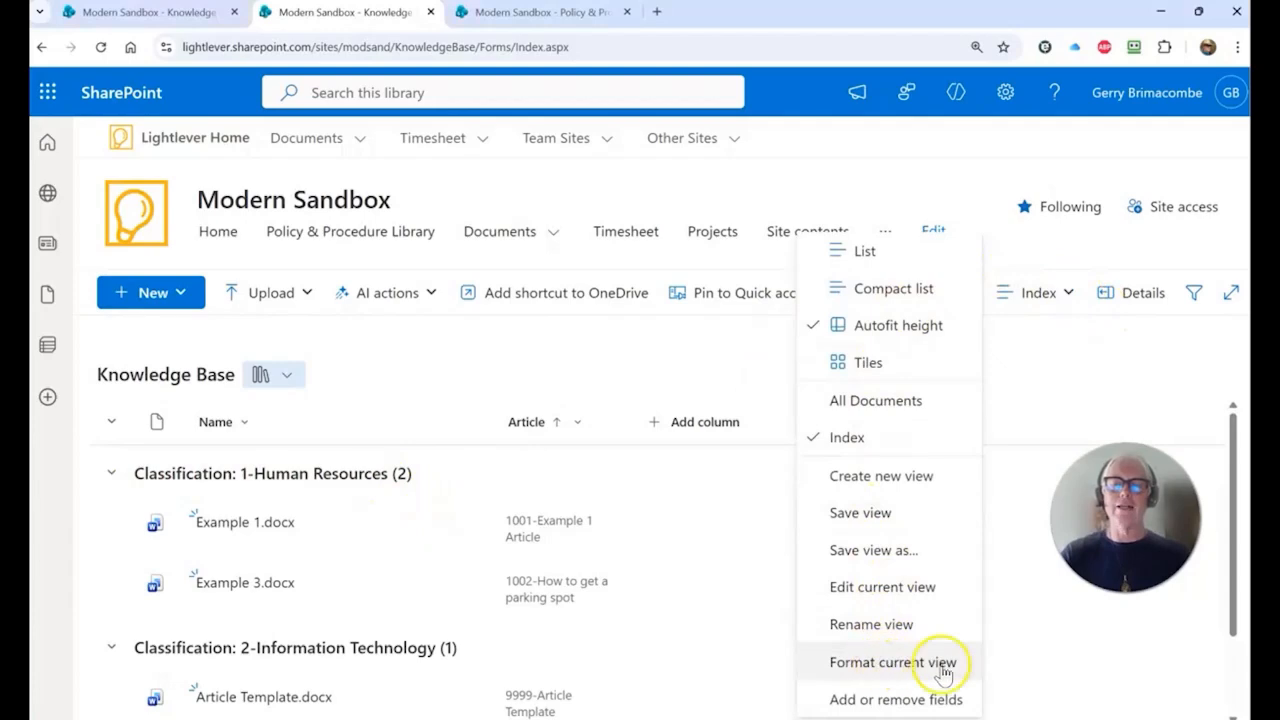
left_click(887, 663)
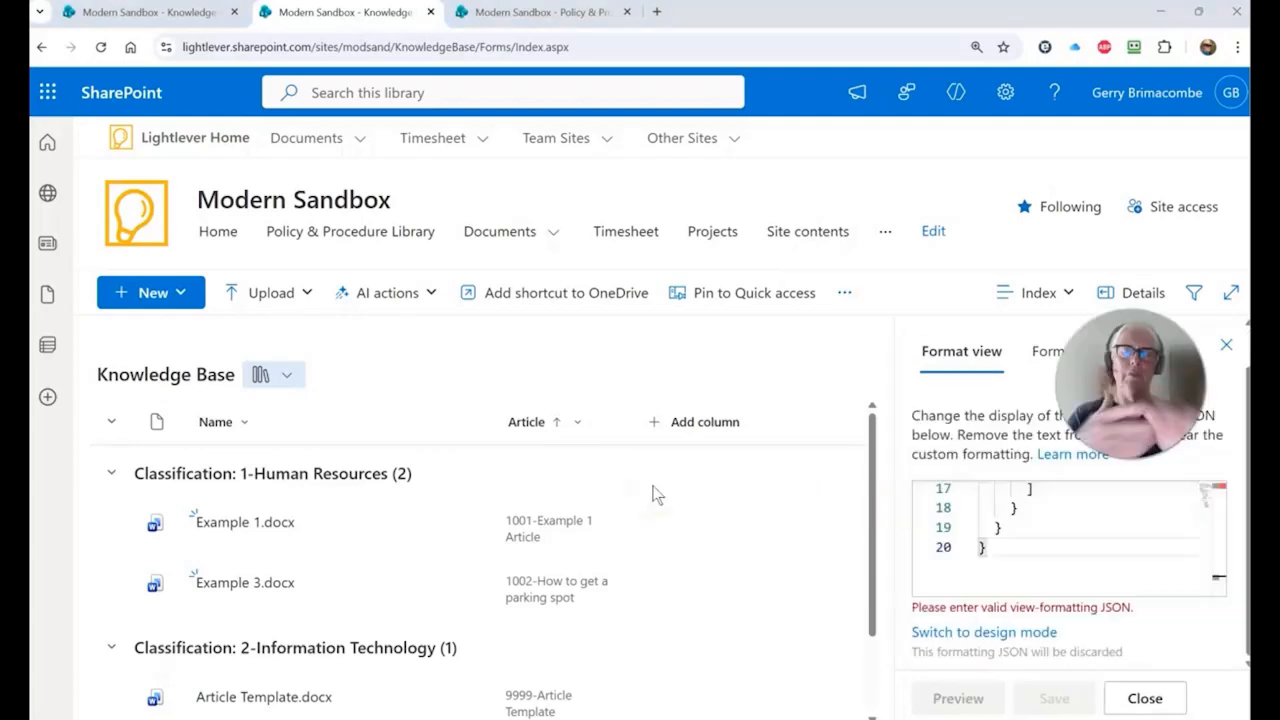
left_click(1016, 553)
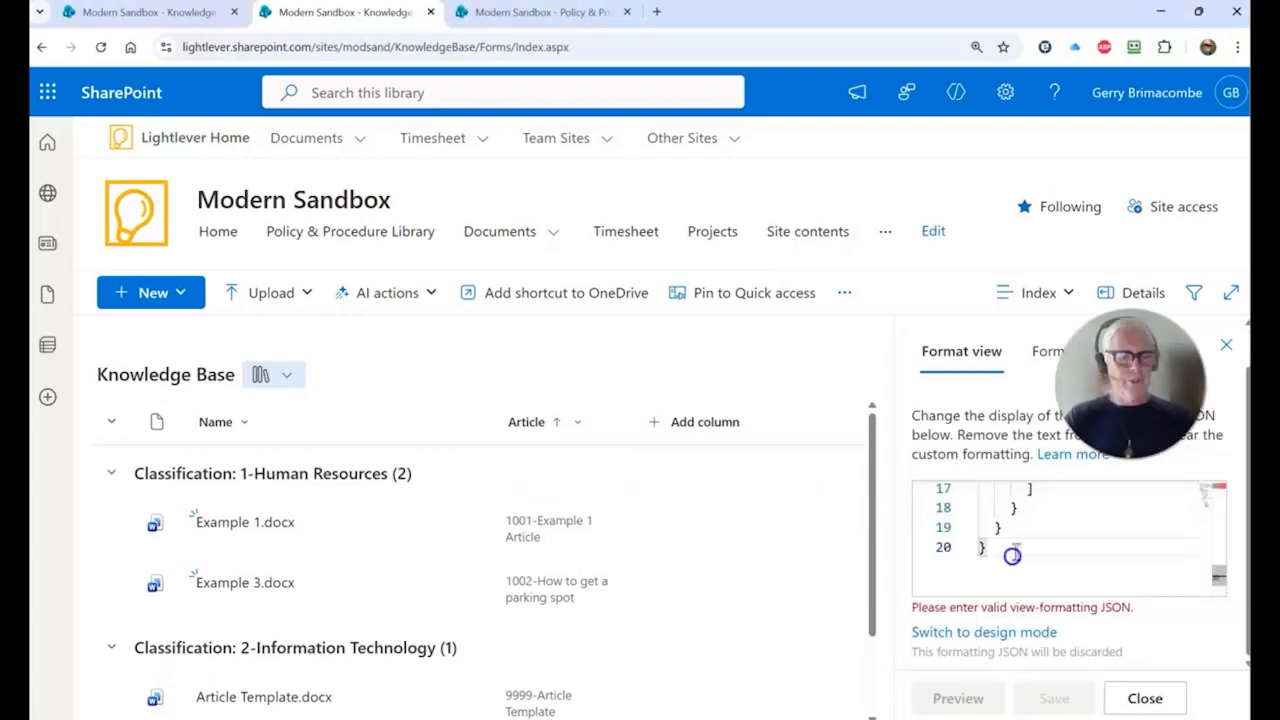
key("ctrl+a")
key("ctrl+v")
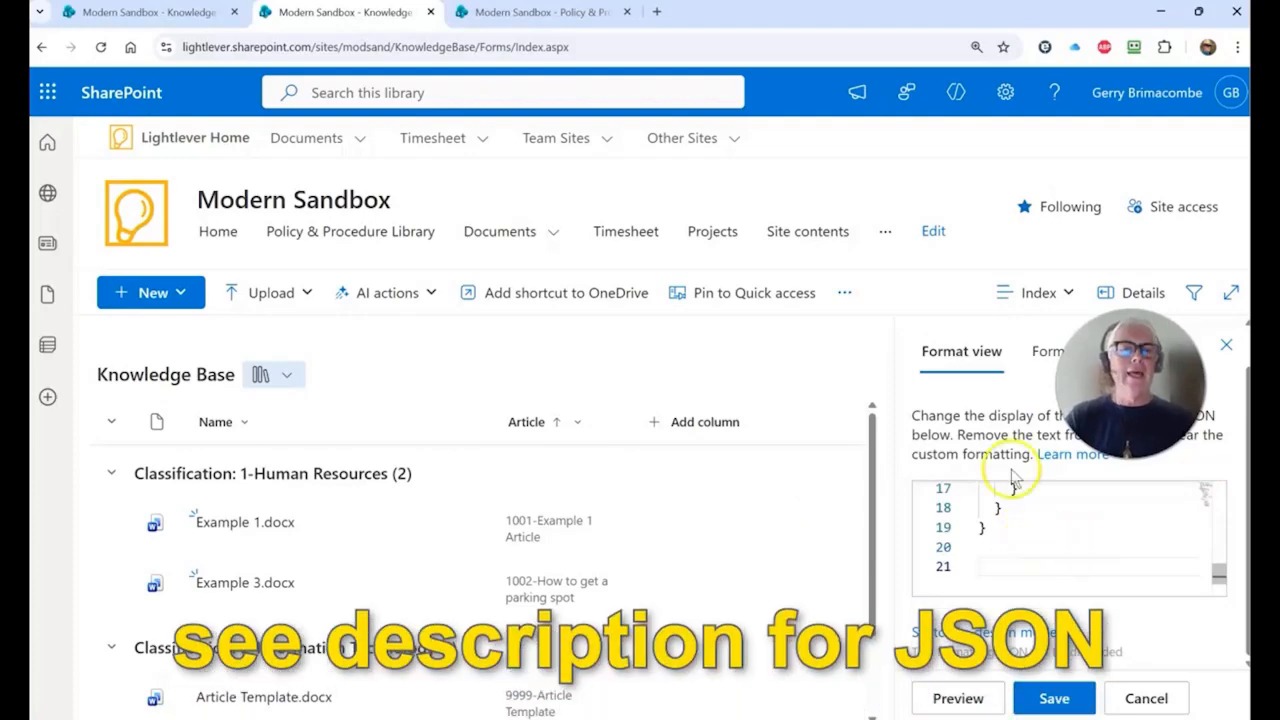
left_click(948, 700)
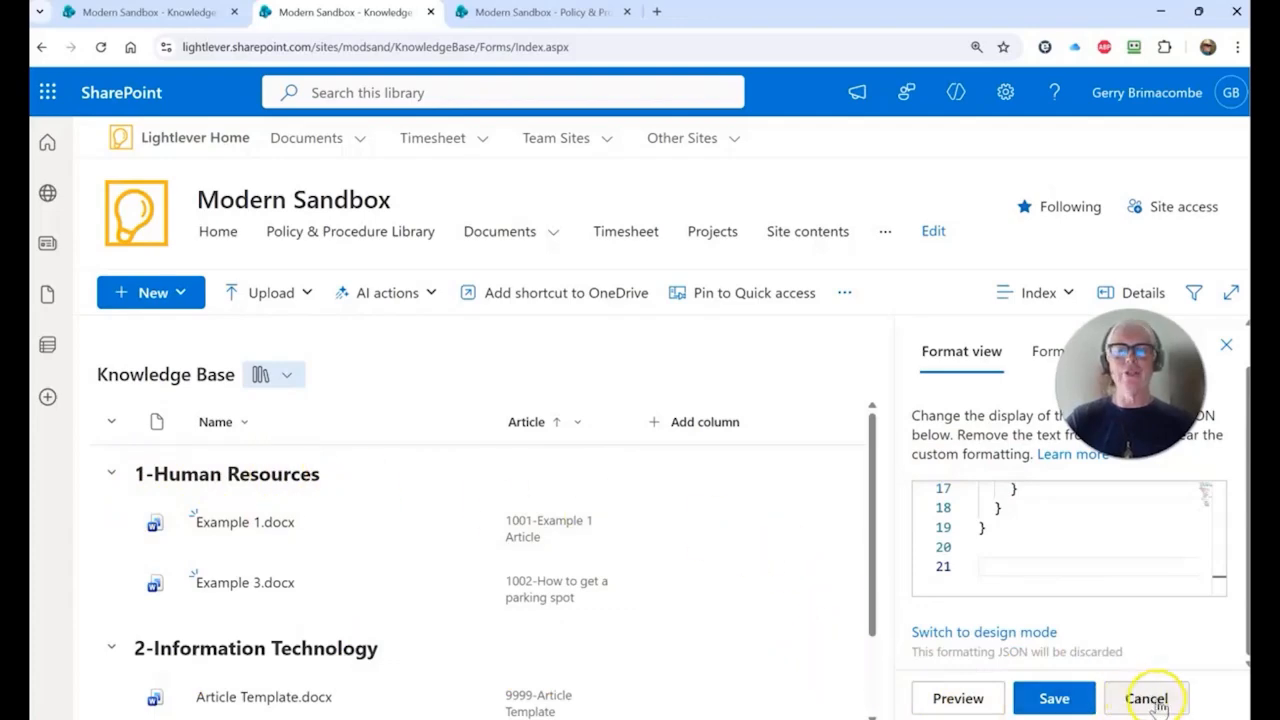
left_click(1062, 704)
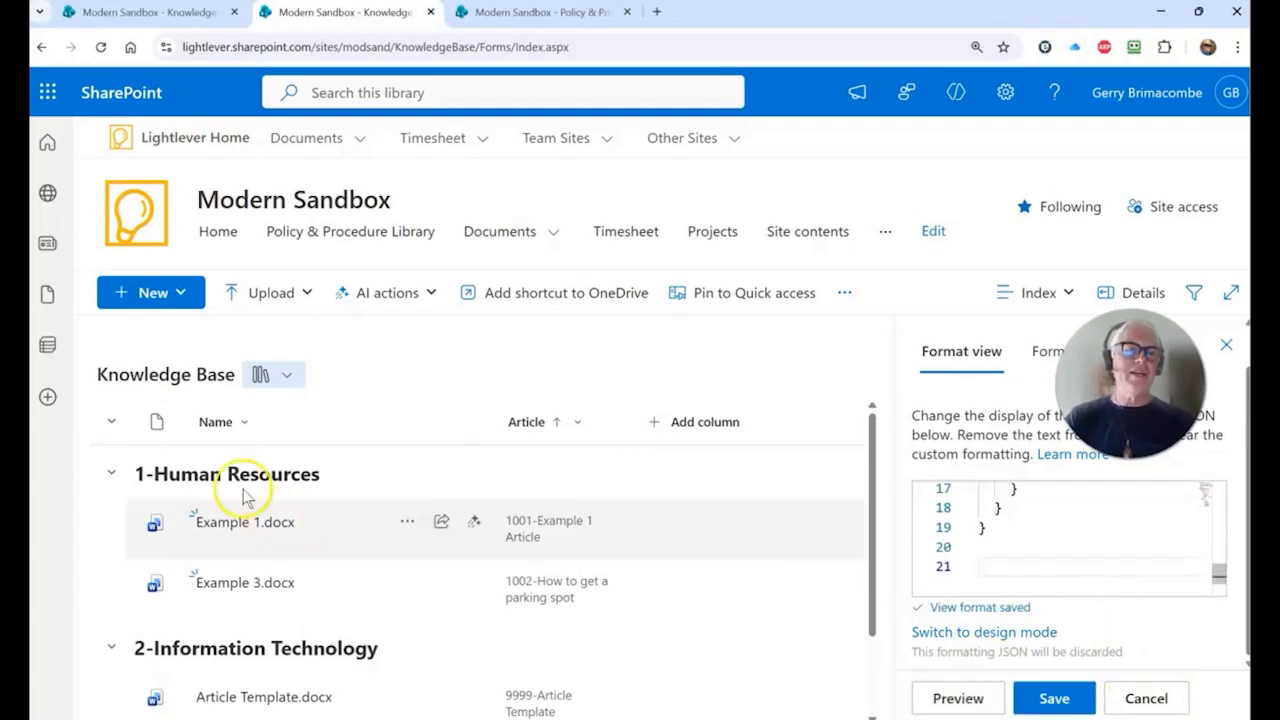
left_click(112, 478)
left_click(112, 478)
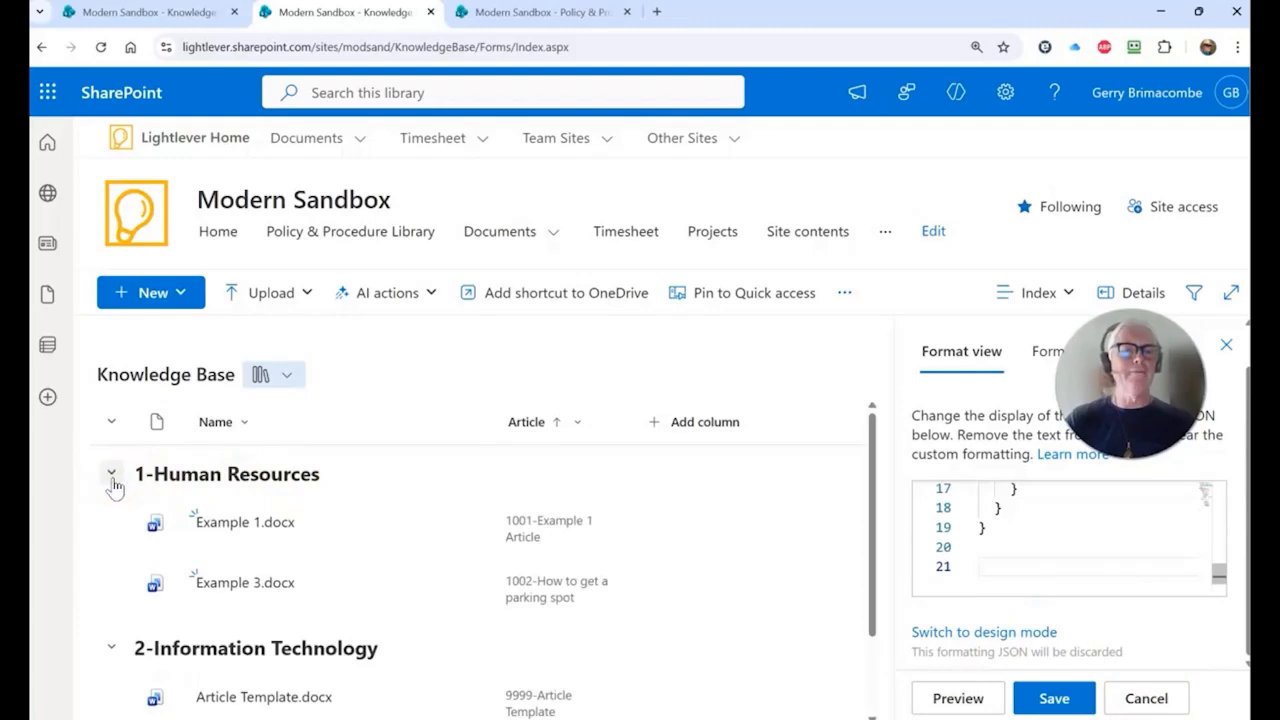
left_click(1229, 347)
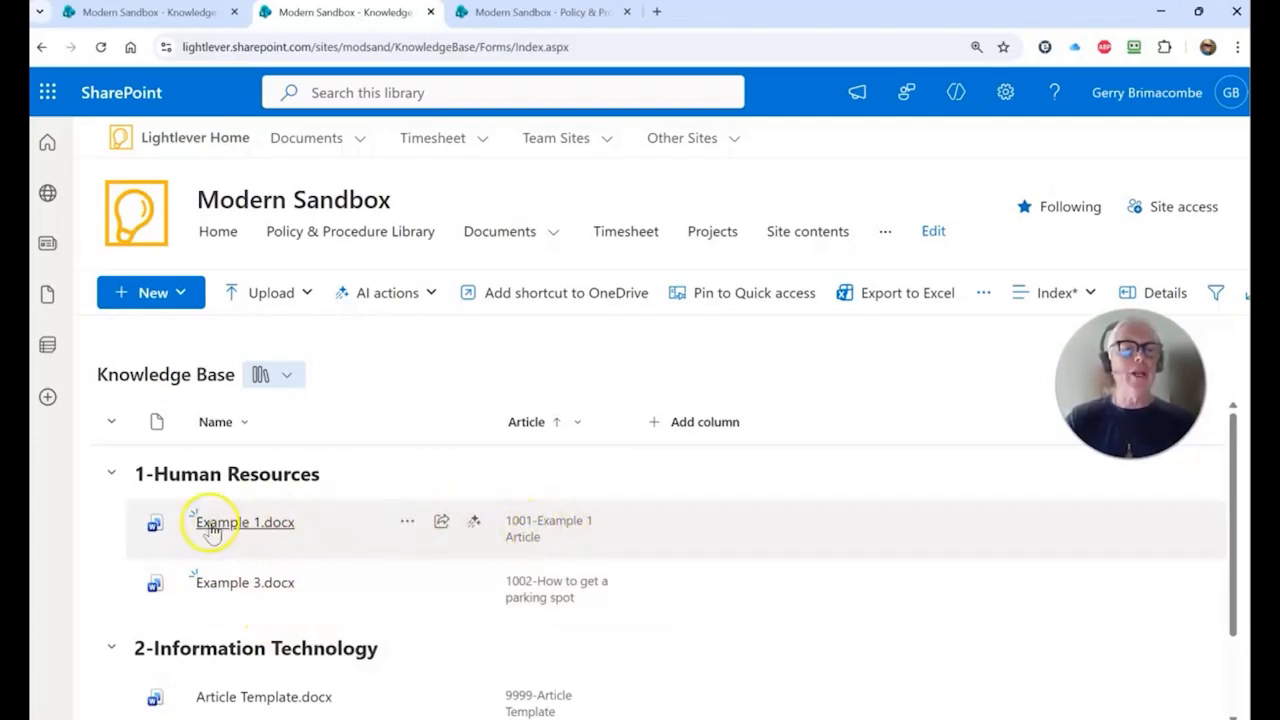
Step: Replace the Name column's formatting JSON with code that shows file names as bold blue links with the defaultClick action, and preview it
mouse_move(278, 532)
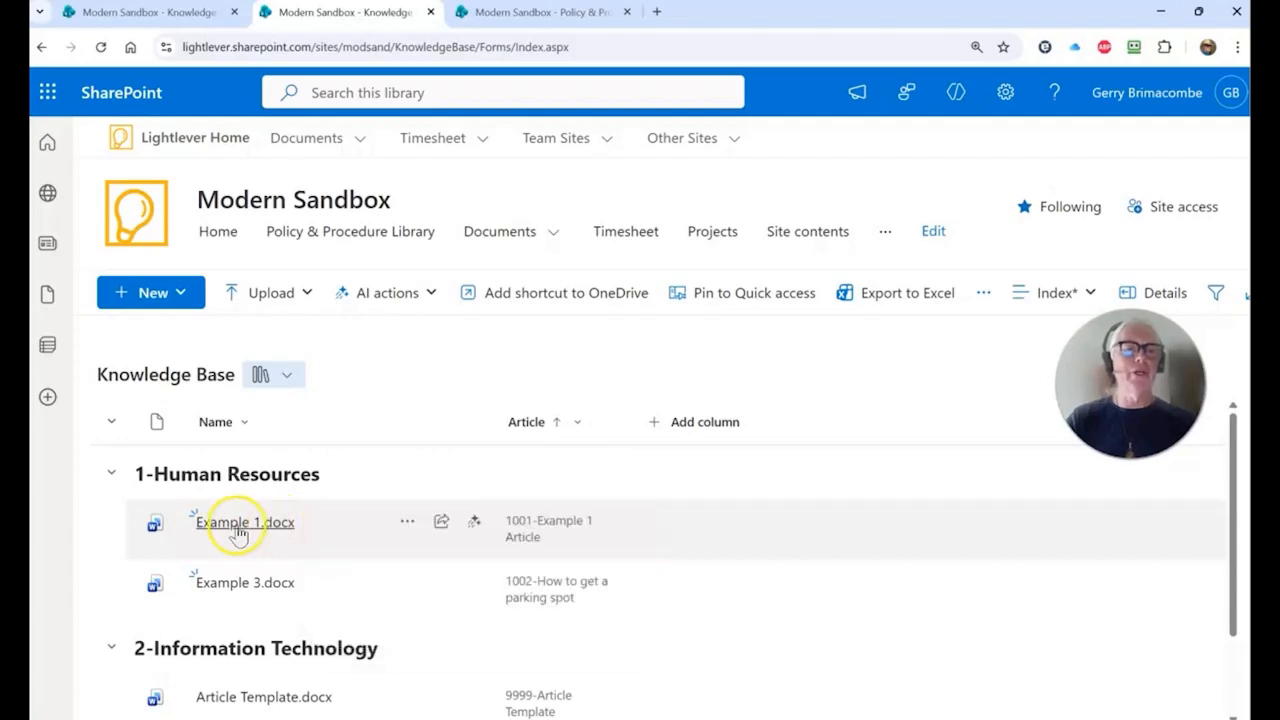
left_click(246, 424)
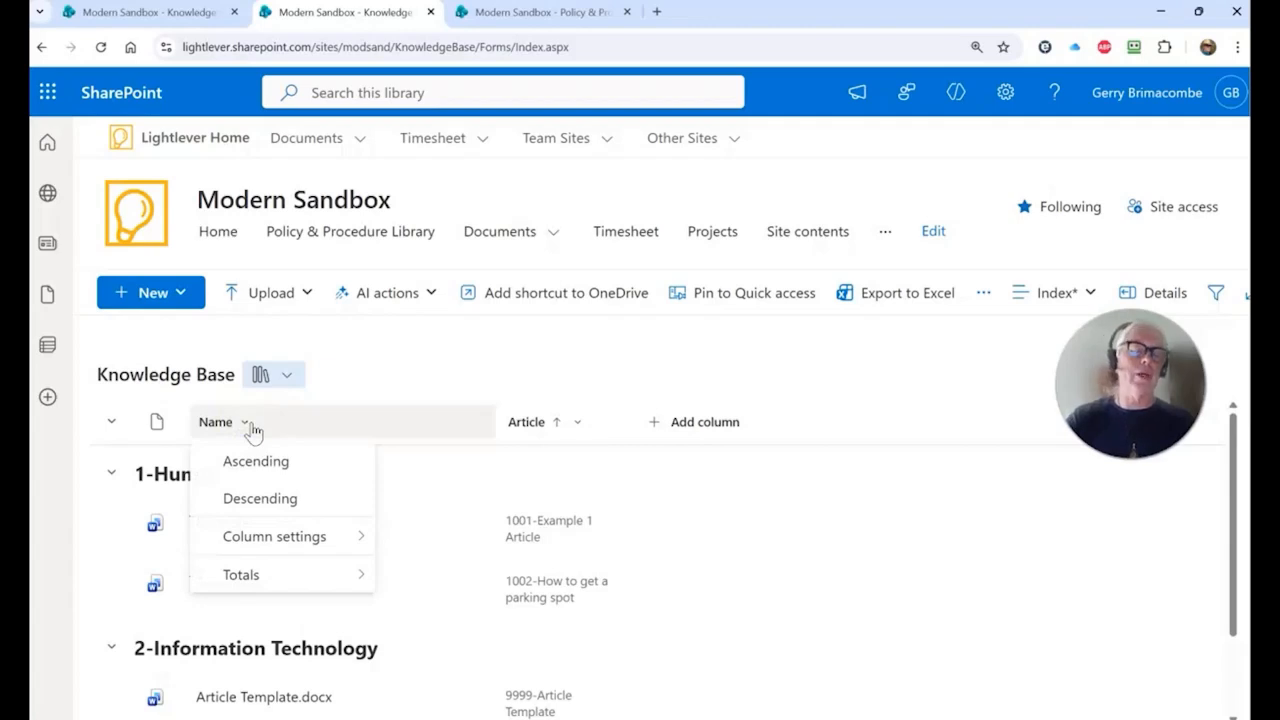
mouse_move(306, 540)
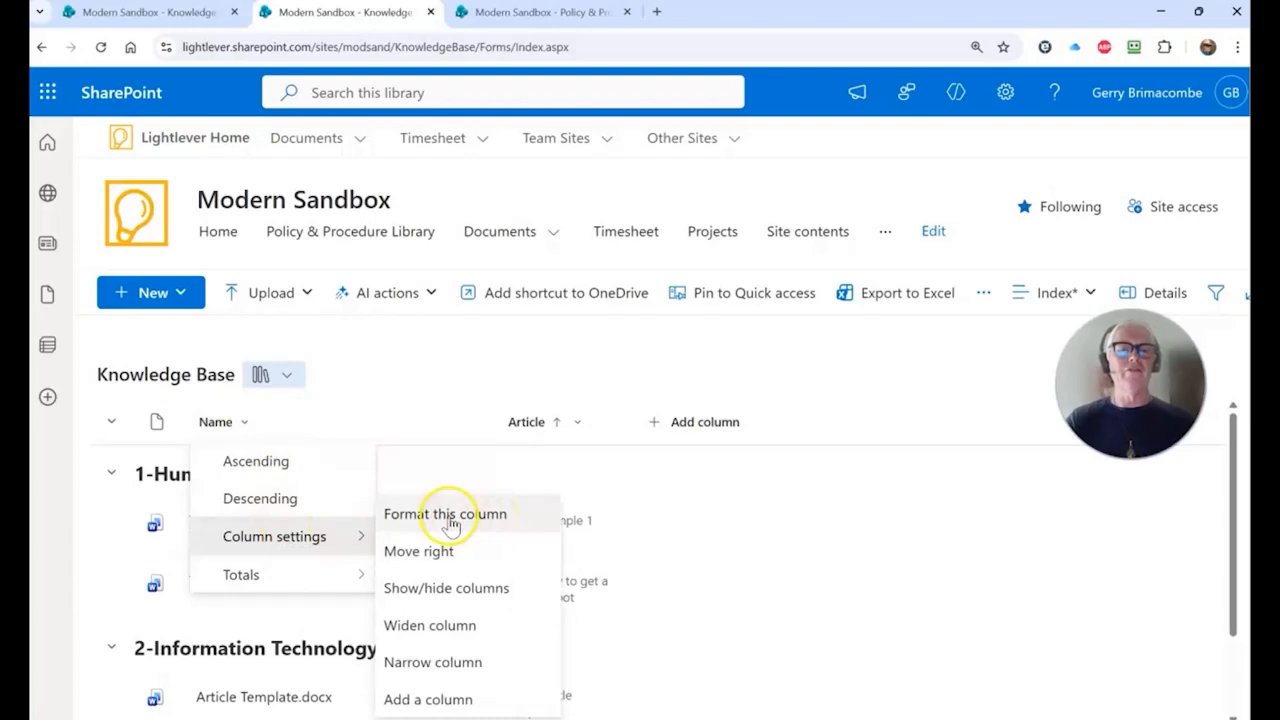
left_click(446, 515)
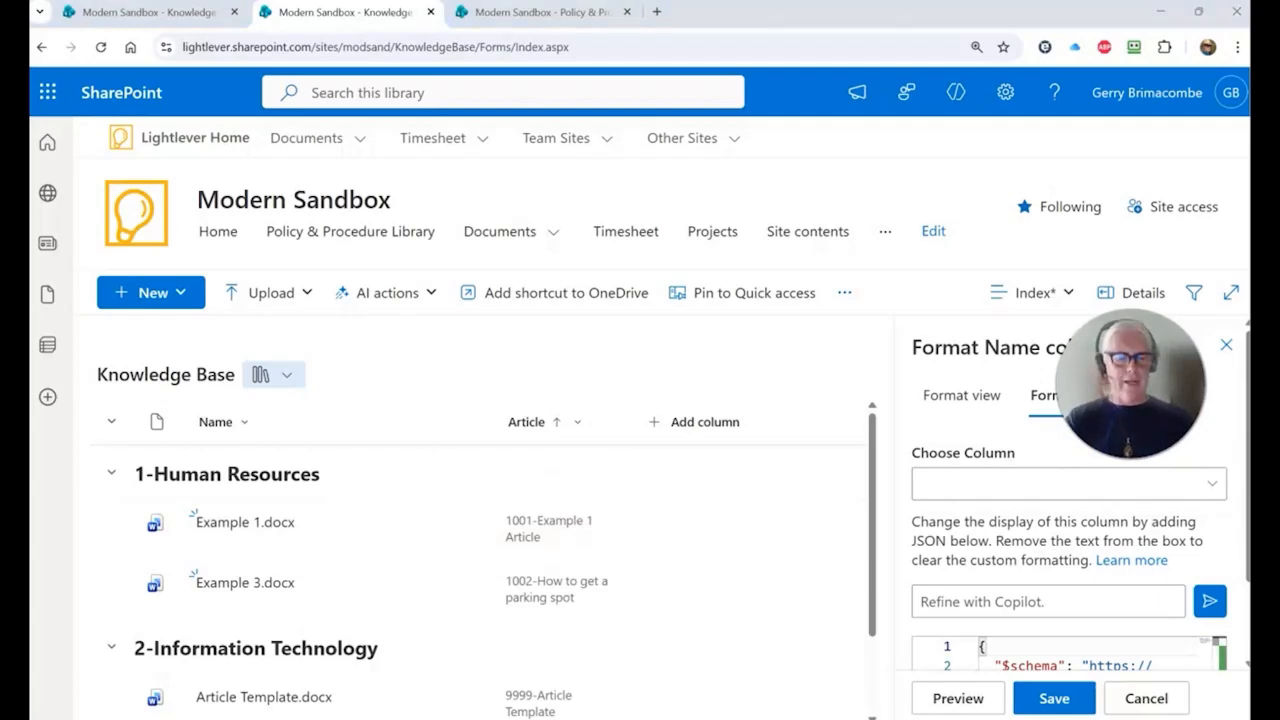
scroll(1014, 491, "down", 1)
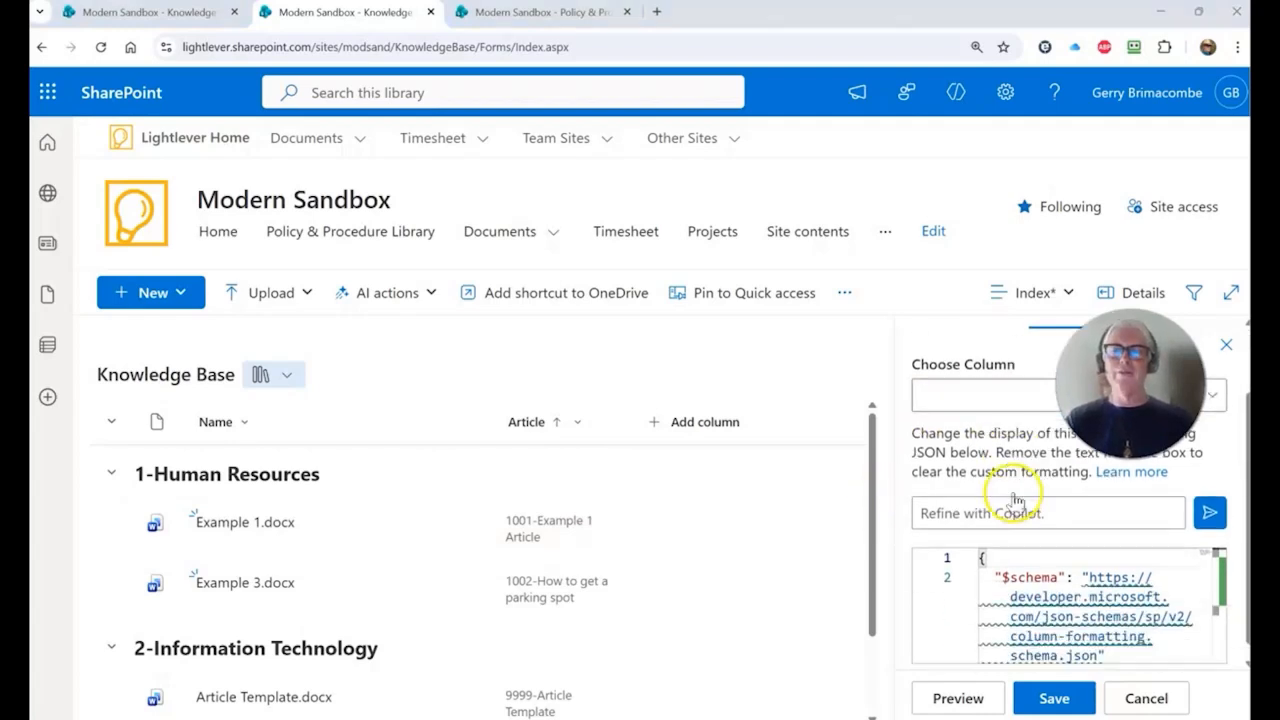
scroll(1040, 578, "up", 1)
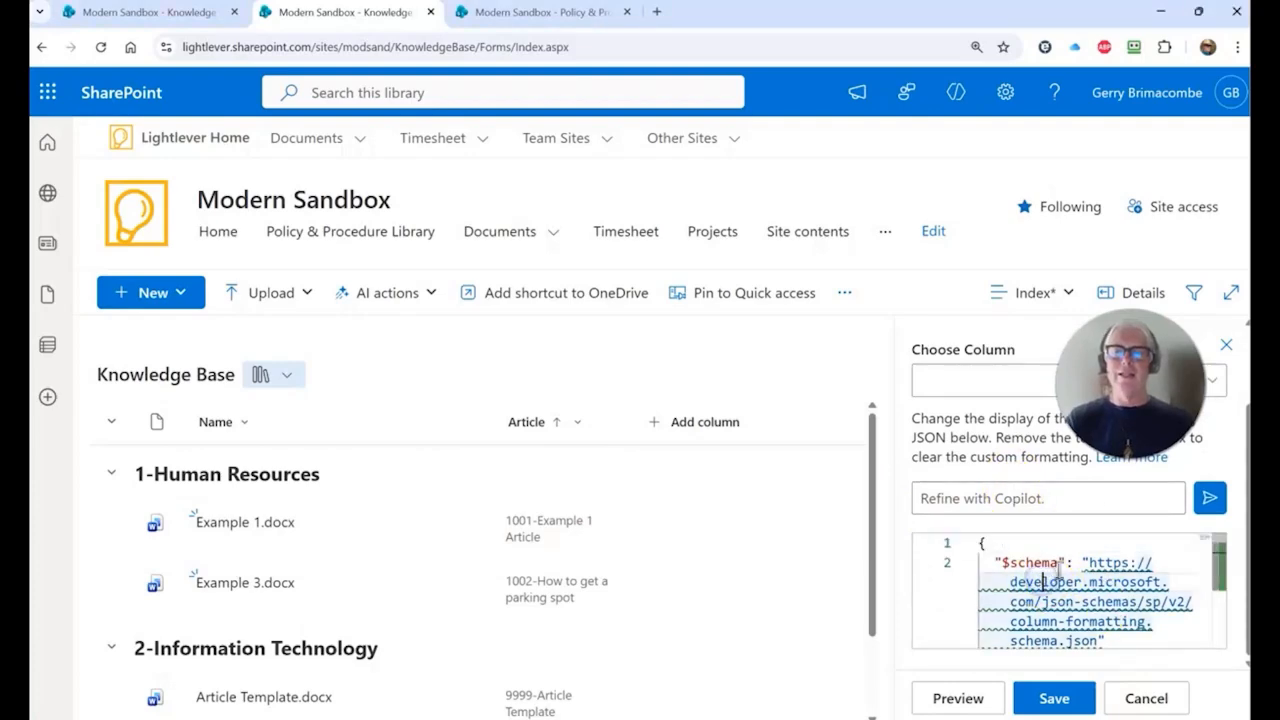
scroll(1040, 578, "down", 1)
key("ctrl+a")
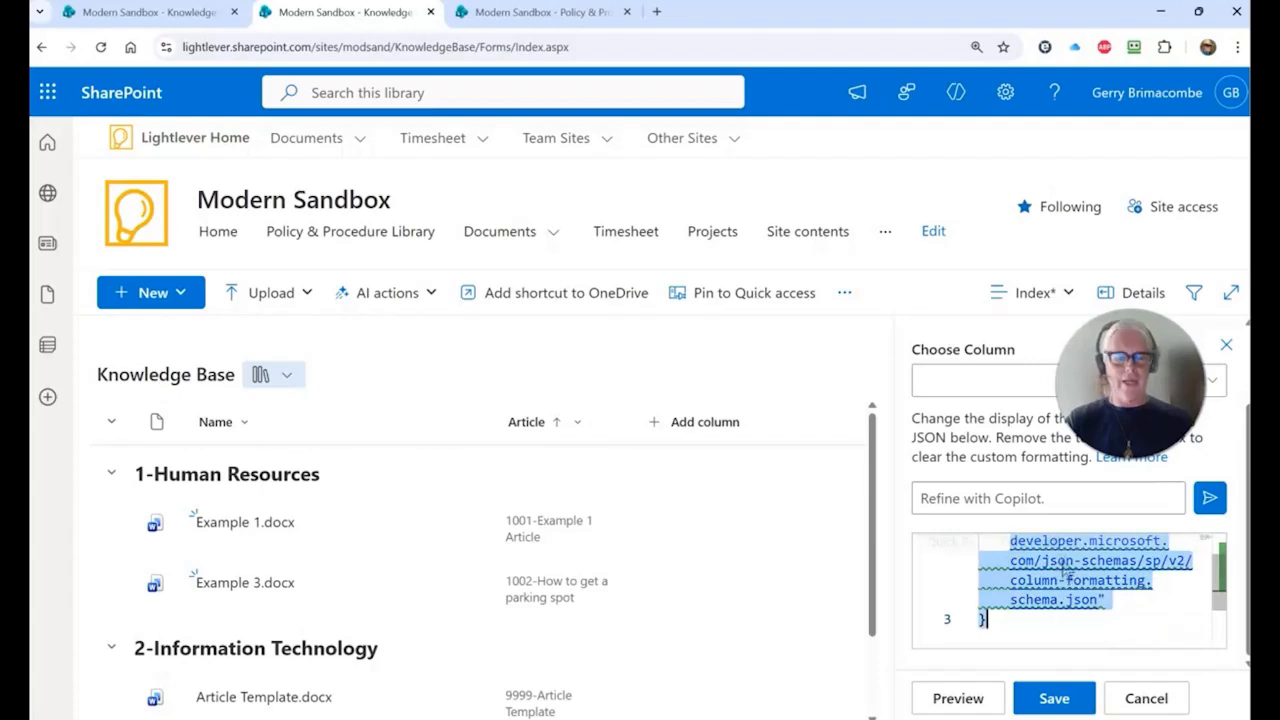
key("ctrl+v")
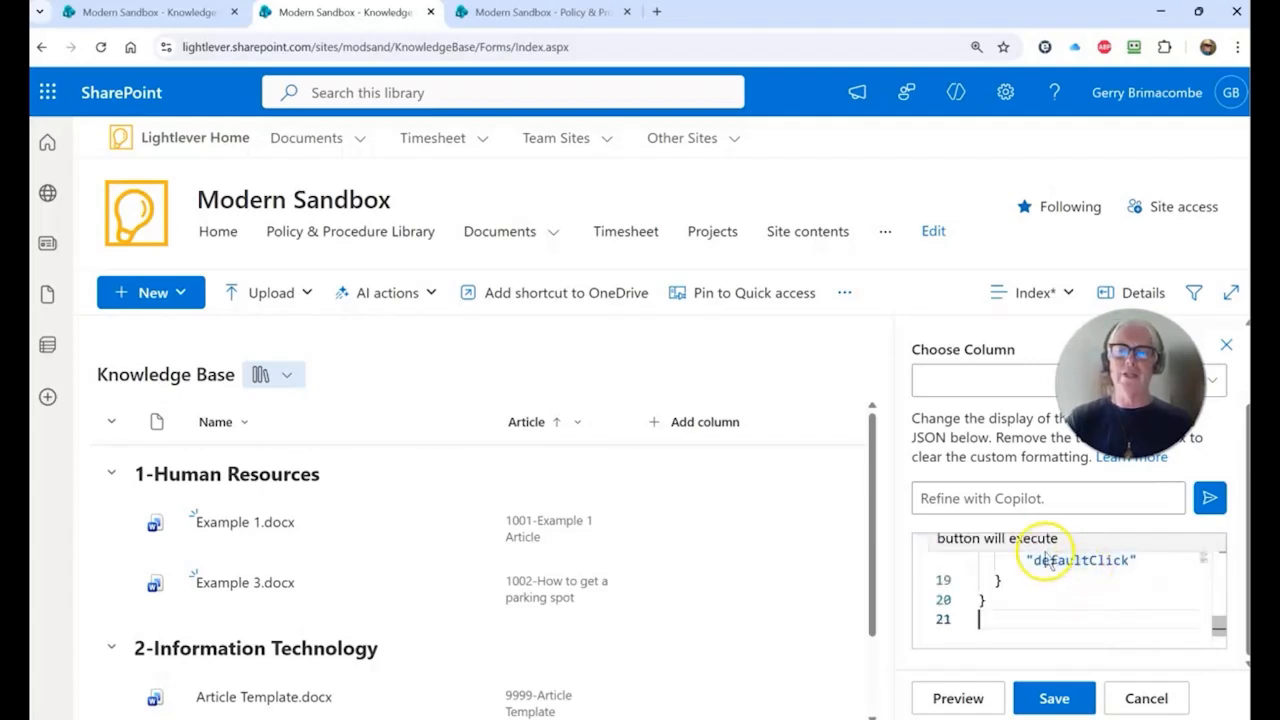
left_click(948, 700)
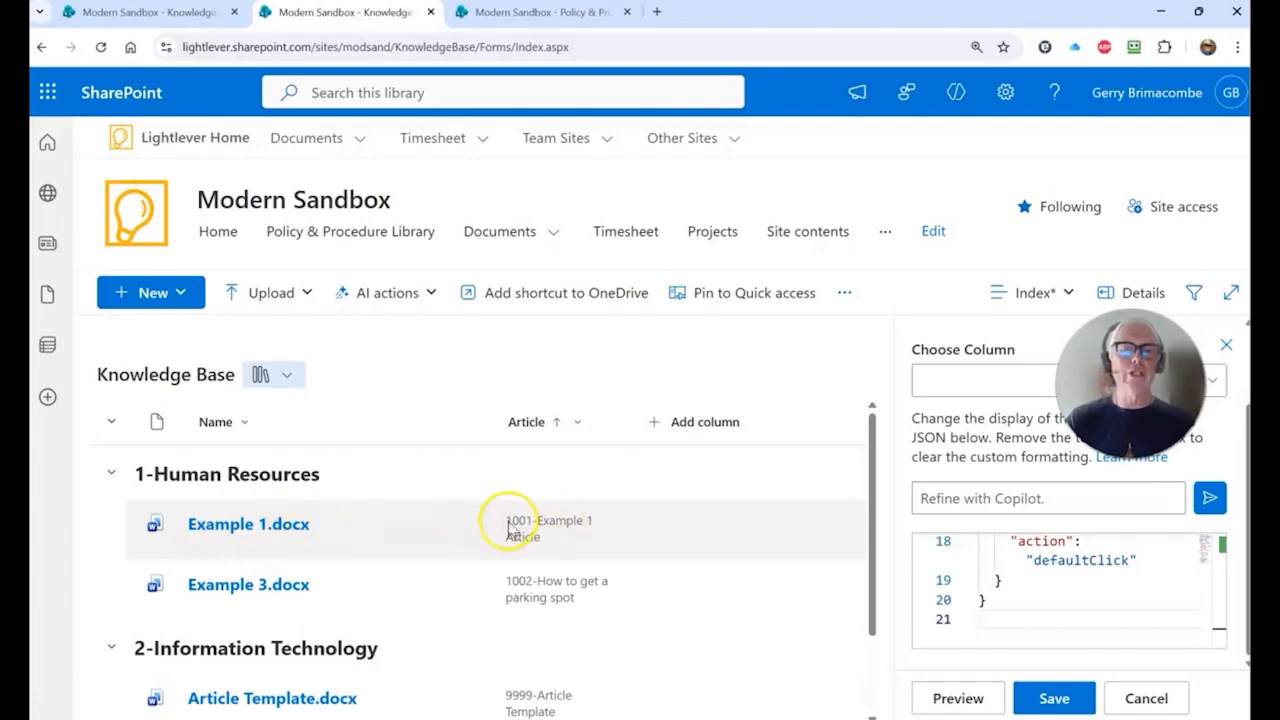
Step: Replace the Name column's formatting JSON with a version that uses each document's Article value as the link text, and preview it
left_click(239, 536)
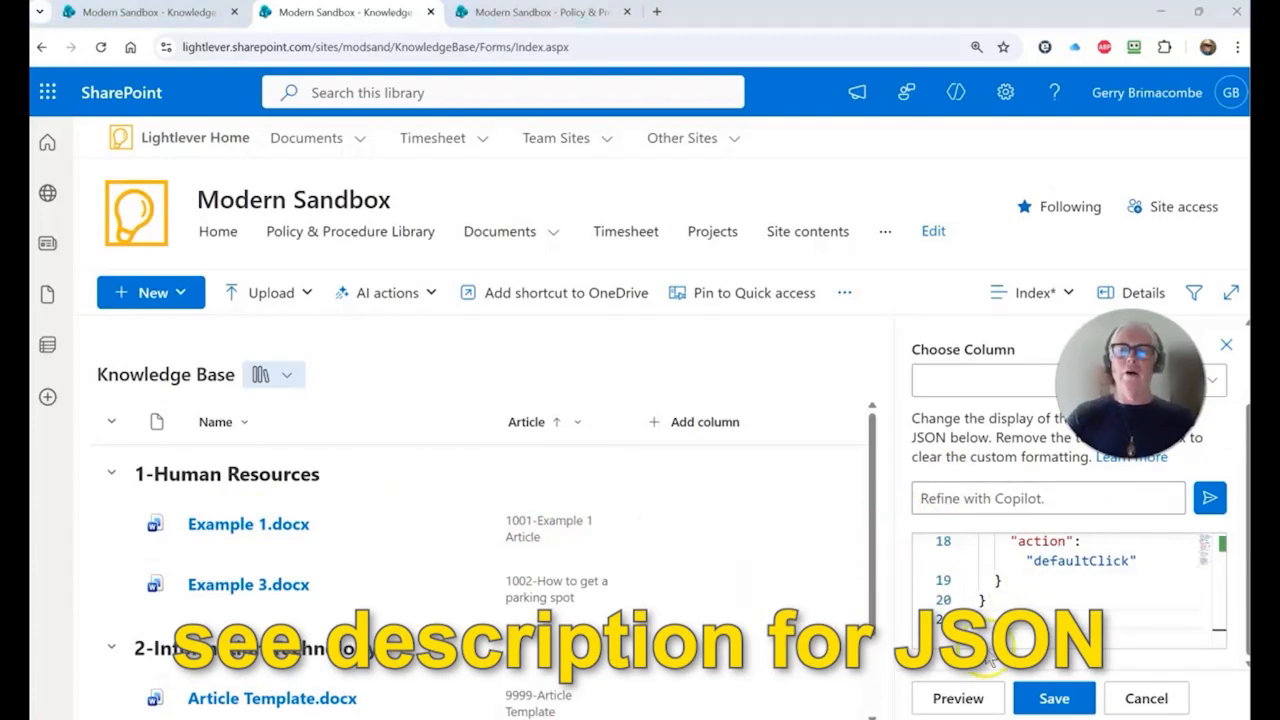
key("ctrl+a")
key("ctrl+v")
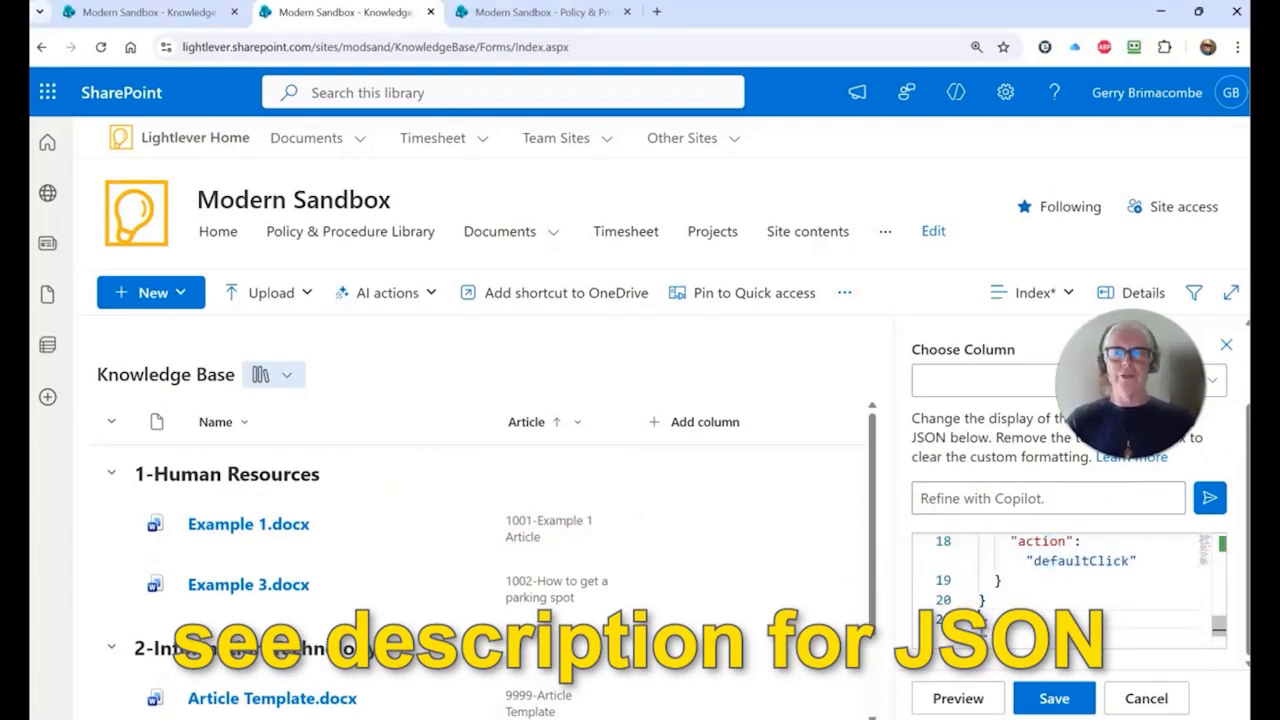
left_click(960, 699)
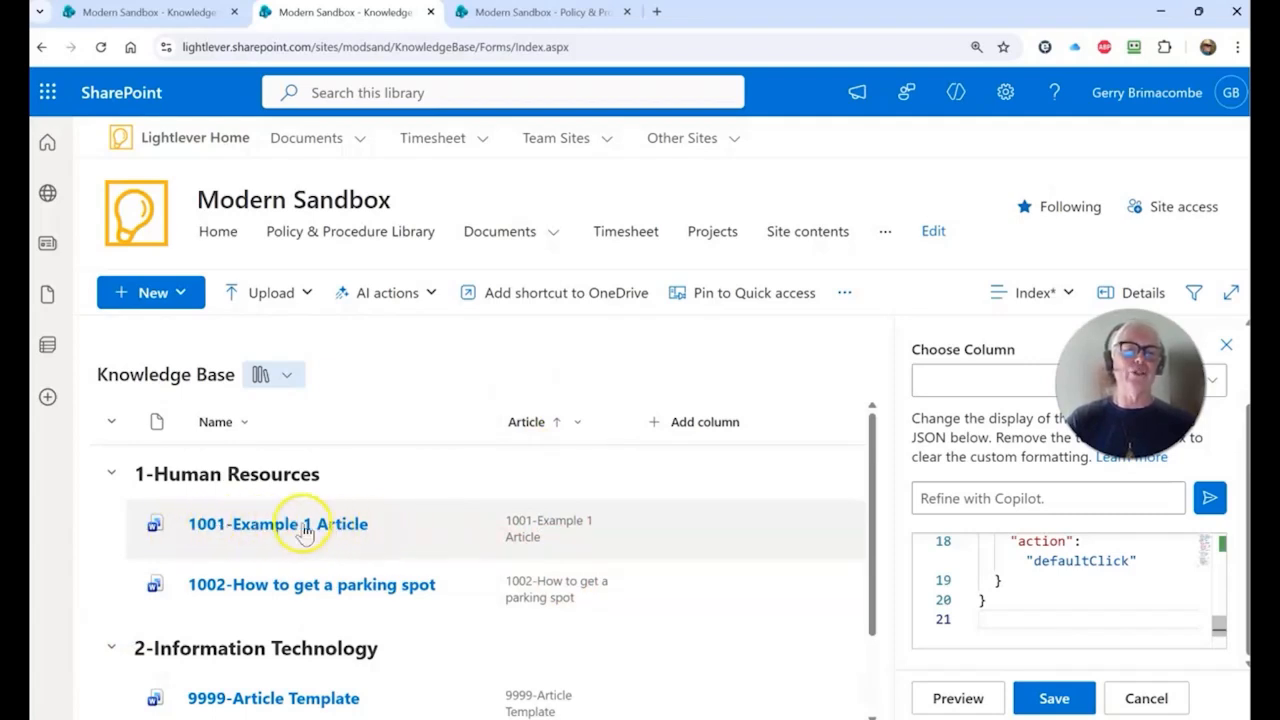
Step: Replace the Article column's formatting JSON with a div element whose display style is none
left_click(577, 423)
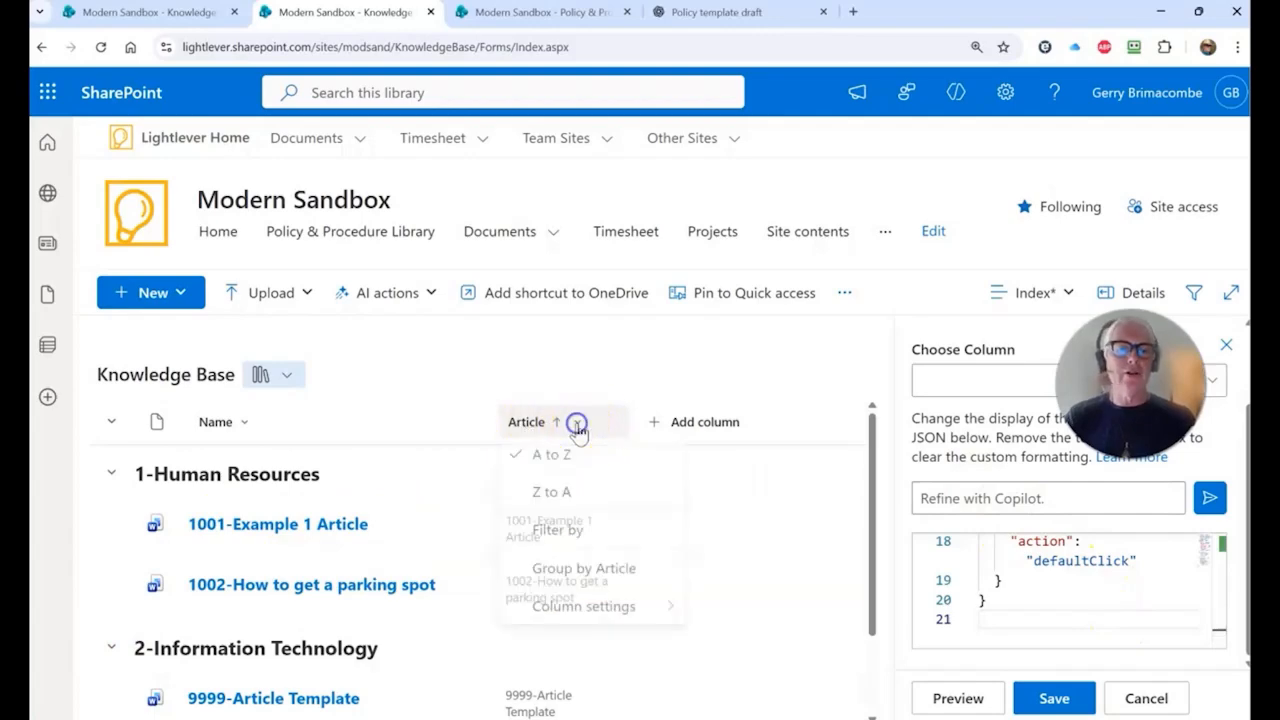
left_click(585, 614)
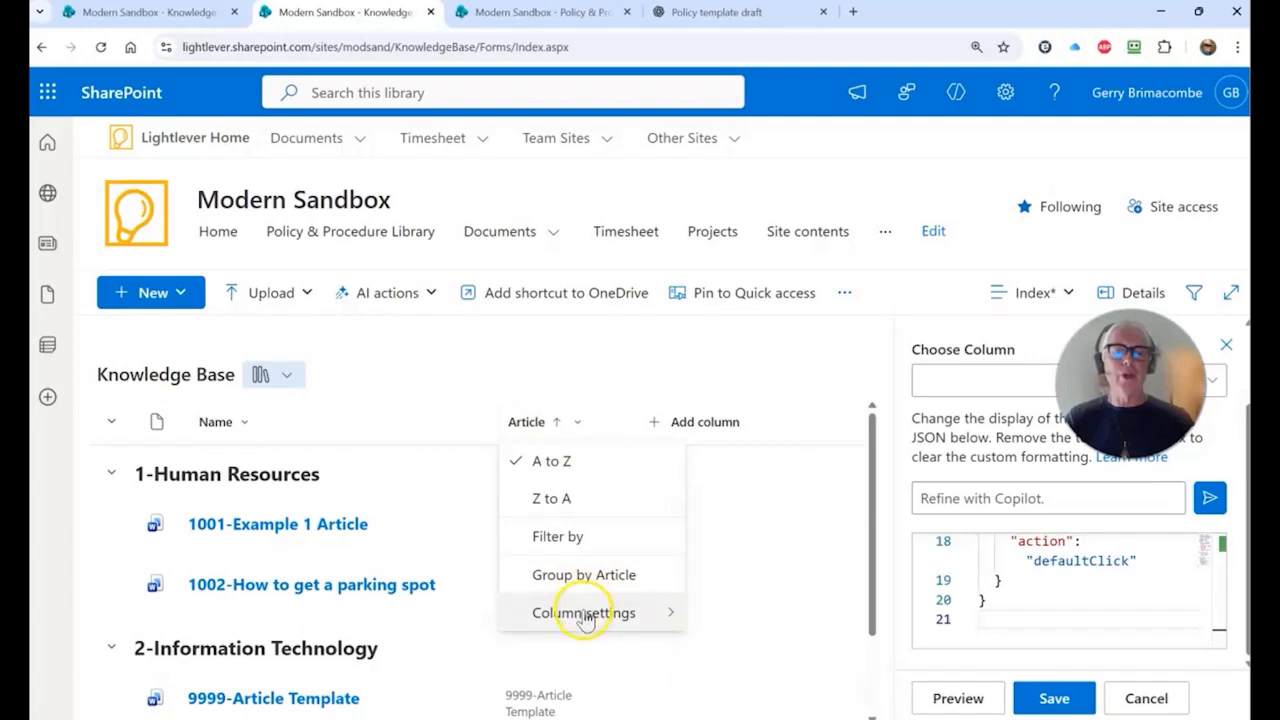
left_click(752, 481)
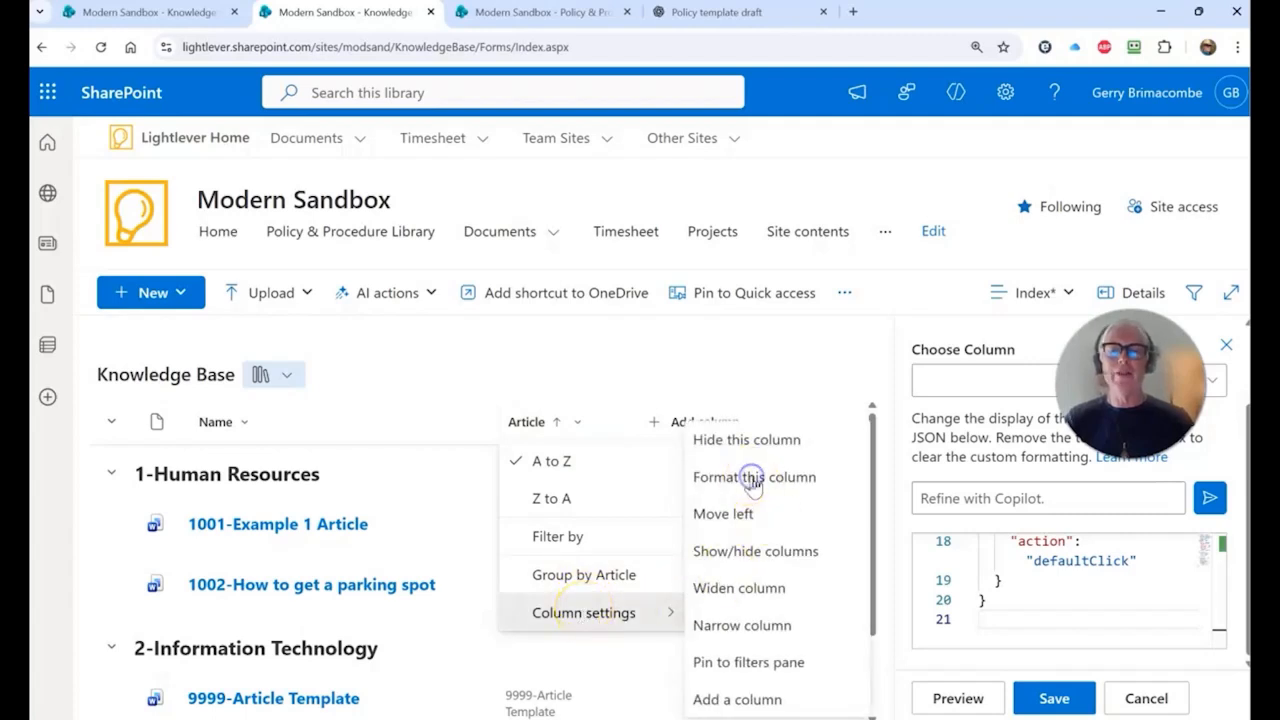
left_click(755, 481)
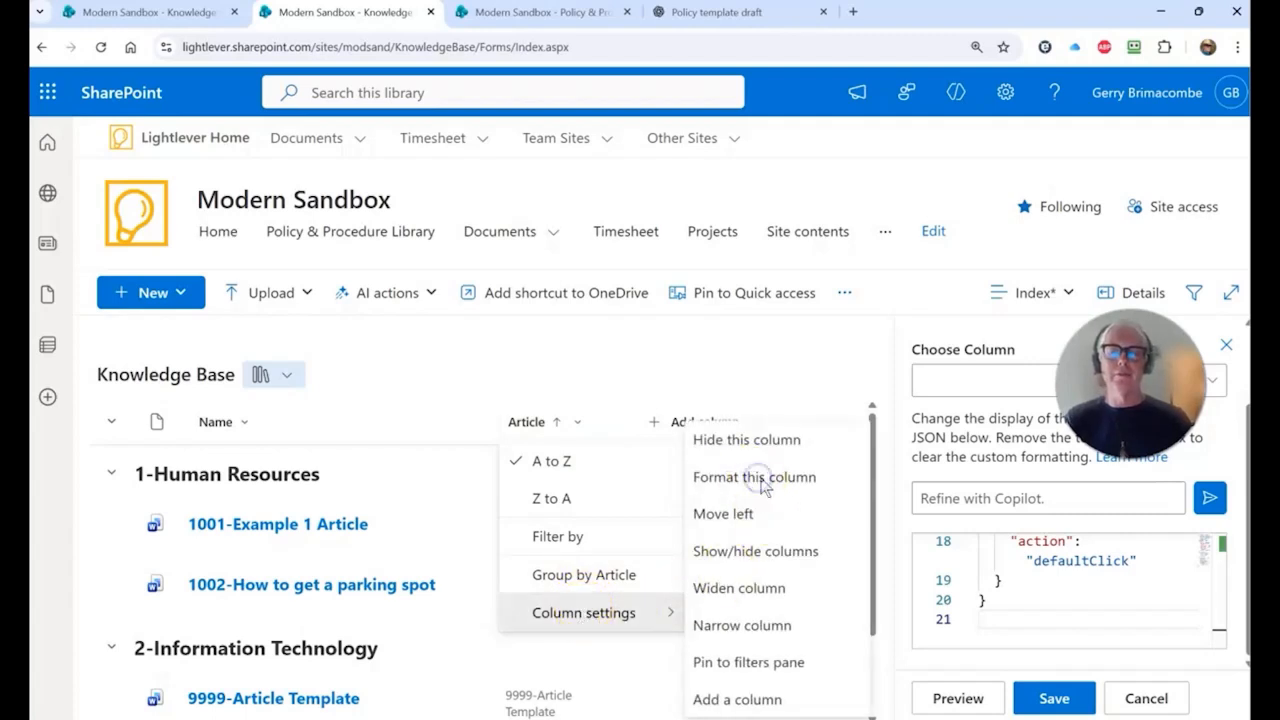
left_click(463, 350)
left_click(965, 660)
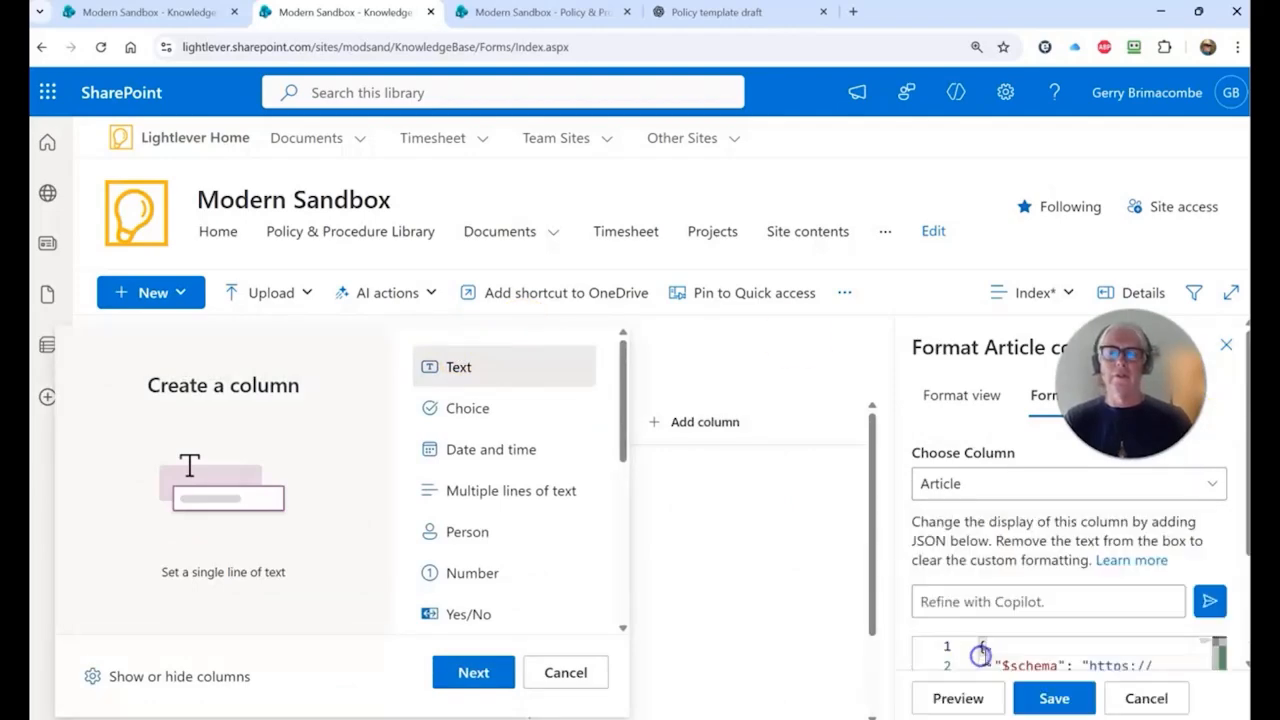
scroll(1065, 600, "down", 3)
left_click(964, 504)
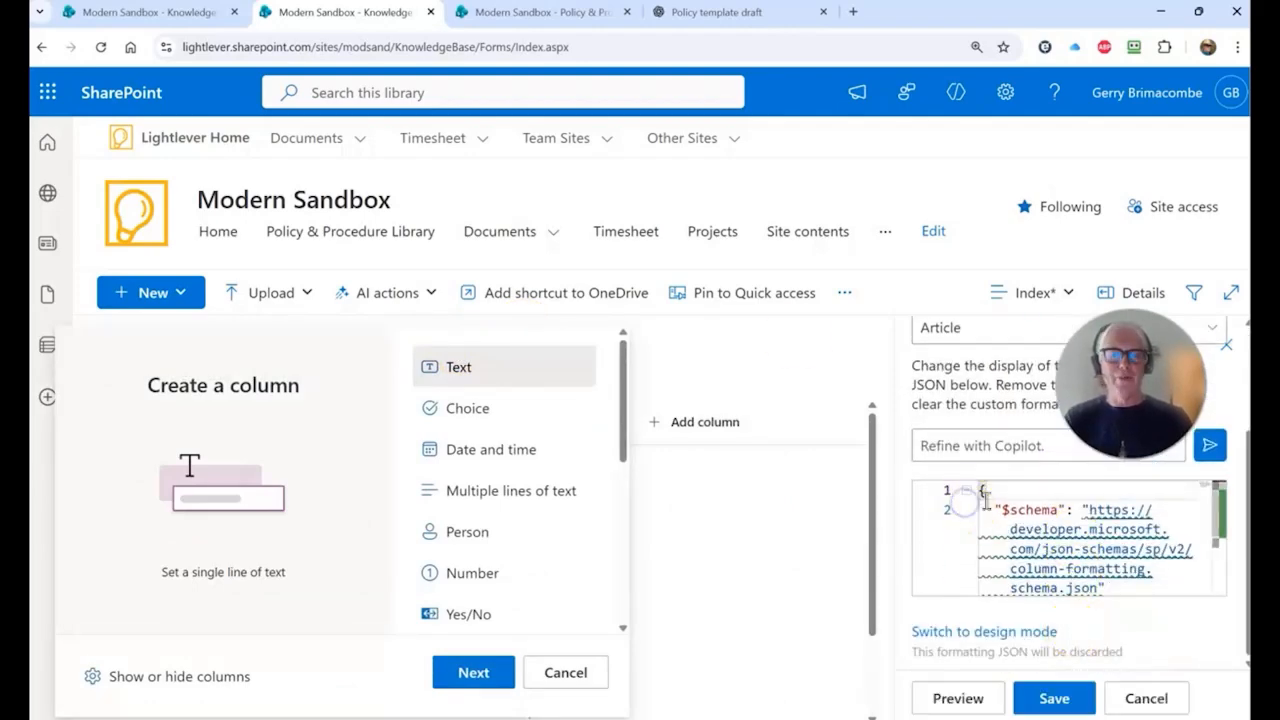
key("ctrl+a")
left_click(983, 488)
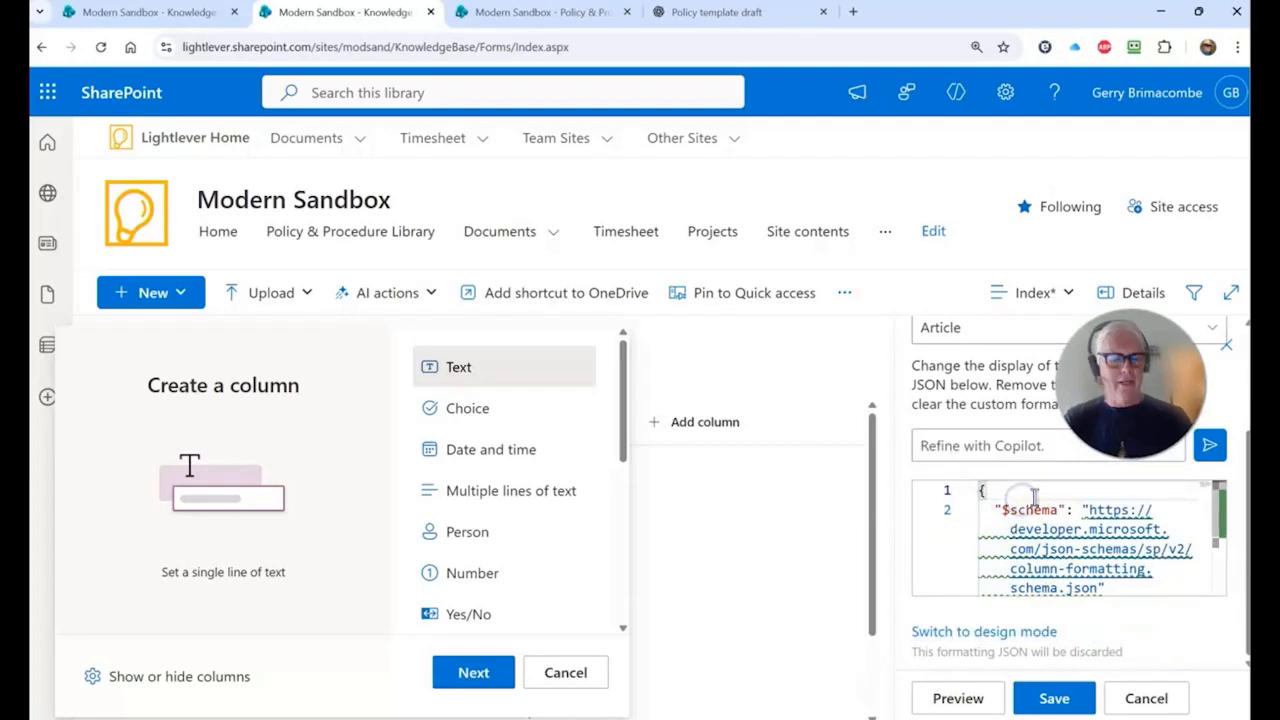
key("ctrl+a")
type("{\"$schema\": \"https://developer.microsoft.com/json-schemas/sp/v2/column-formatting.schema.json\", \"elmType\": \"div\", \"style\": { \"display\": \"none\" } }")
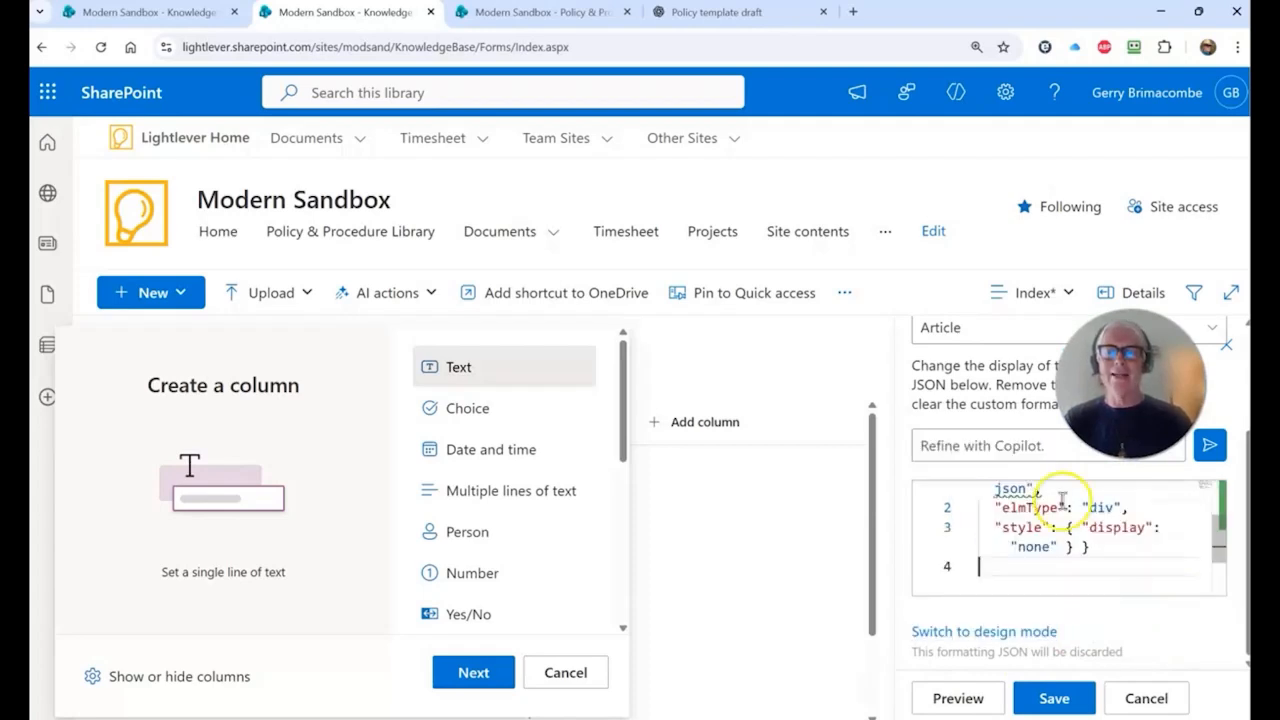
Step: Preview and save the Article column's formatting in the Index view
left_click(1072, 700)
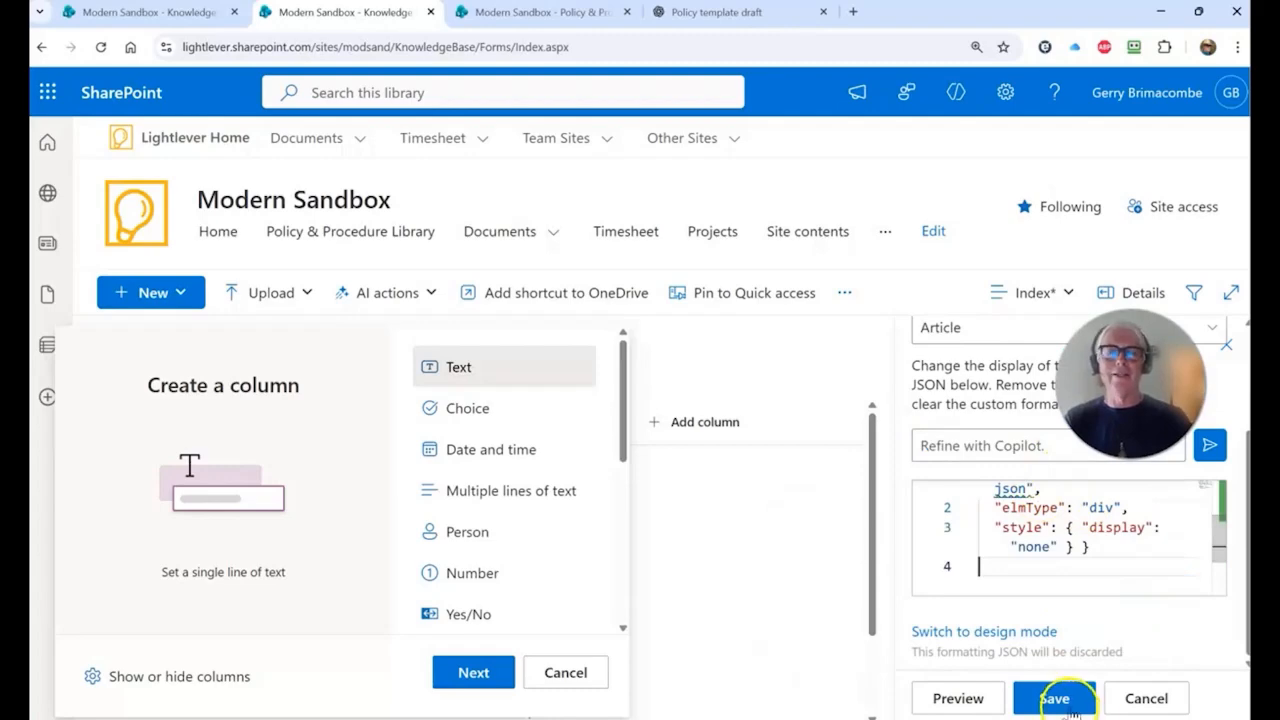
left_click(962, 700)
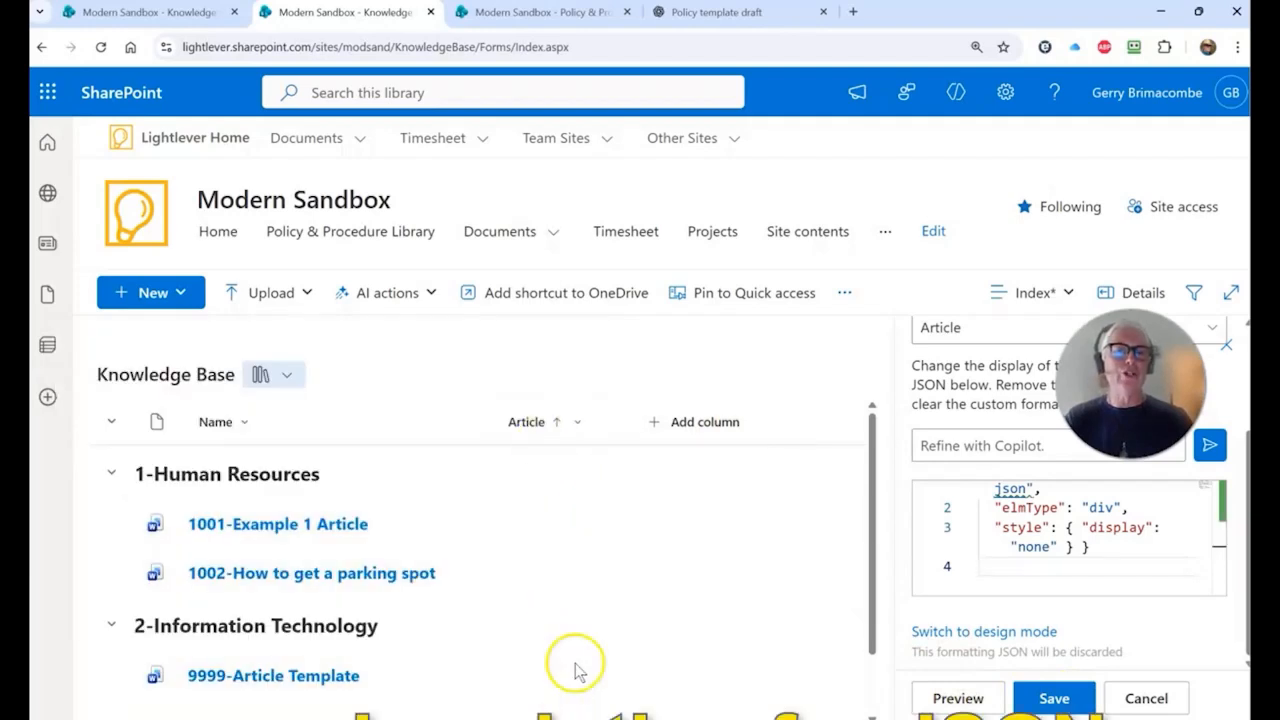
left_click(1060, 700)
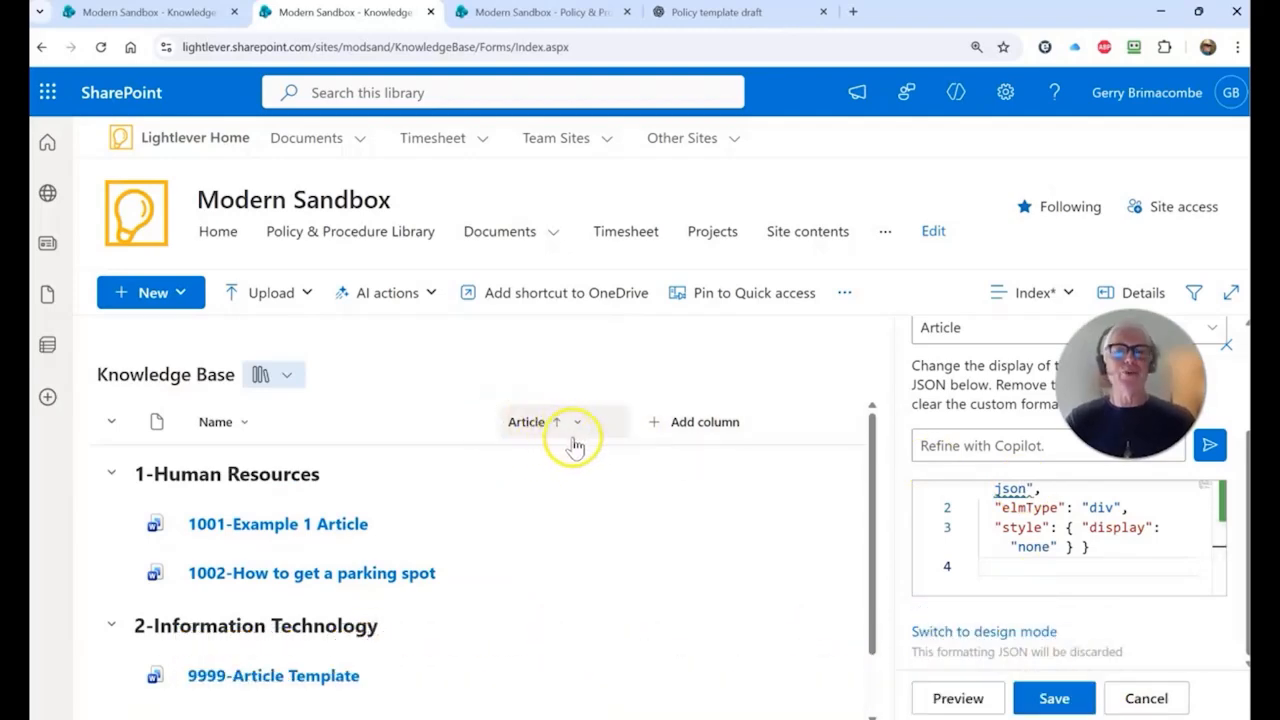
Step: Close the column formatting pane and examine the grouped article links in the Index view, collapsing and re-expanding 1-Human Resources
left_click(1226, 345)
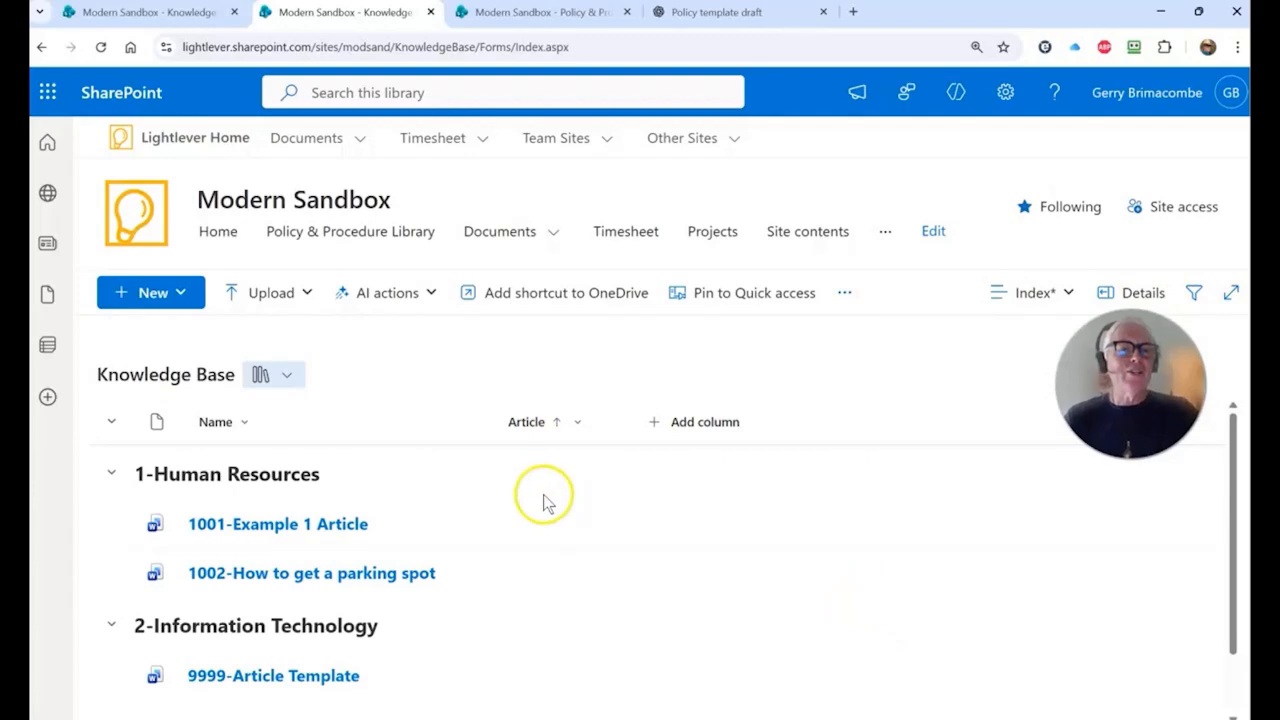
scroll(545, 500, "down", 2)
scroll(551, 500, "up", 2)
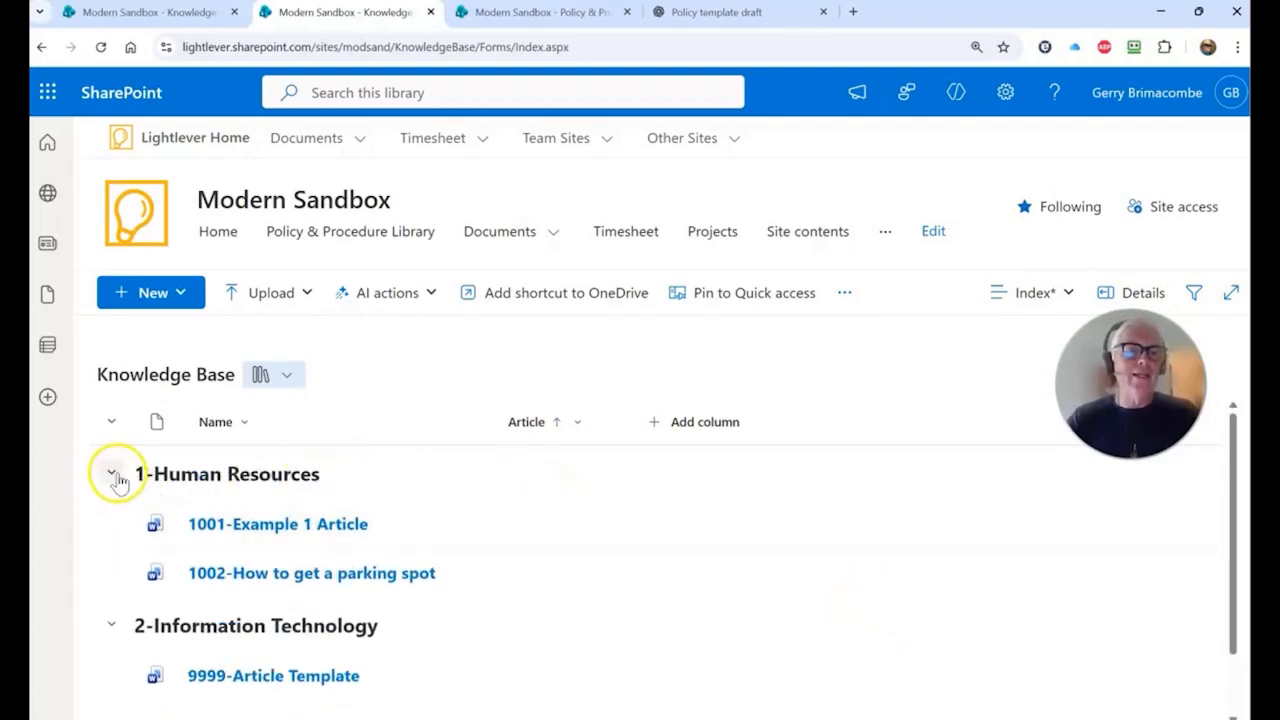
left_click(112, 475)
left_click(114, 477)
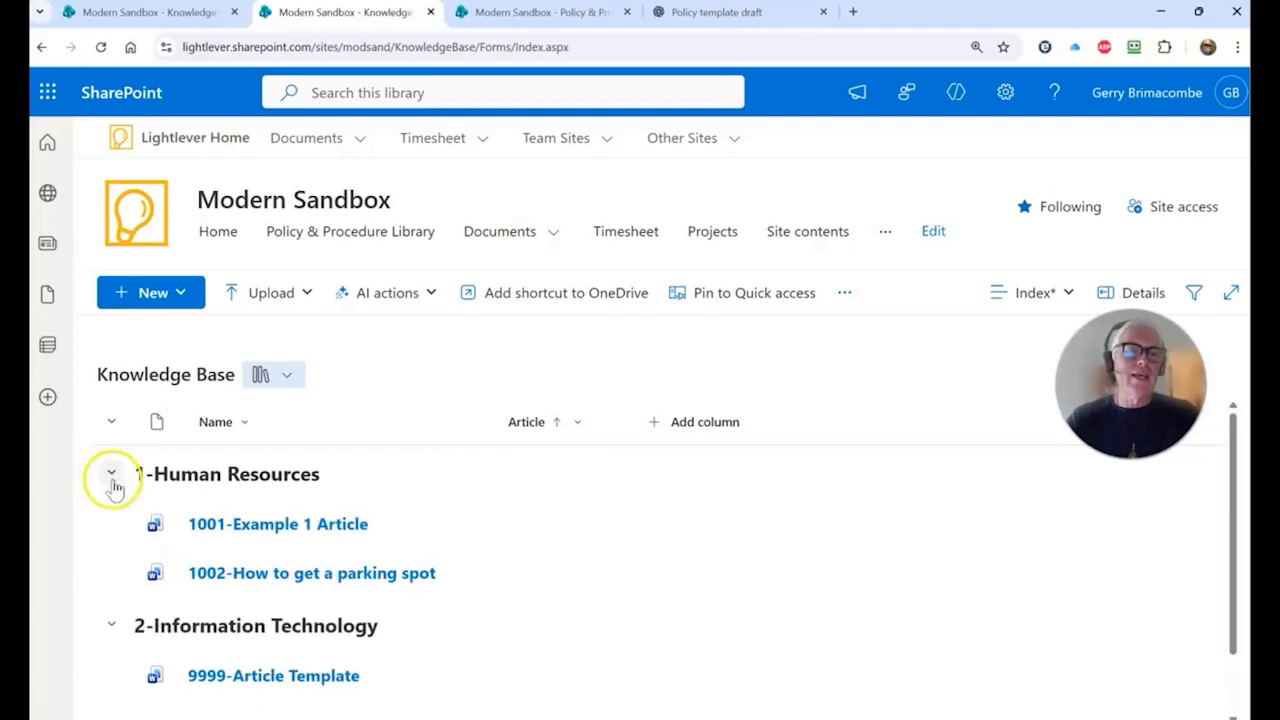
scroll(652, 576, "down", 1)
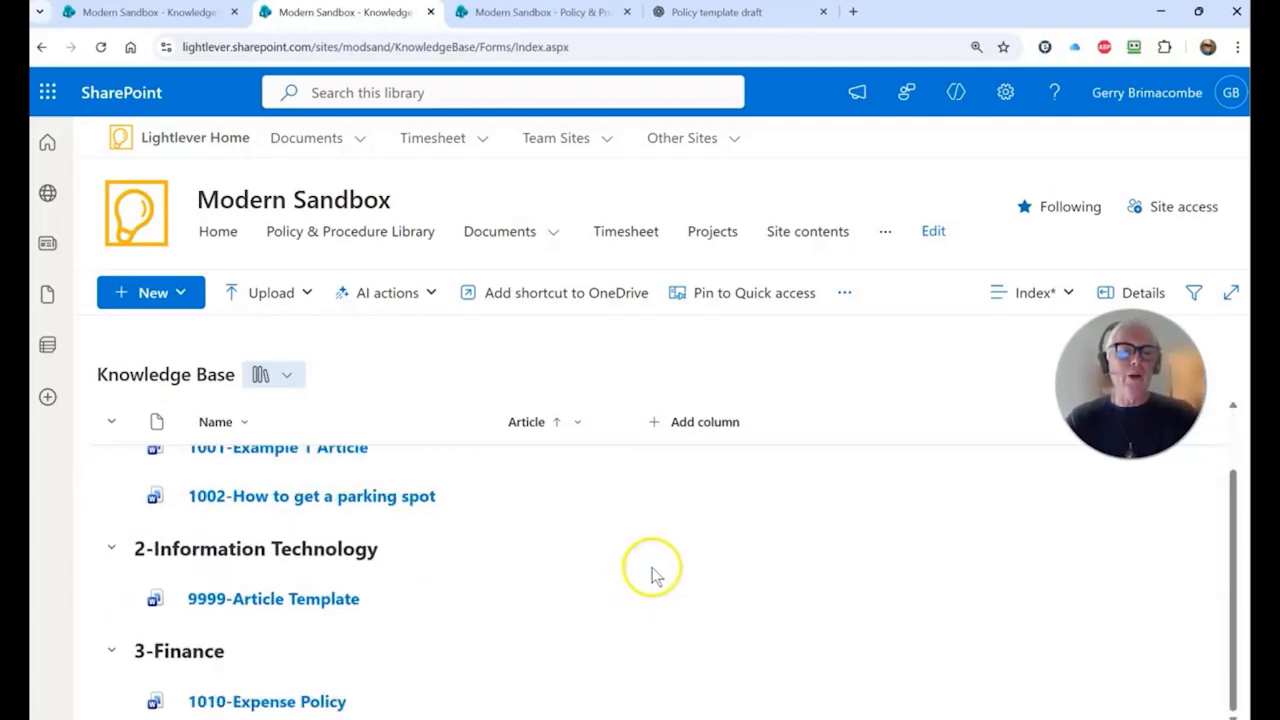
scroll(652, 576, "up", 1)
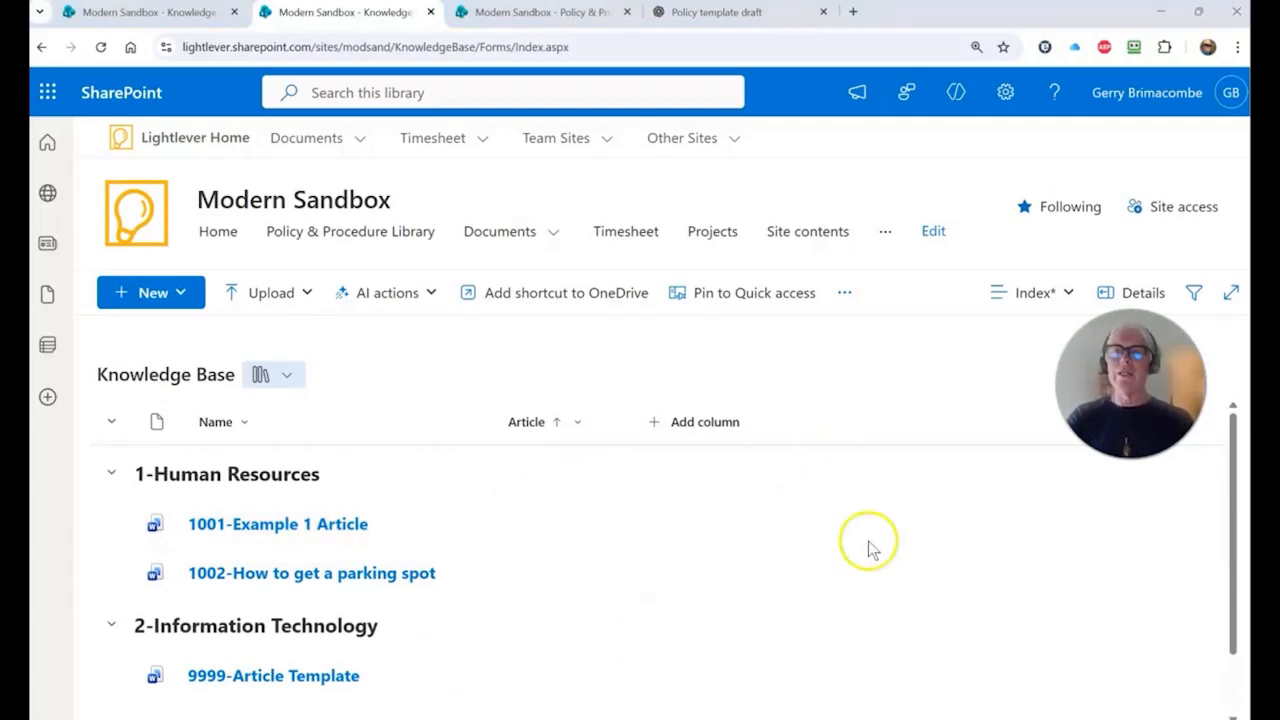
Step: Switch the library to the All Documents view and upload the image file Lightbulb-character.jpg to Knowledge Base
left_click(1038, 292)
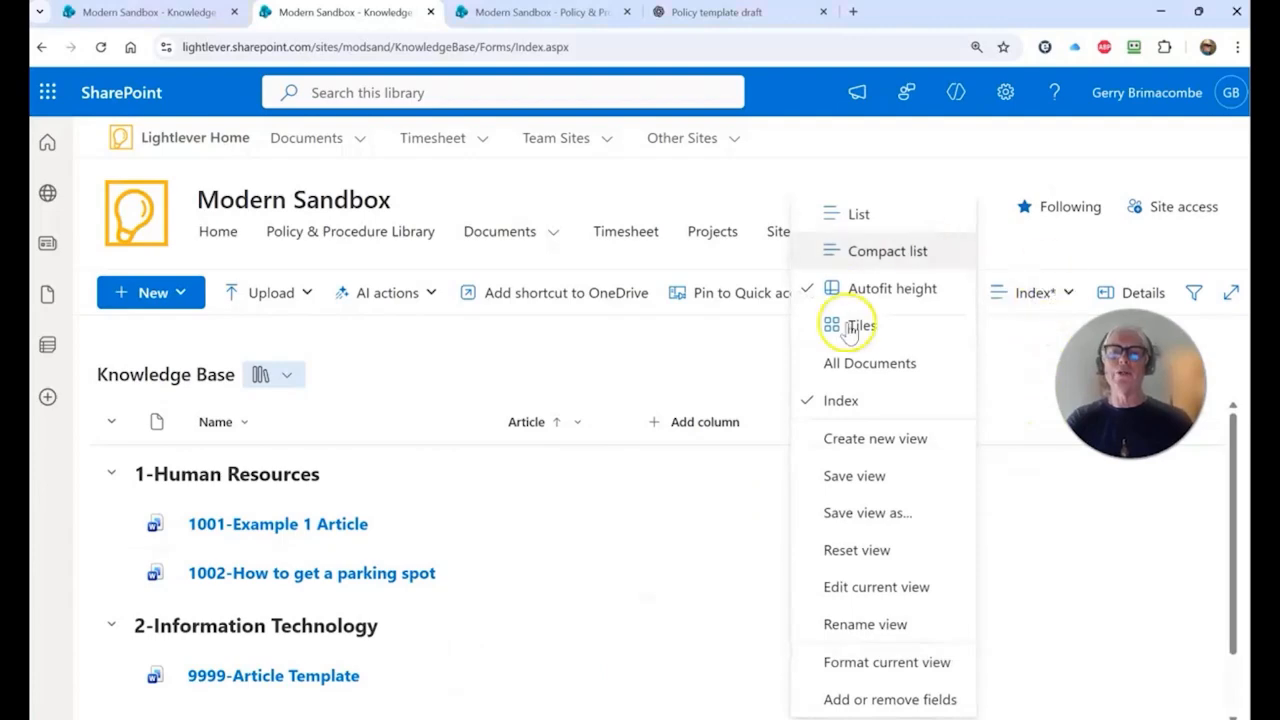
left_click(868, 360)
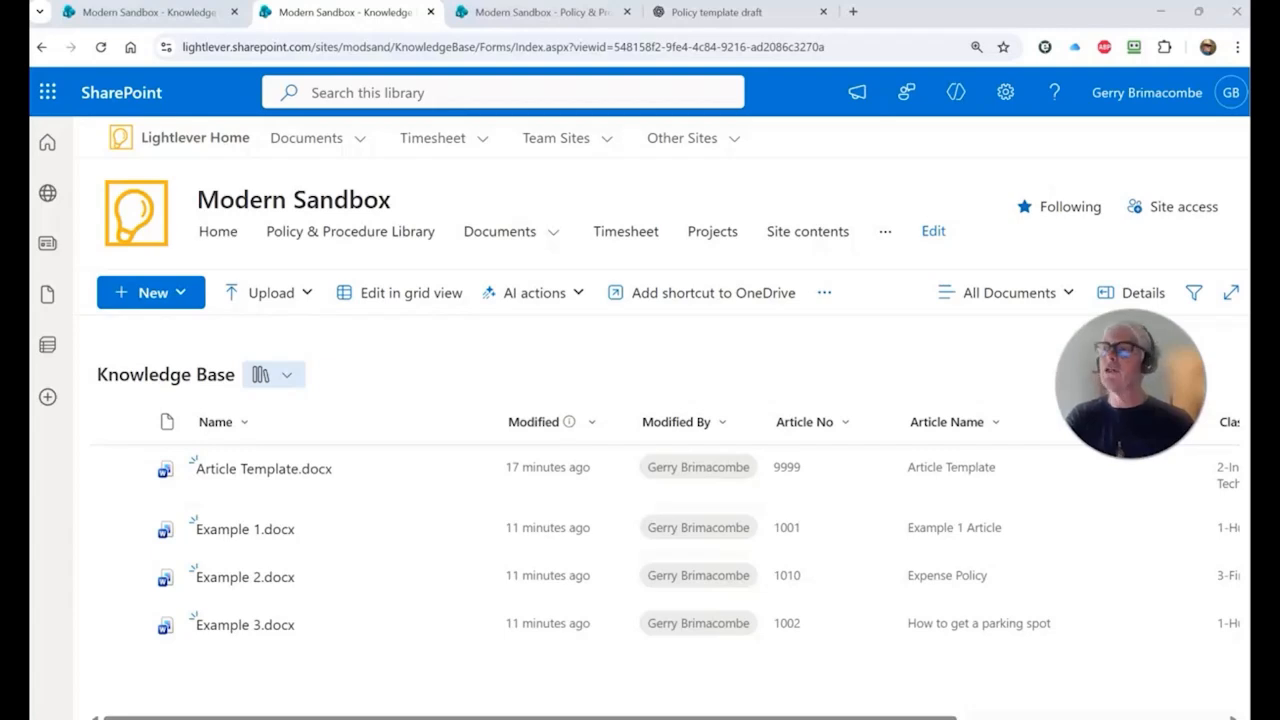
left_click_drag(409, 719, 409, 537)
mouse_move(460, 668)
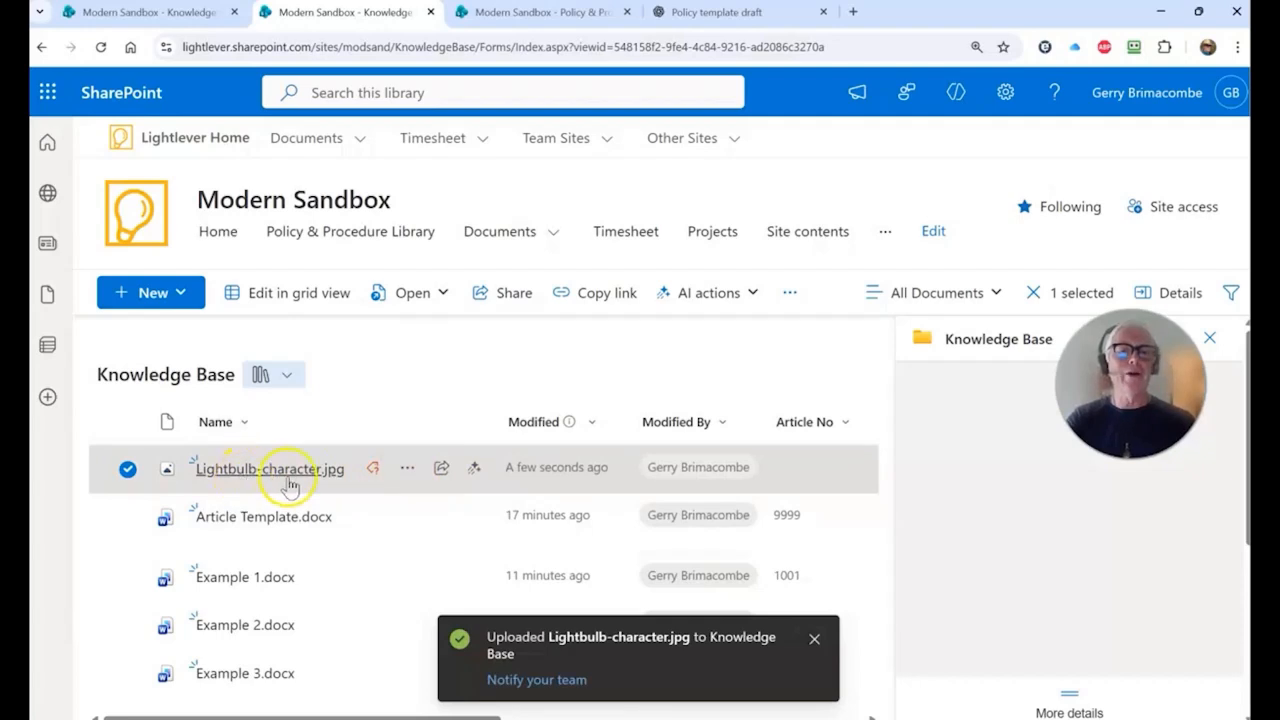
Step: Show the properties of Lightbulb-character.jpg and set its Article Name to "Image Article Example"
left_click(1168, 290)
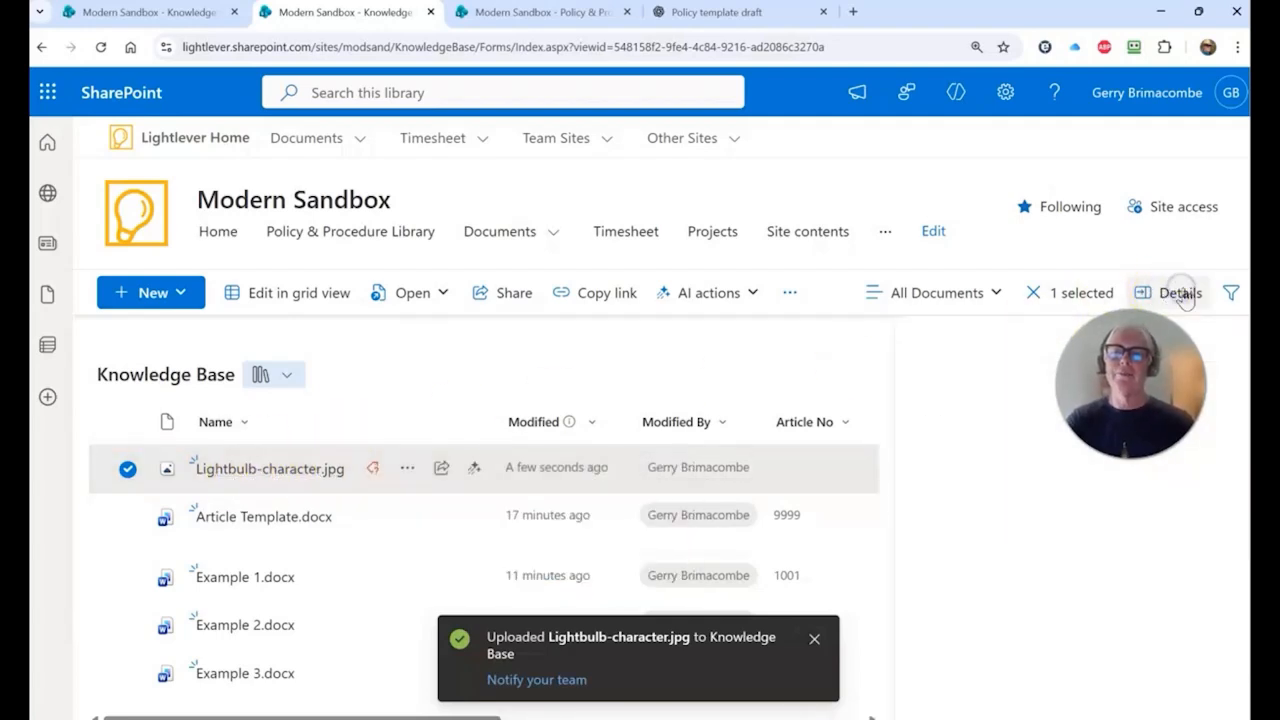
left_click(1168, 290)
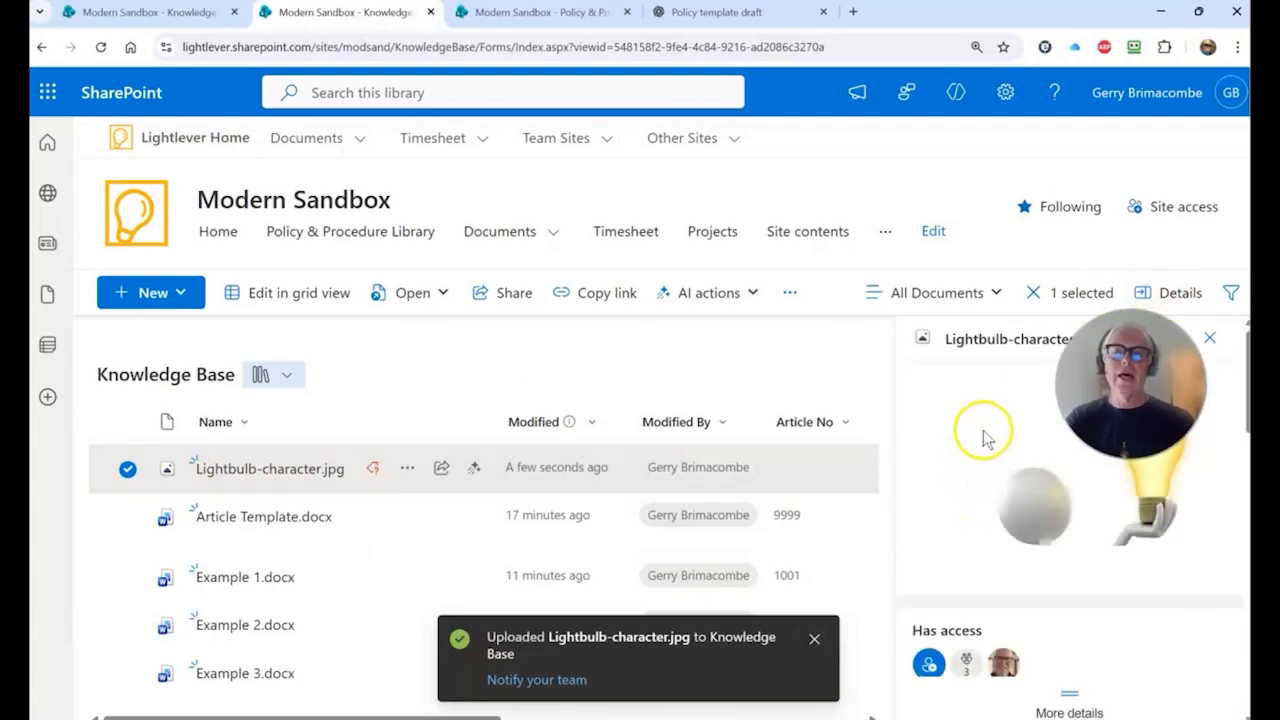
scroll(988, 437, "down", 2)
scroll(990, 435, "down", 2)
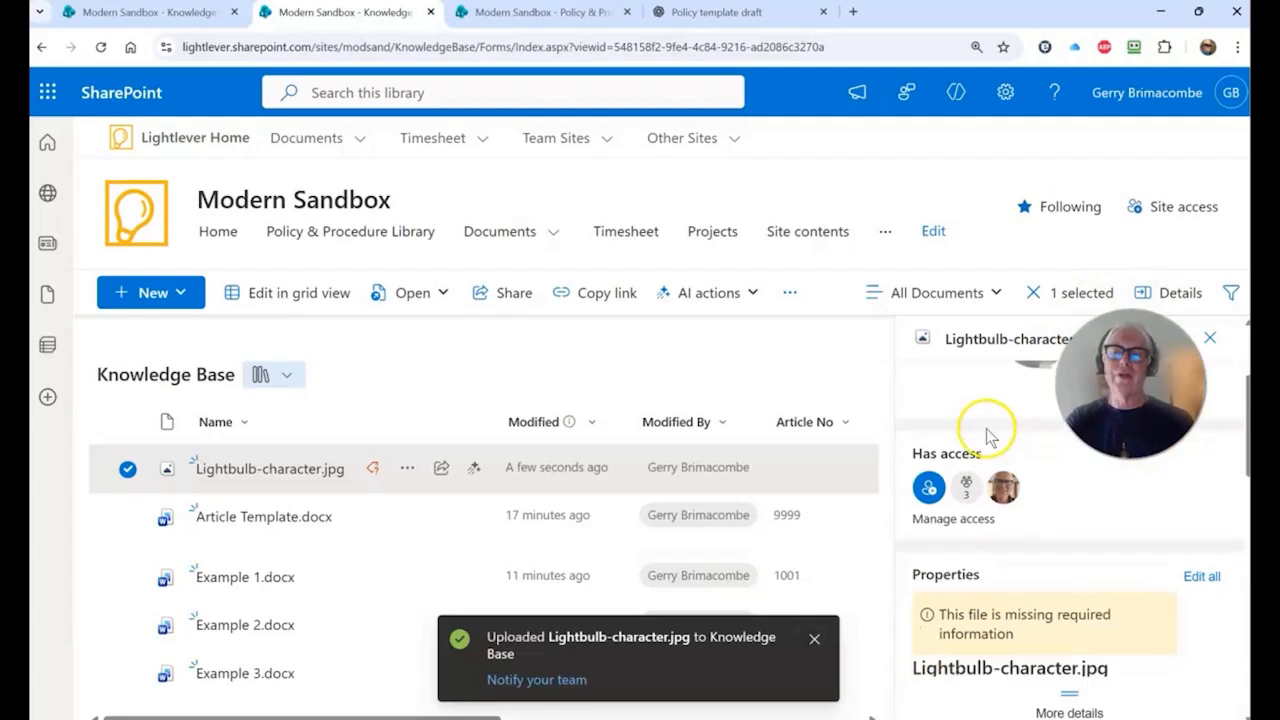
scroll(1035, 480, "down", 2)
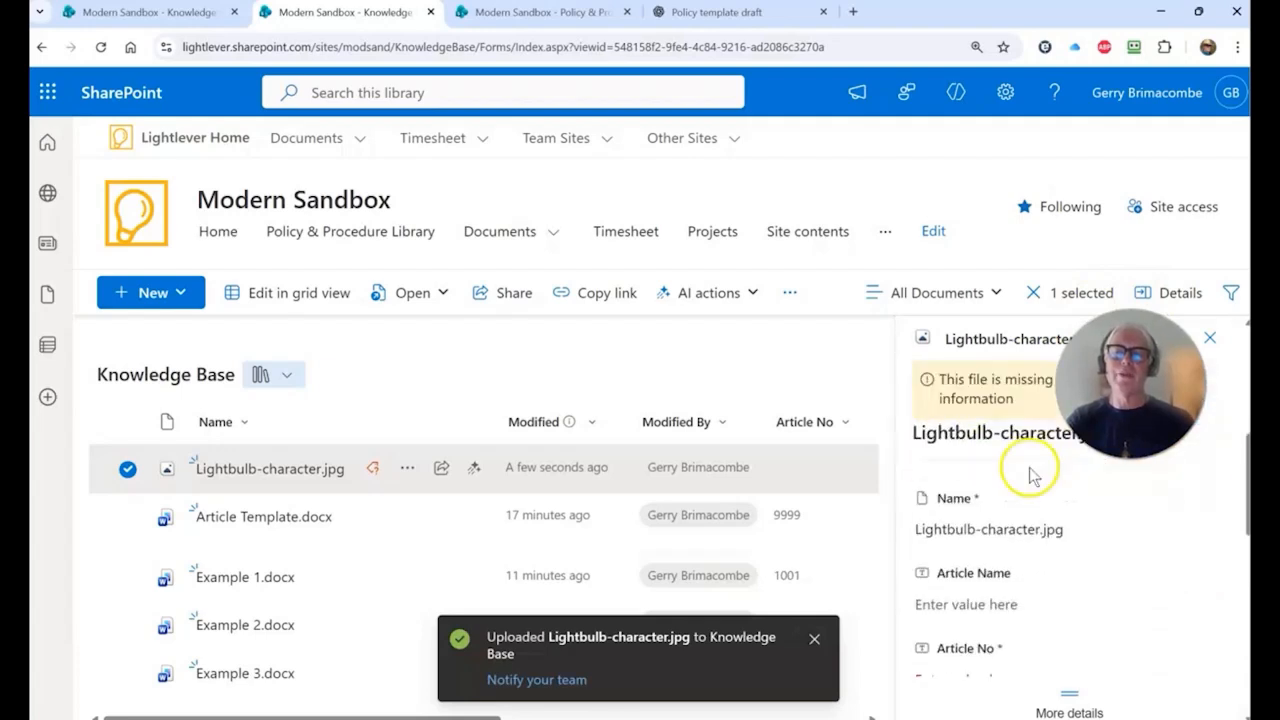
left_click(947, 525)
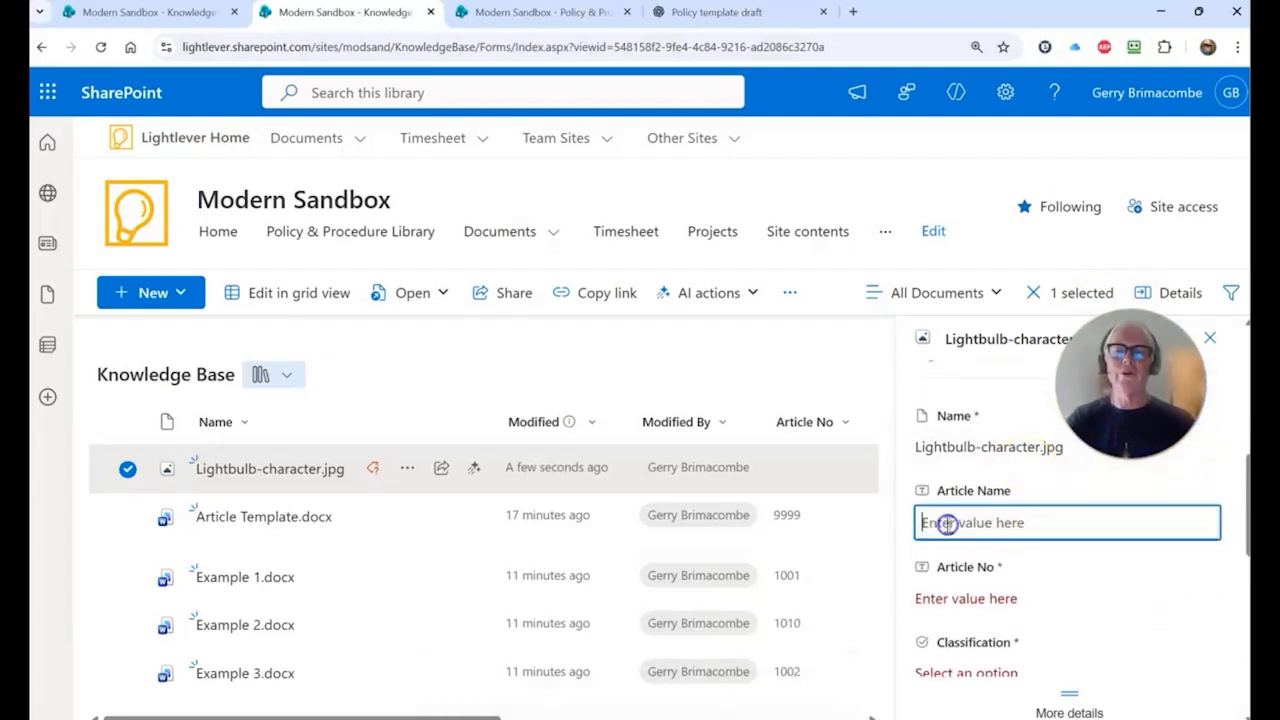
type("Image Article Example")
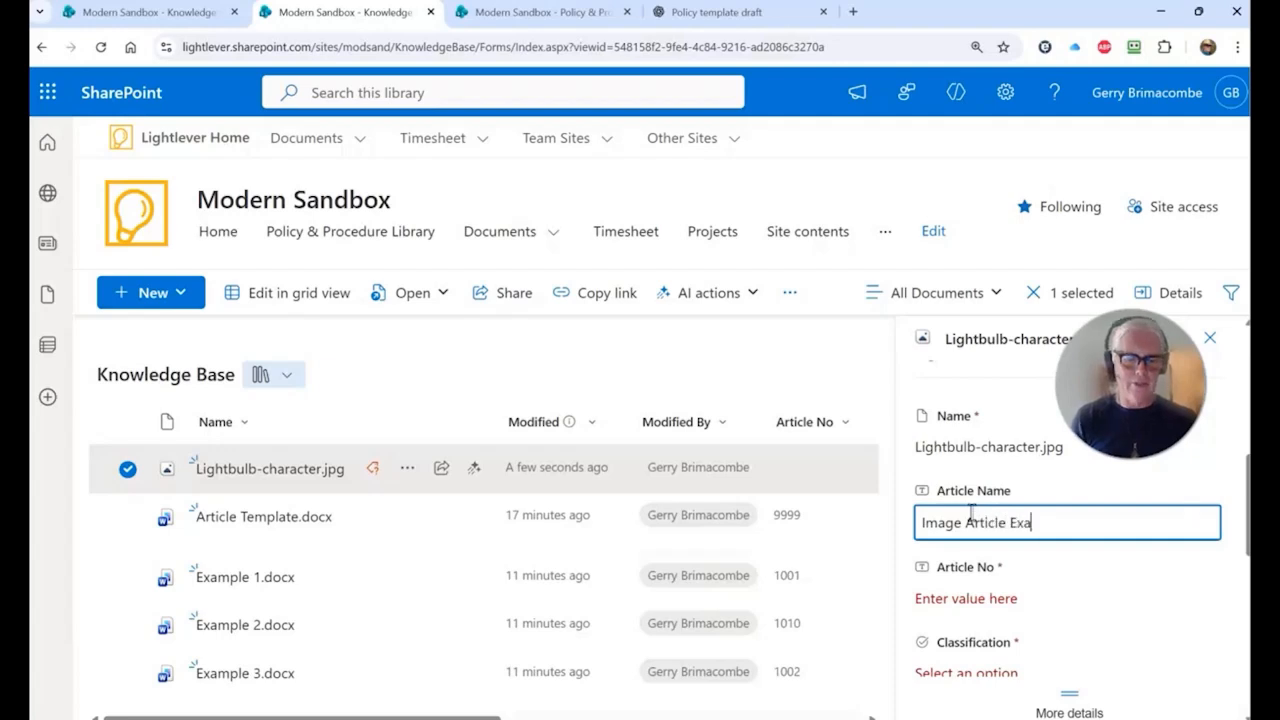
Step: Set the image's Article No to 8888 and its Classification to 4-Marketing, and close its details
left_click(1028, 597)
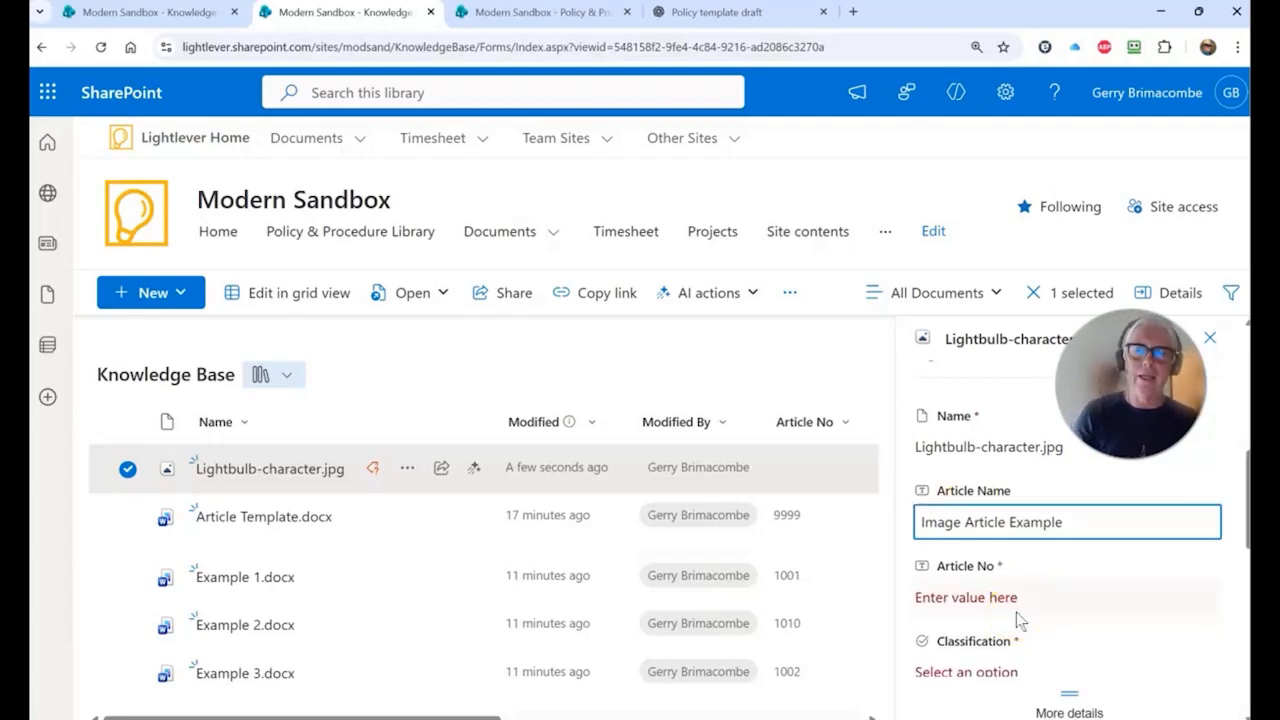
left_click(1010, 590)
type("8888")
scroll(1046, 686, "down", 2)
left_click(964, 514)
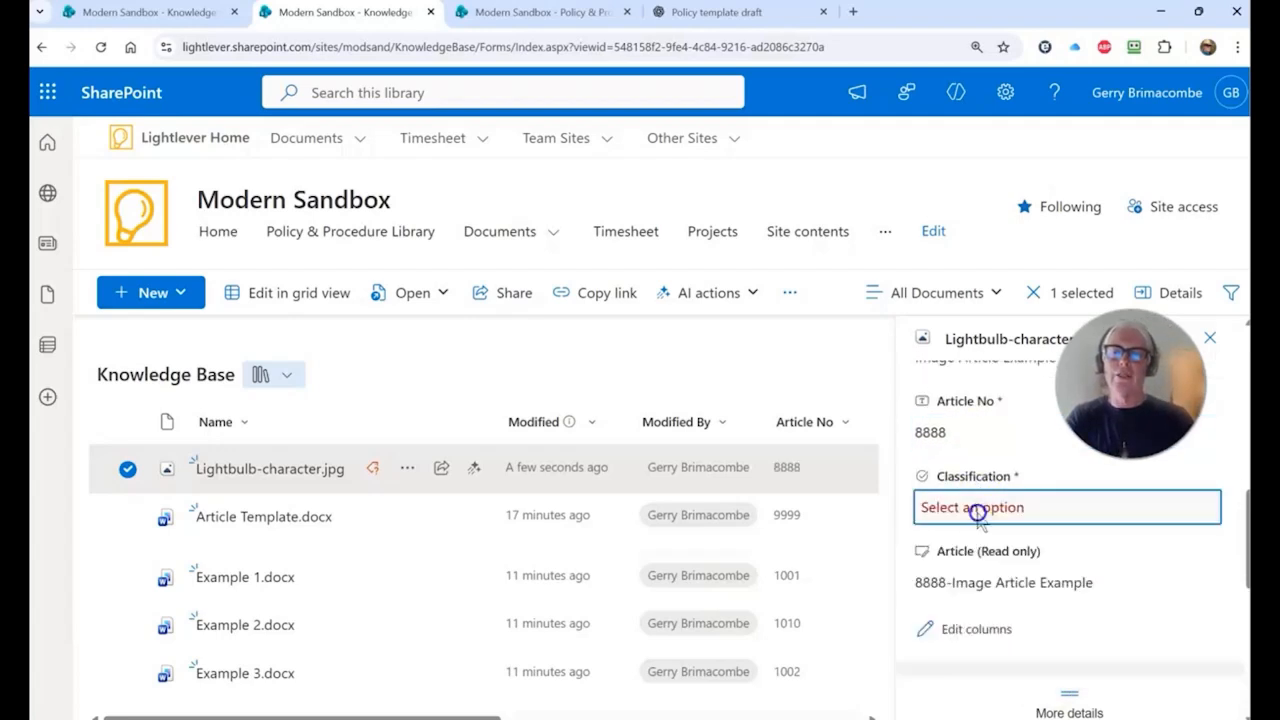
left_click(977, 512)
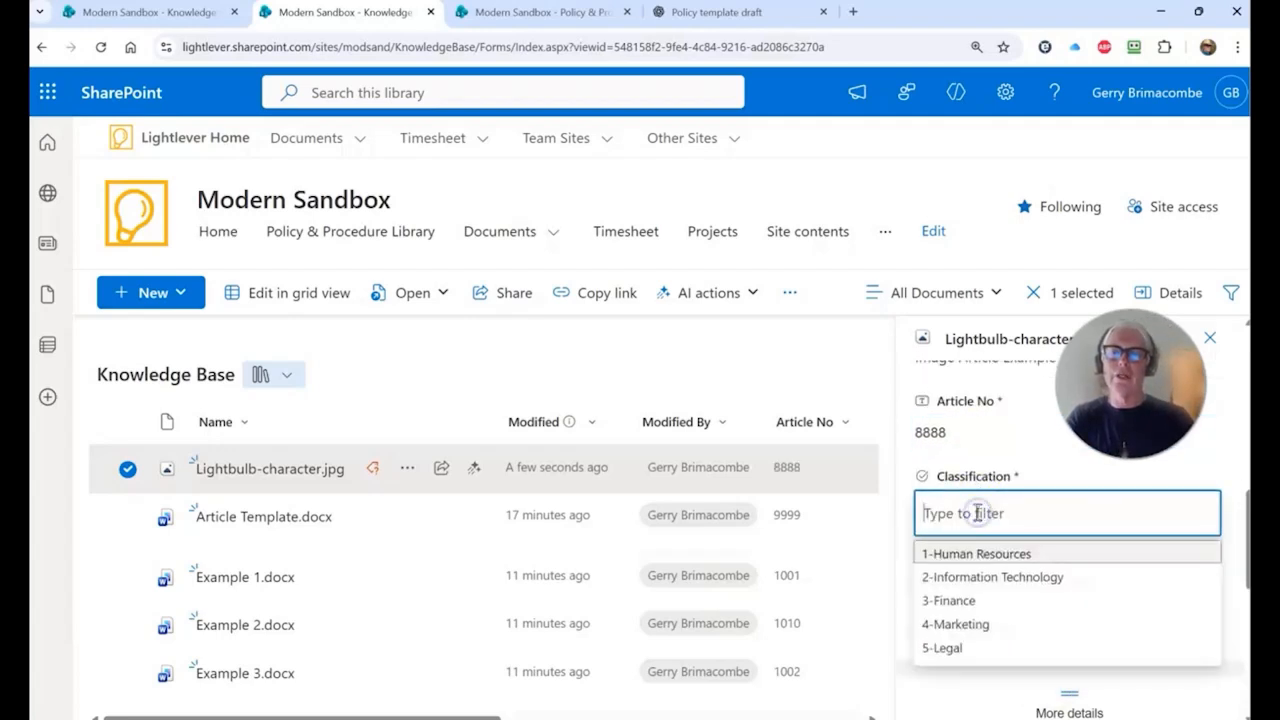
left_click(955, 624)
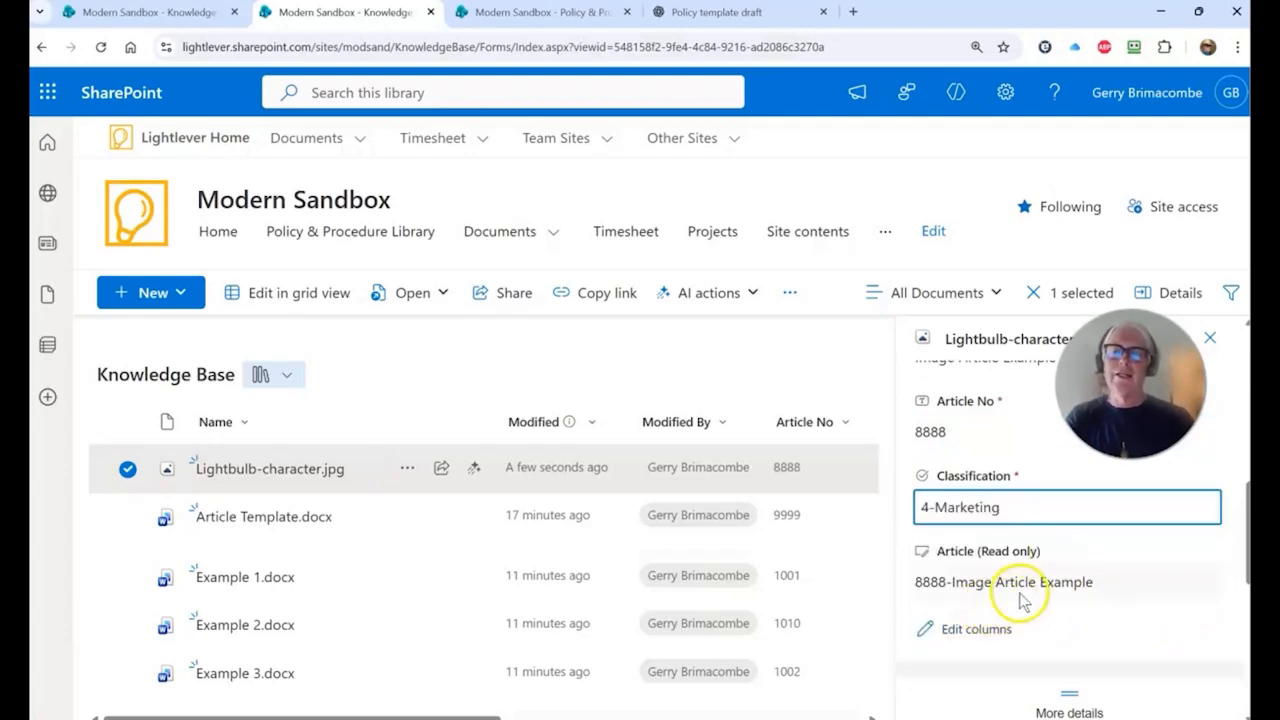
scroll(1020, 598, "down", 3)
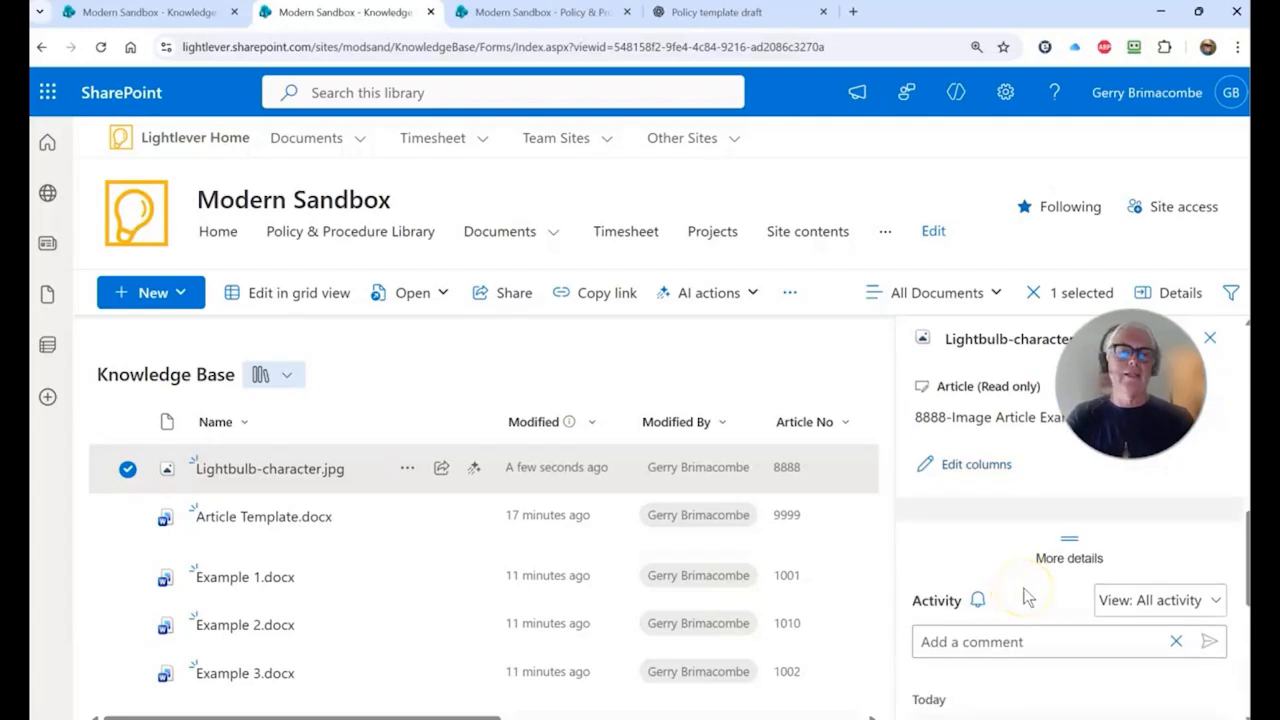
scroll(1025, 597, "up", 3)
left_click(1212, 338)
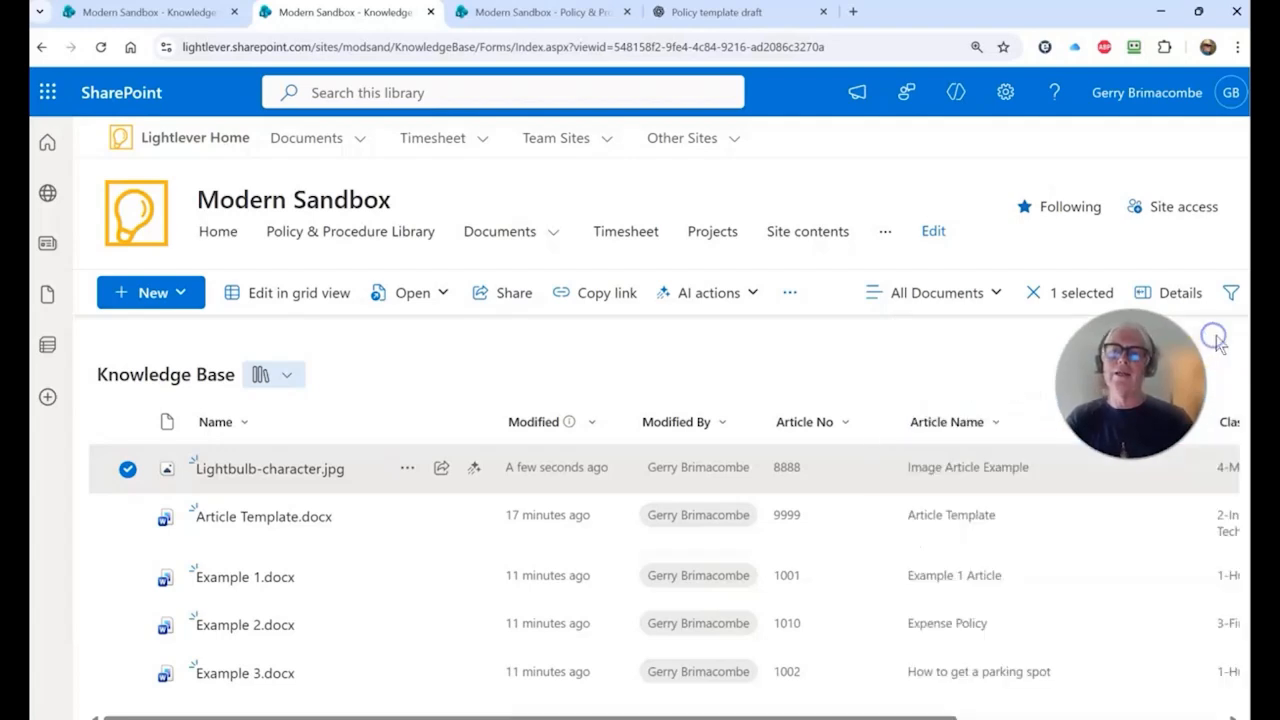
Step: Return to the Index view and collapse and expand the classification groups to check the image listed under 4-Marketing
left_click(962, 296)
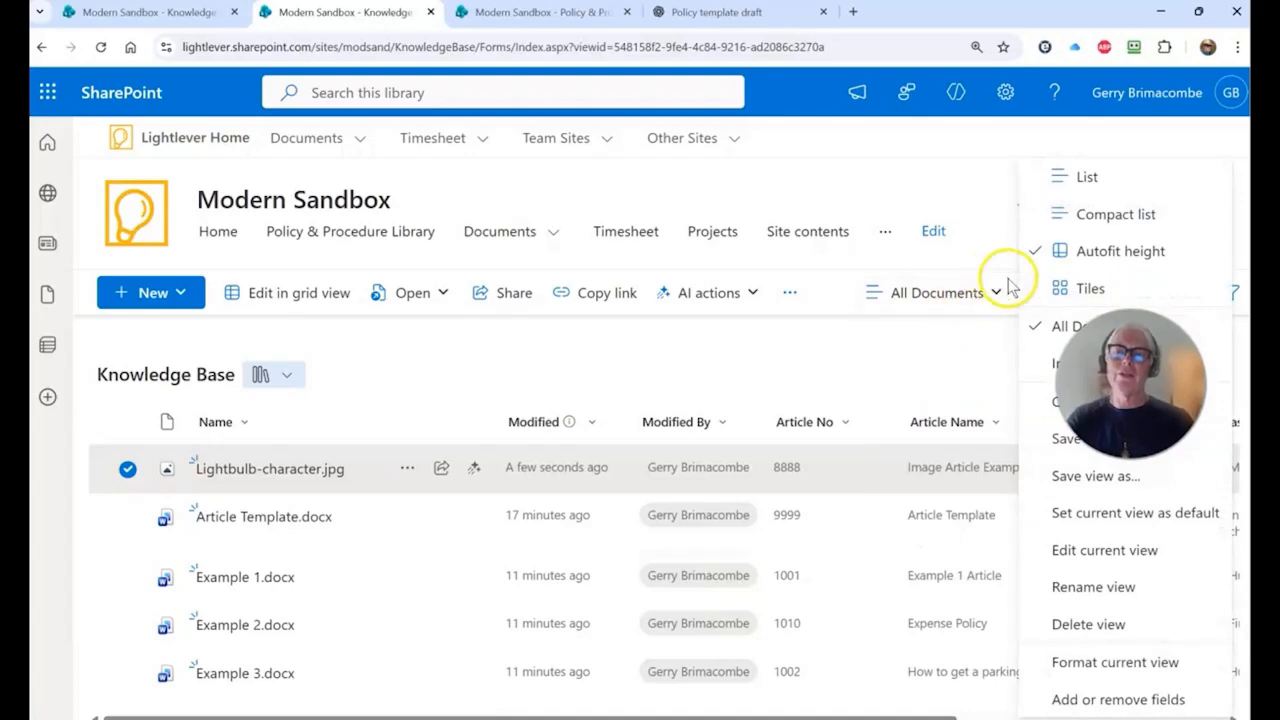
left_click(1048, 361)
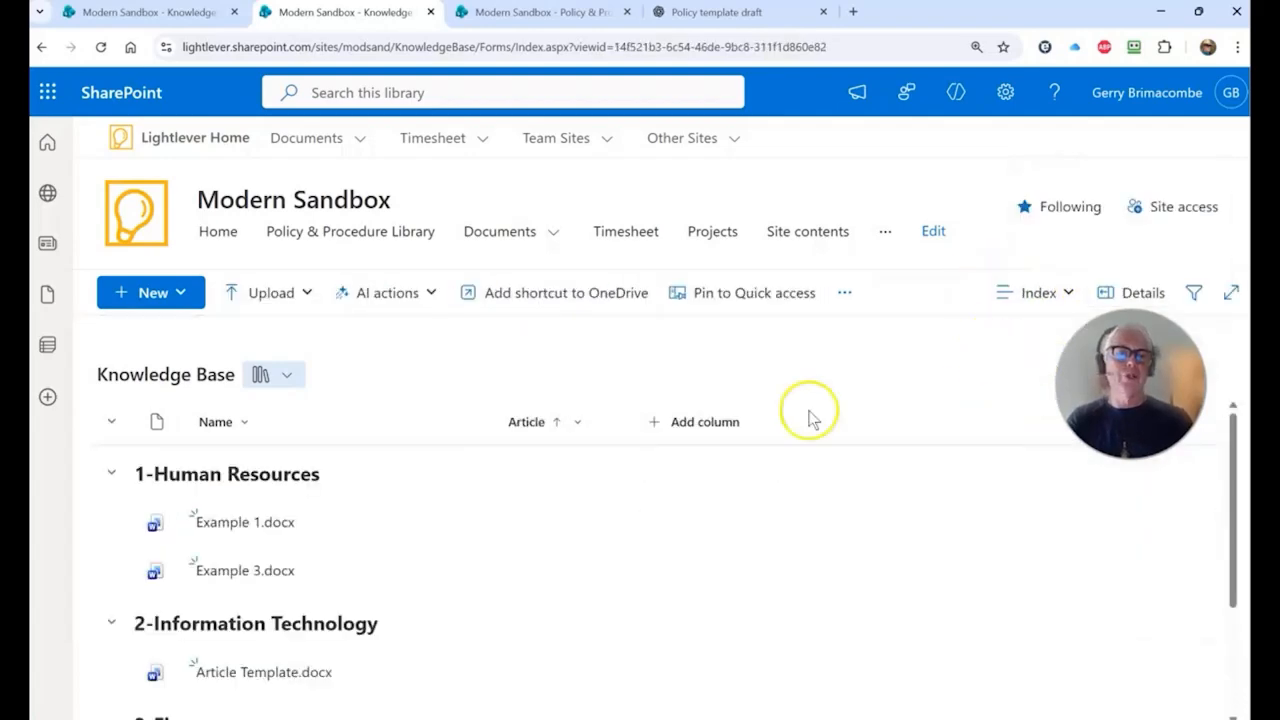
left_click(110, 473)
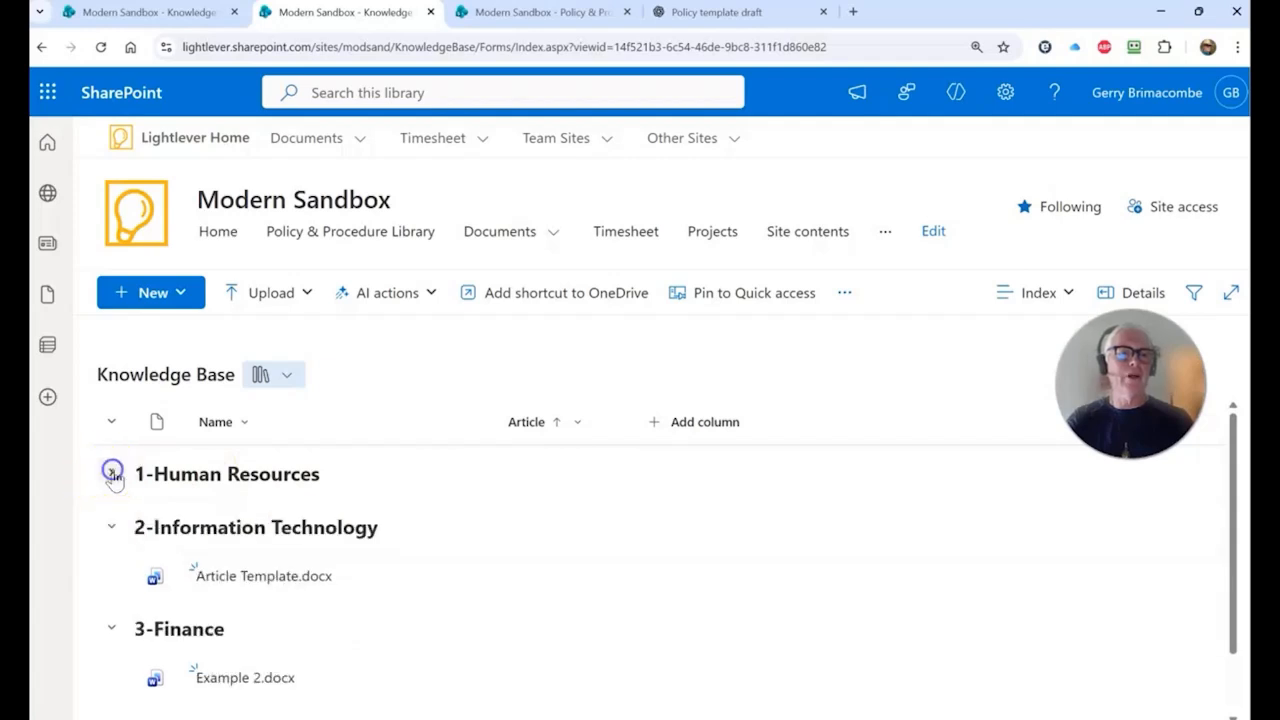
left_click(111, 530)
left_click(111, 578)
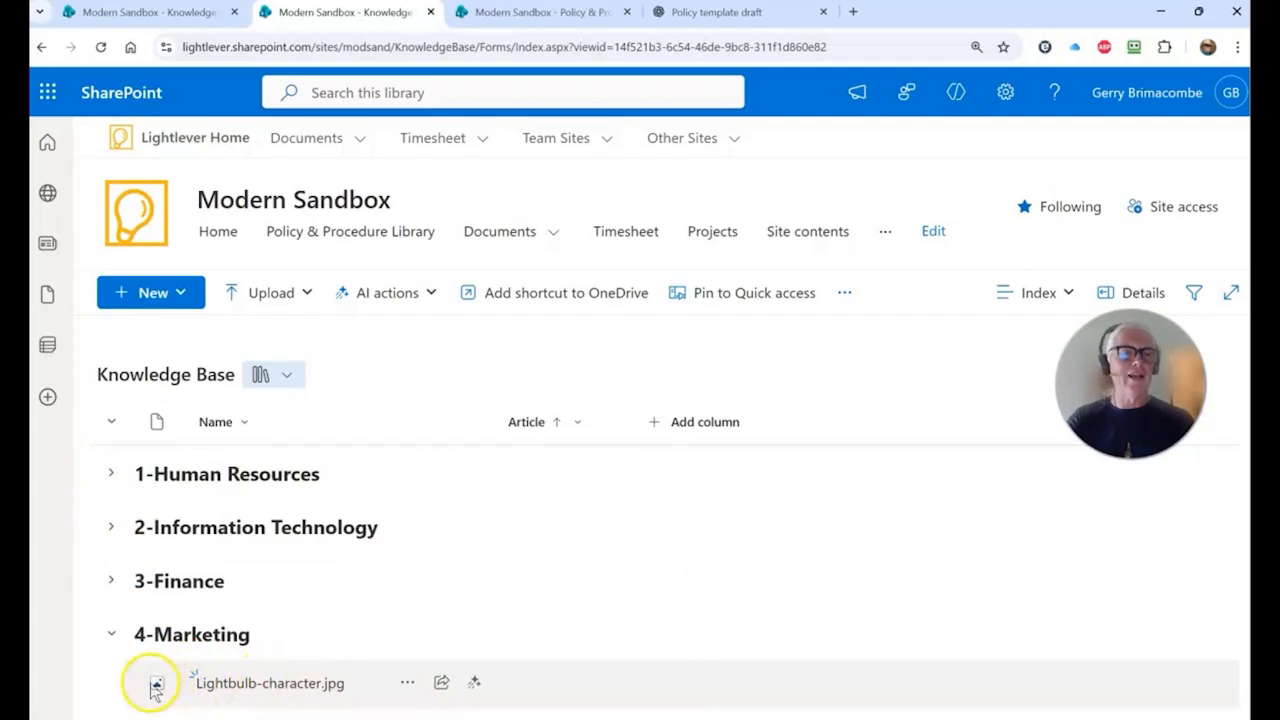
left_click(110, 578)
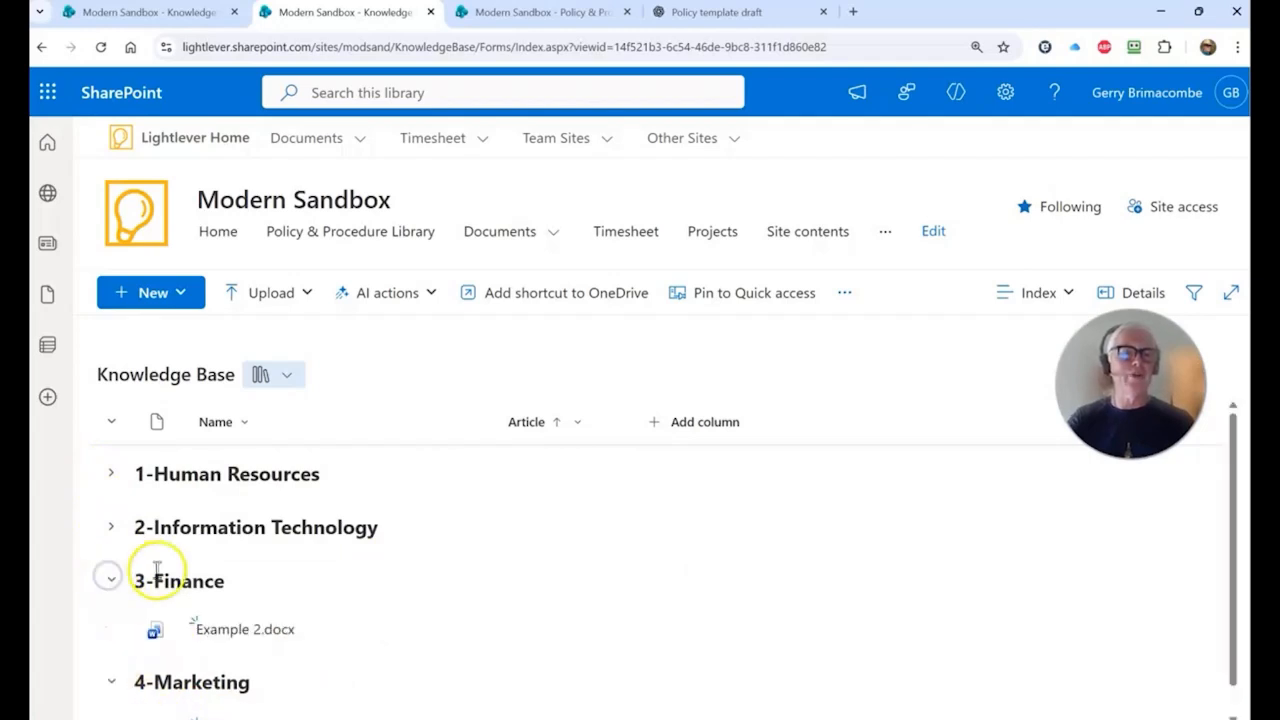
left_click(111, 526)
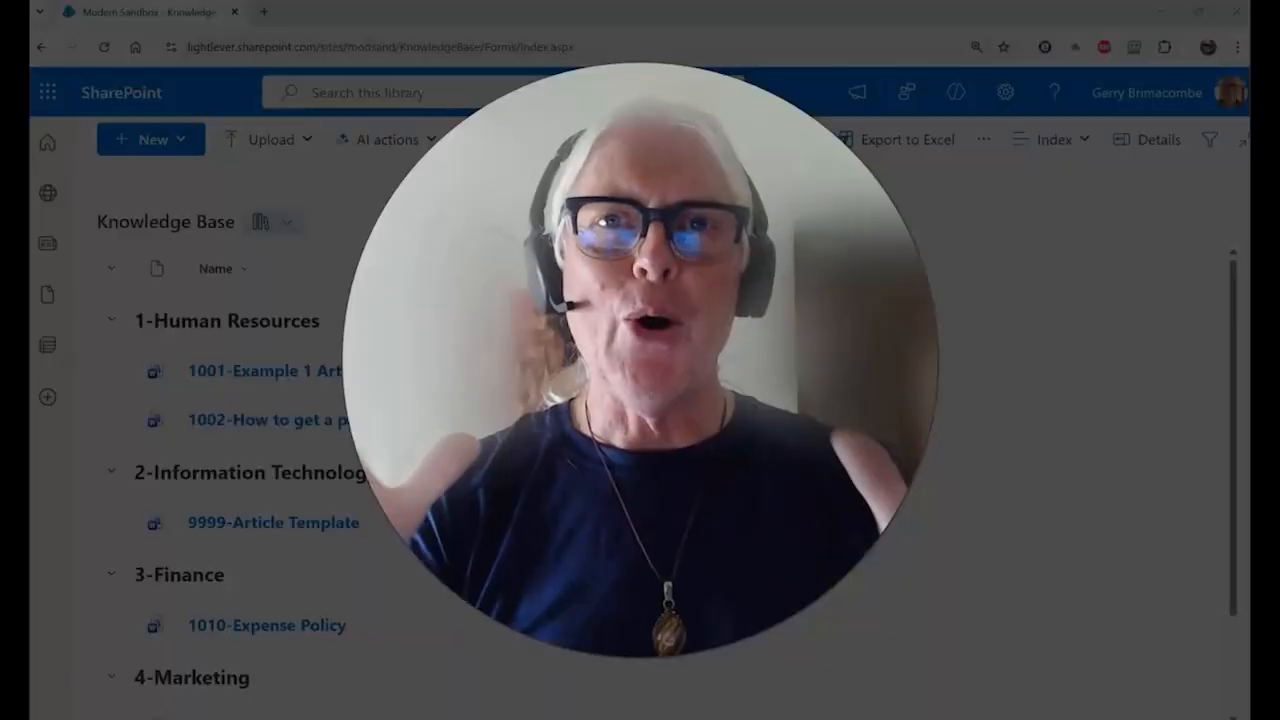
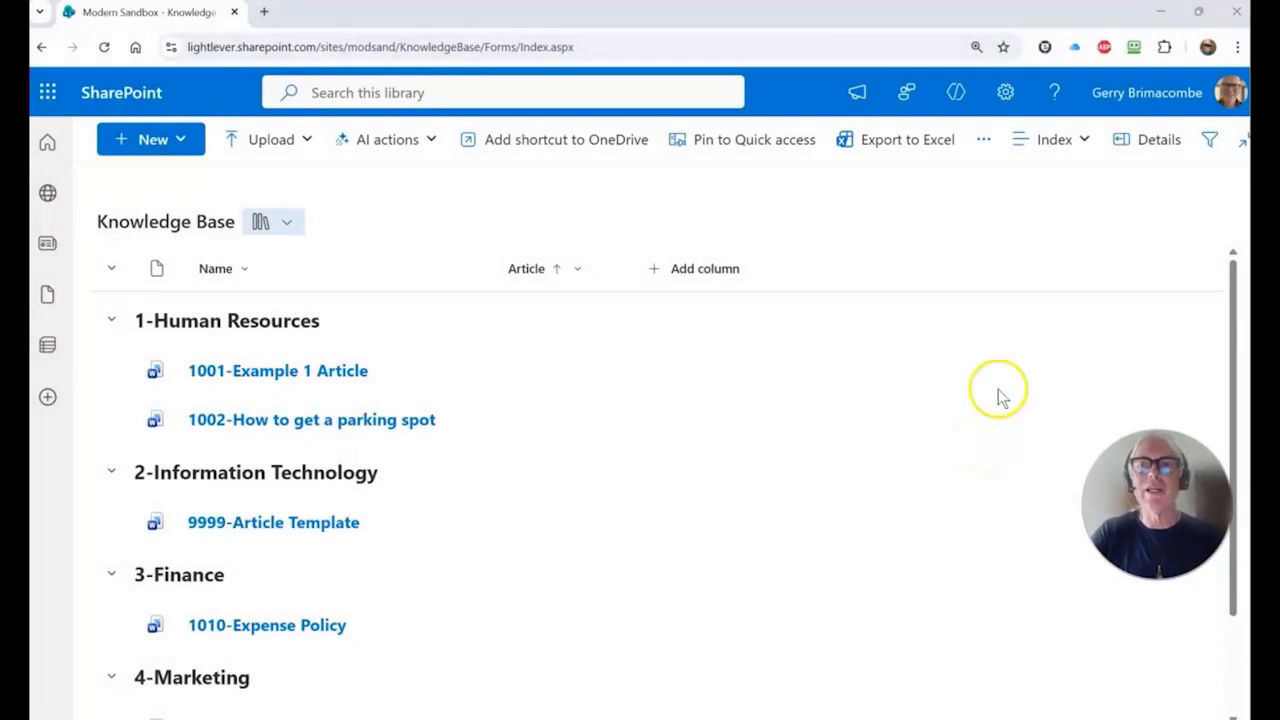
Step: Open the versioning settings of the Knowledge Base library
left_click(1005, 92)
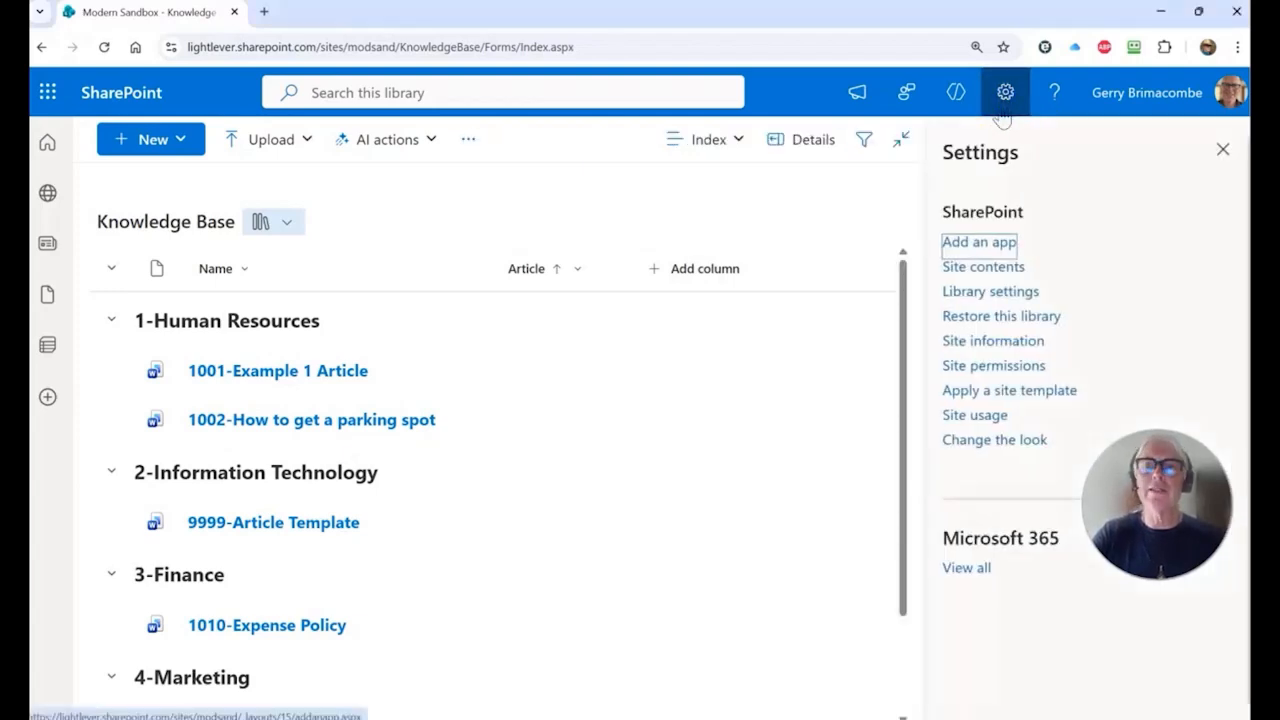
left_click(990, 291)
left_click(975, 381)
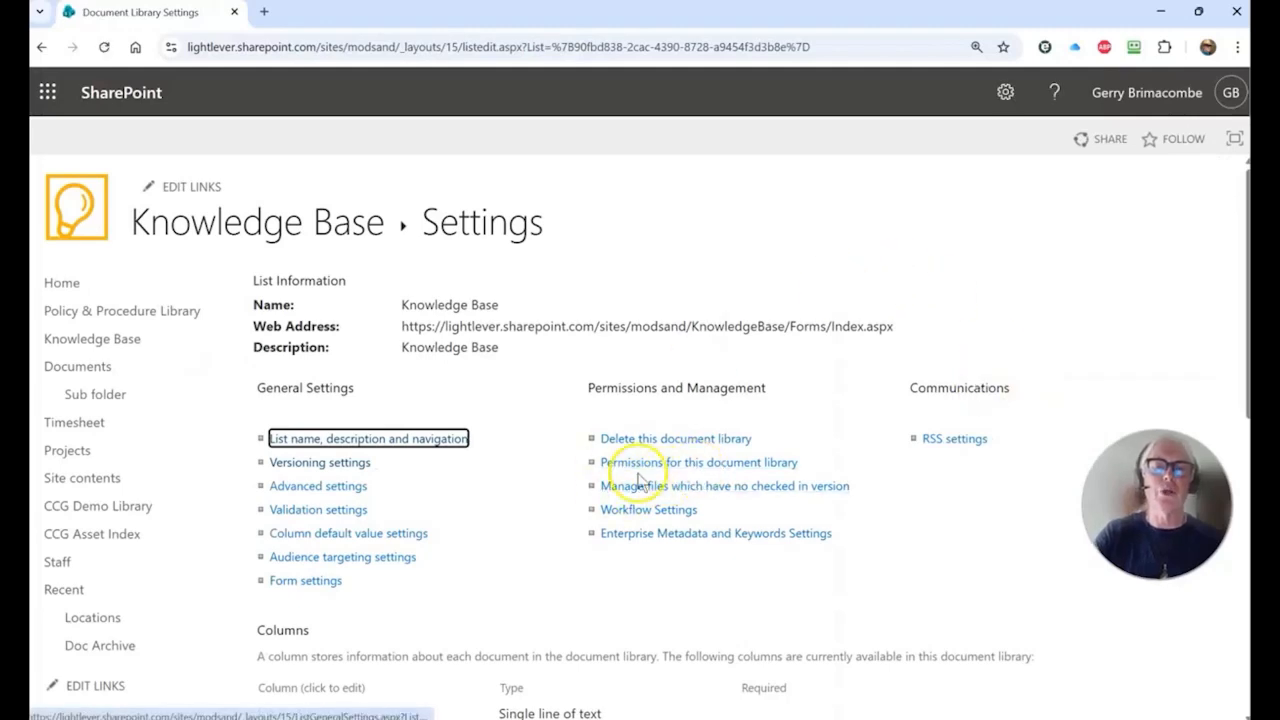
left_click(315, 466)
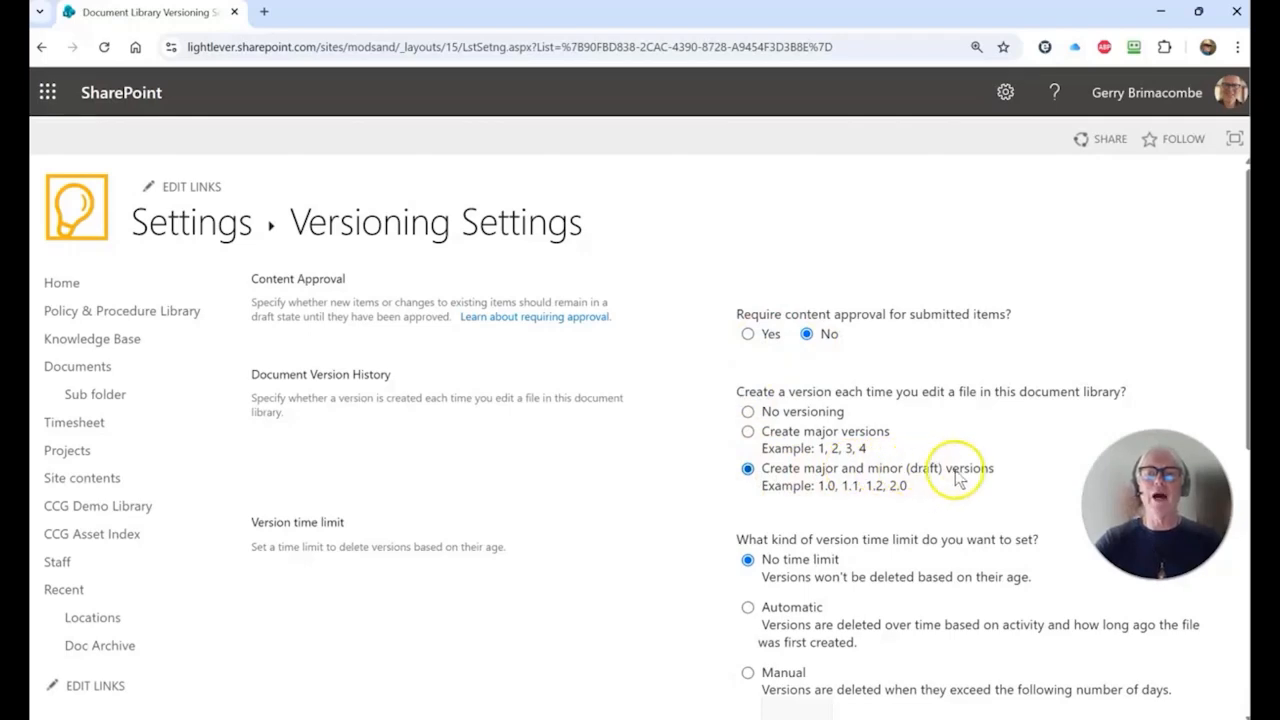
Step: Set the library's version history to create major and minor (draft) versions
left_click(748, 431)
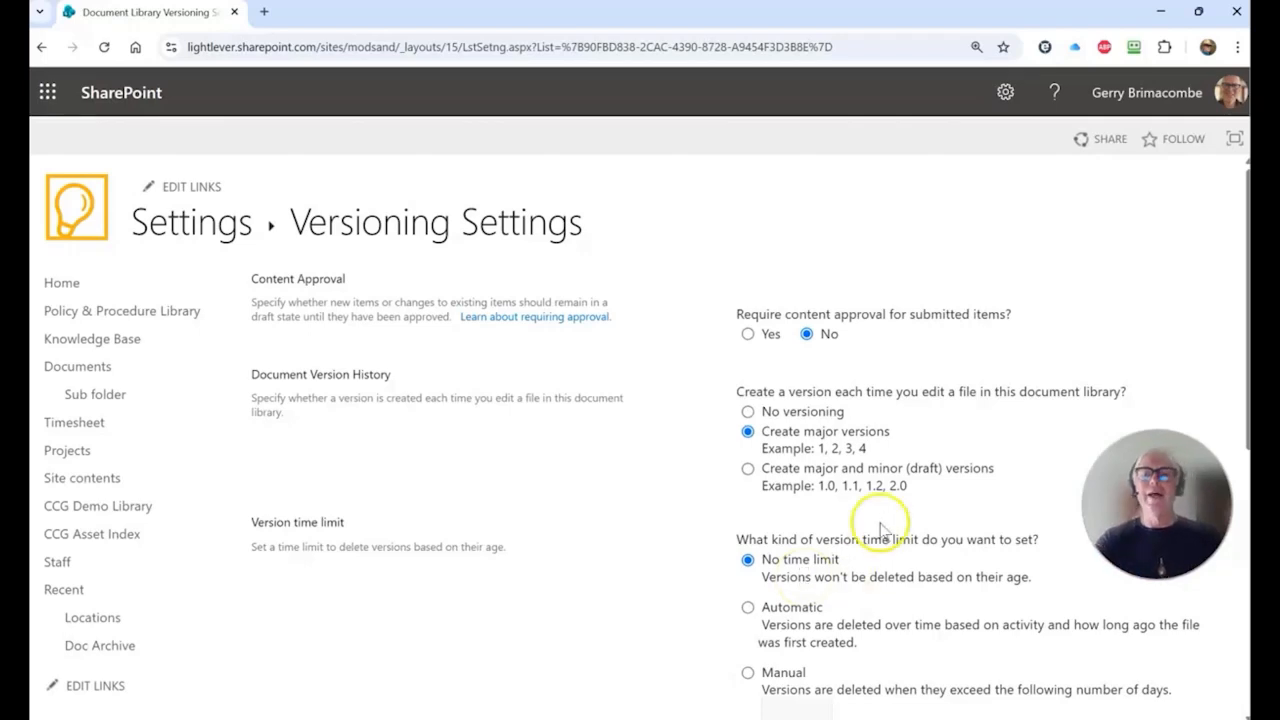
left_click(749, 471)
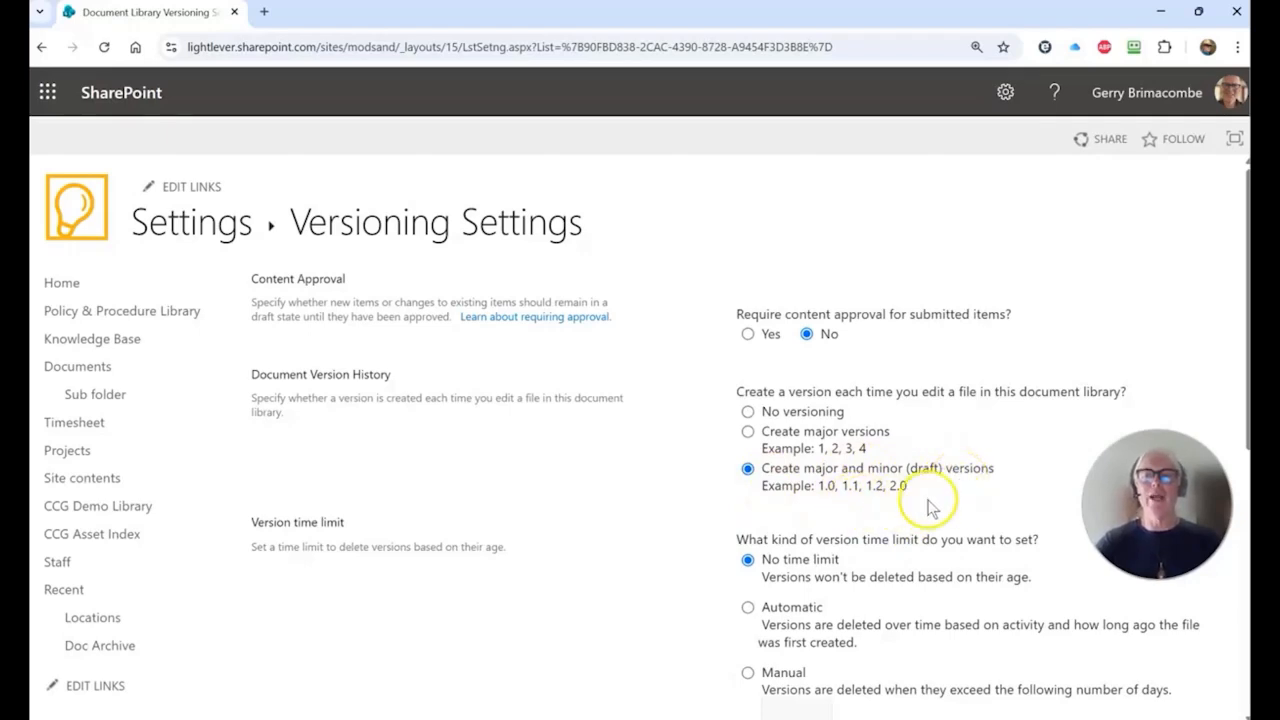
scroll(940, 485, "down", 3)
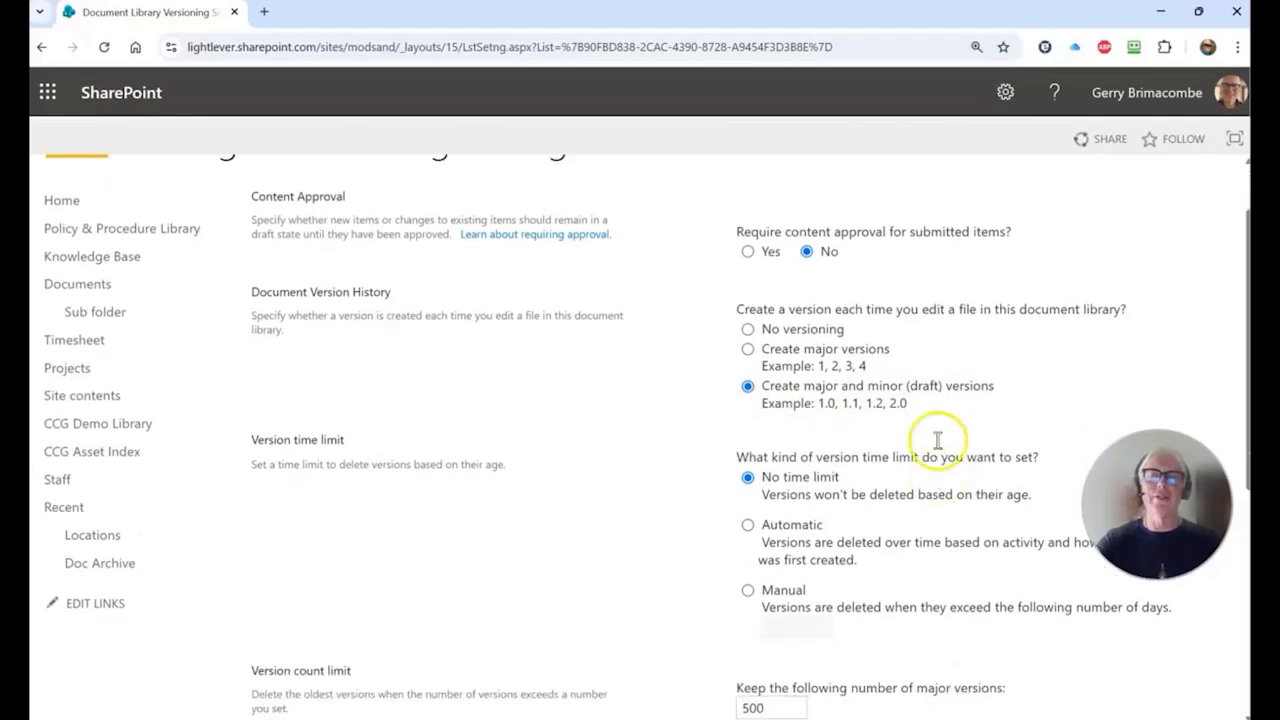
scroll(733, 403, "down", 2)
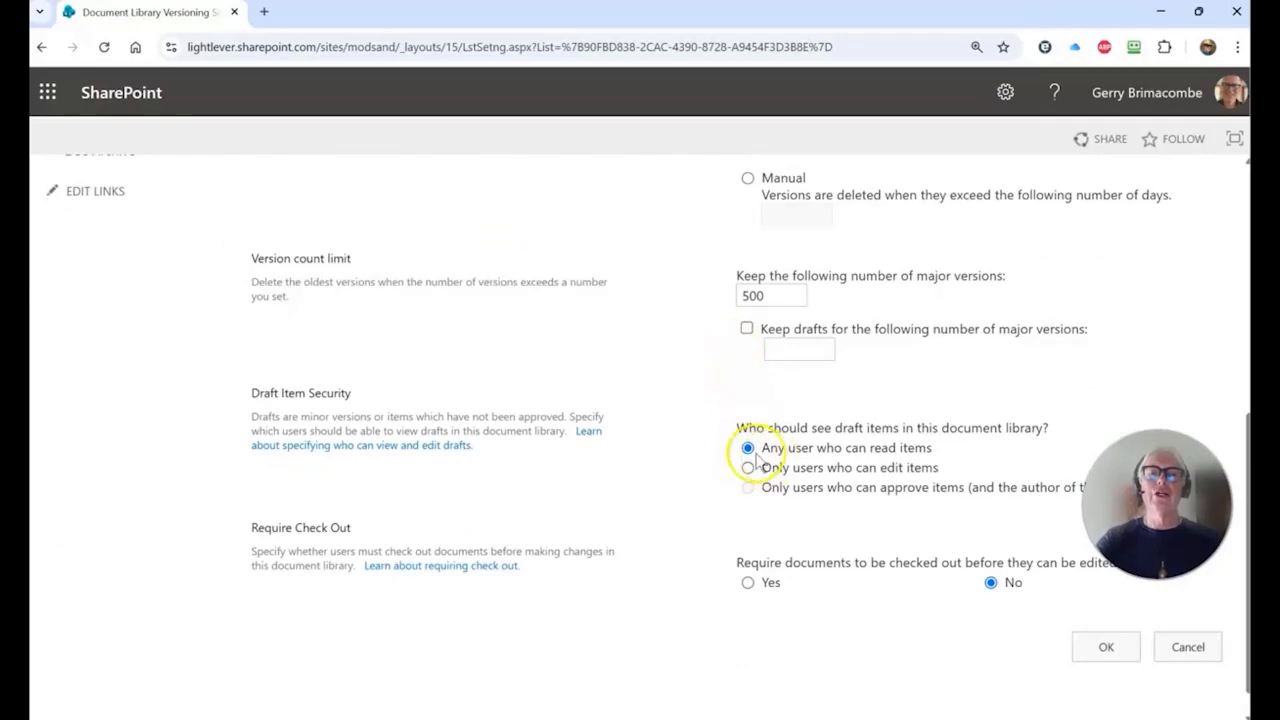
scroll(690, 397, "up", 3)
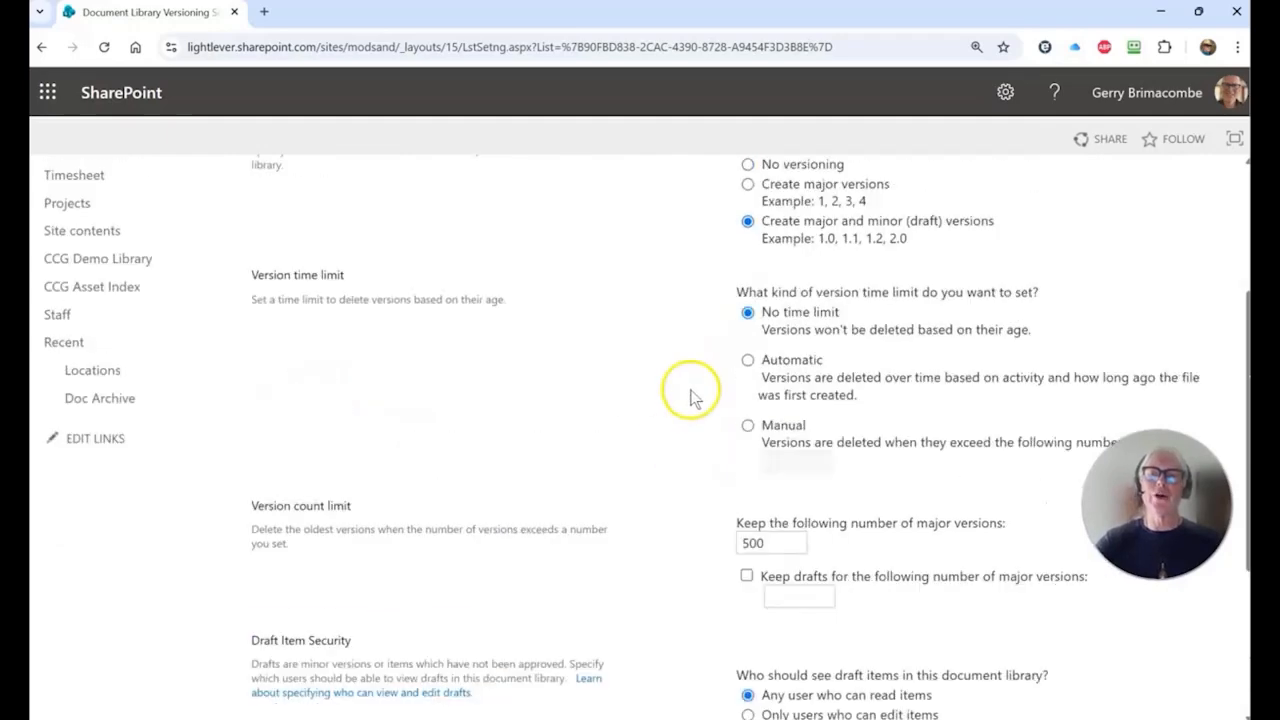
left_click(785, 222)
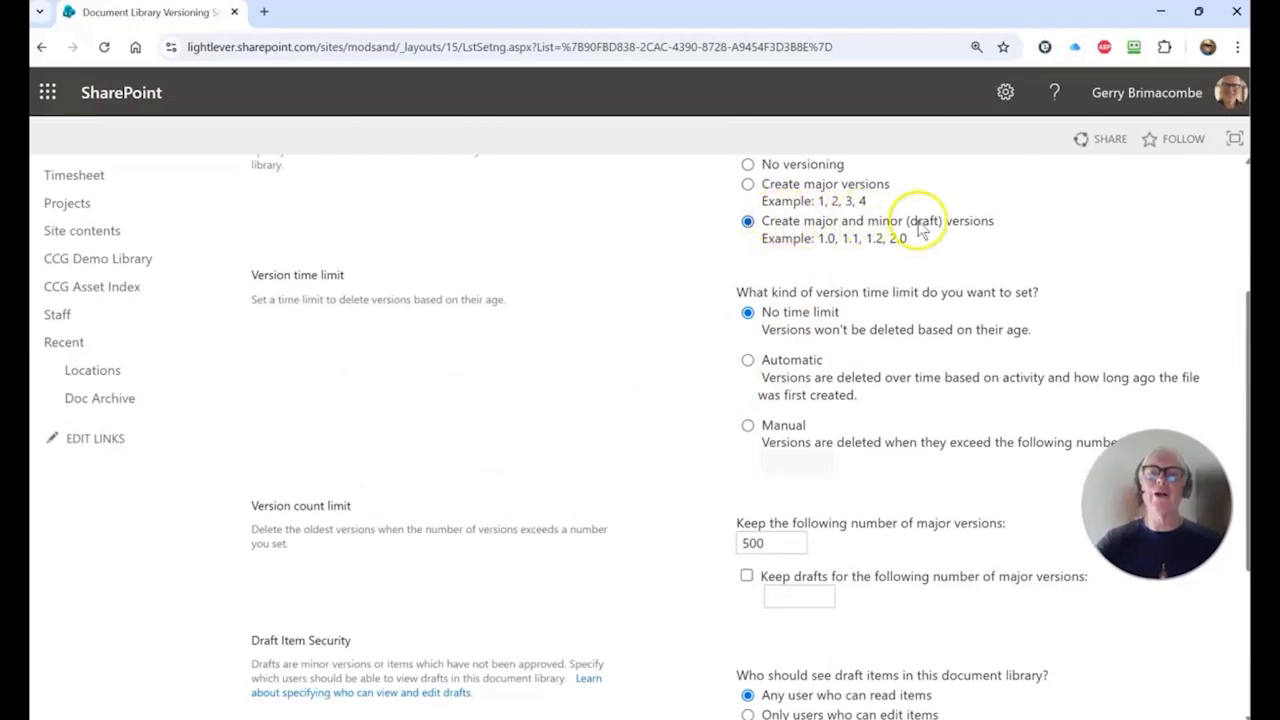
Step: Restrict draft item visibility to only users who can edit items, and save the versioning settings
scroll(920, 355, "down", 3)
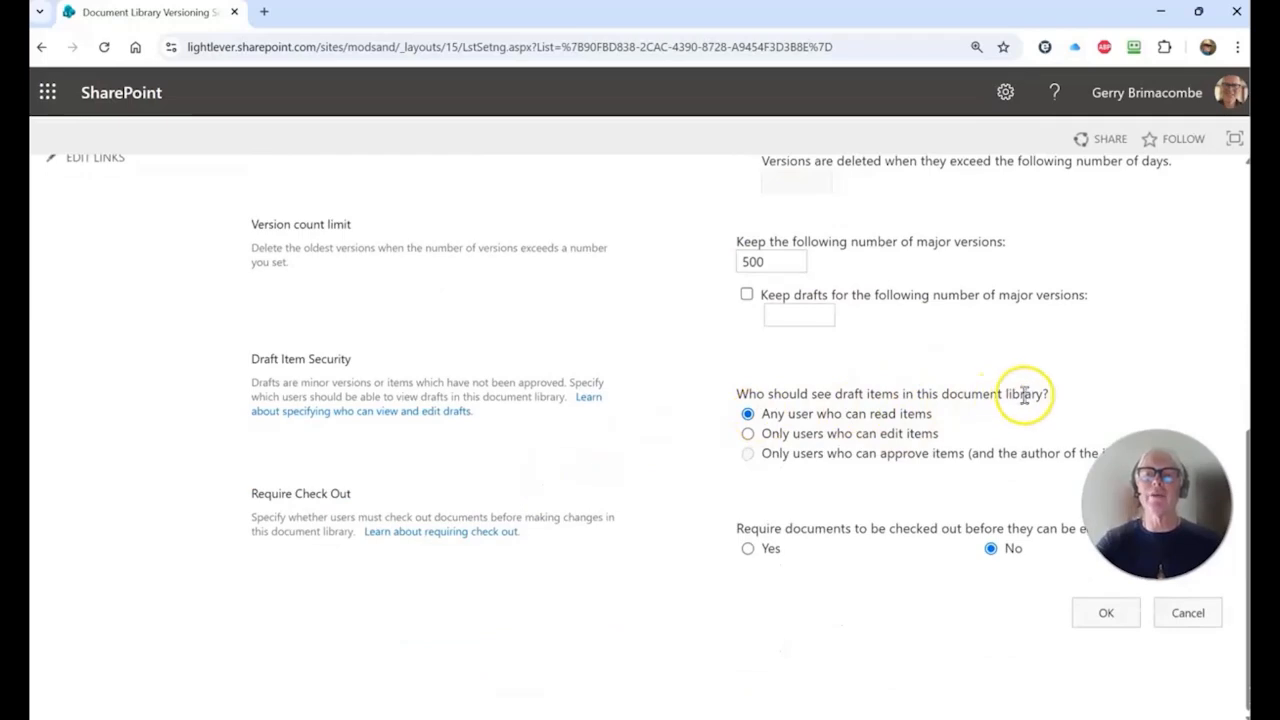
left_click(748, 433)
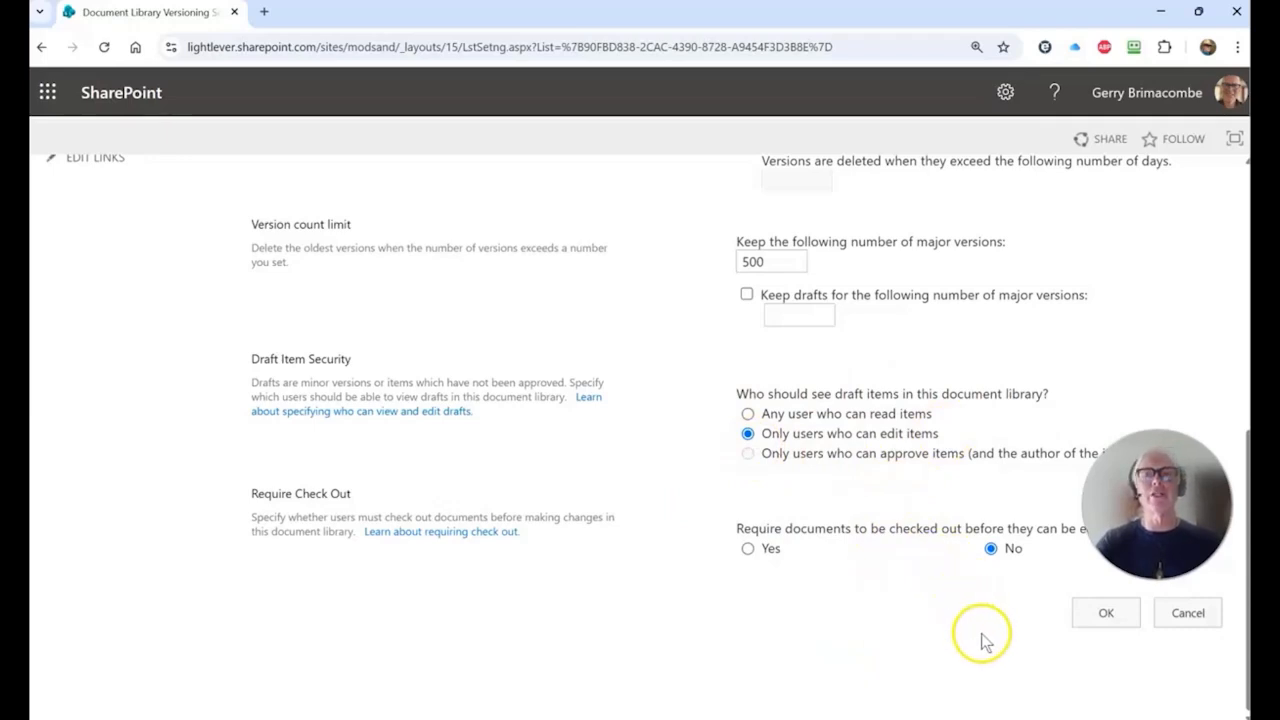
left_click(1120, 615)
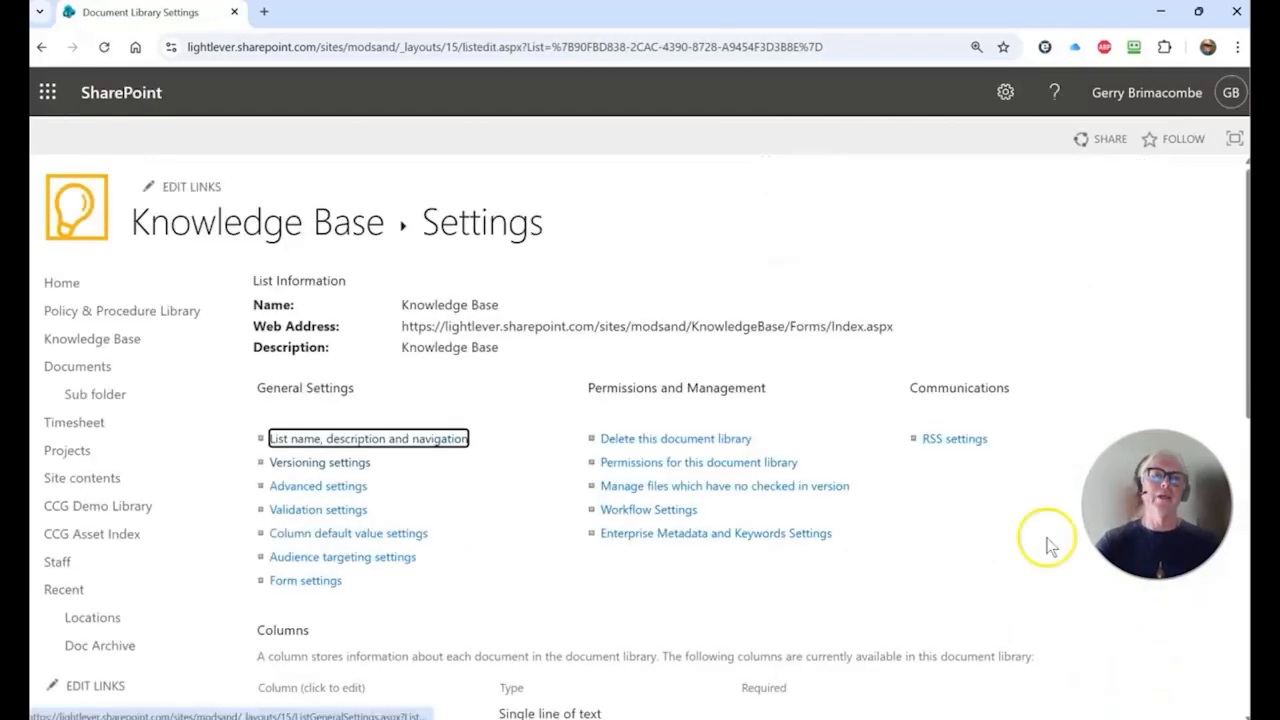
Step: Return to the Knowledge Base library and open the 9999-Article Template document in Word
left_click(250, 222)
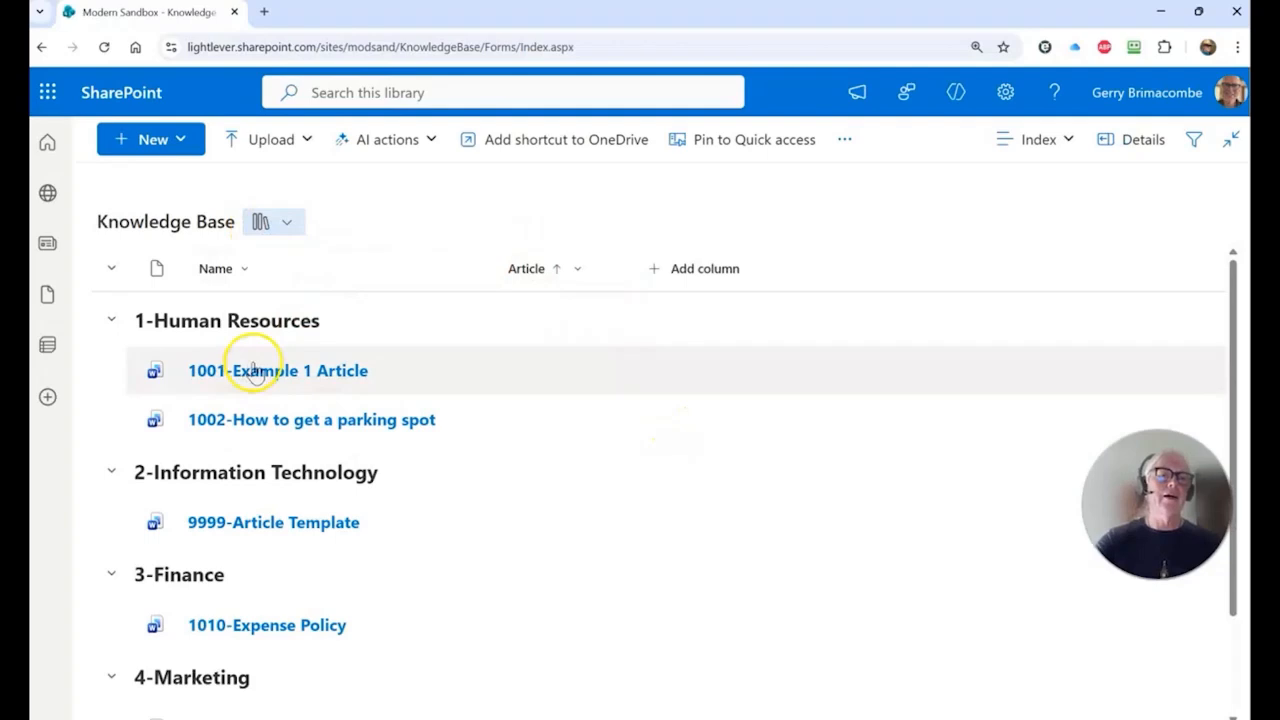
scroll(514, 463, "down", 2)
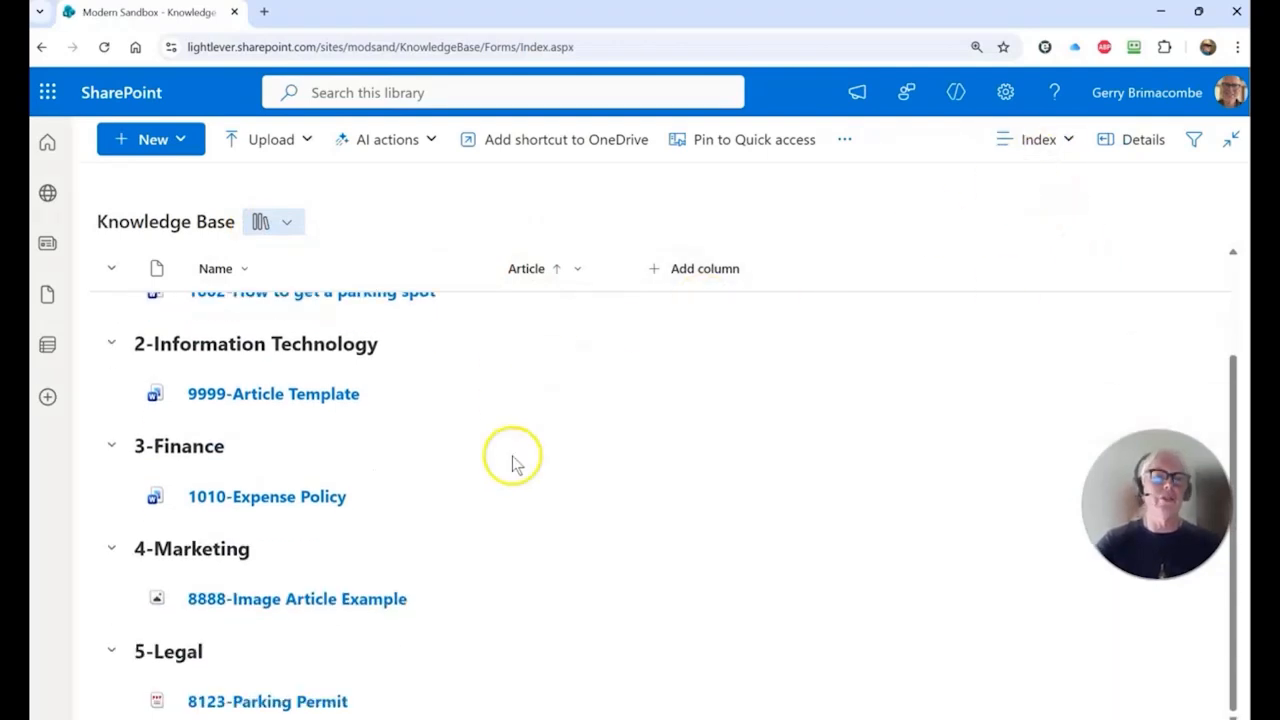
left_click(299, 401)
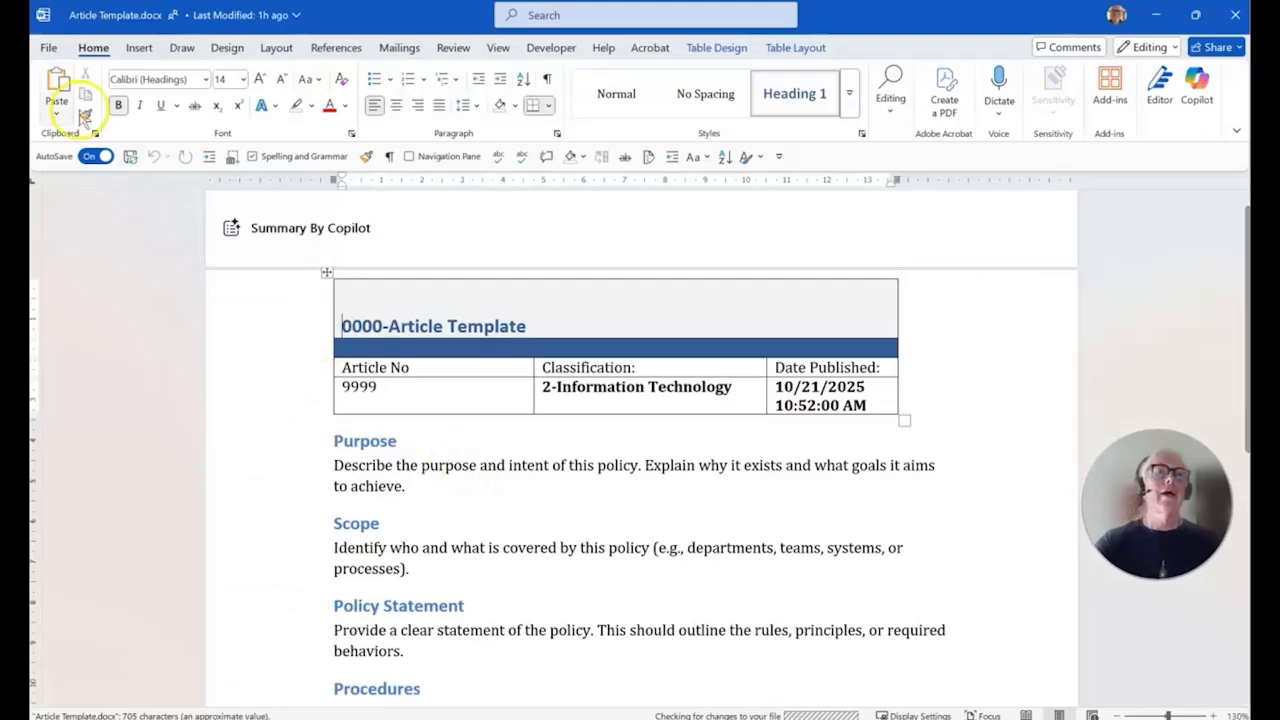
Step: Save a copy of the article template in the KnowledgeBase folder as "New Article 2025"
left_click(48, 47)
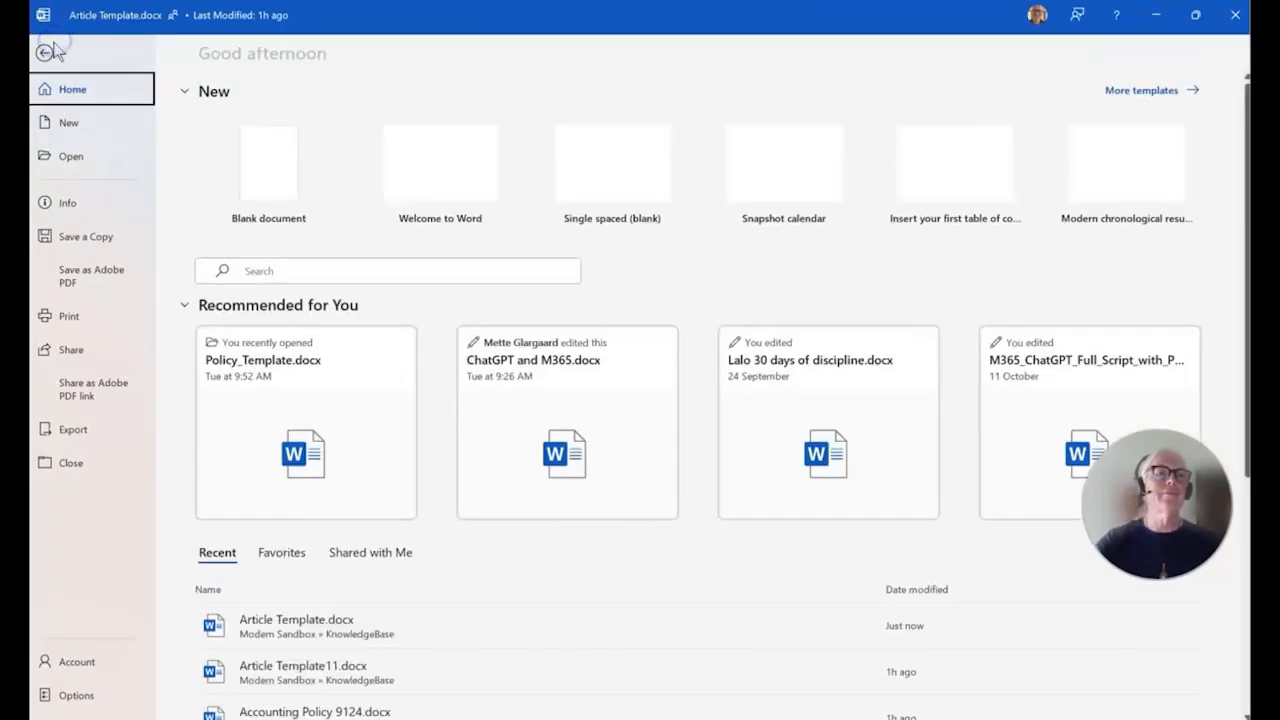
left_click(104, 240)
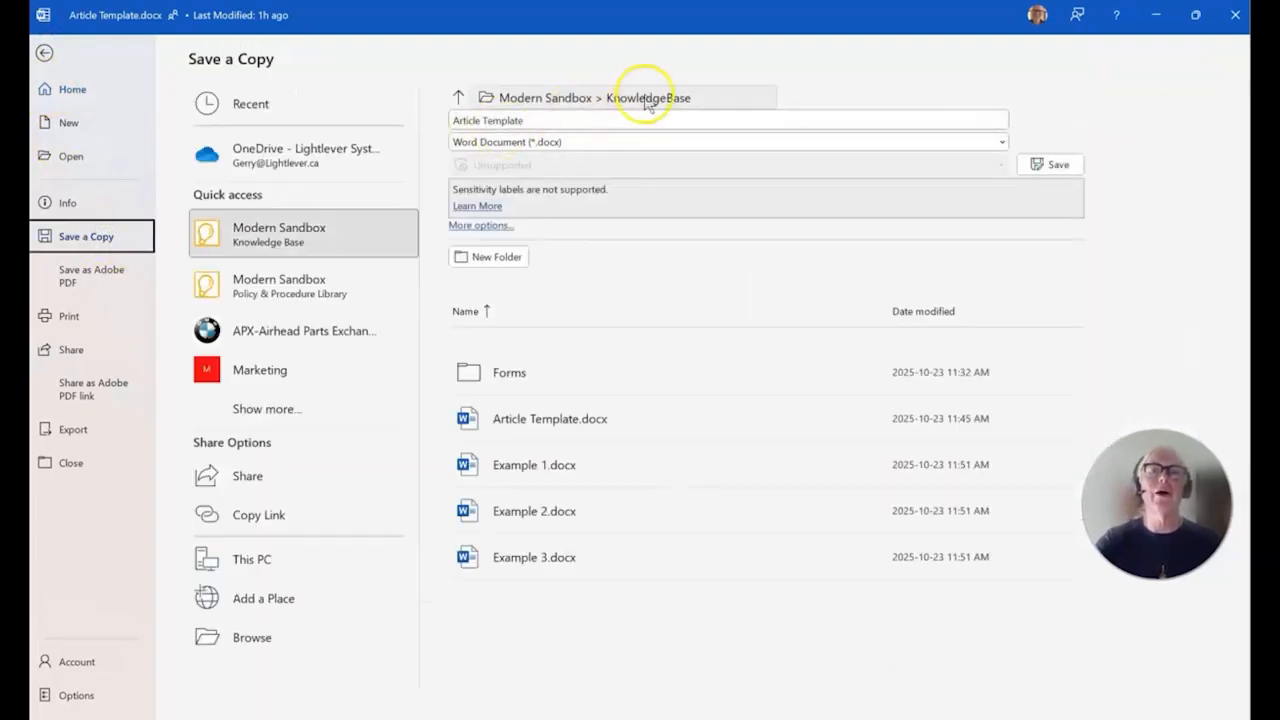
left_click(544, 120)
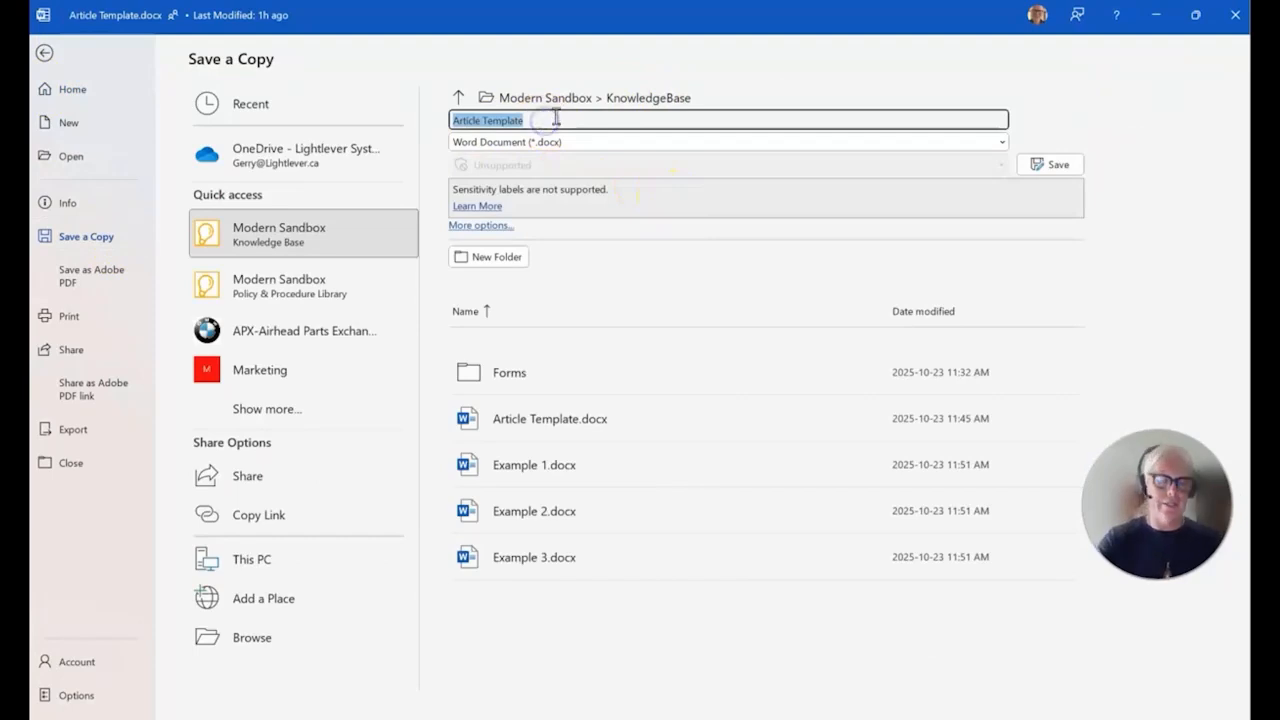
type("New Arti")
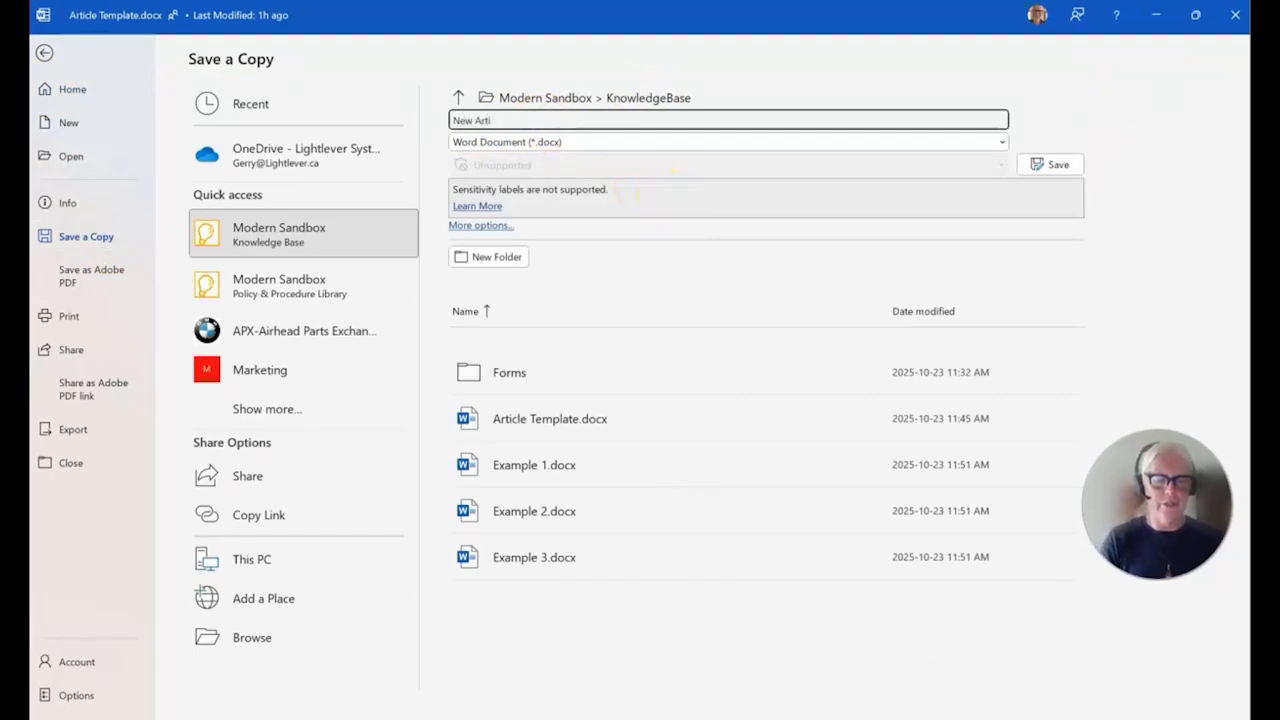
type("cle 2025")
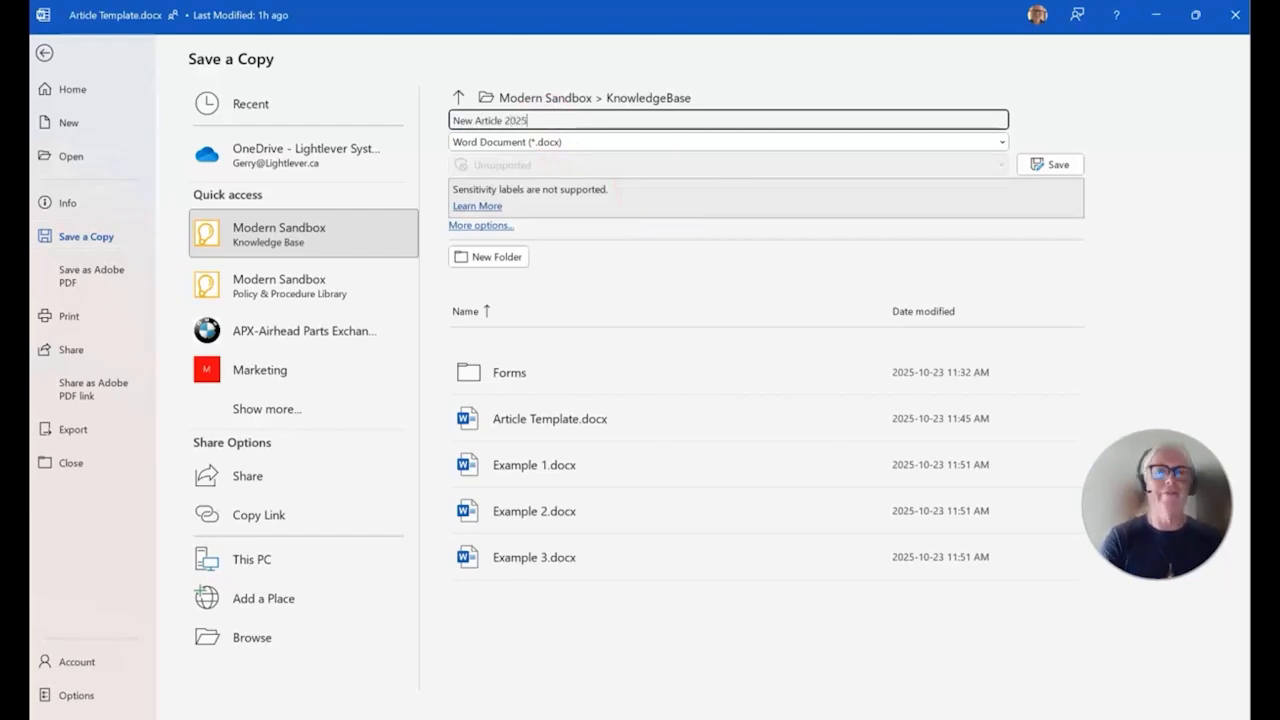
left_click(1056, 168)
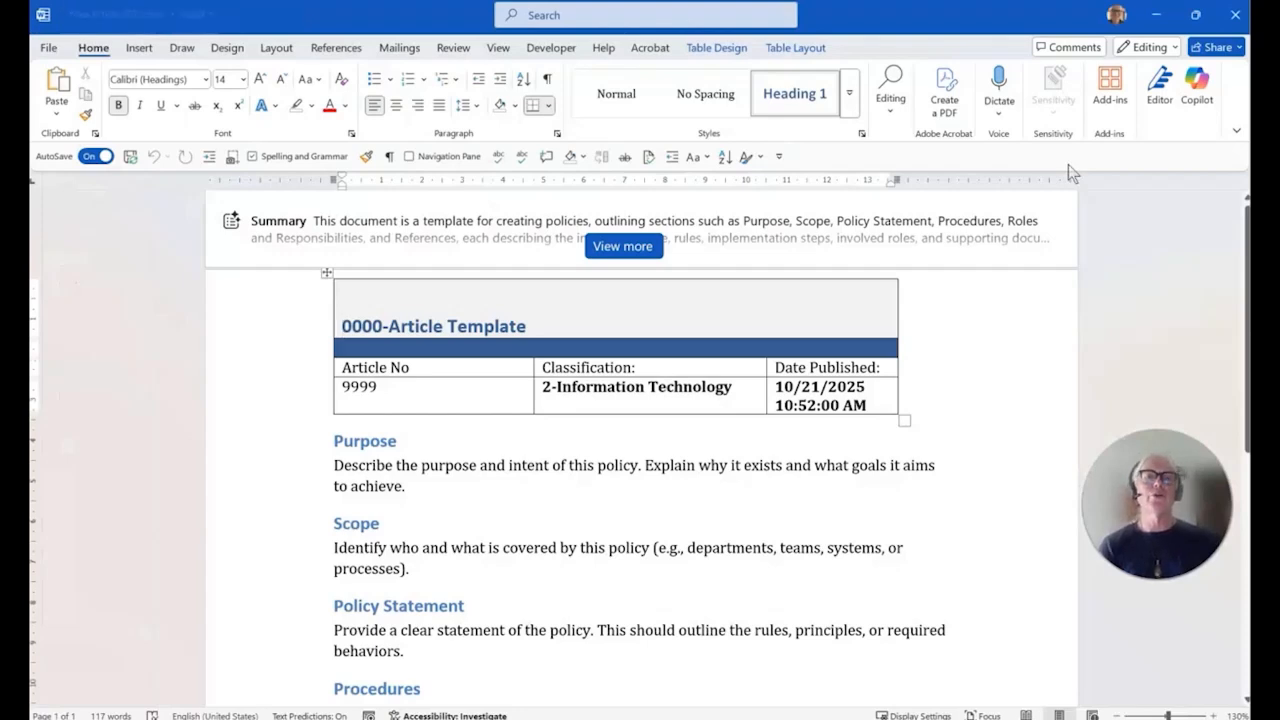
Step: In the new article's header table, set the Article No to 2025 and the Classification to 2-Information Technology
left_click(397, 393)
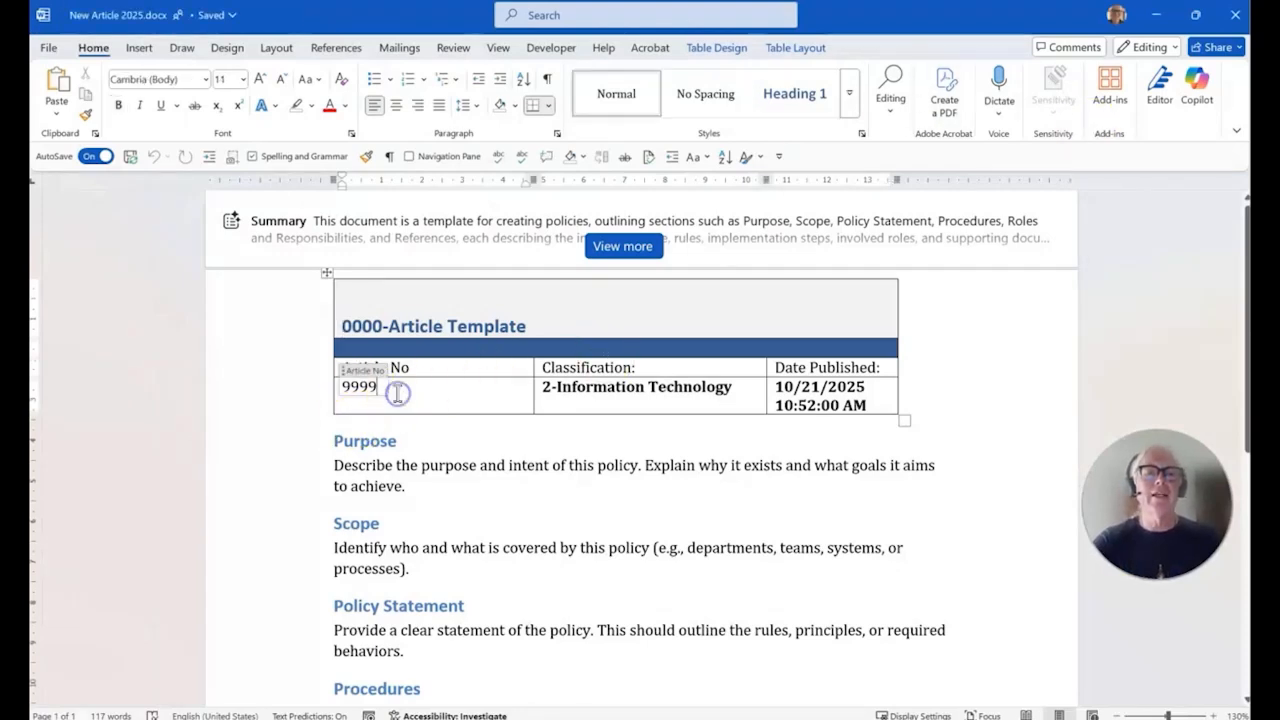
left_click_drag(380, 390, 306, 383)
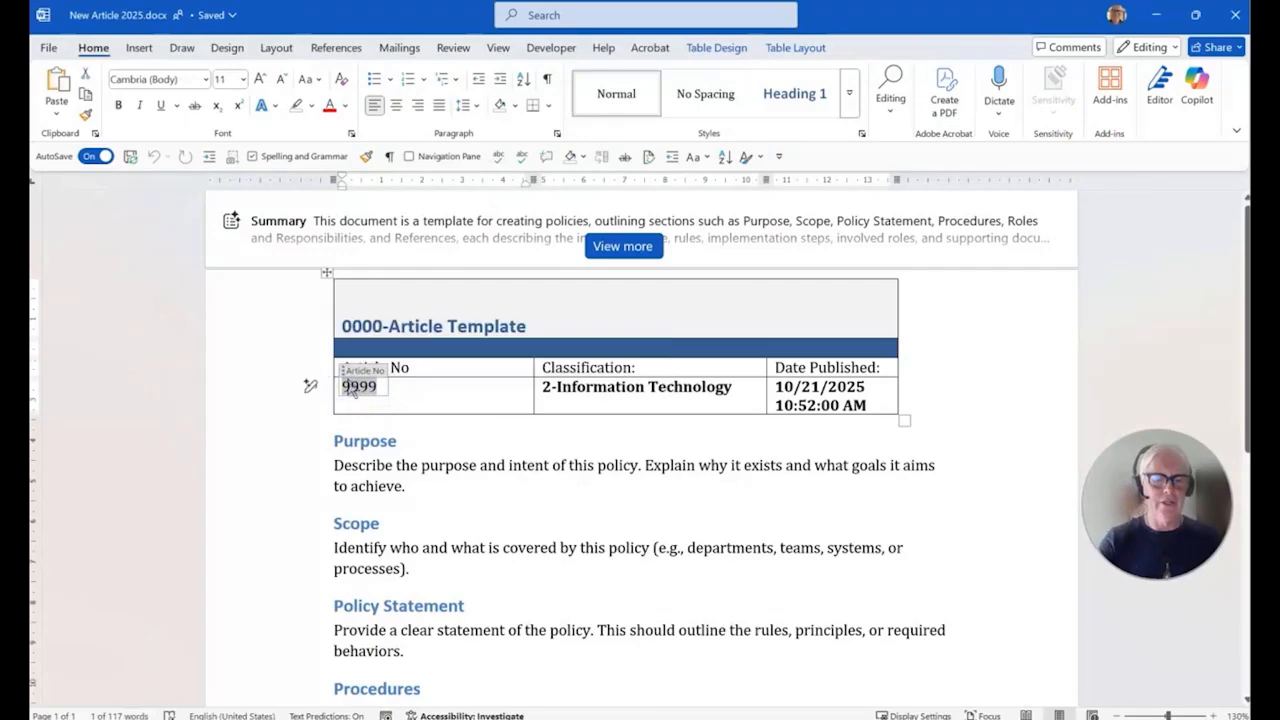
type("2025")
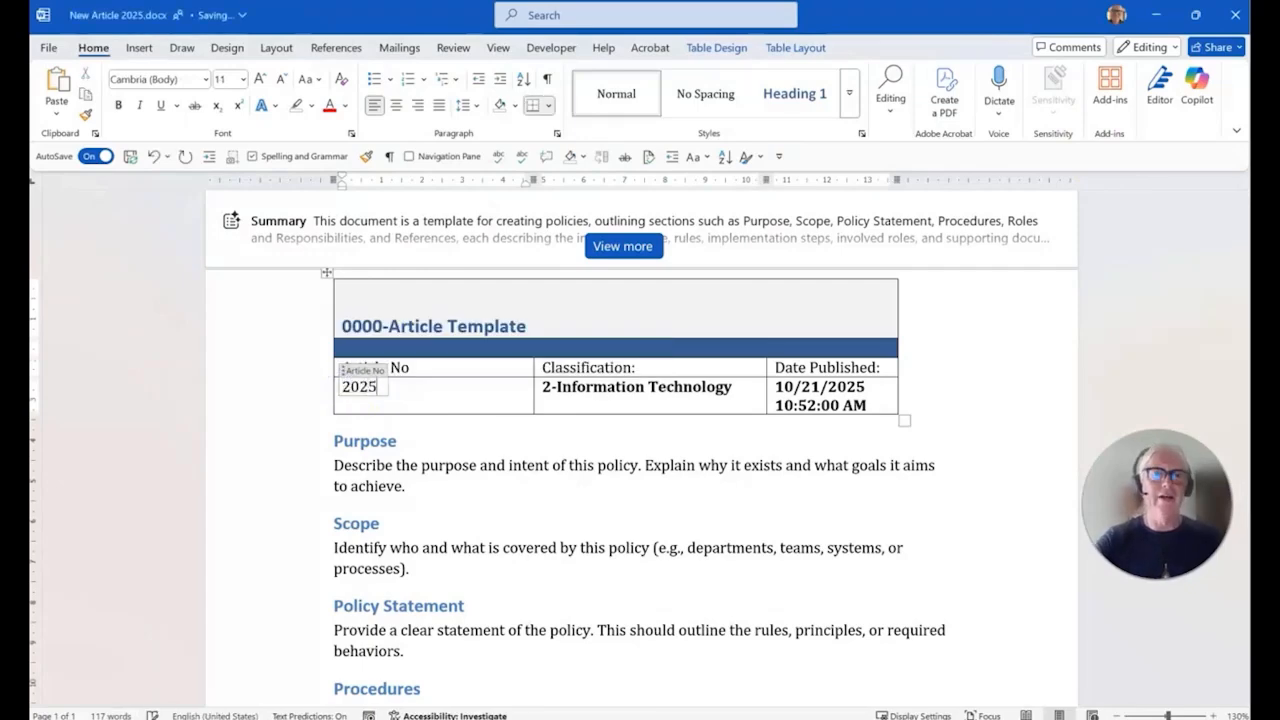
left_click(643, 386)
left_click(749, 386)
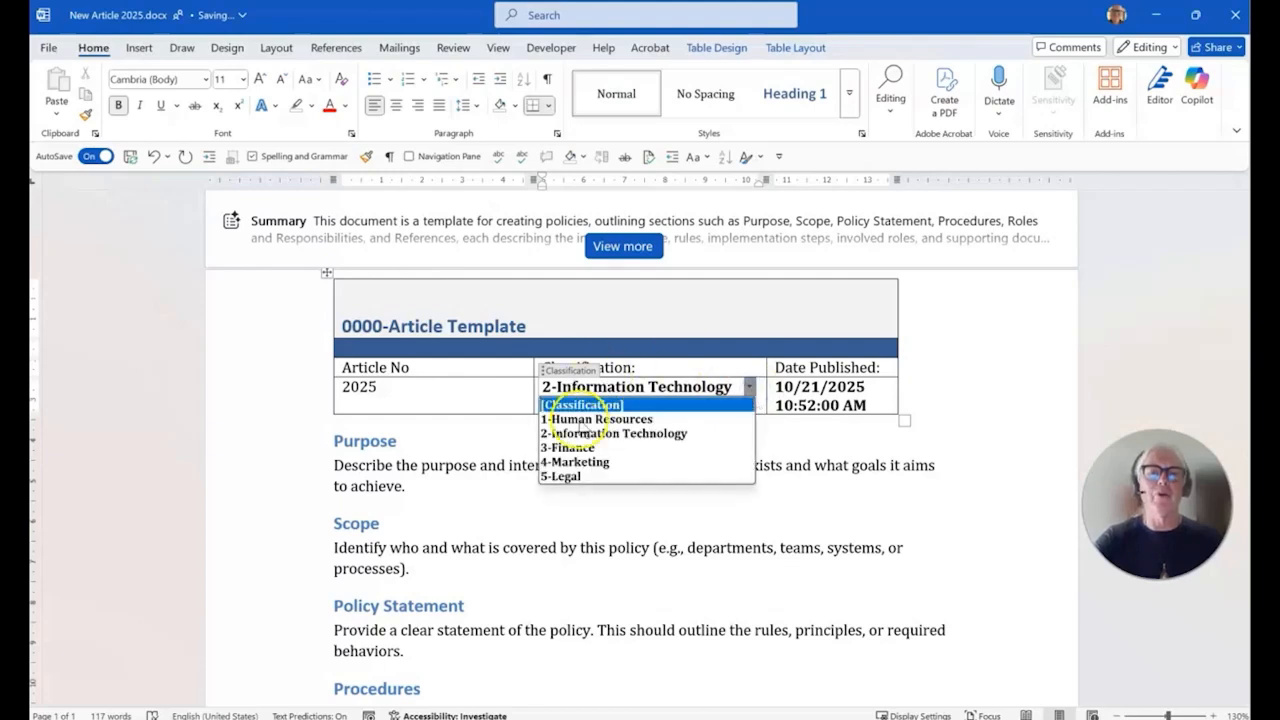
left_click(577, 434)
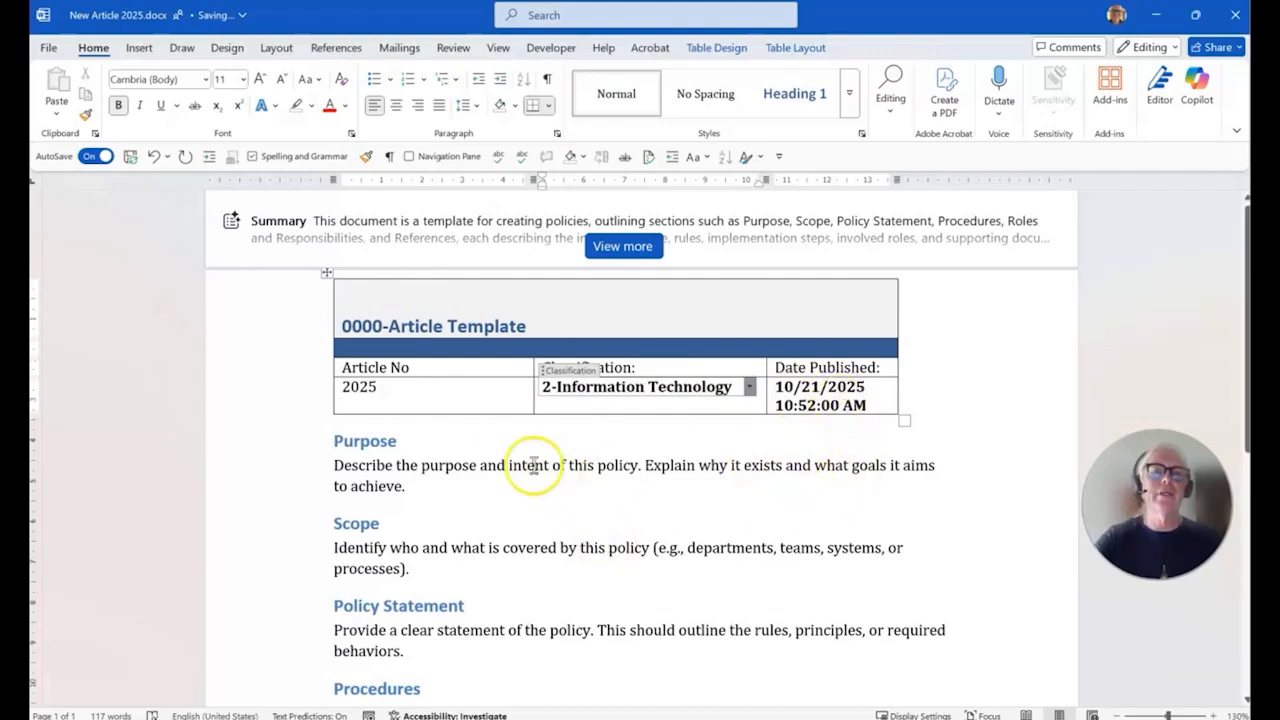
Step: Close the New Article 2025 document and reload the Knowledge Base library in the browser
left_click(446, 329)
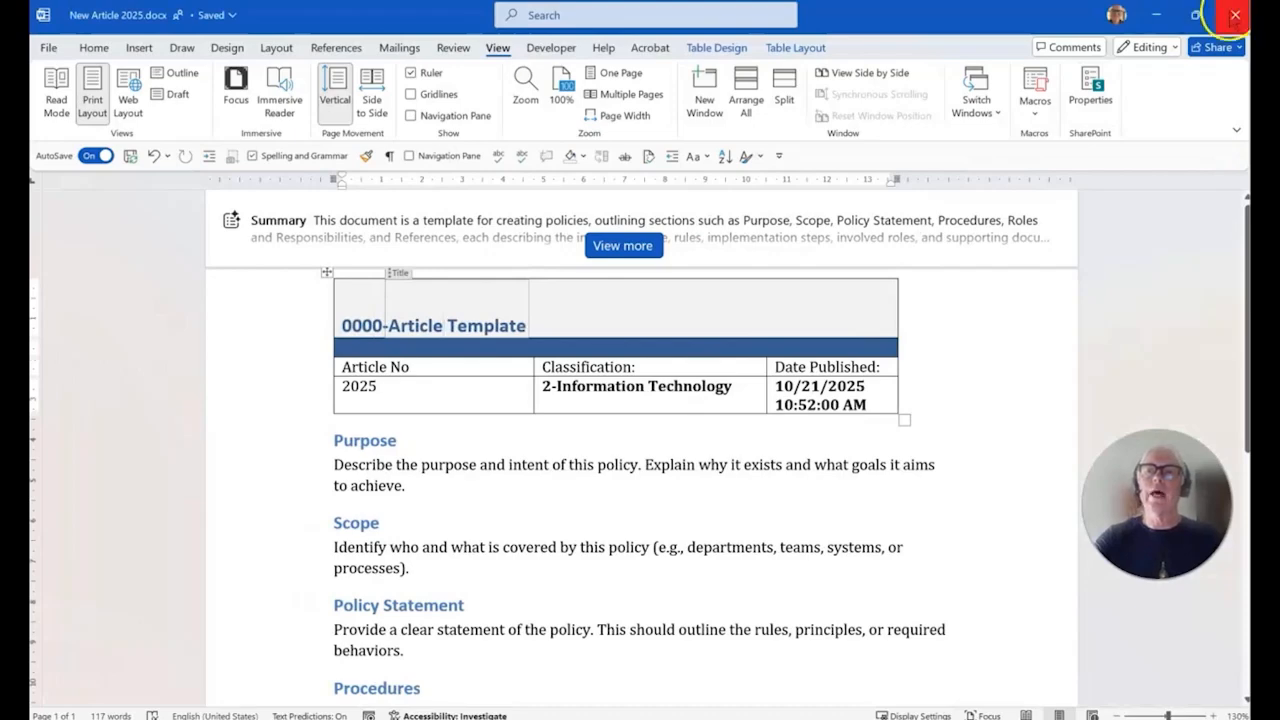
left_click(1235, 14)
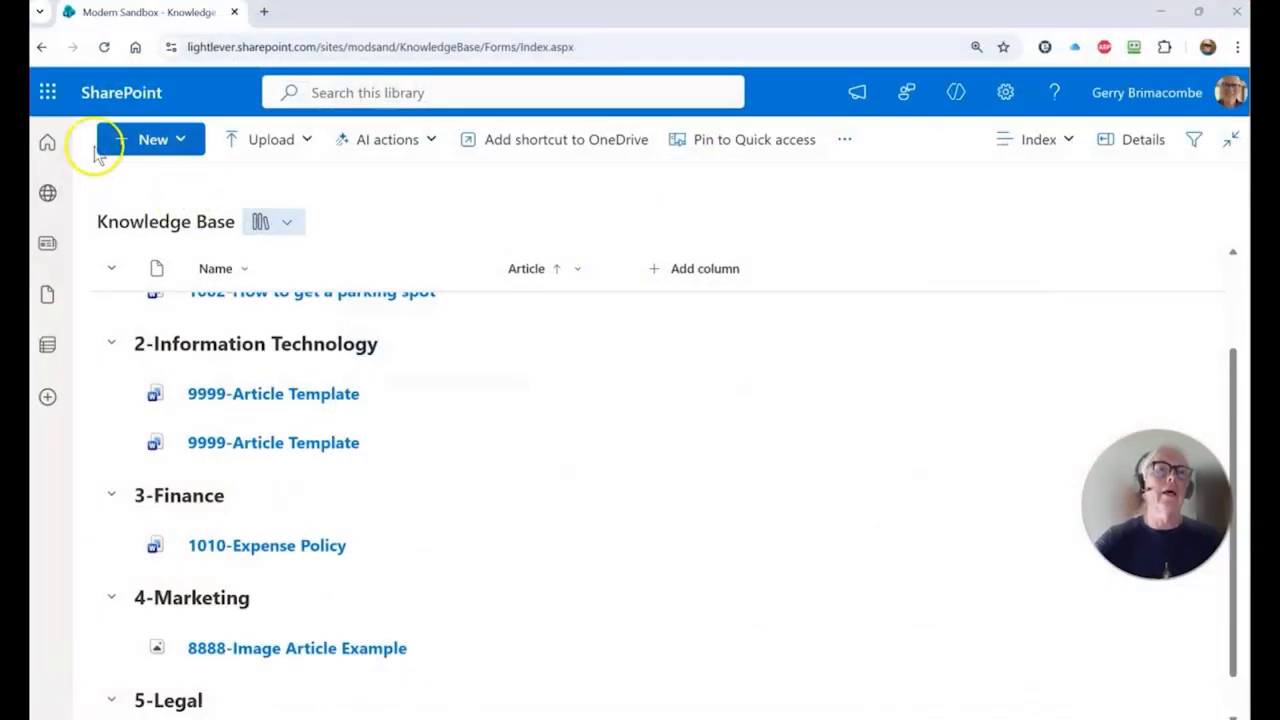
left_click(104, 47)
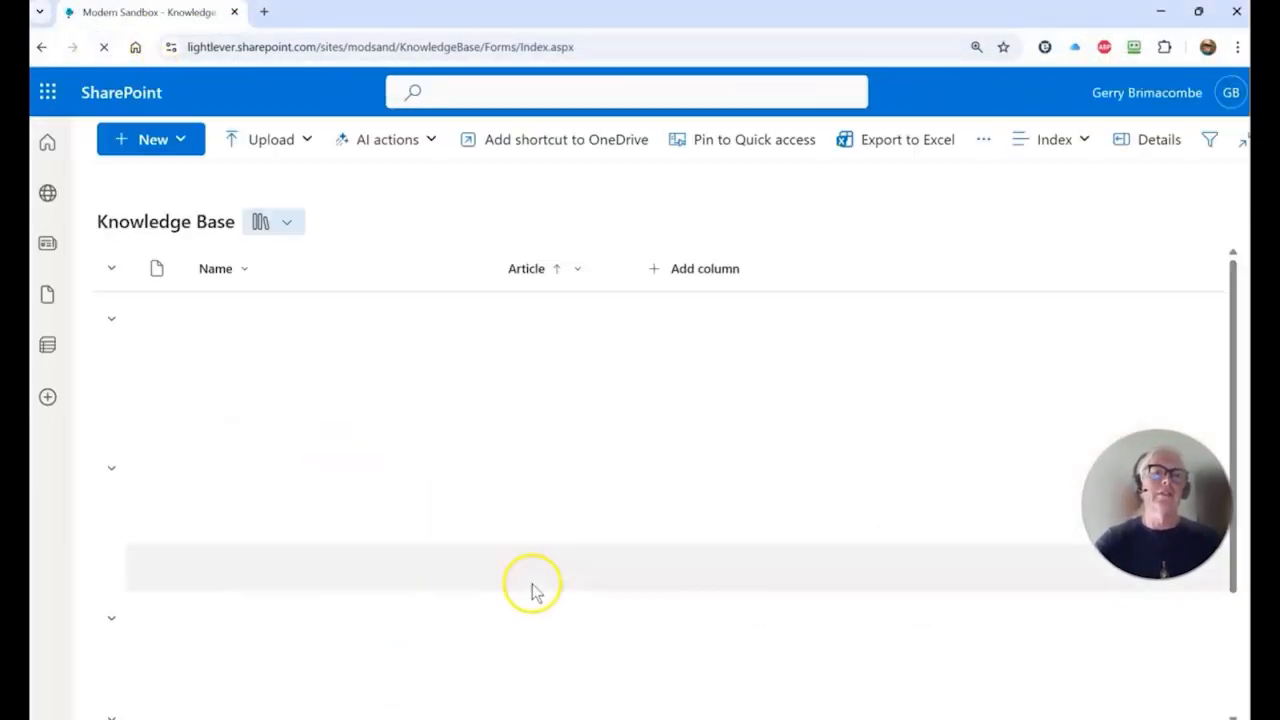
Step: Switch the library to the All Documents view and sort it by Modified, newest first
left_click(1038, 139)
left_click(986, 323)
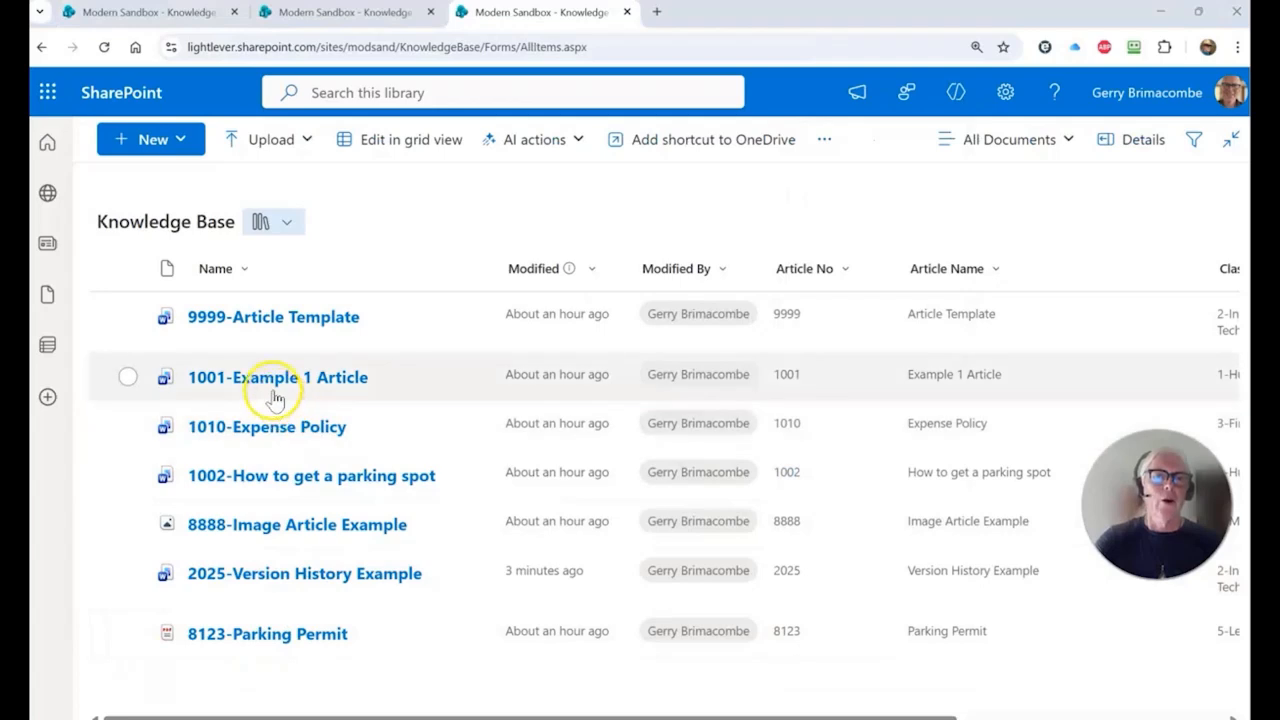
left_click(605, 270)
left_click(586, 346)
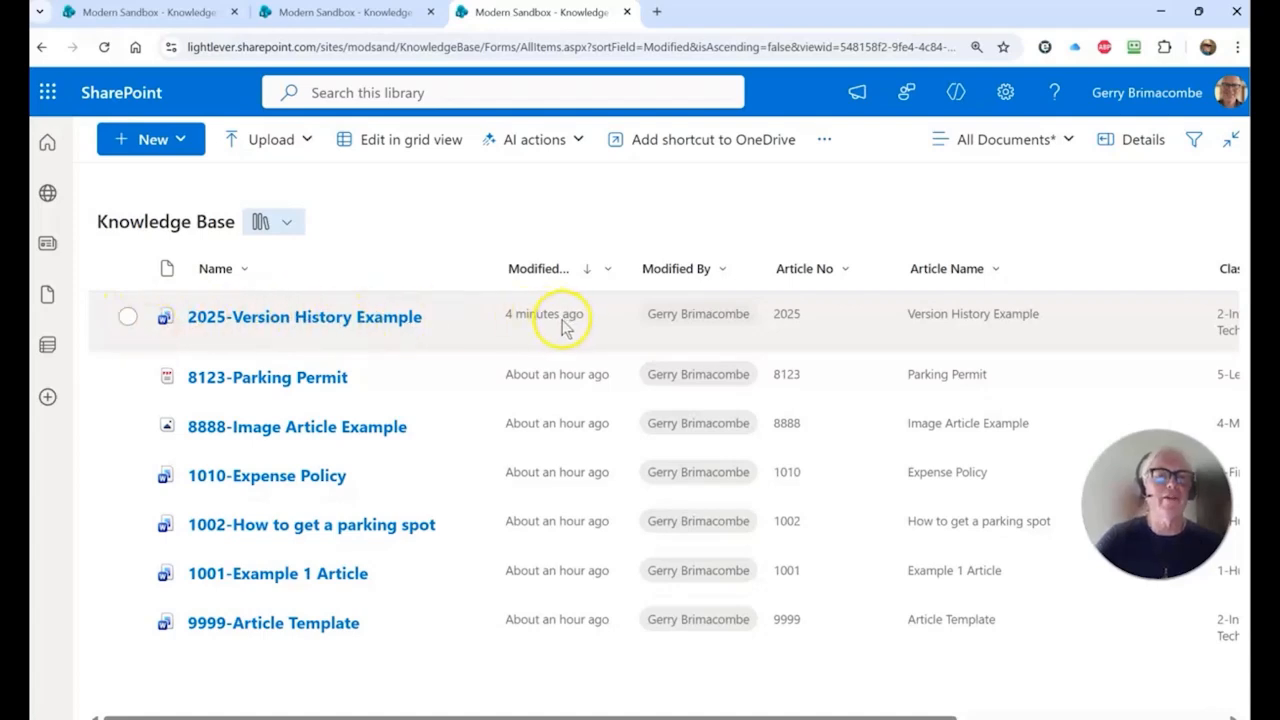
mouse_move(568, 333)
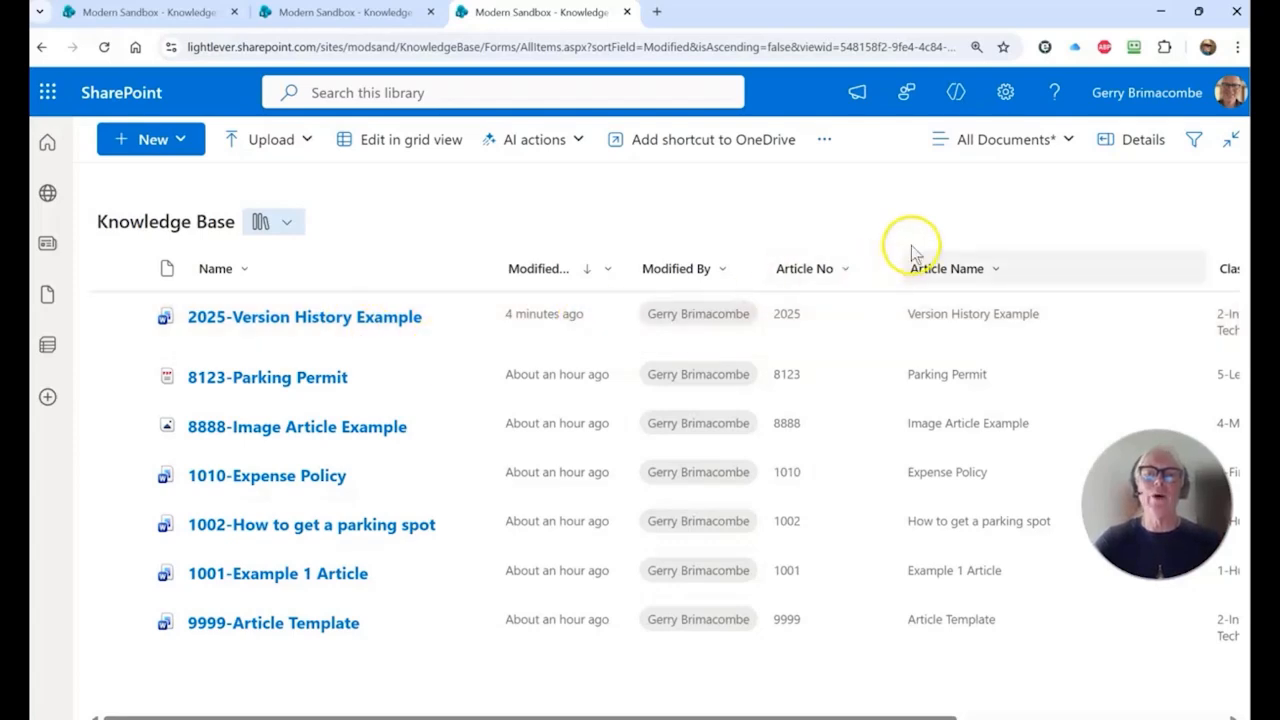
Step: Edit the All Documents view to display the Version column in position 4 and save the view
left_click(1066, 142)
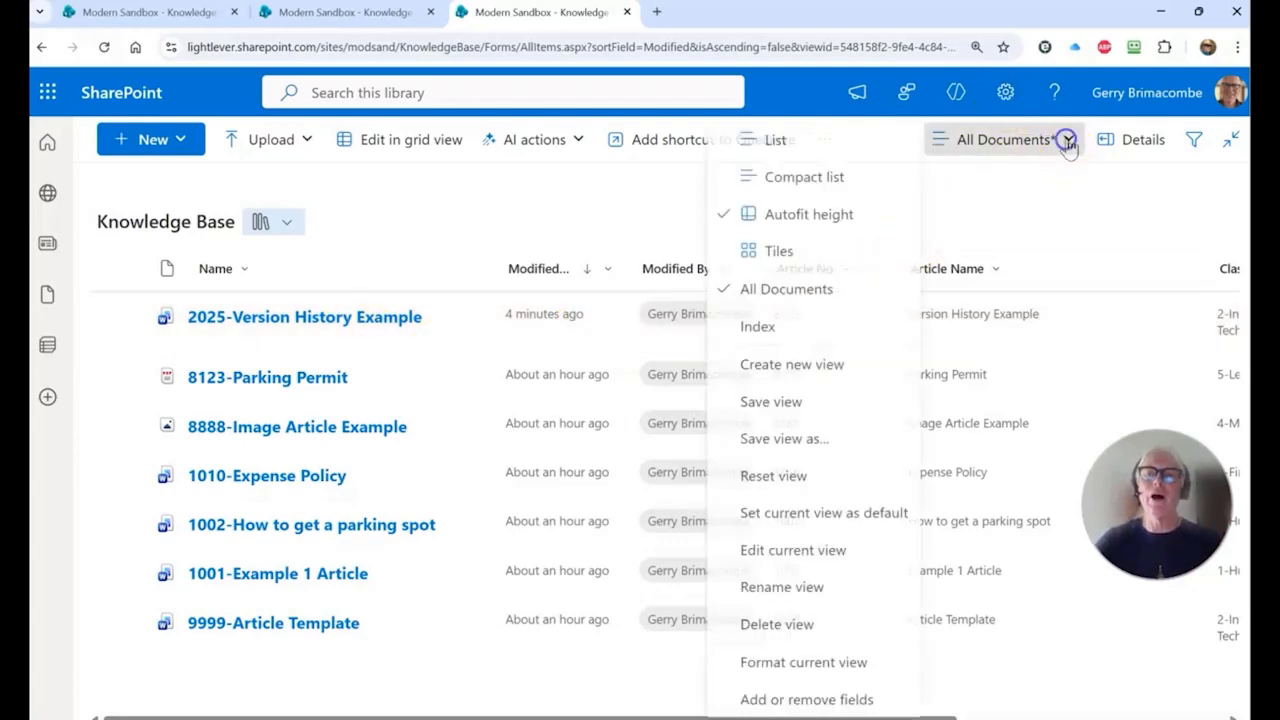
left_click(785, 552)
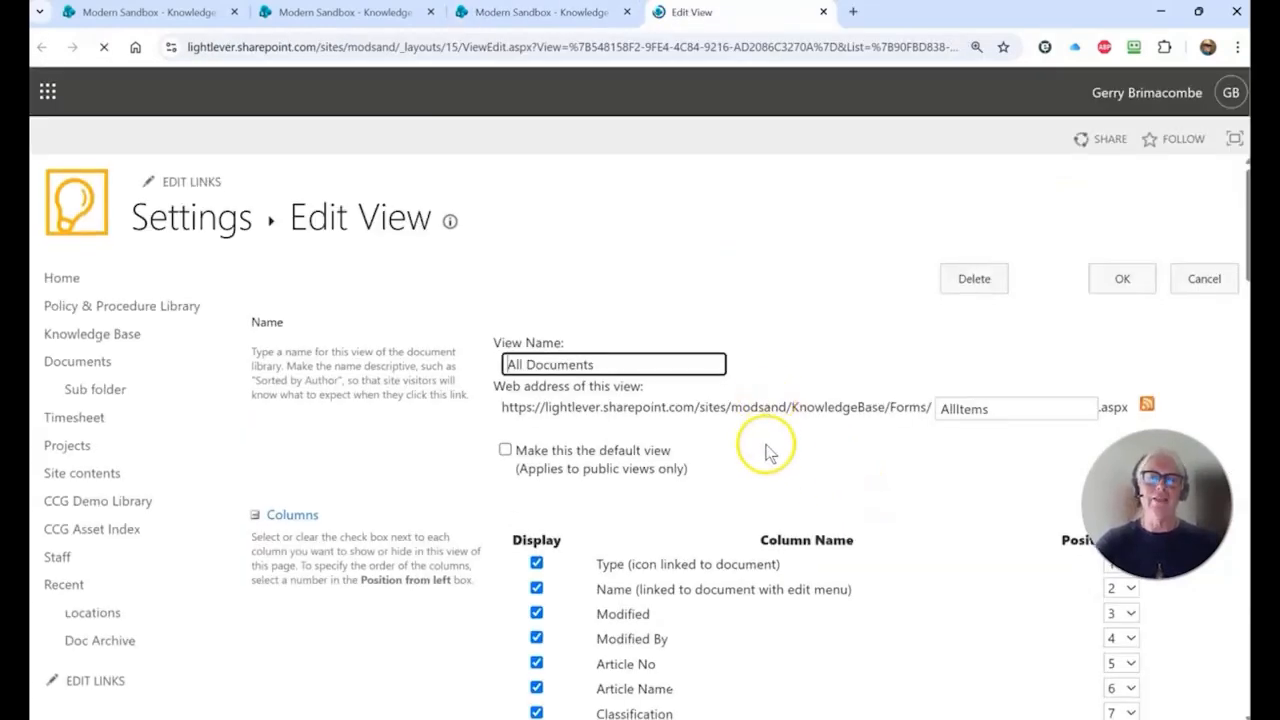
scroll(766, 449, "down", 8)
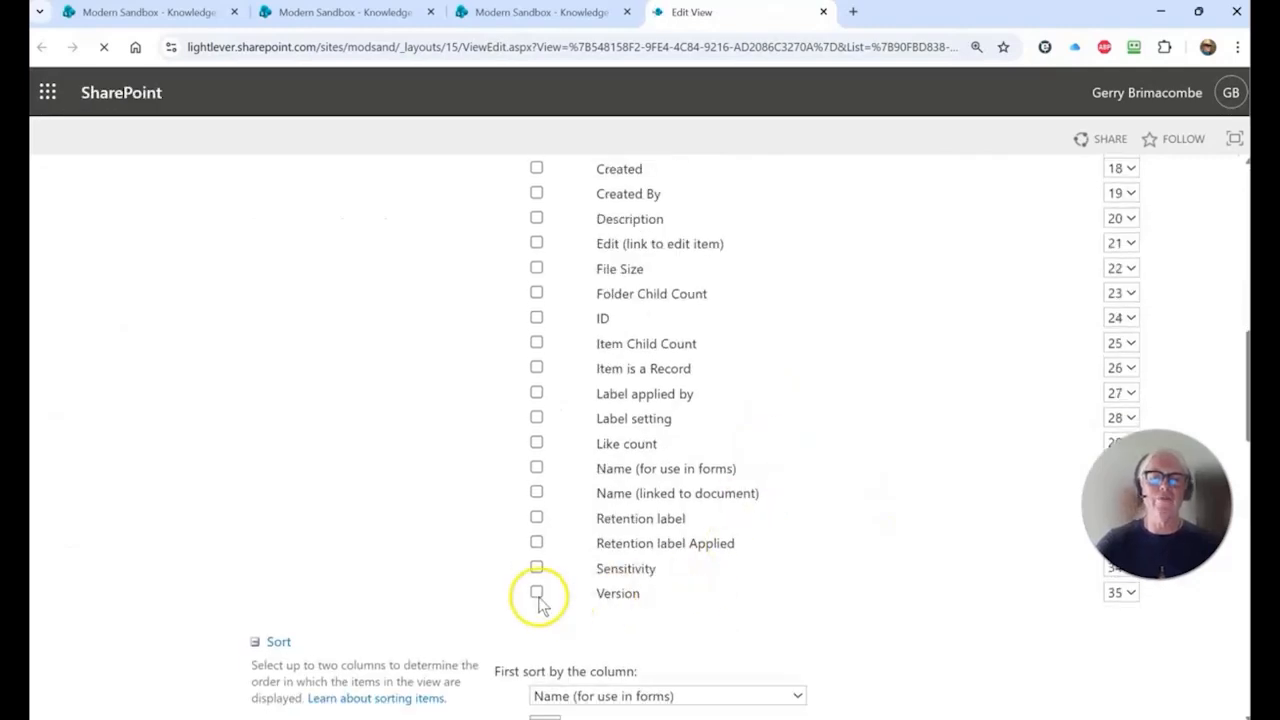
left_click(537, 593)
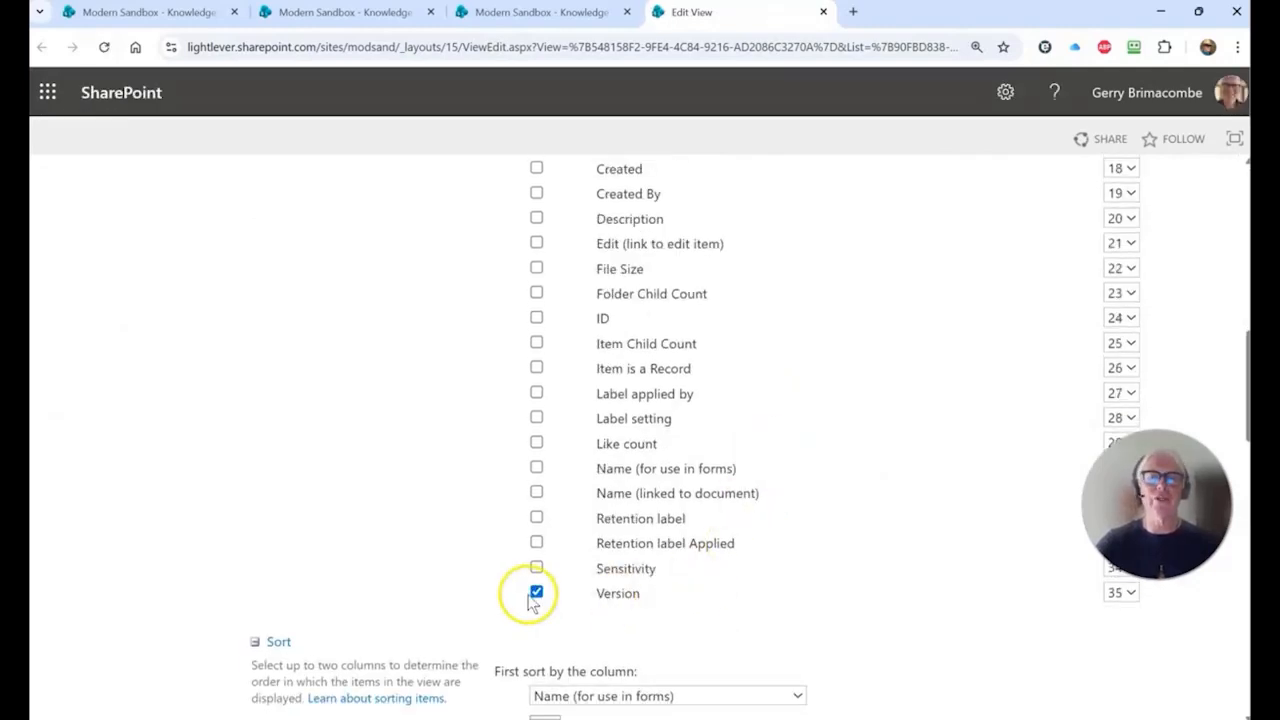
left_click(1133, 596)
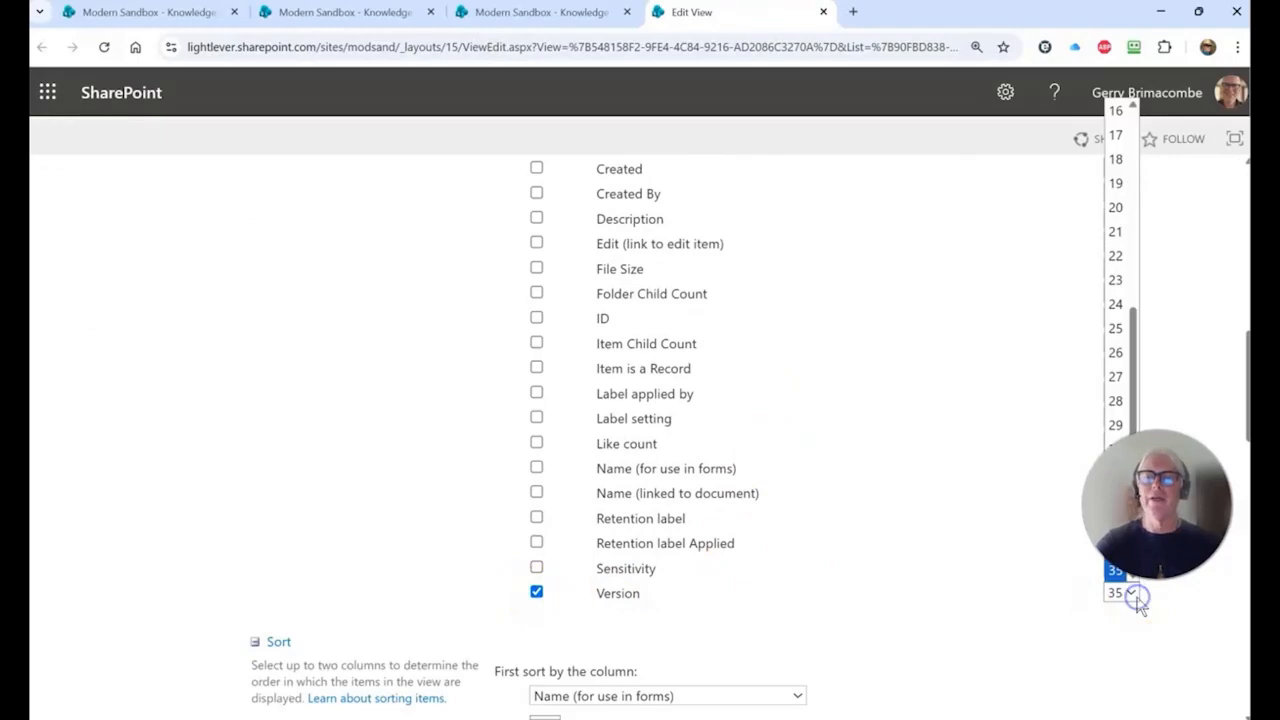
scroll(1118, 270, "up", 4)
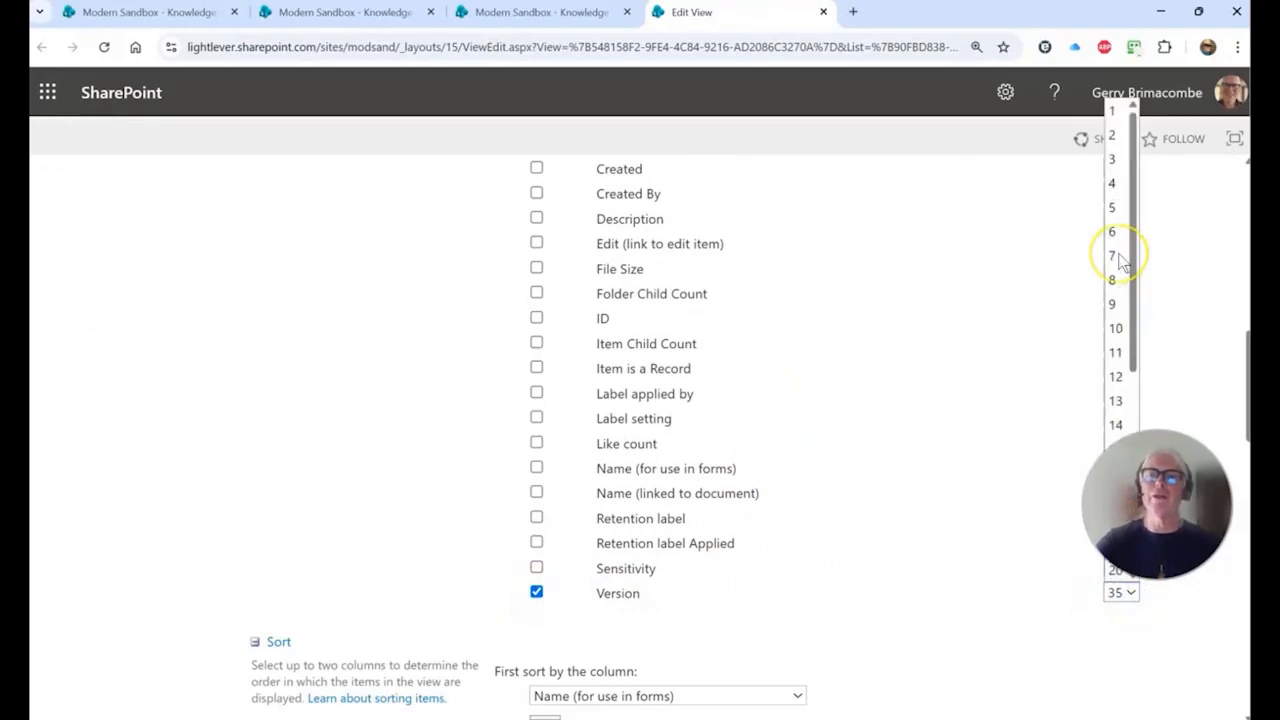
left_click(1118, 184)
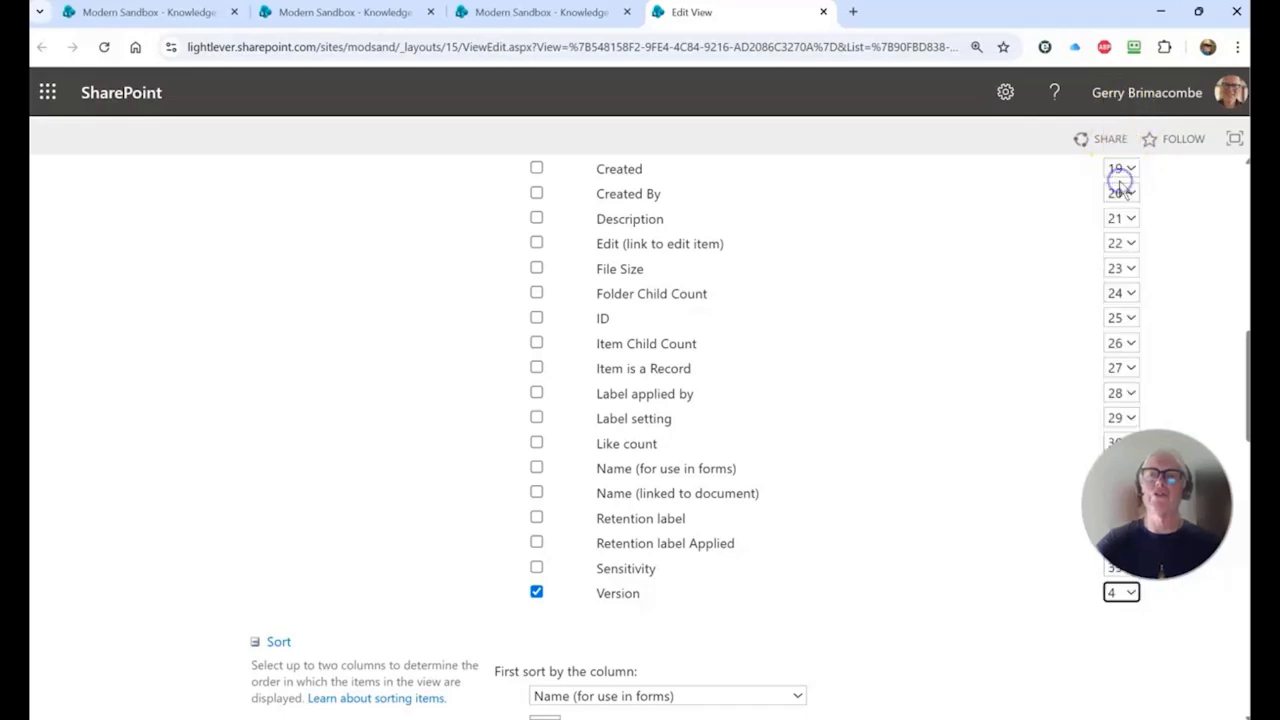
scroll(991, 428, "up", 10)
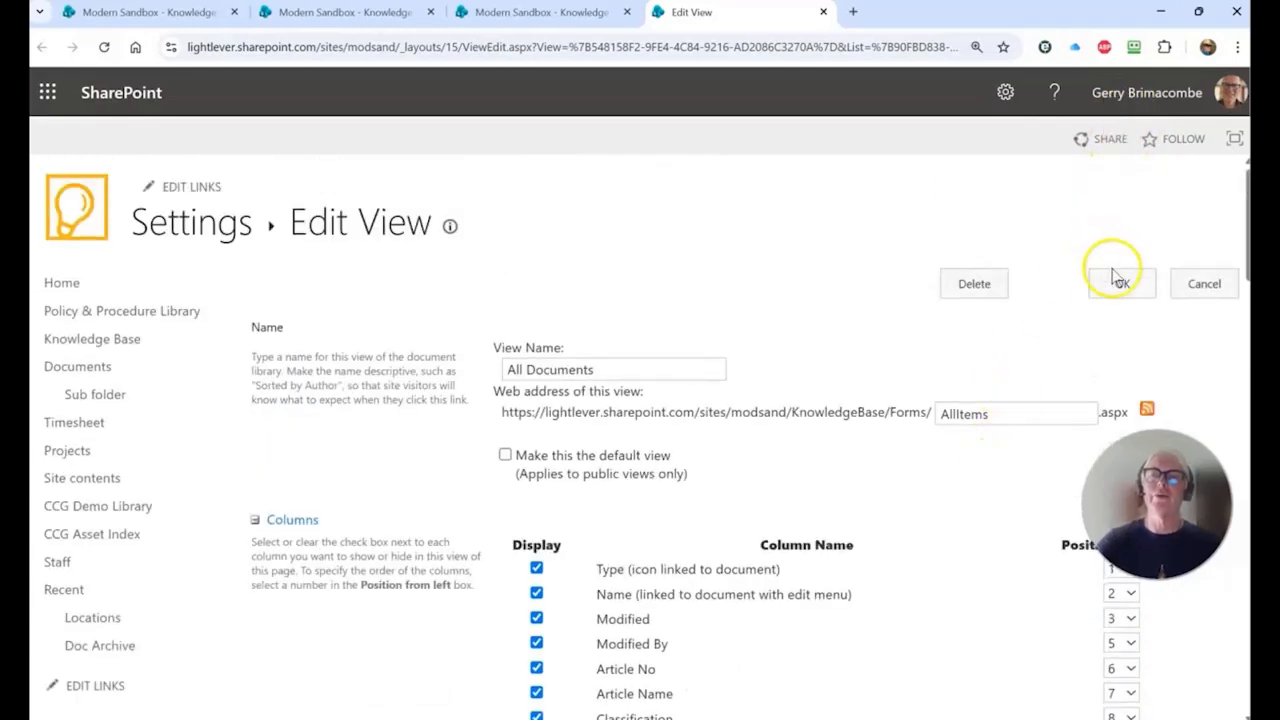
left_click(1117, 276)
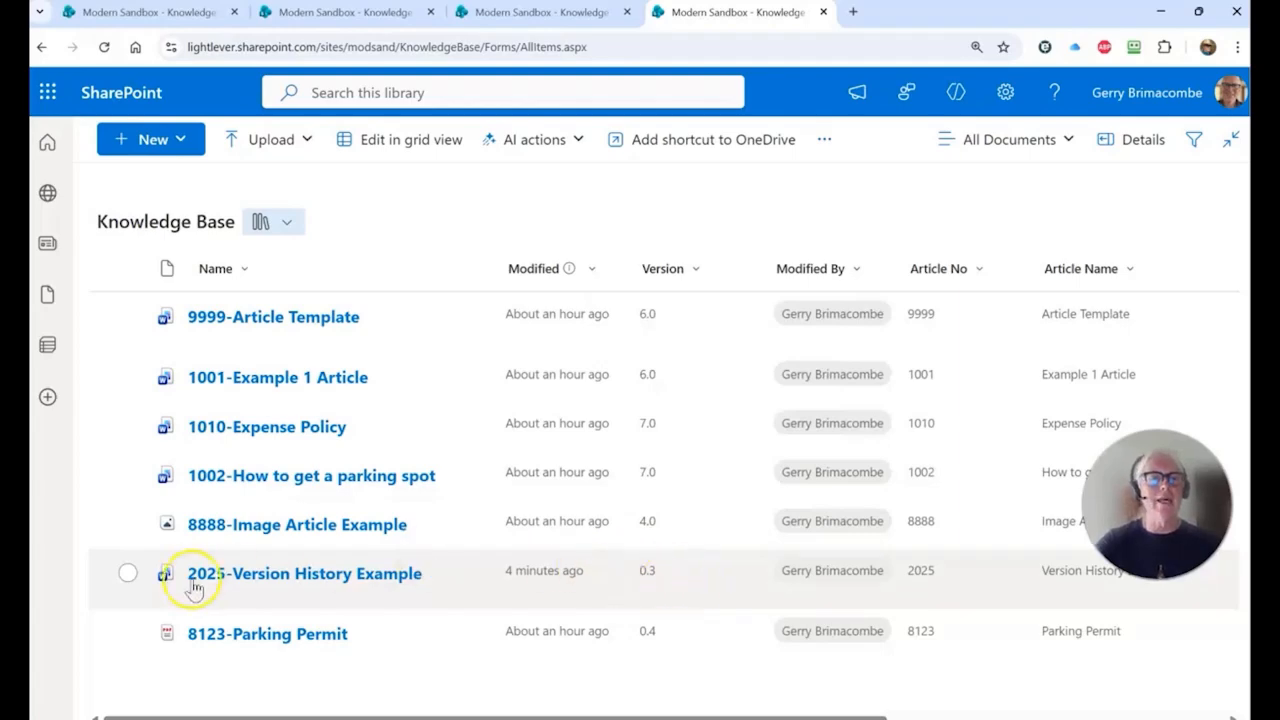
Step: Publish the 2025-Version History Example article with the comment "Example"
left_click(128, 575)
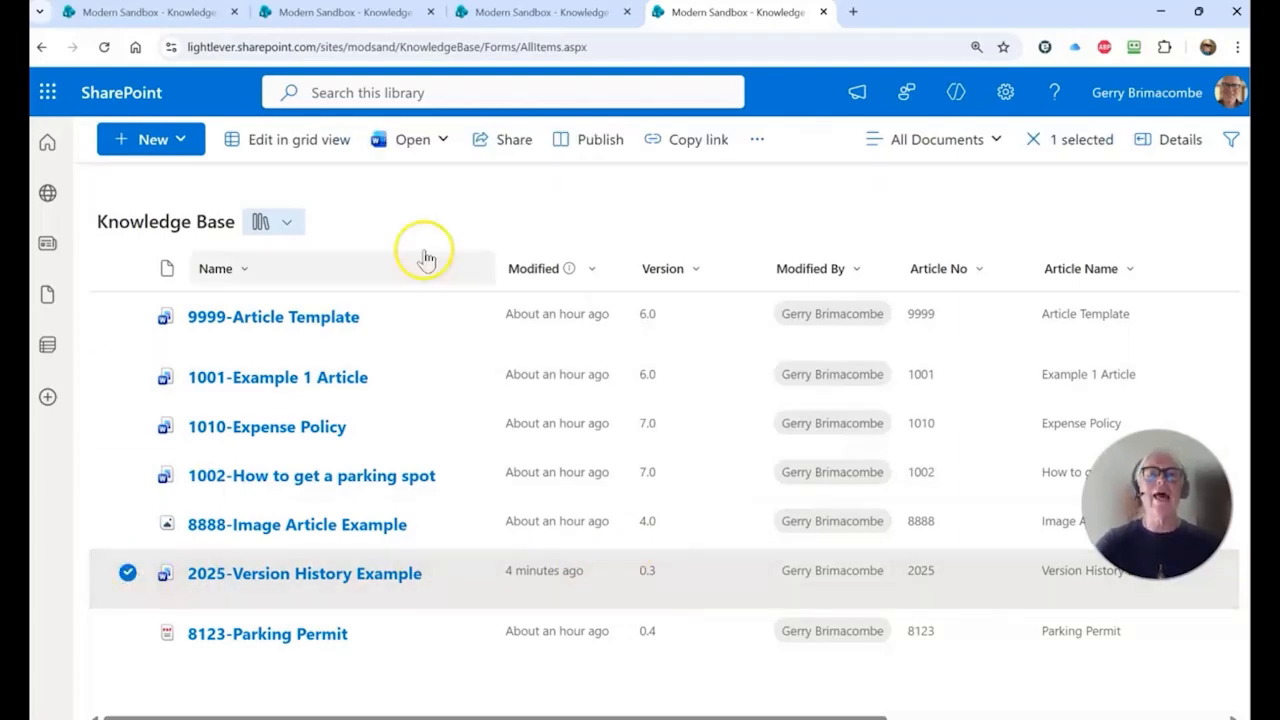
left_click(598, 142)
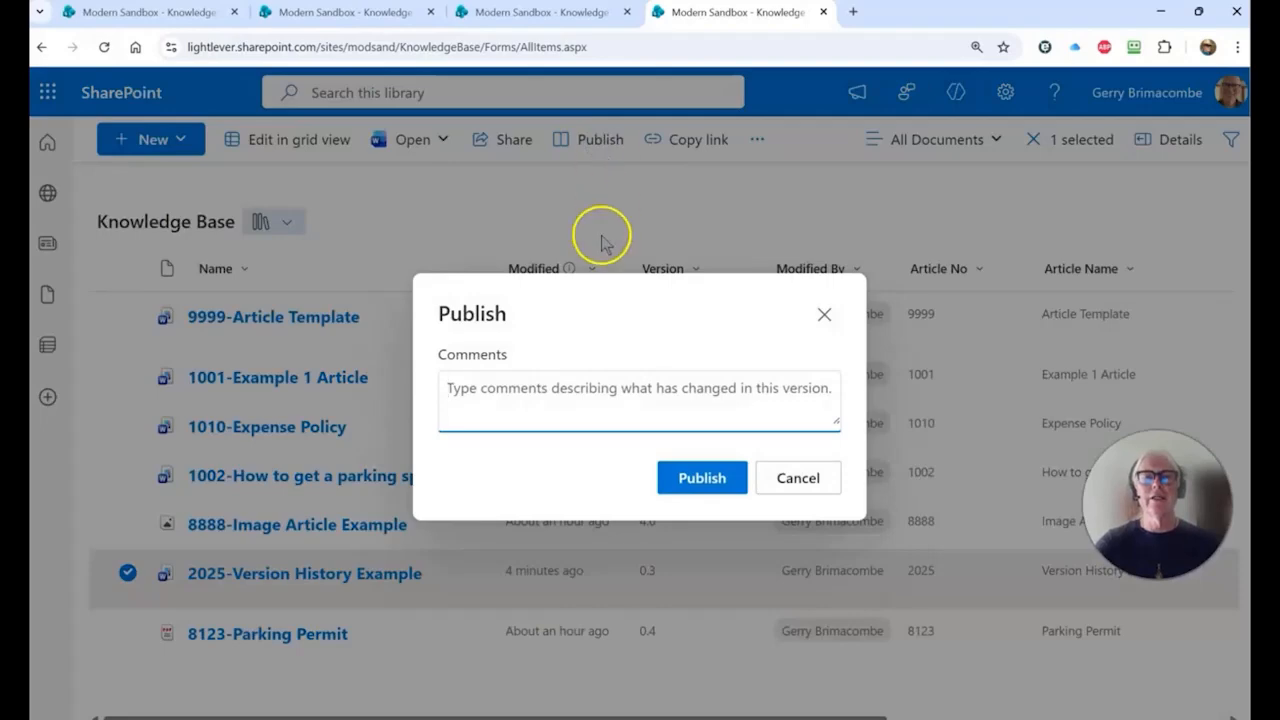
type("Exapl")
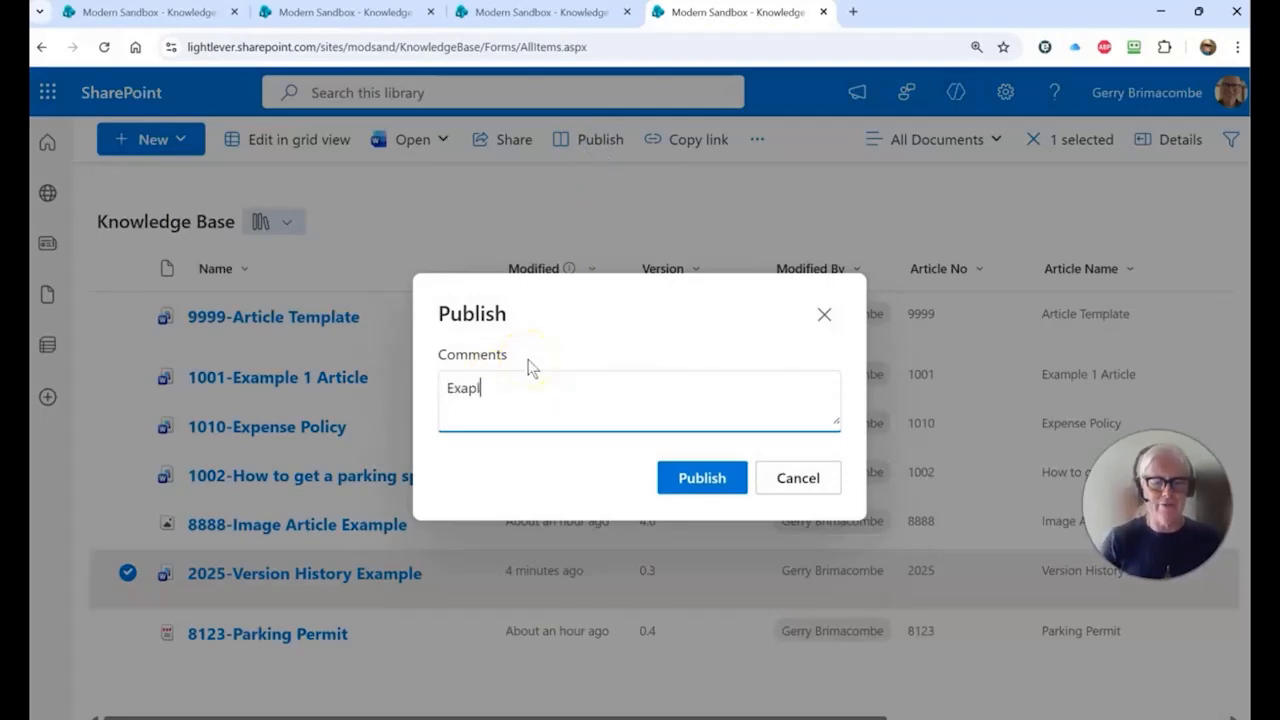
type("e")
left_click(468, 388)
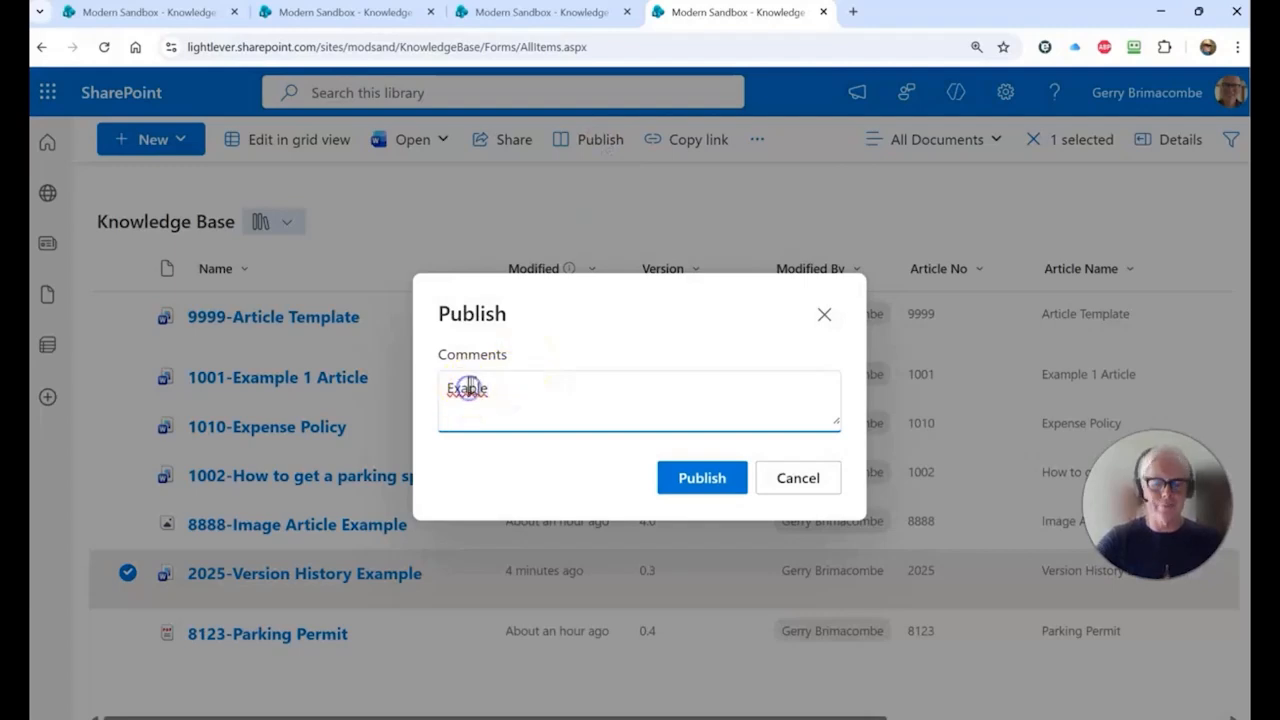
type("m")
left_click(710, 478)
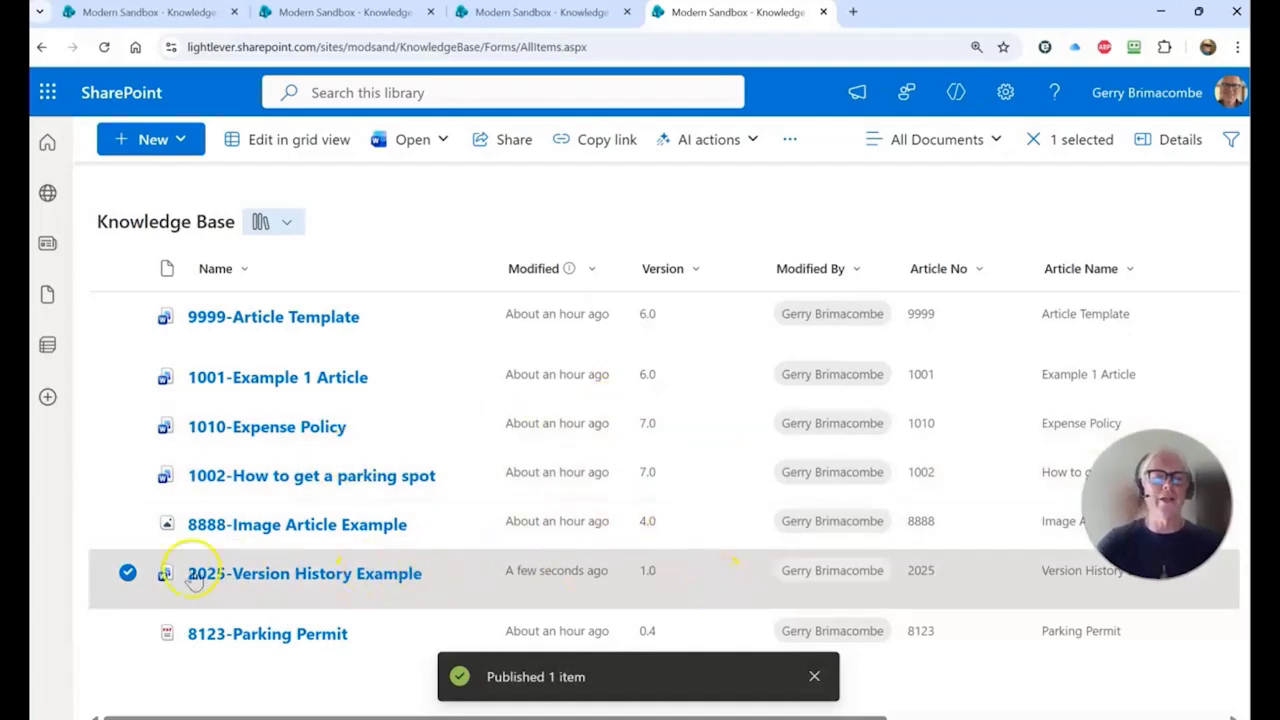
Step: Change the 2025-Version History Example article's Classification to 3-Finance and republish it, keeping the comment "Example"
left_click(1170, 140)
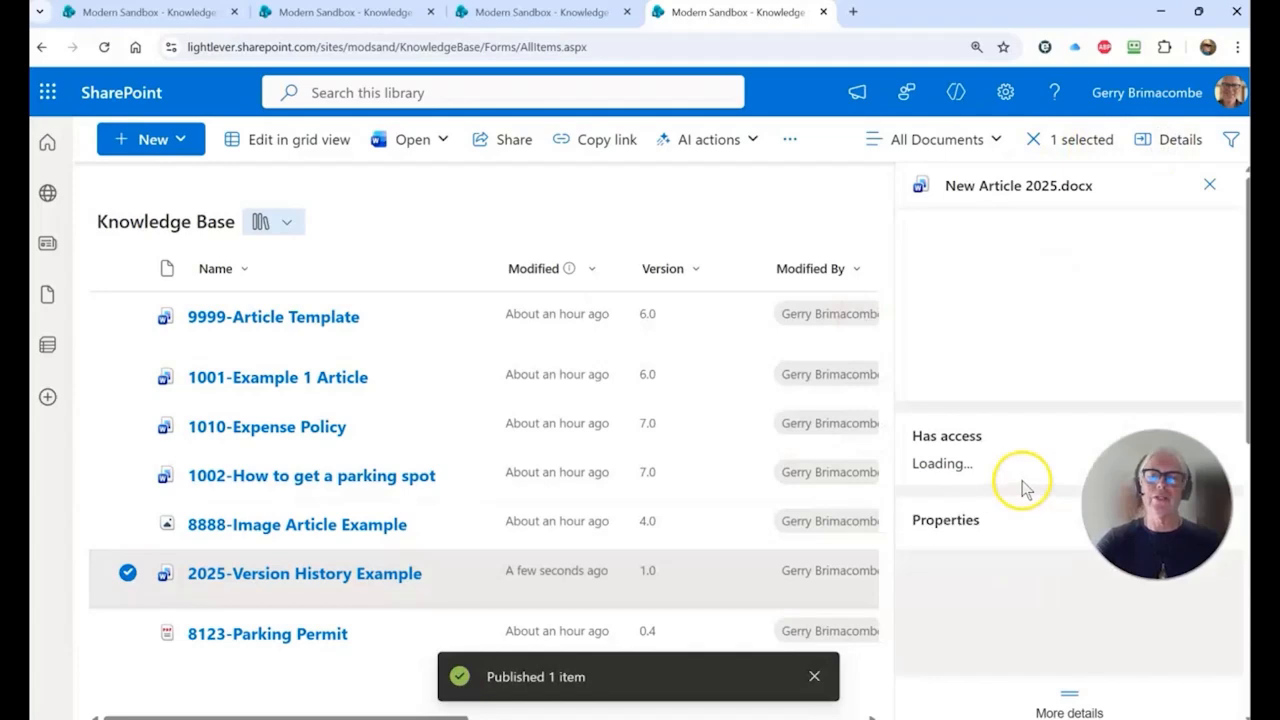
scroll(1023, 466, "down", 3)
scroll(1030, 458, "down", 3)
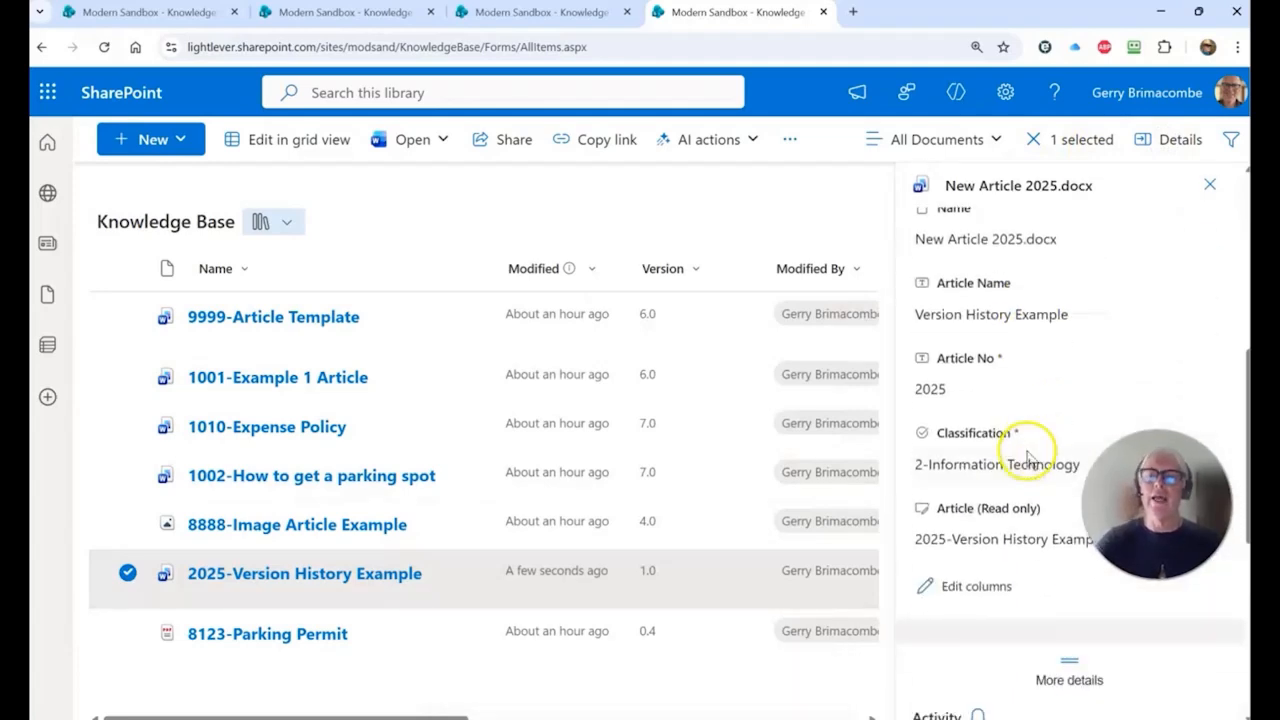
left_click(1030, 468)
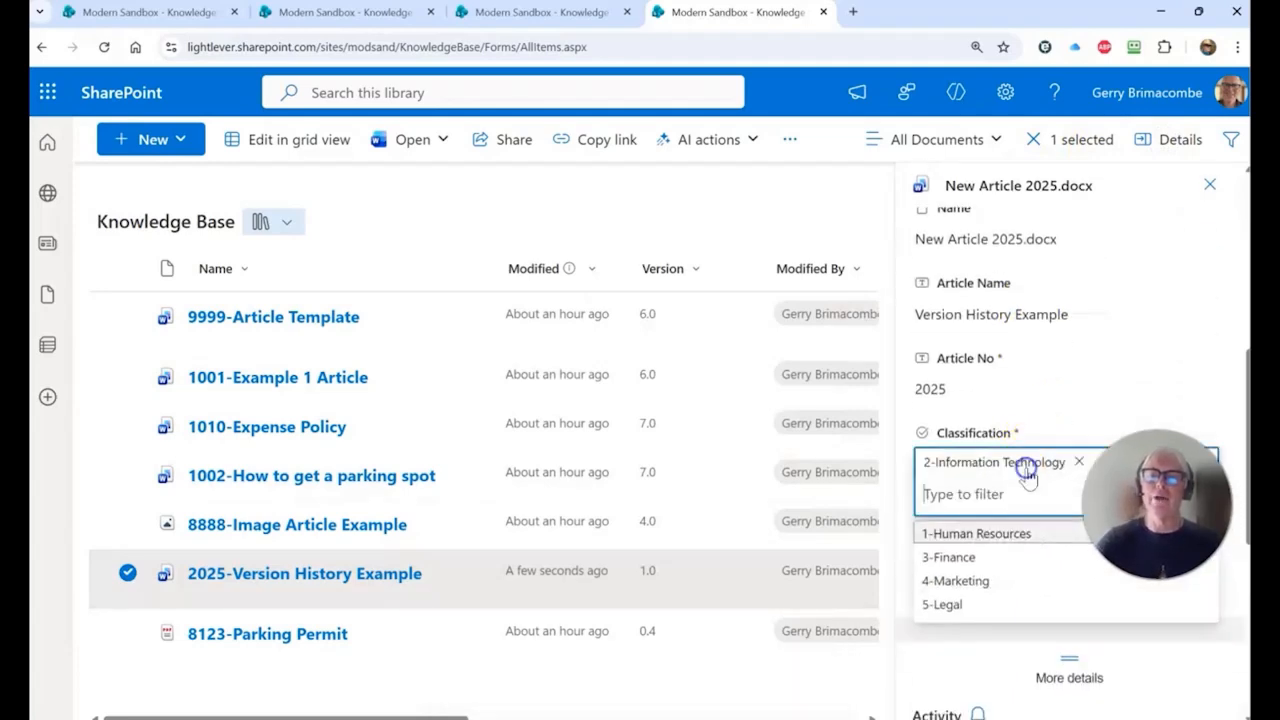
left_click(960, 557)
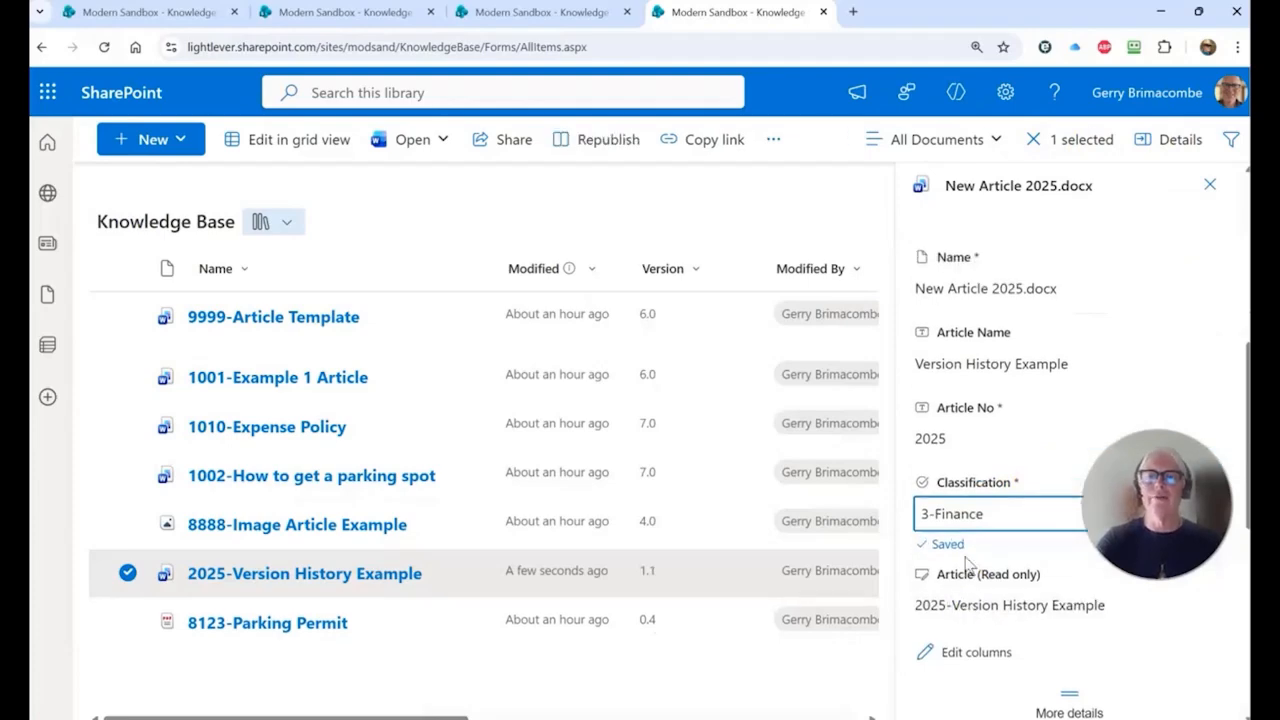
left_click(1207, 187)
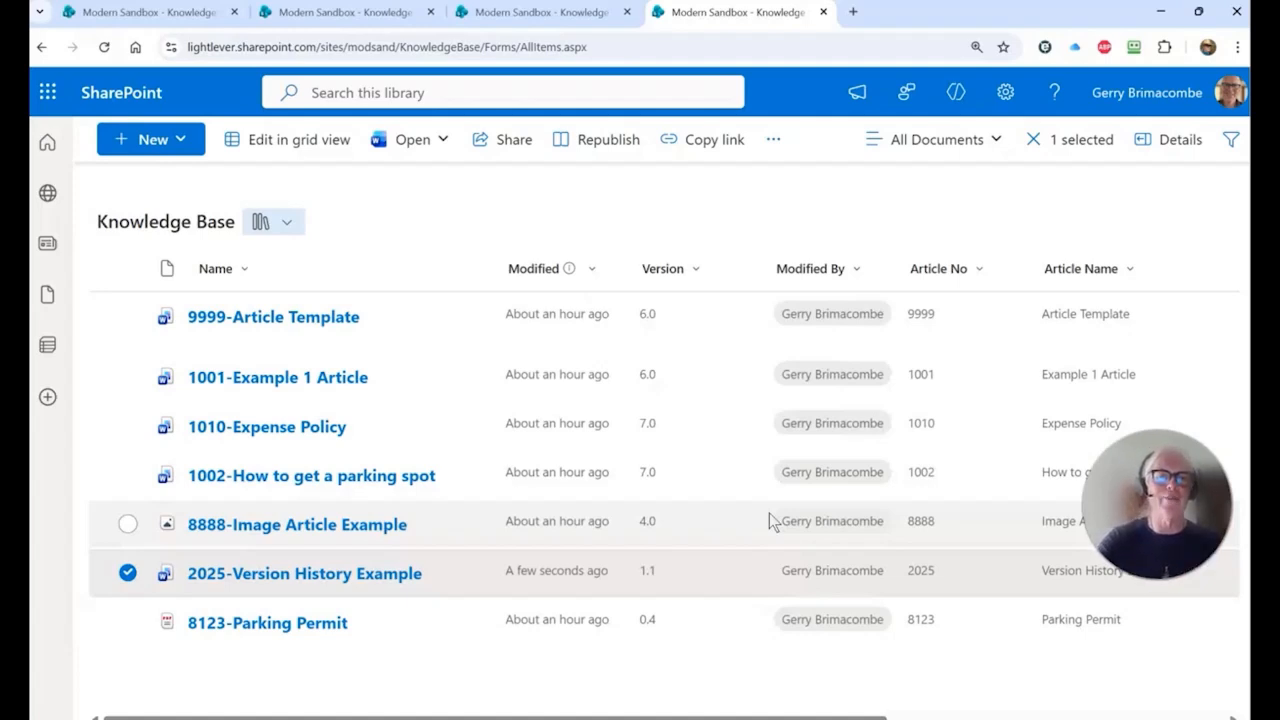
left_click(607, 143)
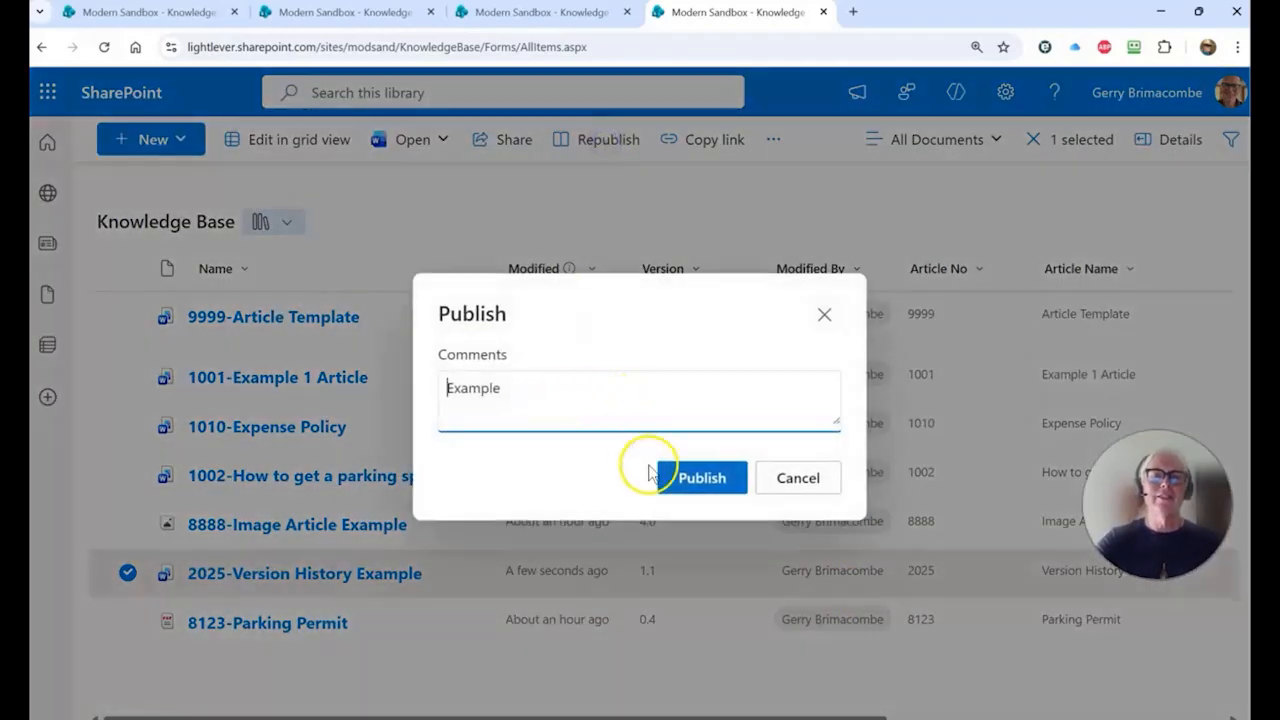
left_click(697, 479)
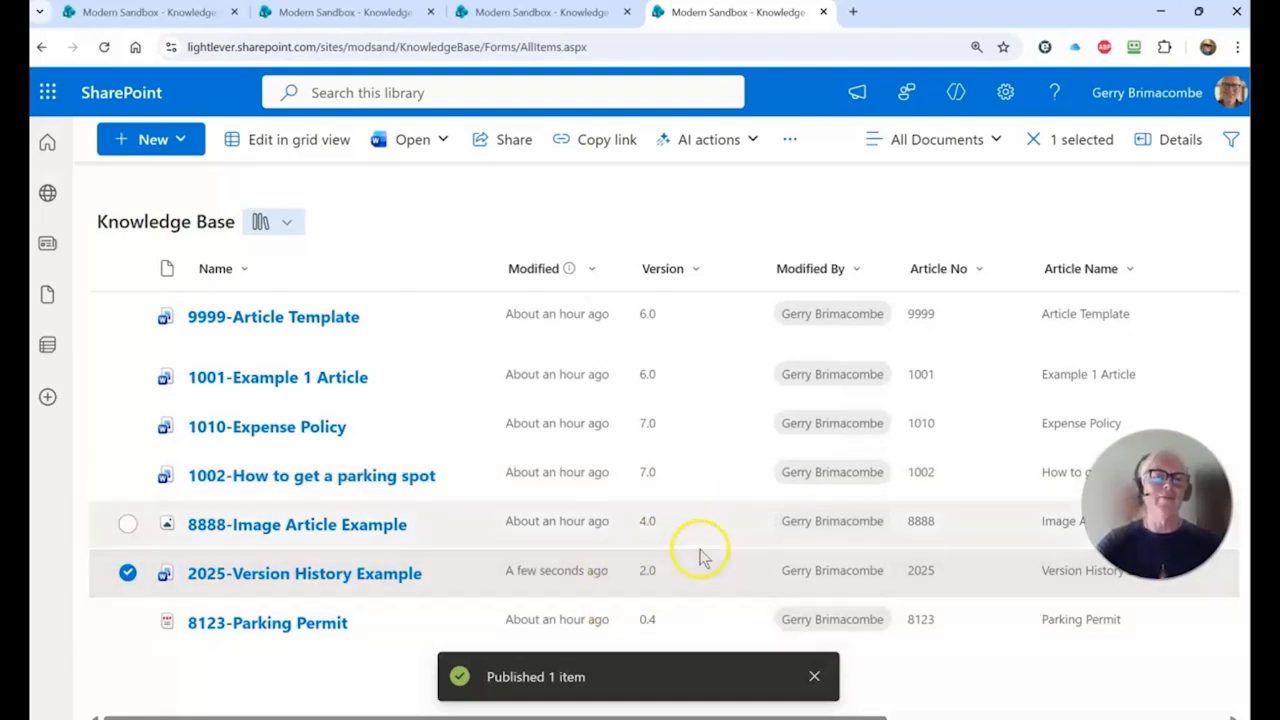
Step: Review the version history of the 8123-Parking Permit file and close it
left_click(127, 622)
left_click(130, 576)
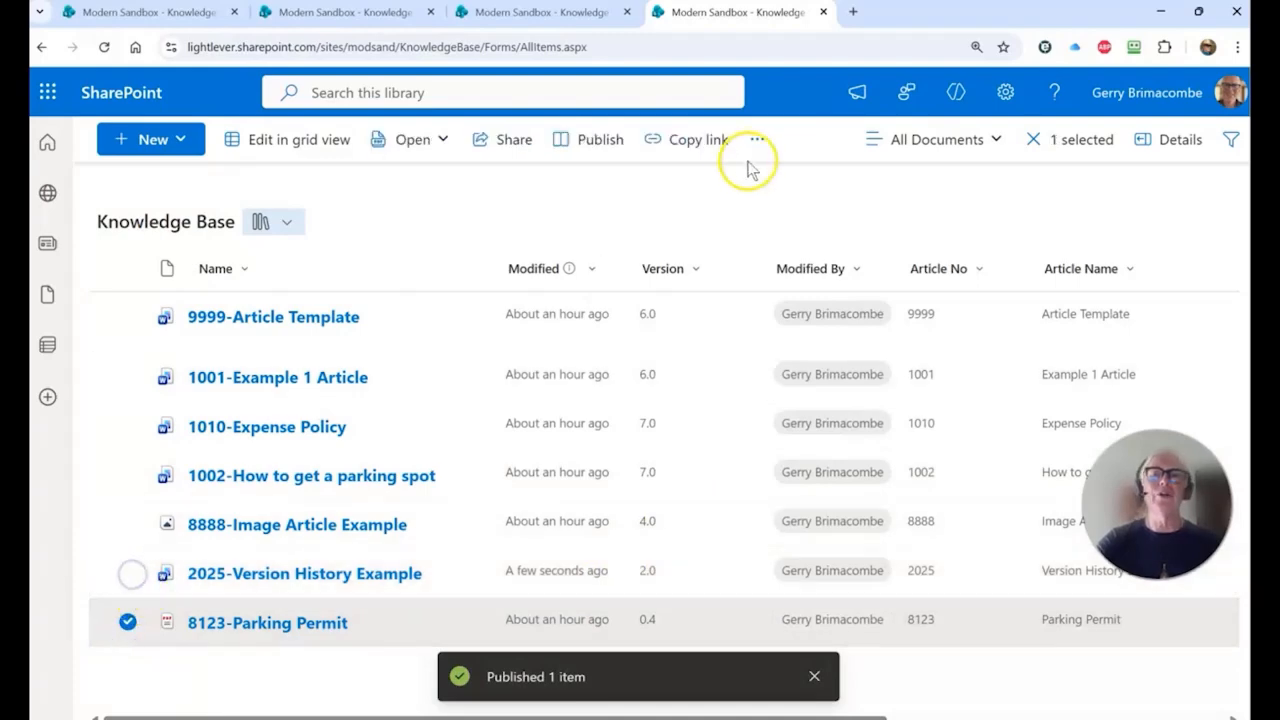
left_click(757, 140)
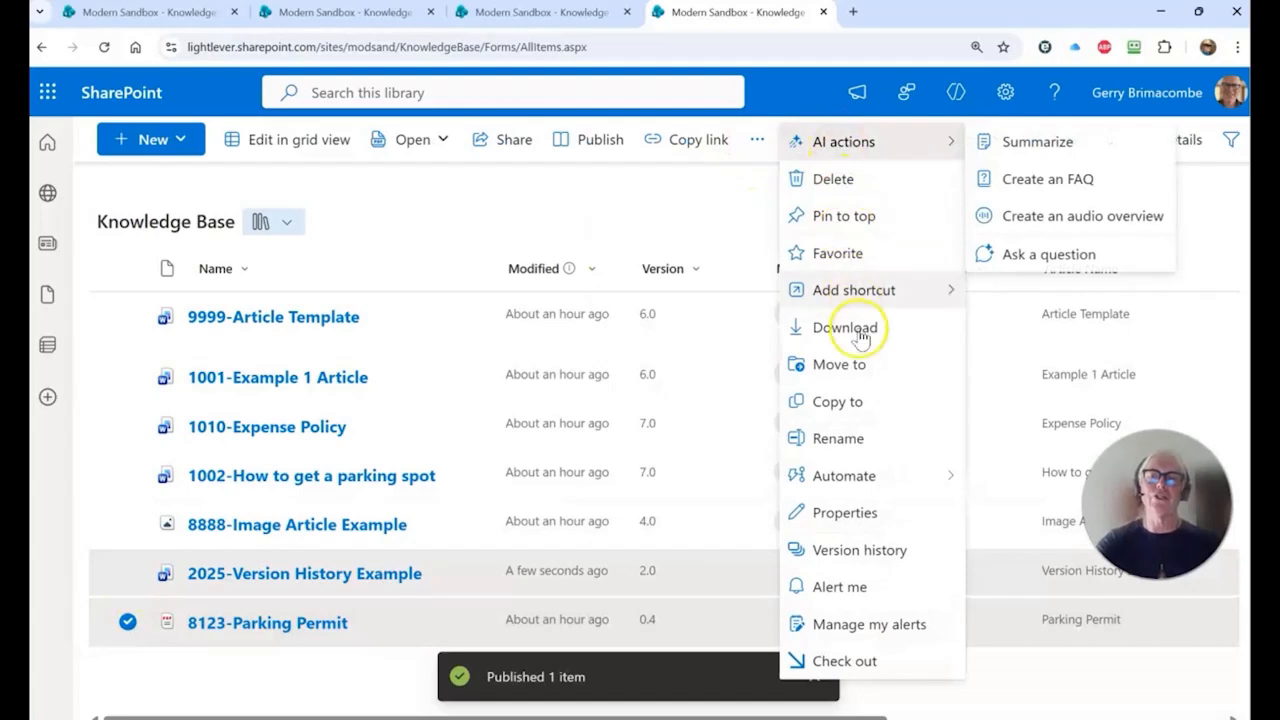
left_click(857, 549)
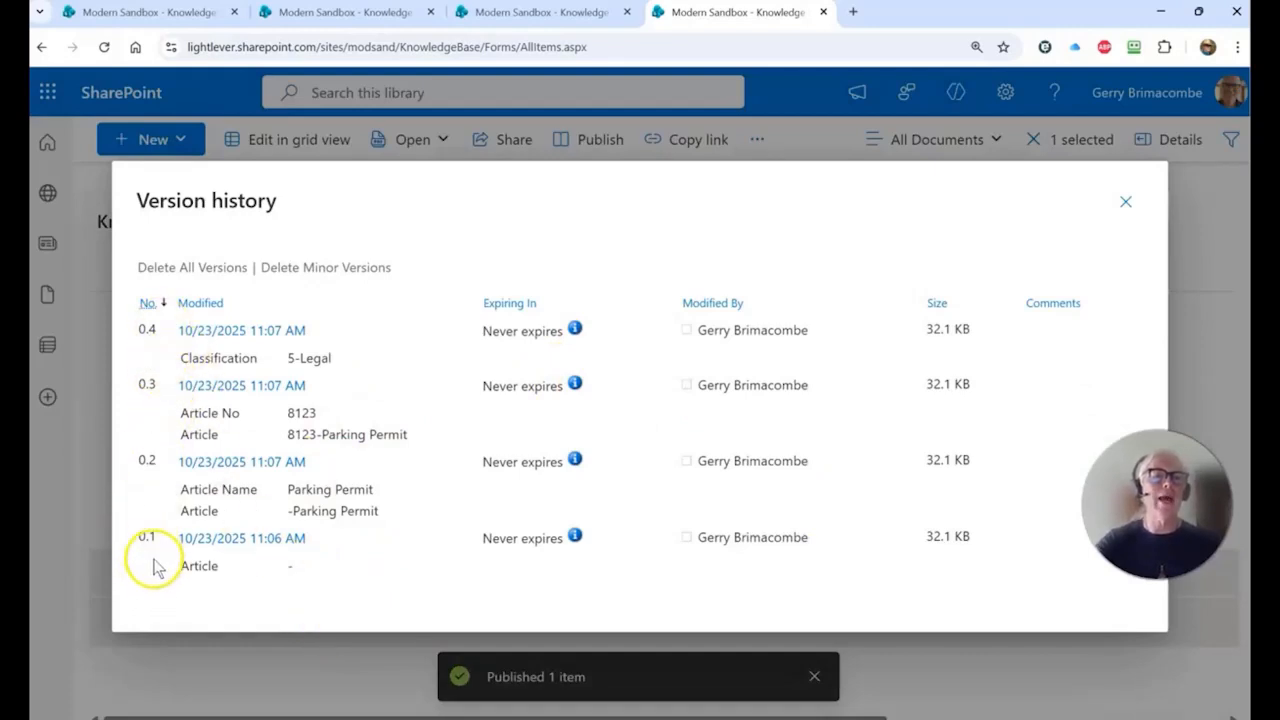
left_click(1128, 202)
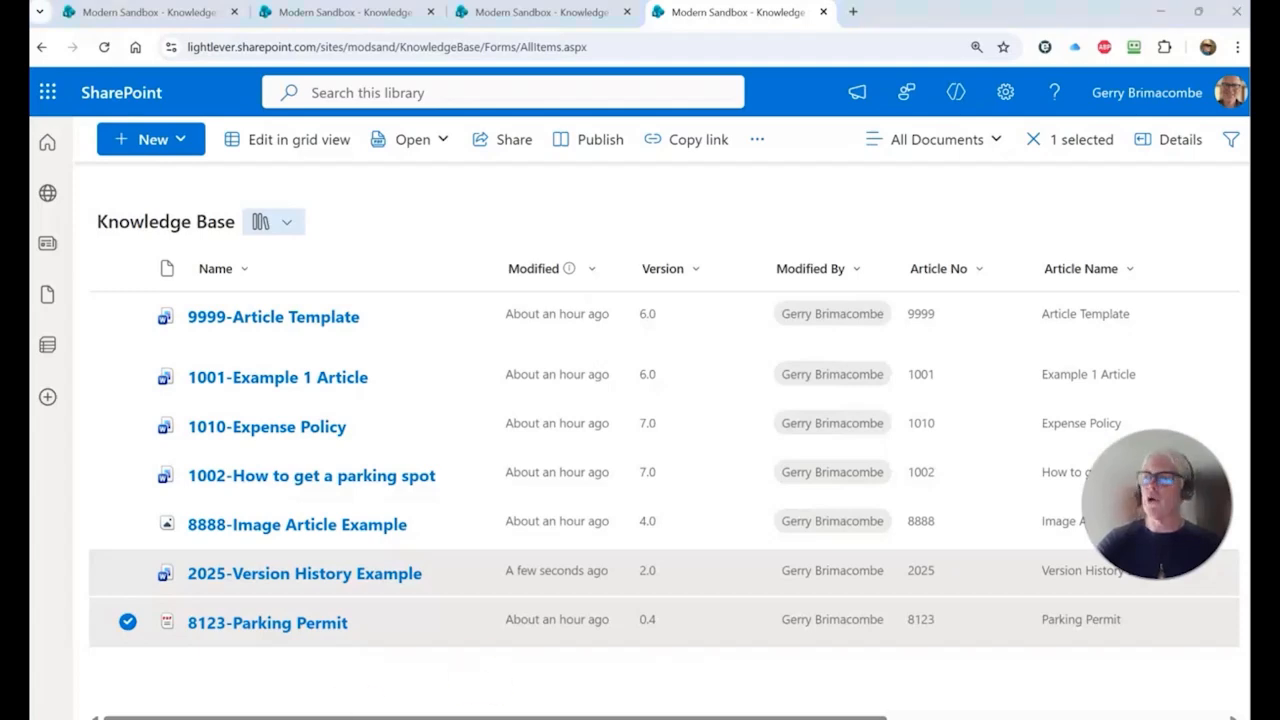
Step: Upload Sample Worksheet 04 - Copy.xlsx to the Knowledge Base library and show only its details
left_click_drag(771, 411, 393, 428)
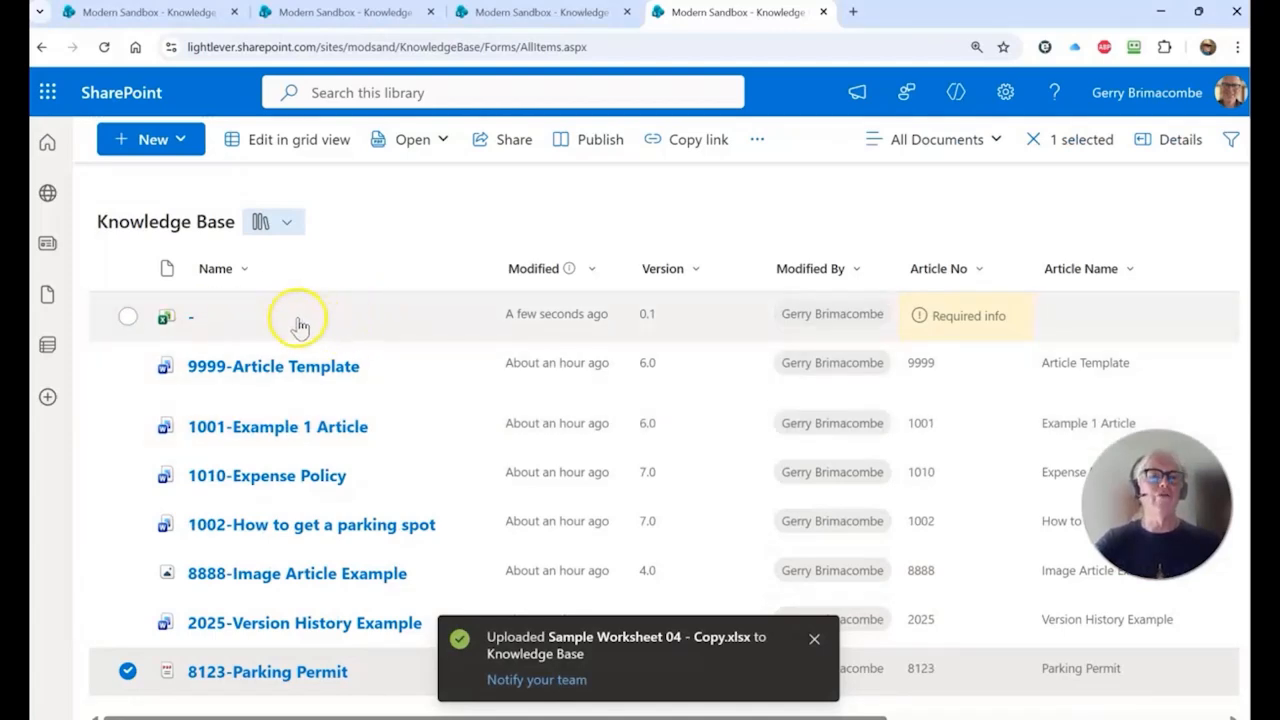
left_click(136, 318)
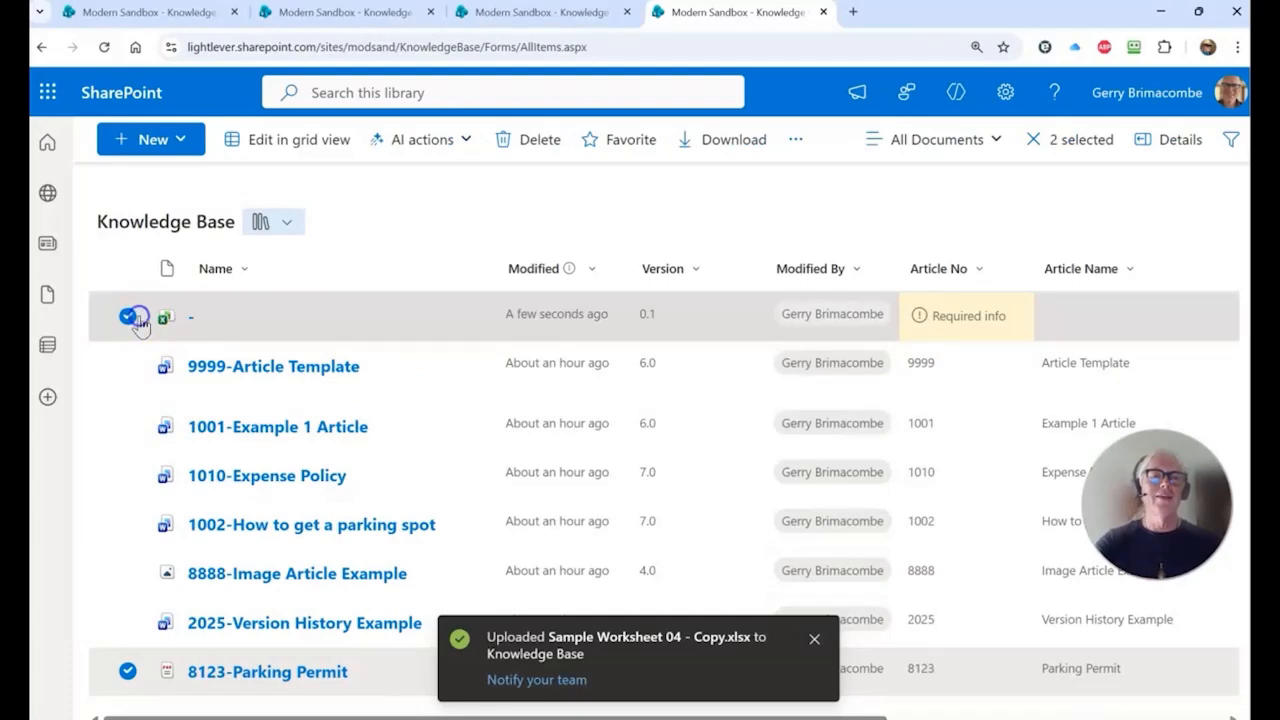
left_click(274, 314)
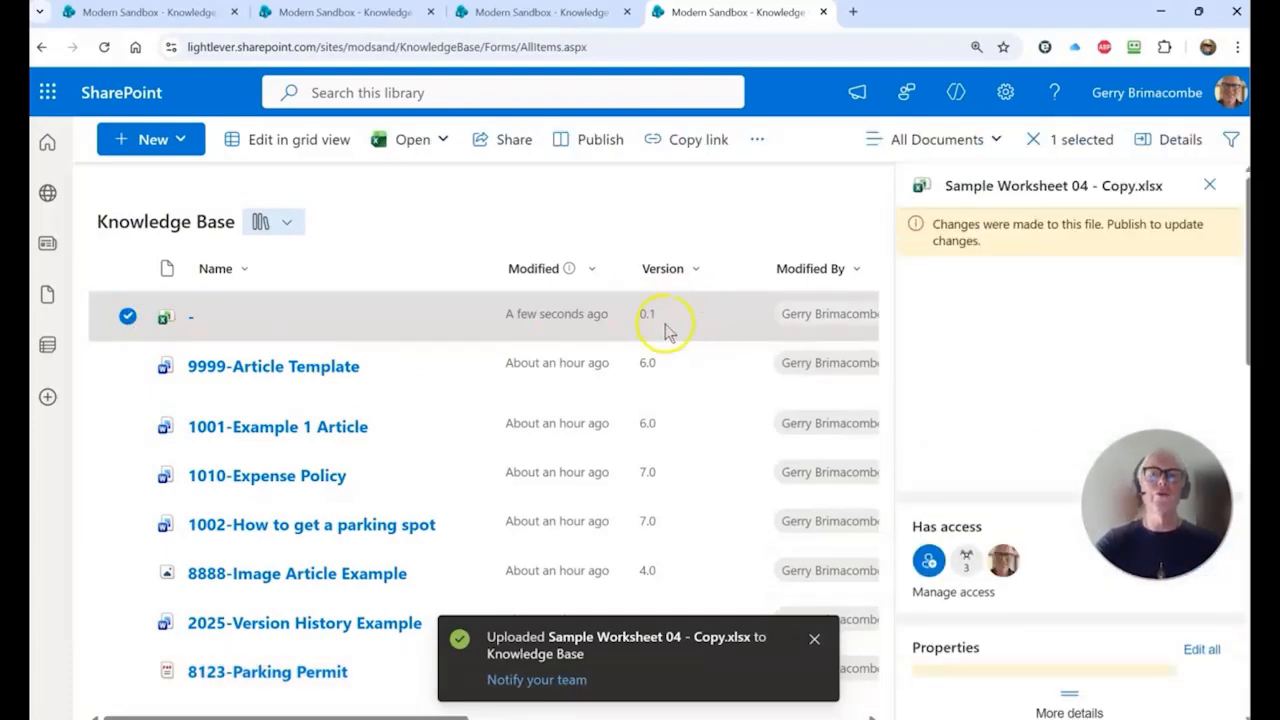
Step: In the uploaded worksheet's properties, set Article Name to Test, Article No to 0101 and Classification to 3-Finance
scroll(960, 340, "down", 5)
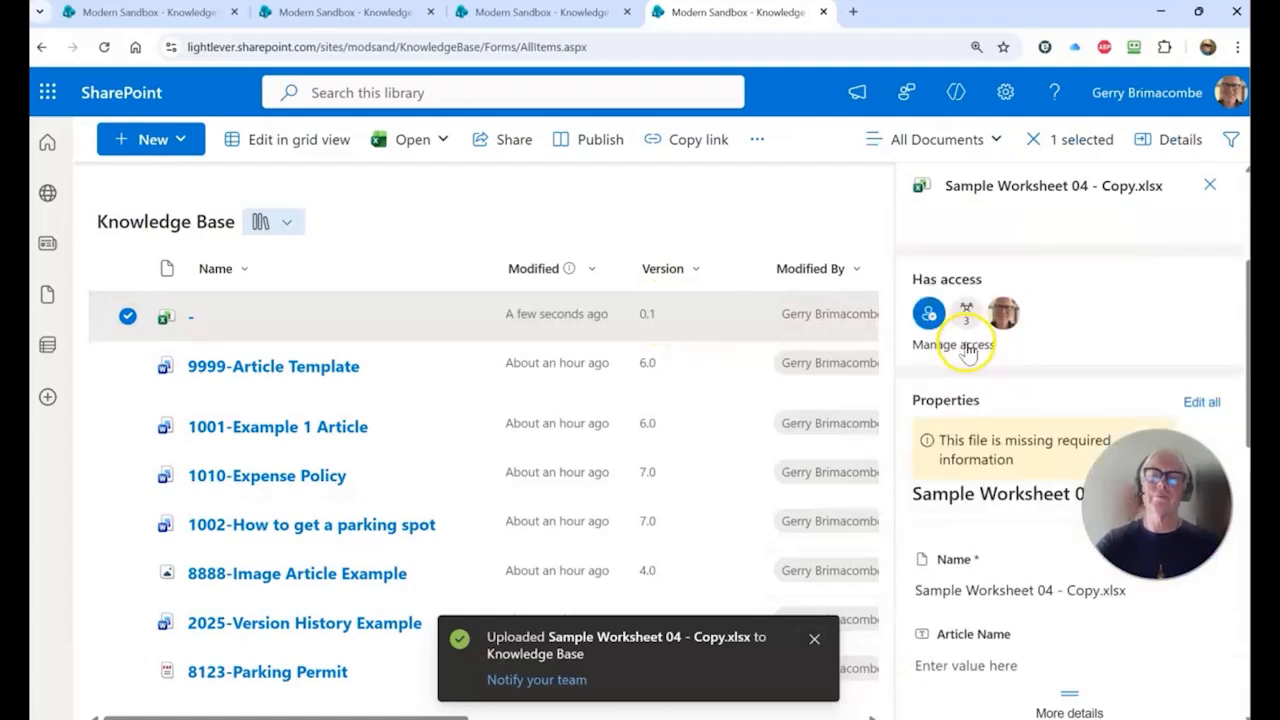
scroll(960, 350, "down", 1)
left_click(962, 336)
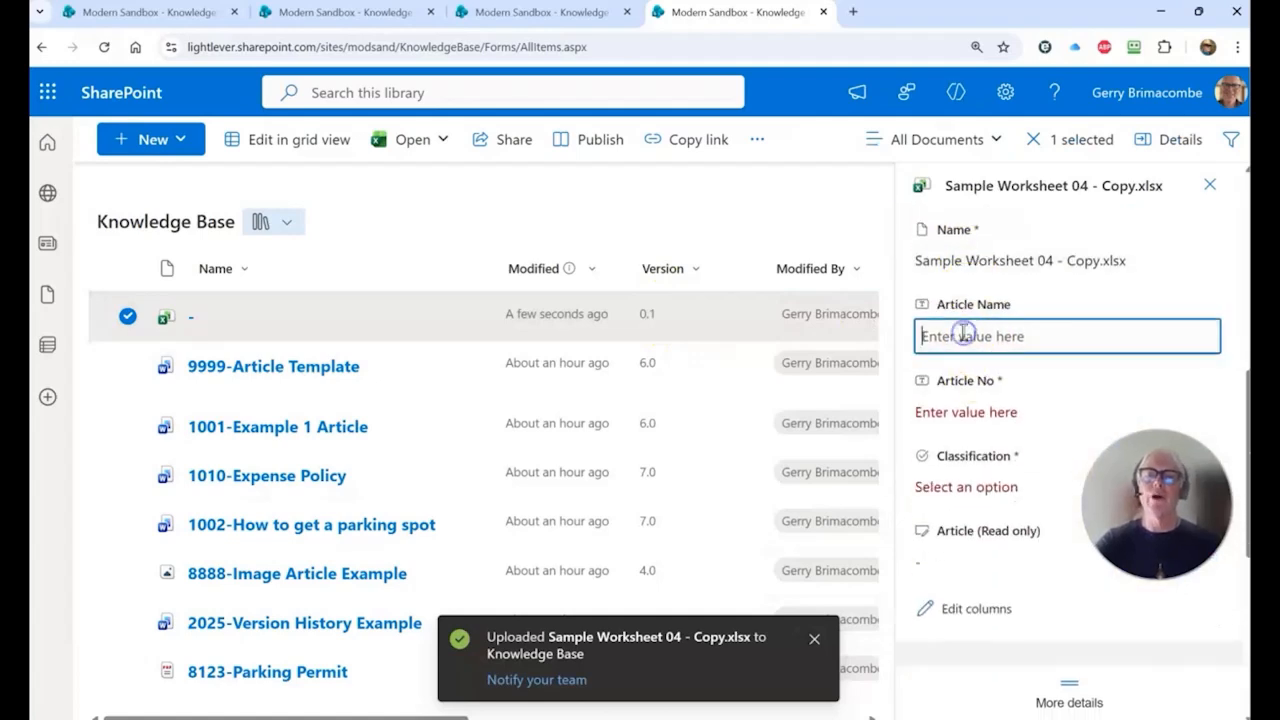
type("Test")
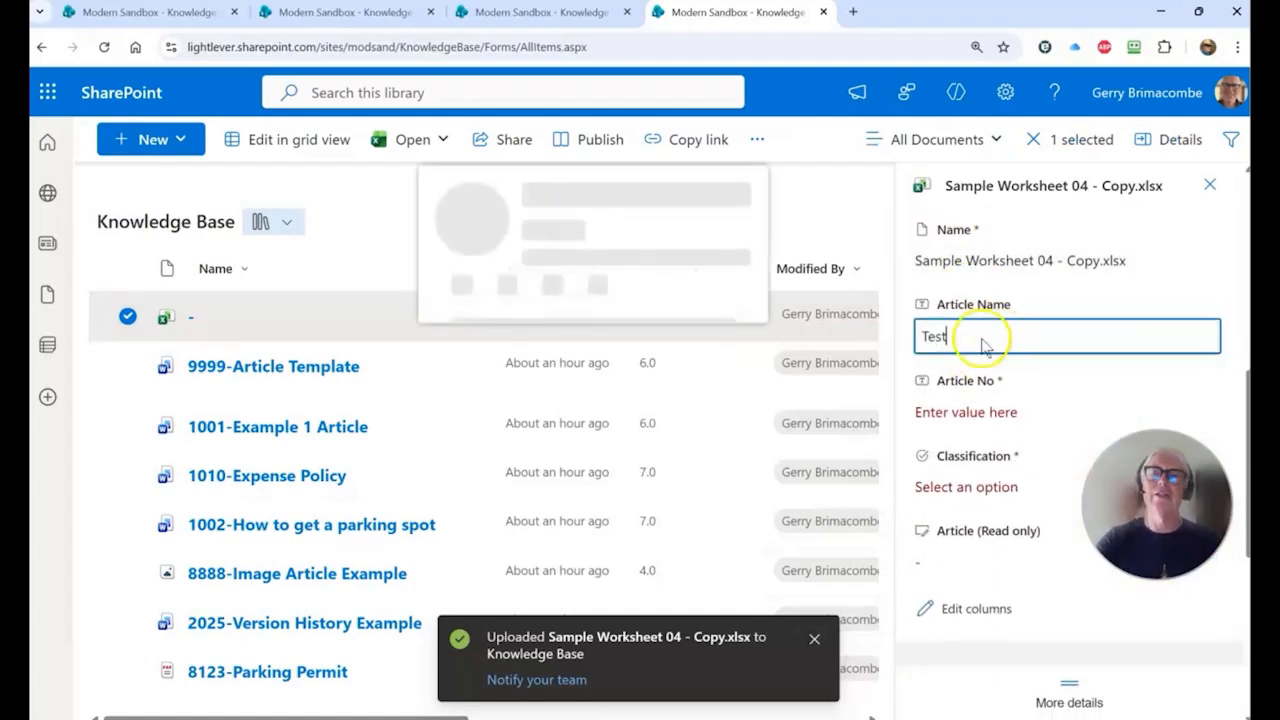
left_click(1016, 416)
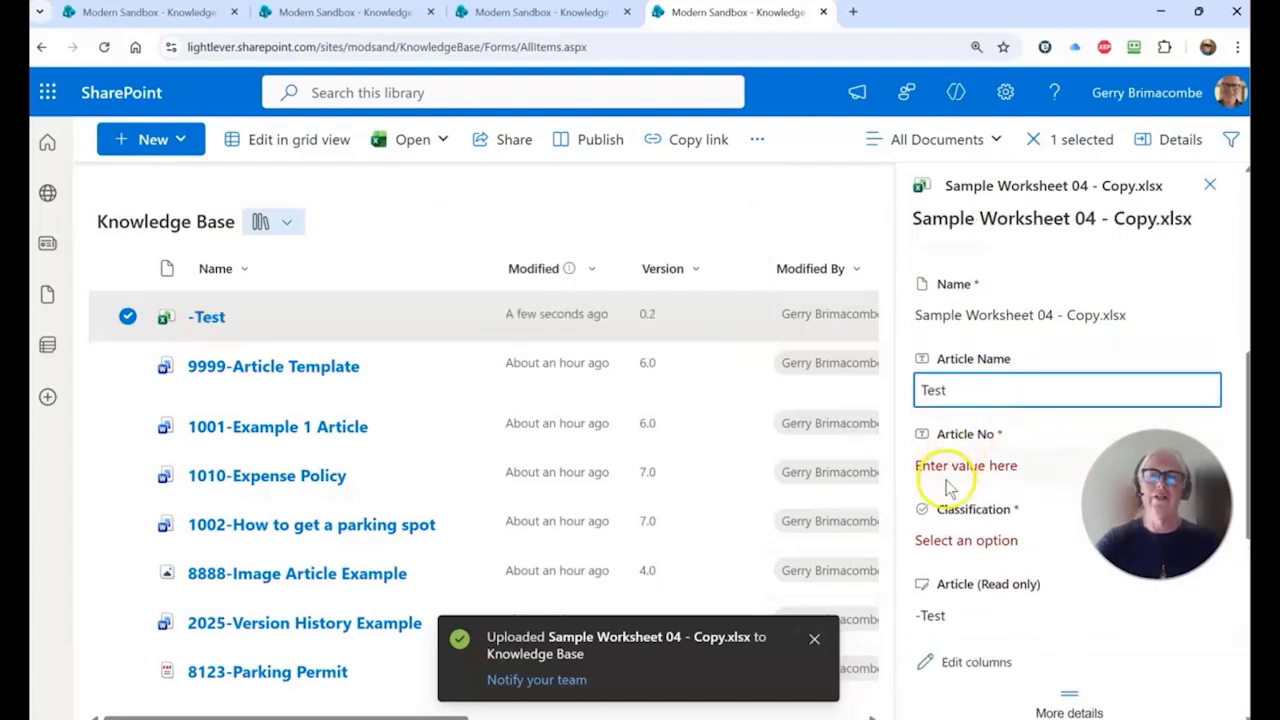
left_click(948, 472)
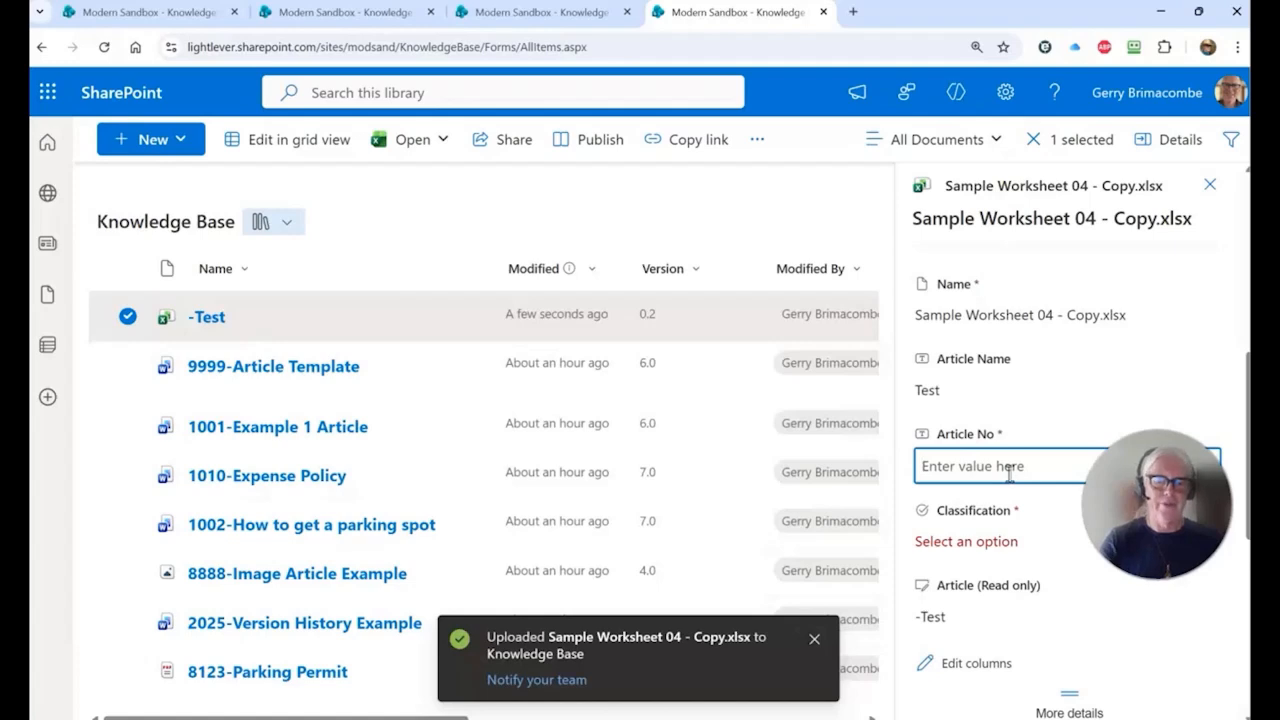
type("0101")
left_click(995, 538)
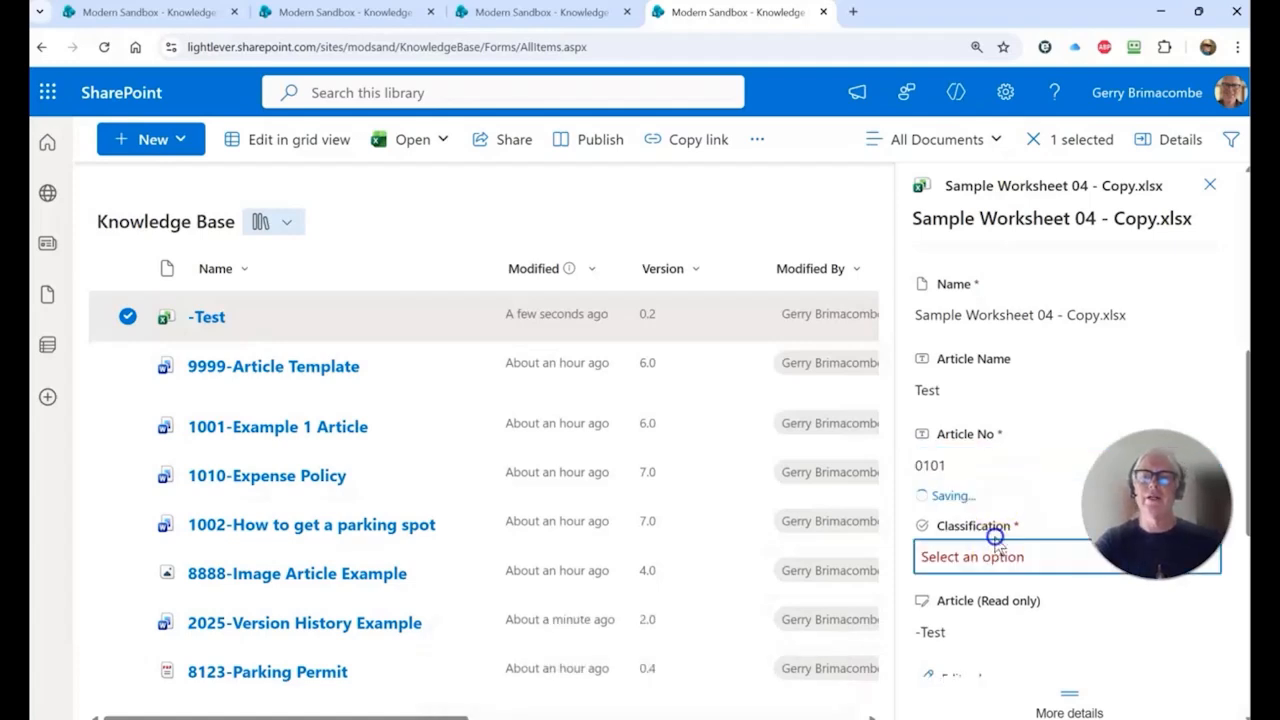
left_click(993, 560)
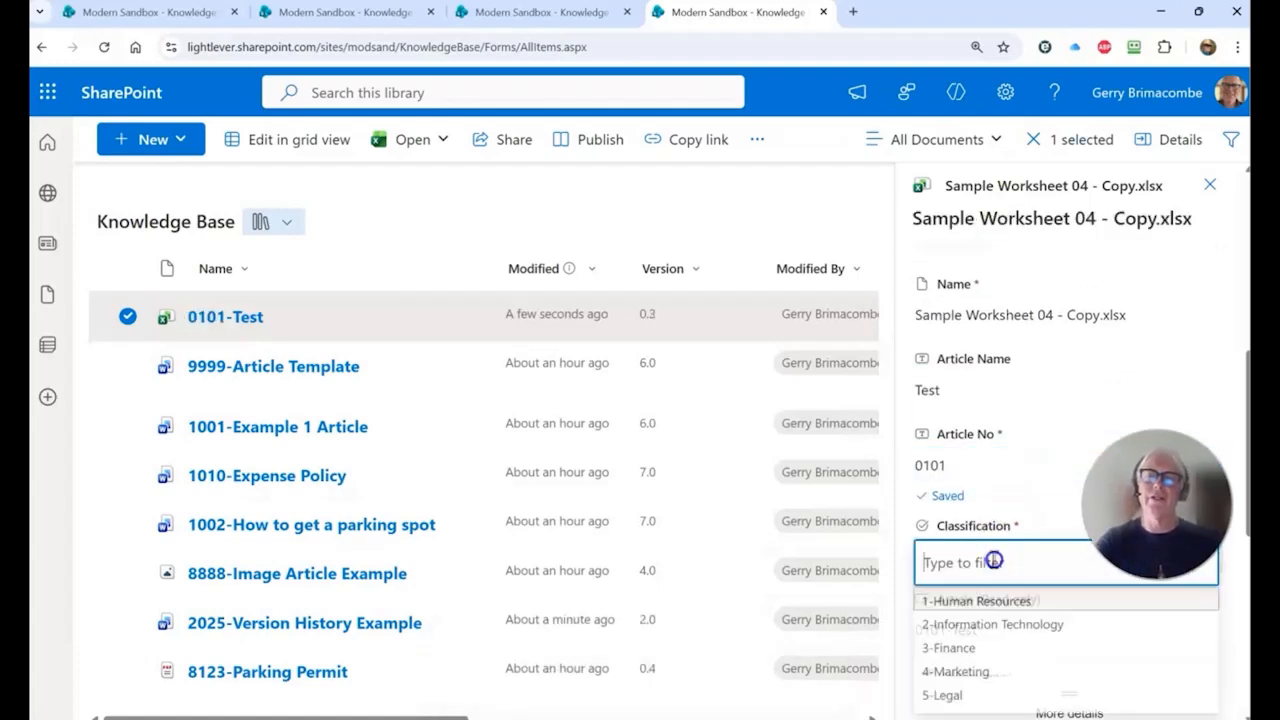
left_click(966, 648)
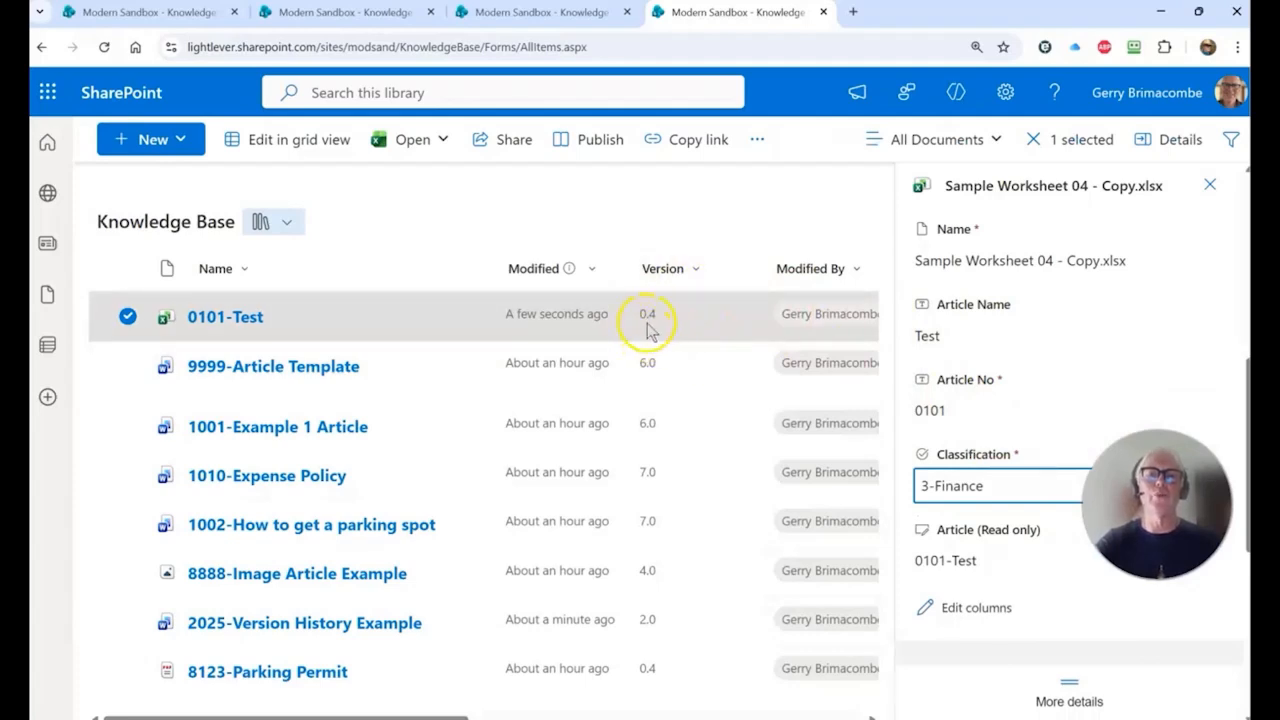
left_click(1211, 184)
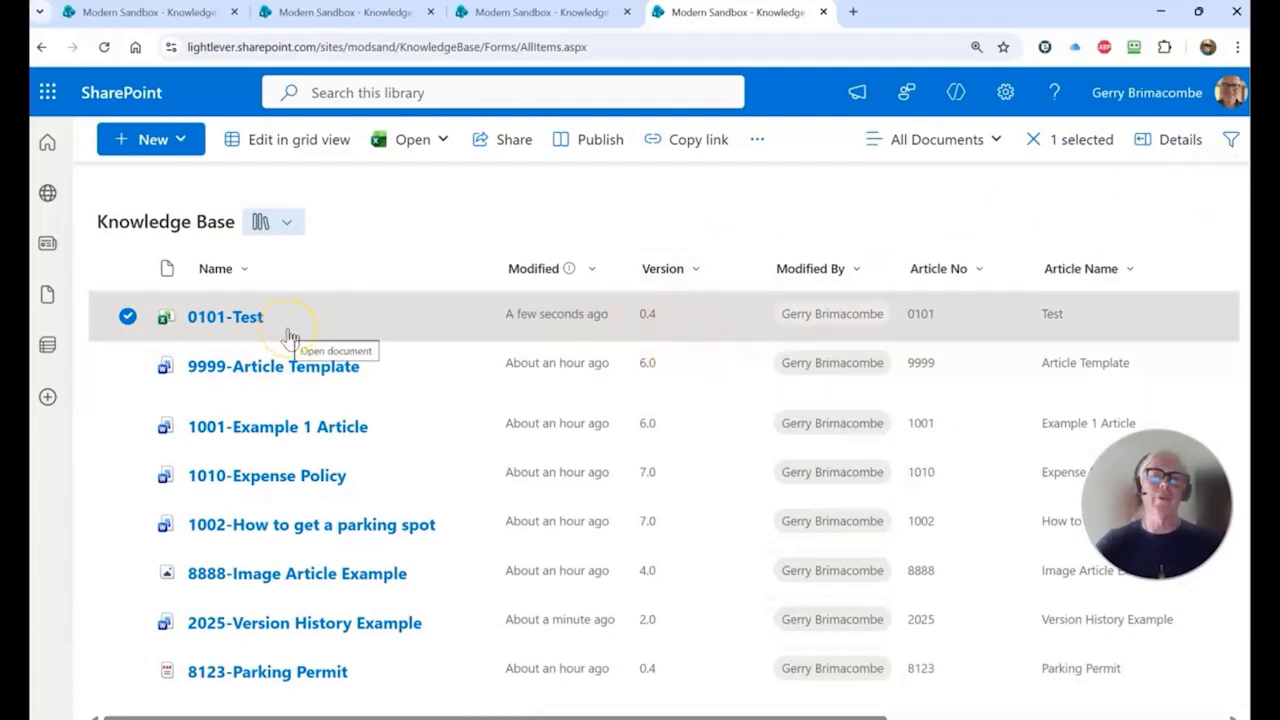
Step: Switch the library to the Index view and check the articles grouped under each classification
left_click(996, 139)
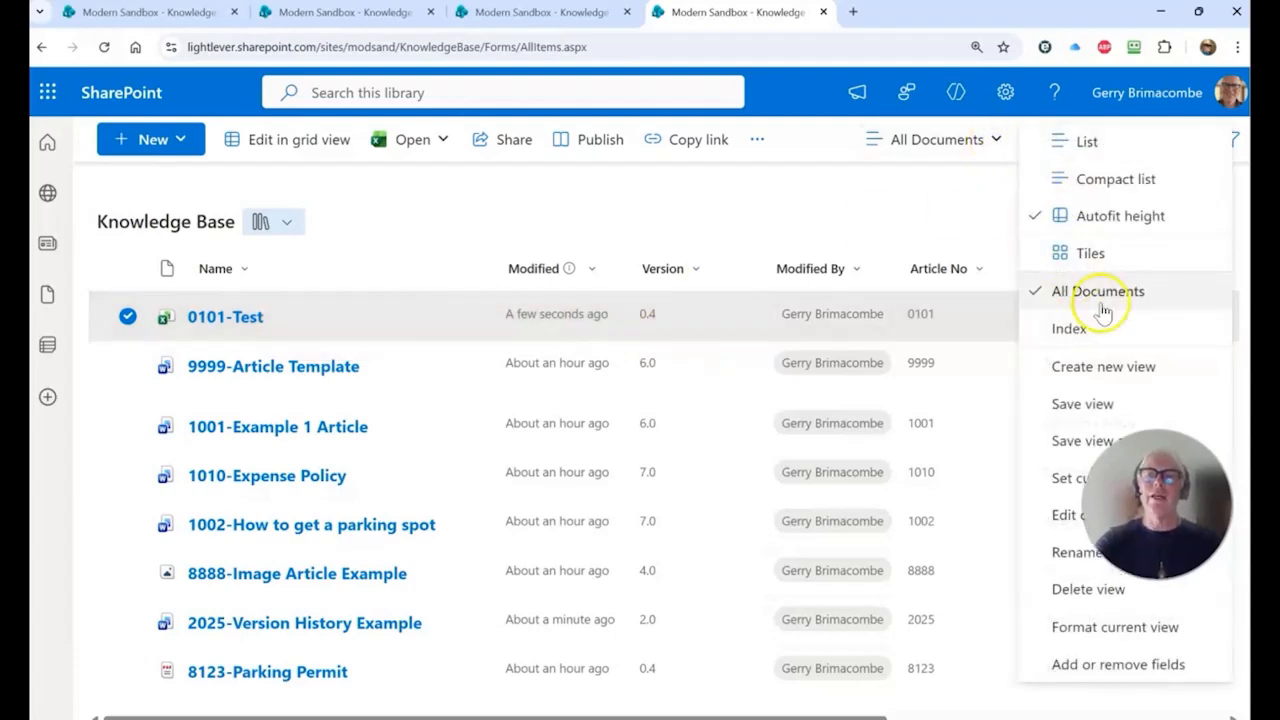
left_click(1086, 328)
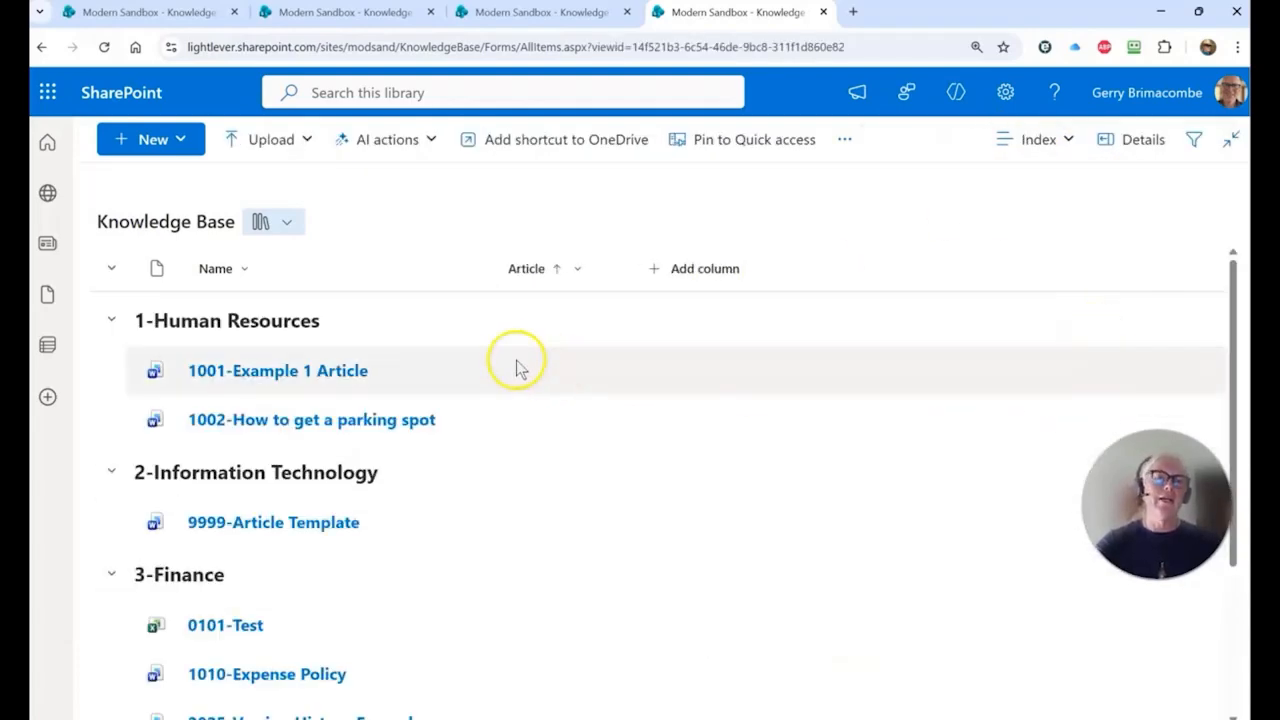
scroll(503, 434, "down", 2)
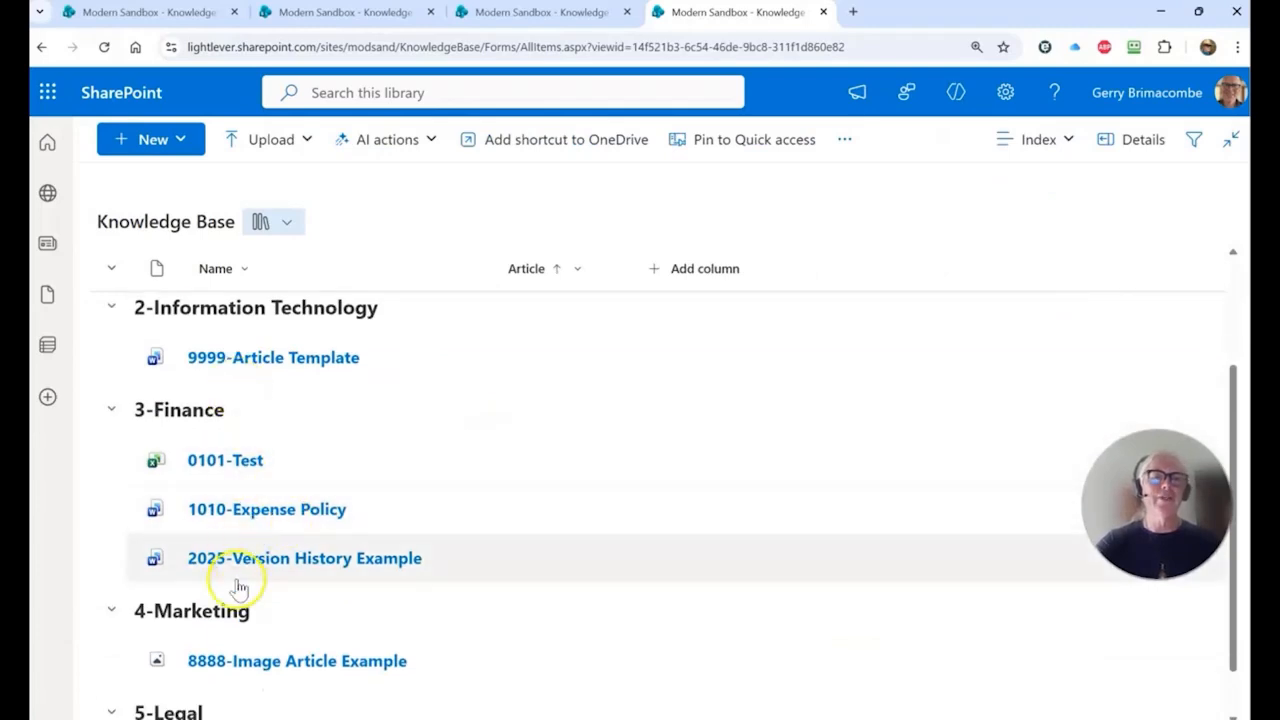